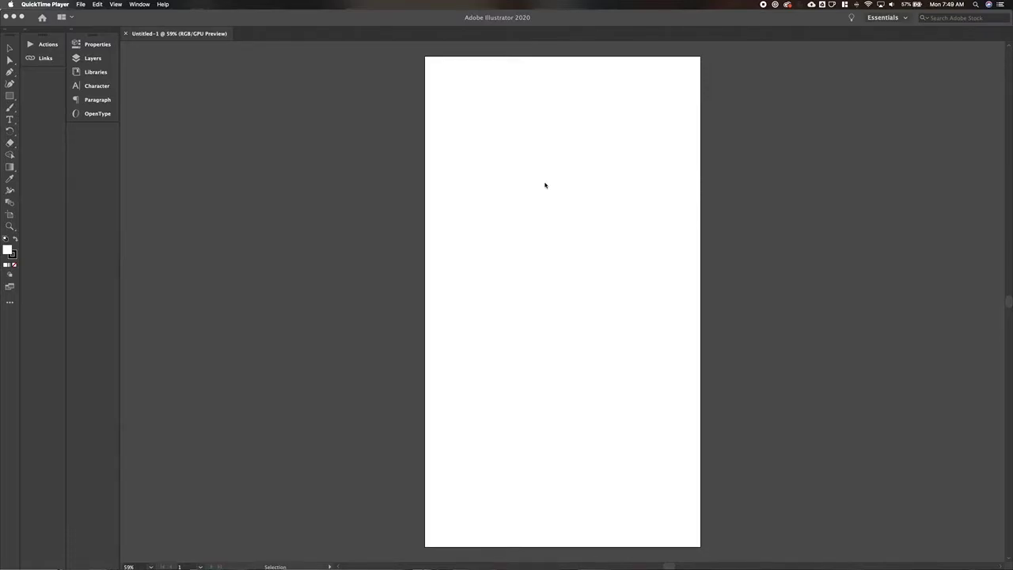
Add a text object in the empty area beside the artboard with the lines "Order summary" and "Payment details".
click(286, 147)
key(t)
click(292, 150)
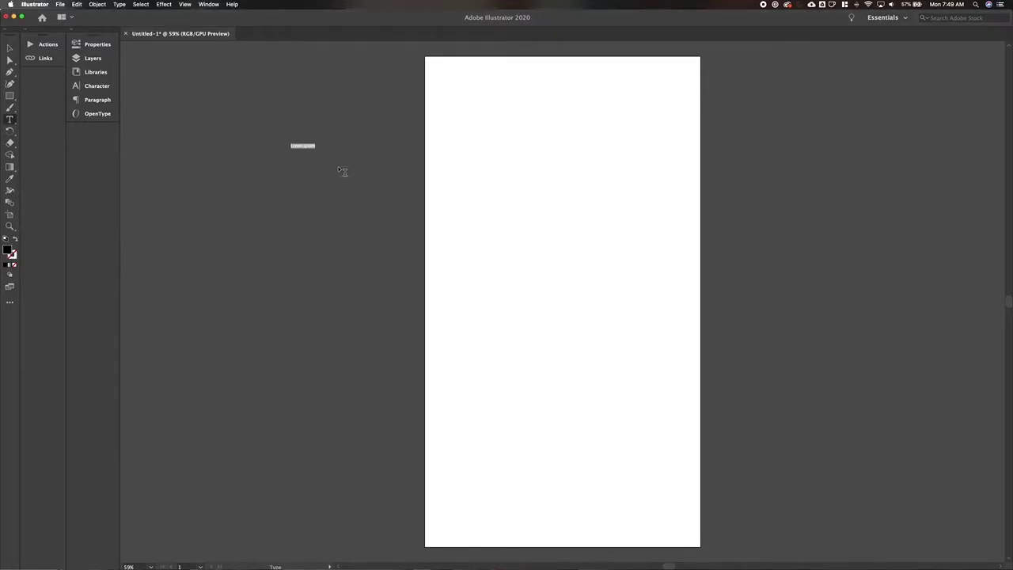
key(super+equal)
key(super+equal)
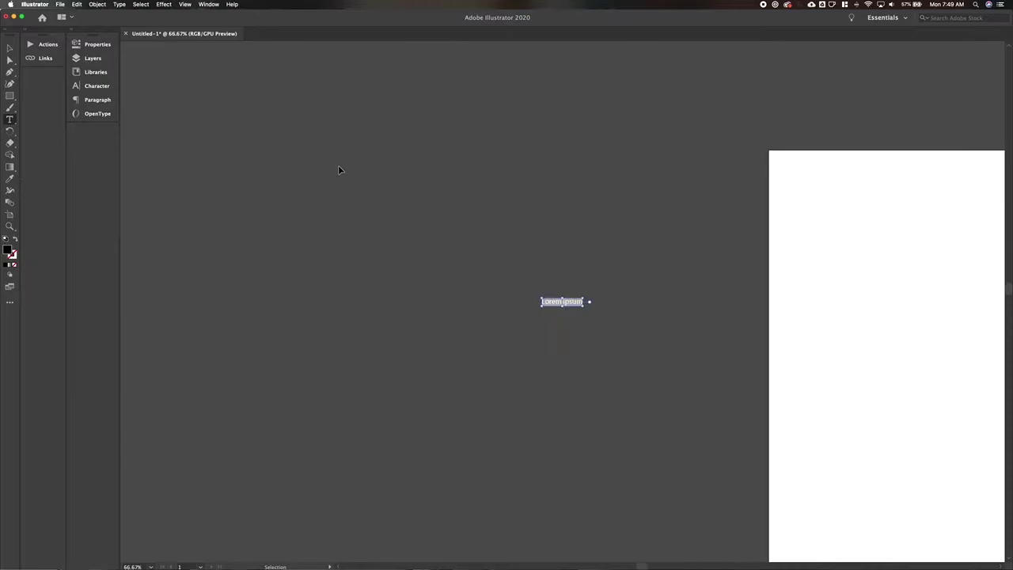
key(super+equal)
scroll(601, 308, down, 2)
scroll(600, 309, right, 2)
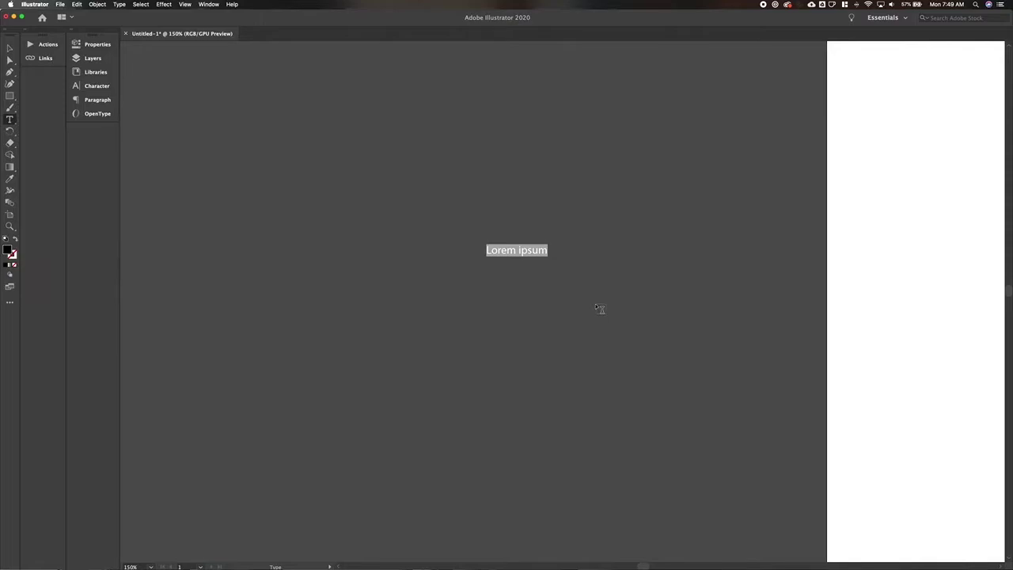
text(Order)
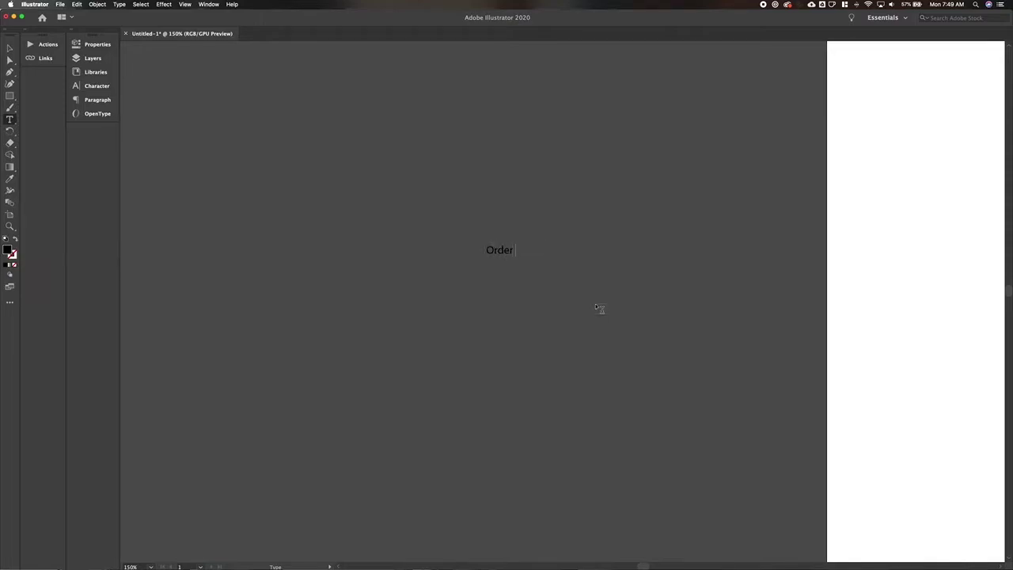
text( summary)
text(Payment dea)
text(t)
key(BackSpace)
key(BackSpace)
text(tails )
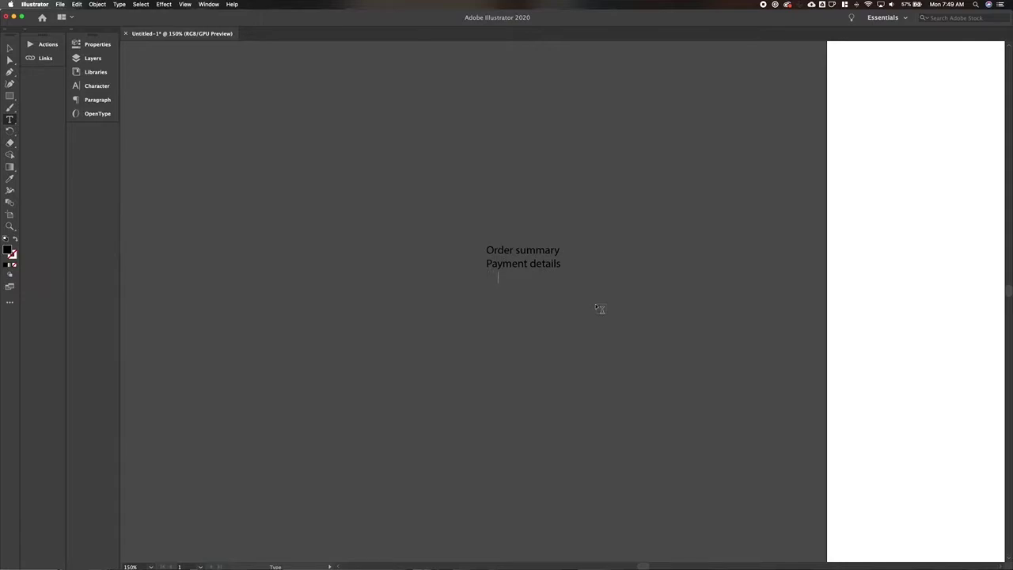
Add the indented lines "Card number", "Expiration Date", "Cardholders name" and "Security Code" under Payment details.
text(    Card num)
text(ber     )
text(Expira)
text(tion Date)
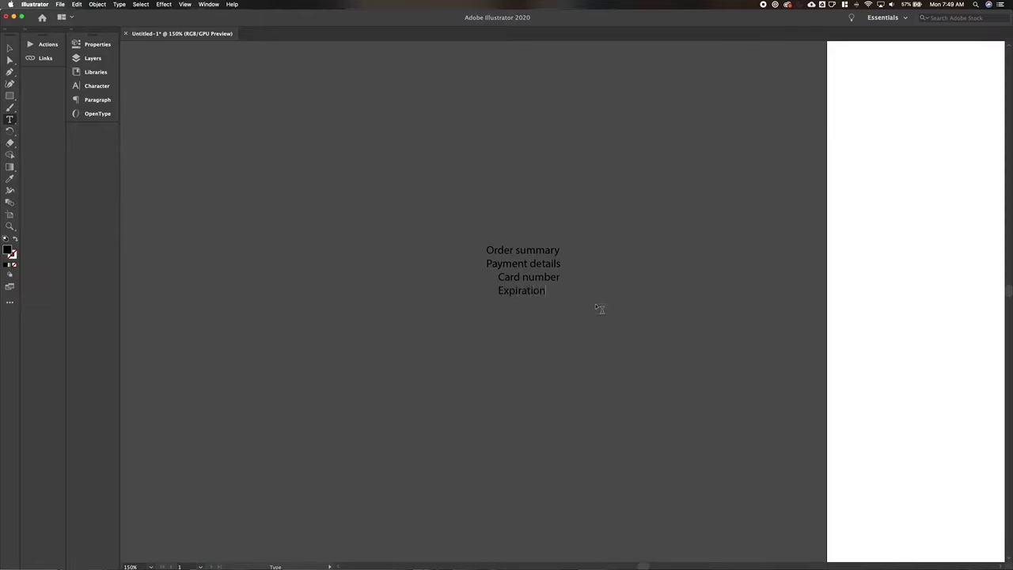
key(Return)
key(Tab)
text(Cardholders name)
key(Return)
key(Tab)
text(secur)
key(BackSpace)
key(BackSpace)
key(BackSpace)
key(BackSpace)
key(BackSpace)
text(Security Code)
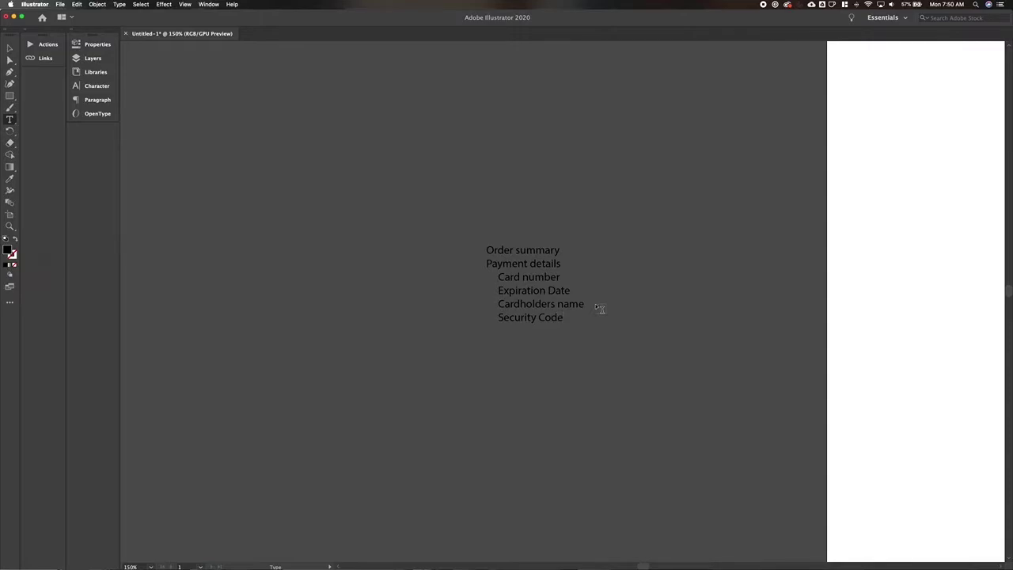
Finish the list with the unindented lines "Save card", "submit button" and "navigation for process".
text(Save card)
text(submit button)
key(Return)
text(navigation)
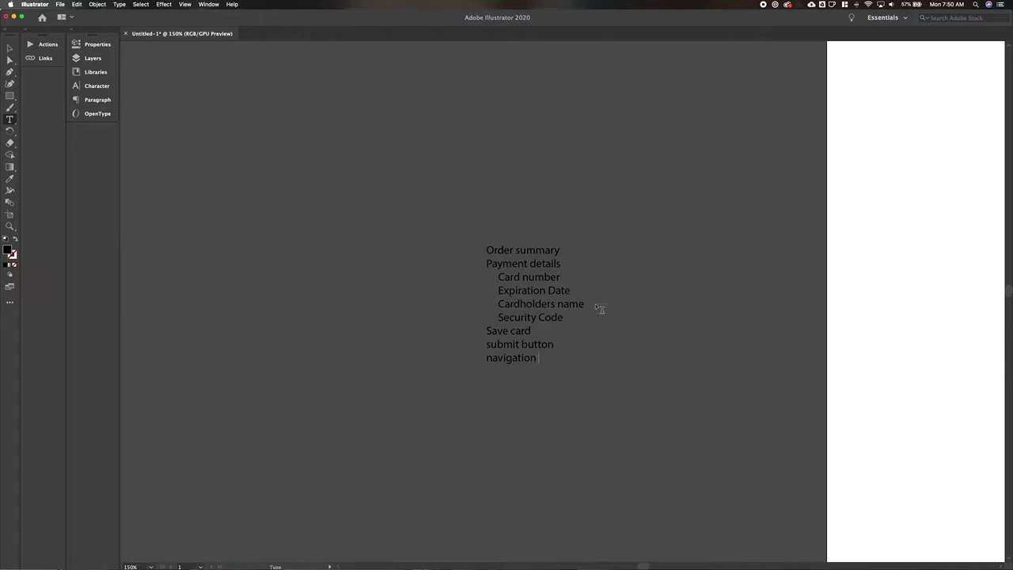
text(for process)
key(Escape)
Scale the content list up to about three times its size, keeping it beside the artboard.
scroll(724, 254, down, 2)
scroll(724, 253, right, 5)
scroll(725, 253, down, 2)
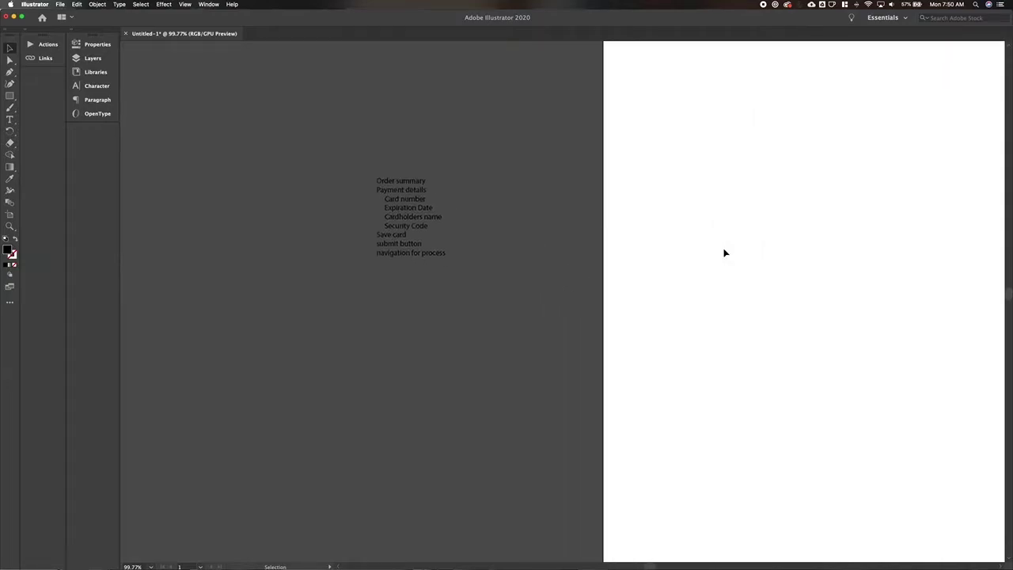
click(427, 211)
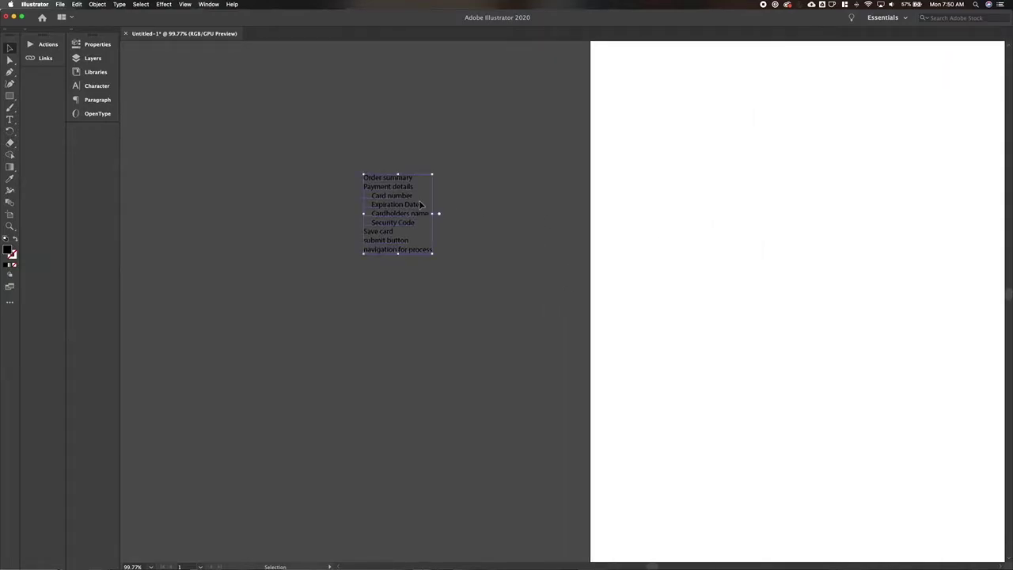
drag(435, 173, 499, 99)
scroll(639, 160, down, 6)
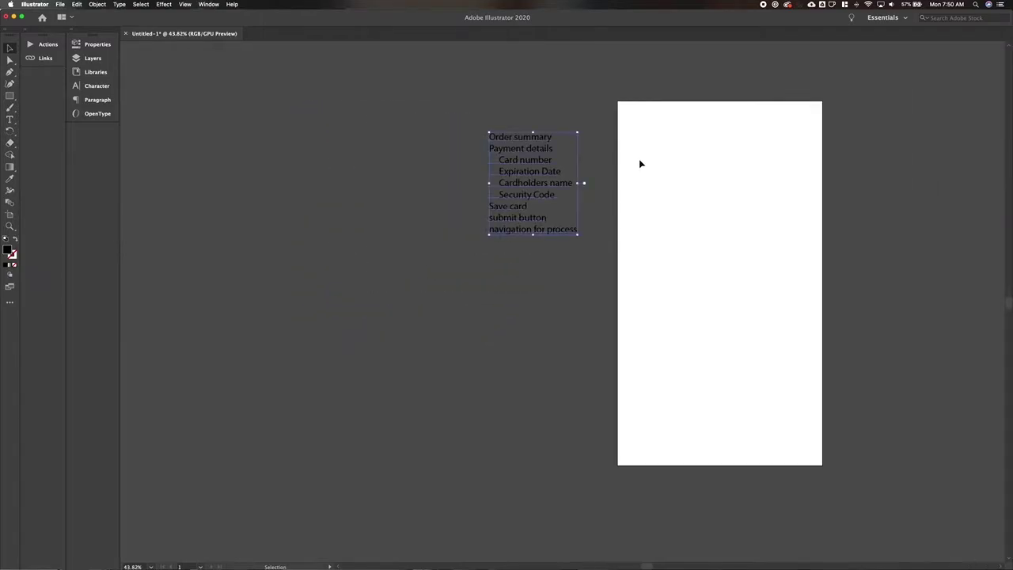
scroll(639, 160, right, 4)
scroll(639, 160, up, 1)
click(573, 196)
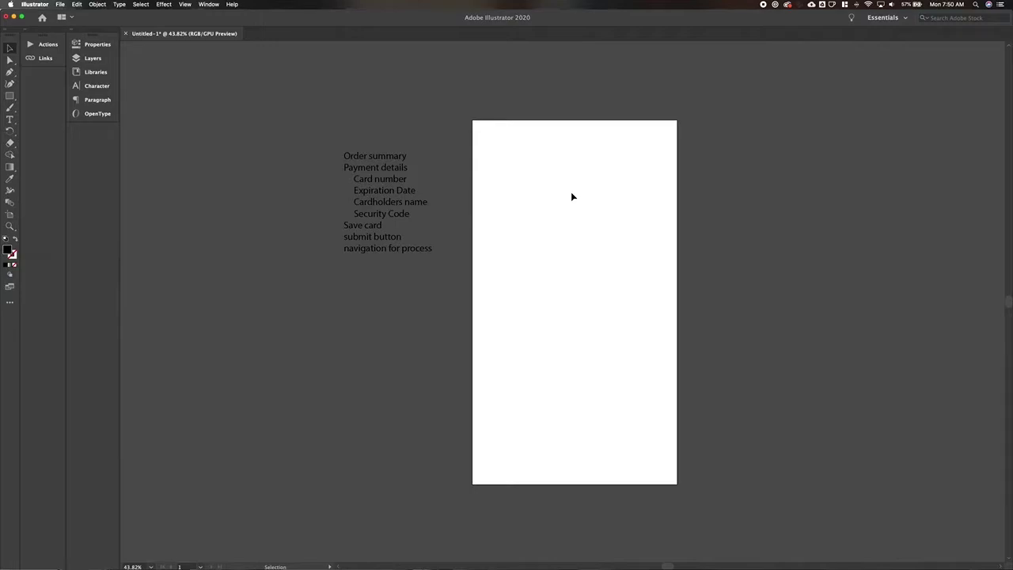
Draw a wide rectangle across the upper part of the artboard and fill it with dark grey.
key(m)
drag(491, 183, 662, 265)
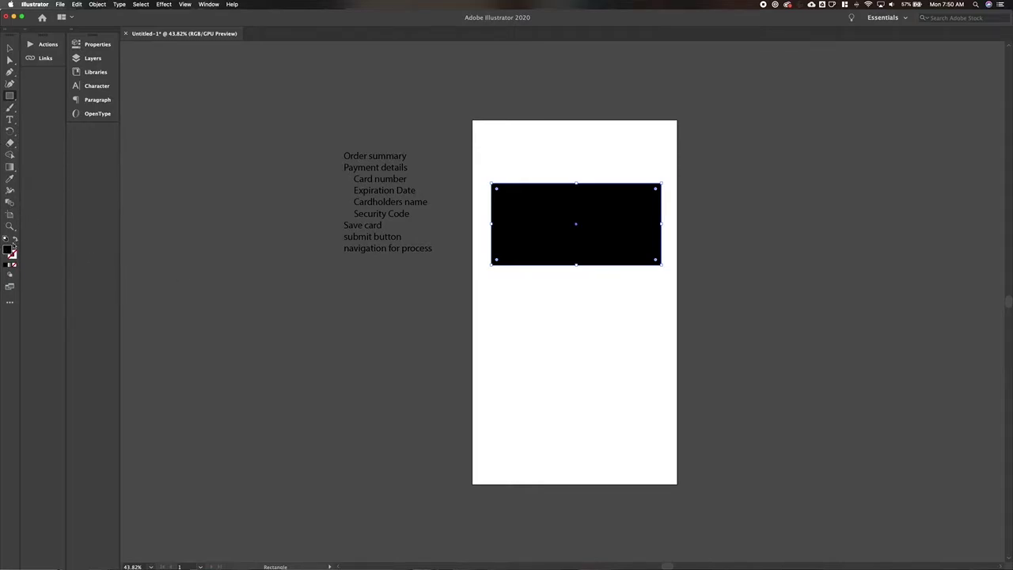
double_click(9, 249)
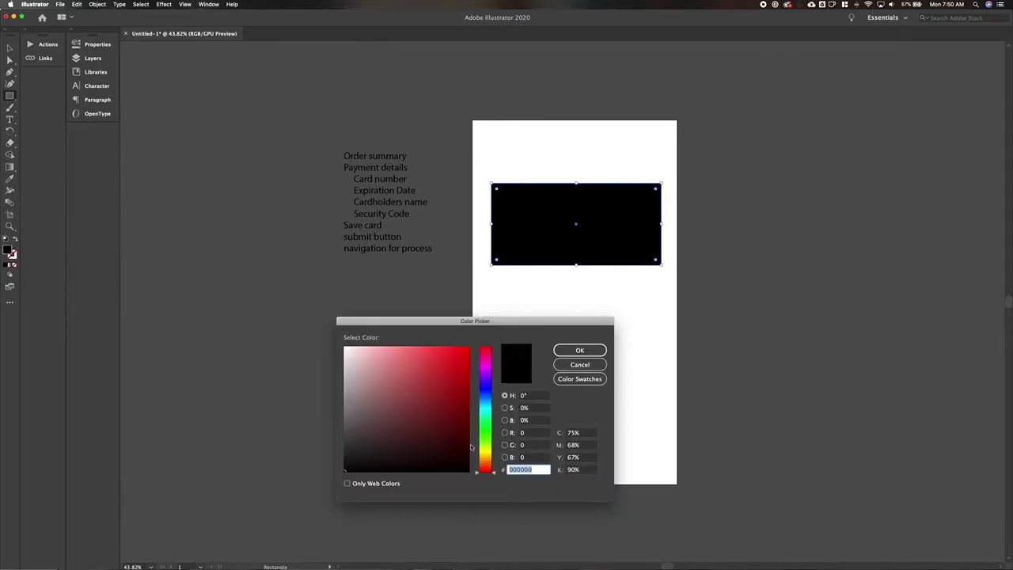
click(592, 470)
text(70)
key(shift+Down)
key(shift+Down)
key(shift+Down)
key(shift+Down)
key(shift+Down)
key(shift+Down)
key(shift+Down)
key(Return)
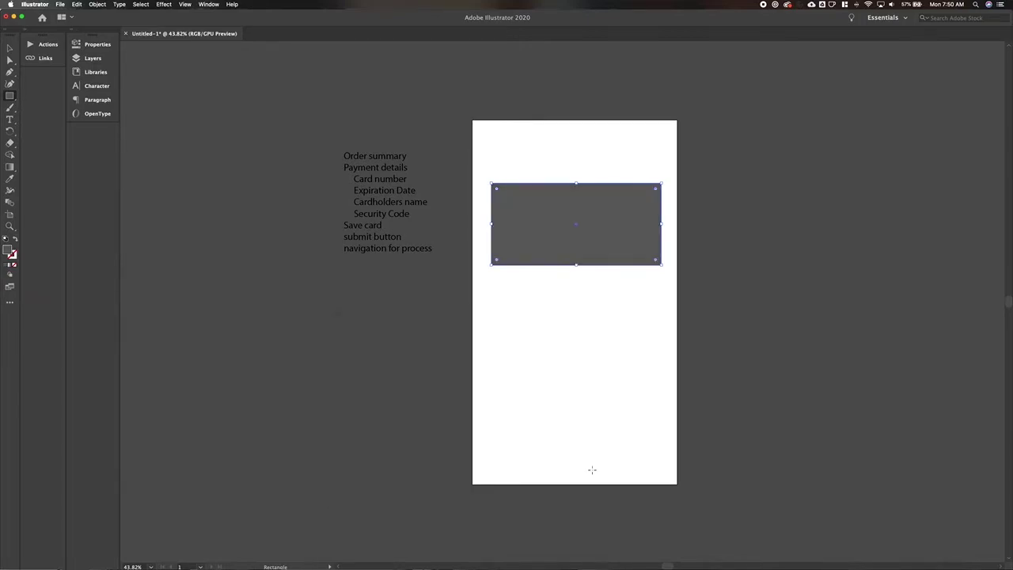
Add an enlarged "Order Summary" text label and centre it horizontally on the grey rectangle.
key(v)
click(703, 230)
key(t)
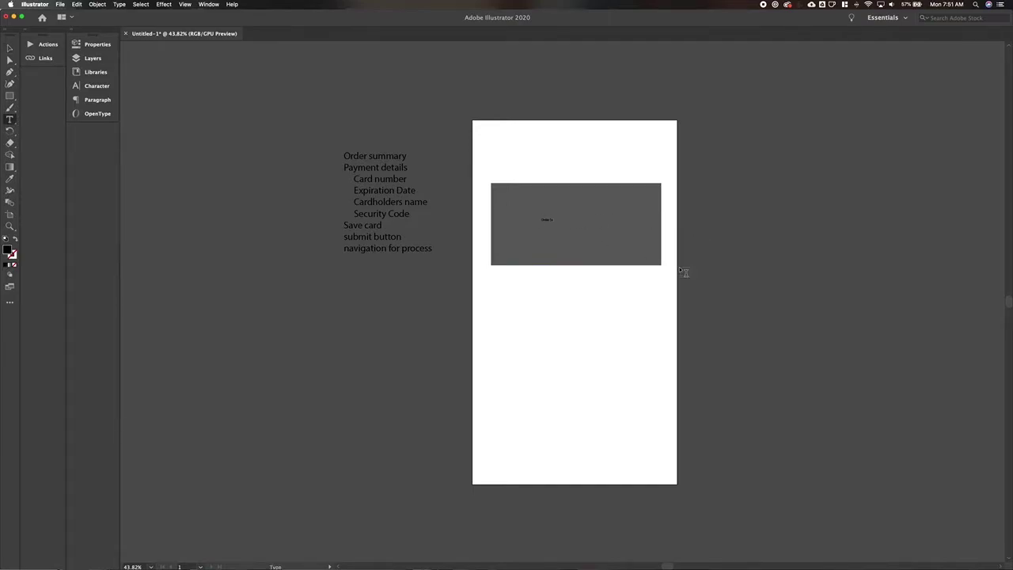
text(ary)
key(super+a)
key(super+shift+period)
key(super+shift+period)
key(super+shift+period)
key(super+shift+period)
key(super+shift+period)
key(super+shift+period)
key(super+shift+period)
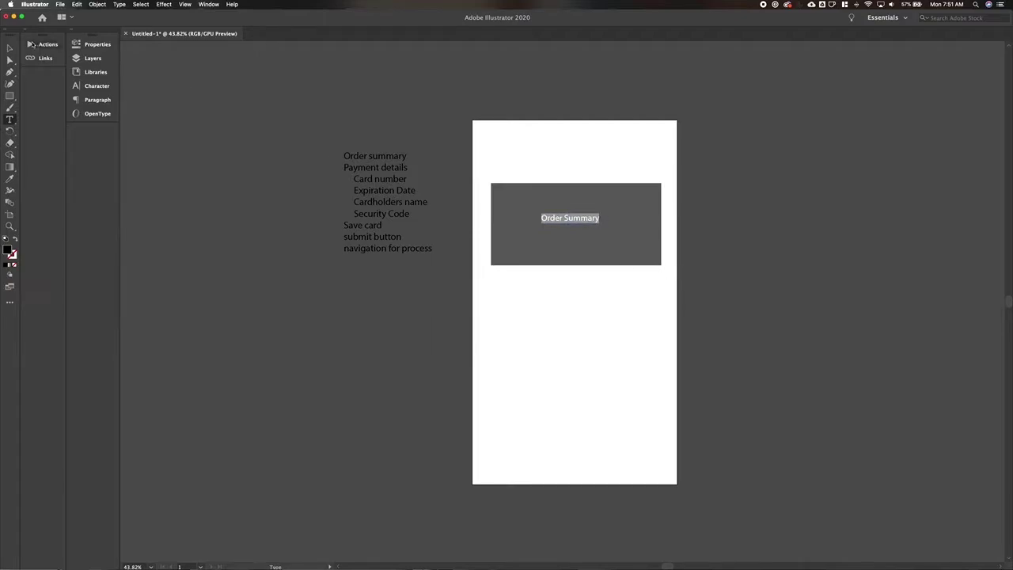
click(11, 48)
drag(568, 220, 578, 220)
Duplicate the Order Summary rectangle and label straight below, and change the copy's text to "Payment Details".
drag(525, 169, 619, 298)
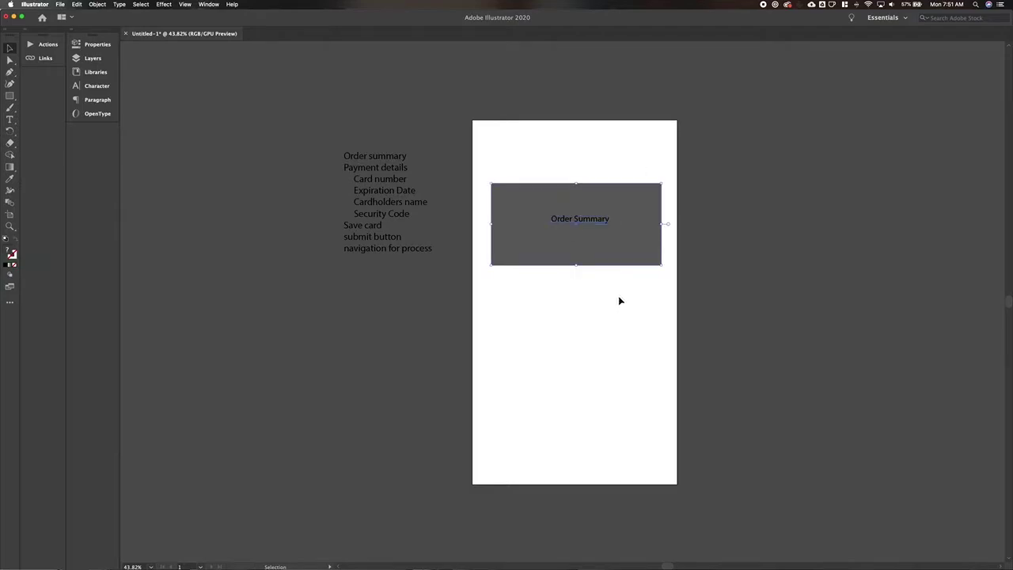
drag(597, 218, 597, 314)
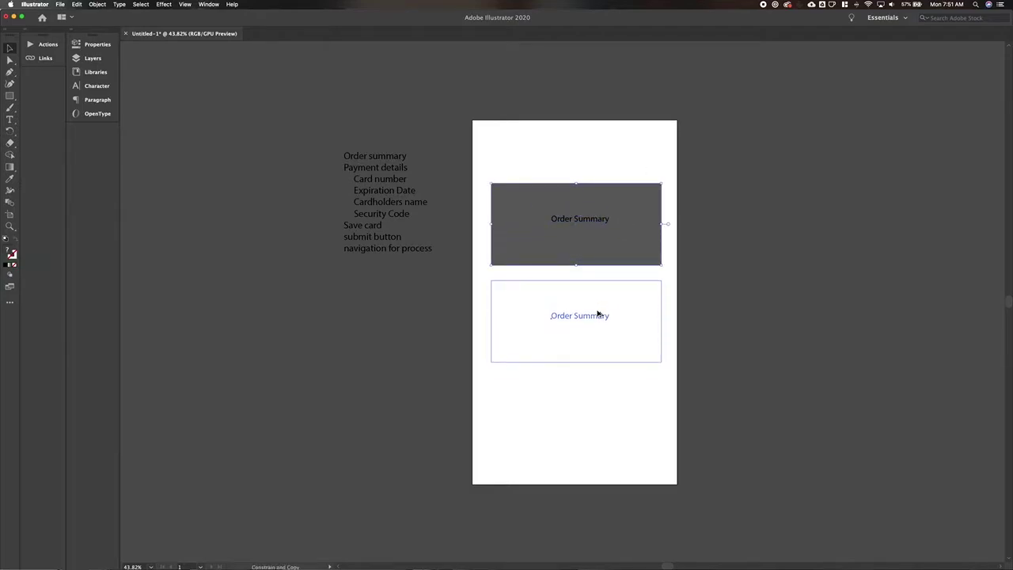
click(711, 312)
key(t)
triple_click(595, 317)
key(BackSpace)
text(Payment De)
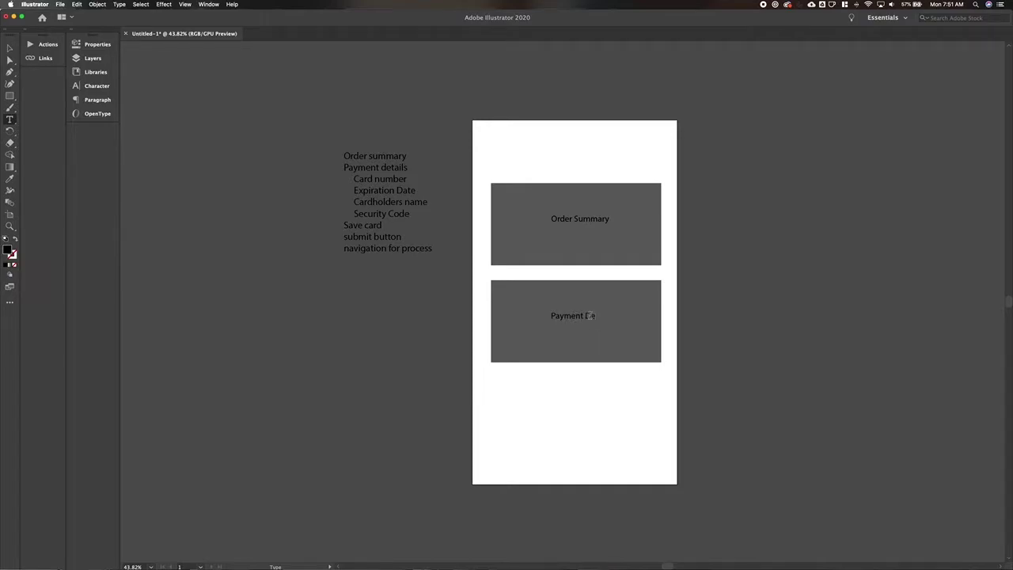
text(tails)
click(9, 48)
Copy the Payment Details label below its rectangle and change the copy's text to "Save card info".
scroll(669, 361, down, 2)
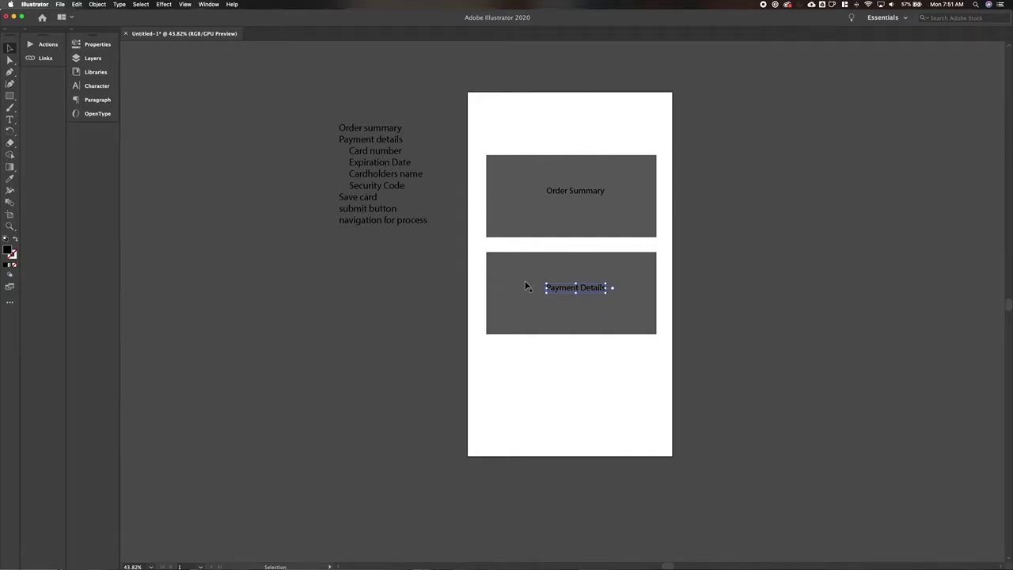
click(469, 270)
drag(566, 289, 565, 360)
double_click(566, 358)
key(super+a)
text(Save card info)
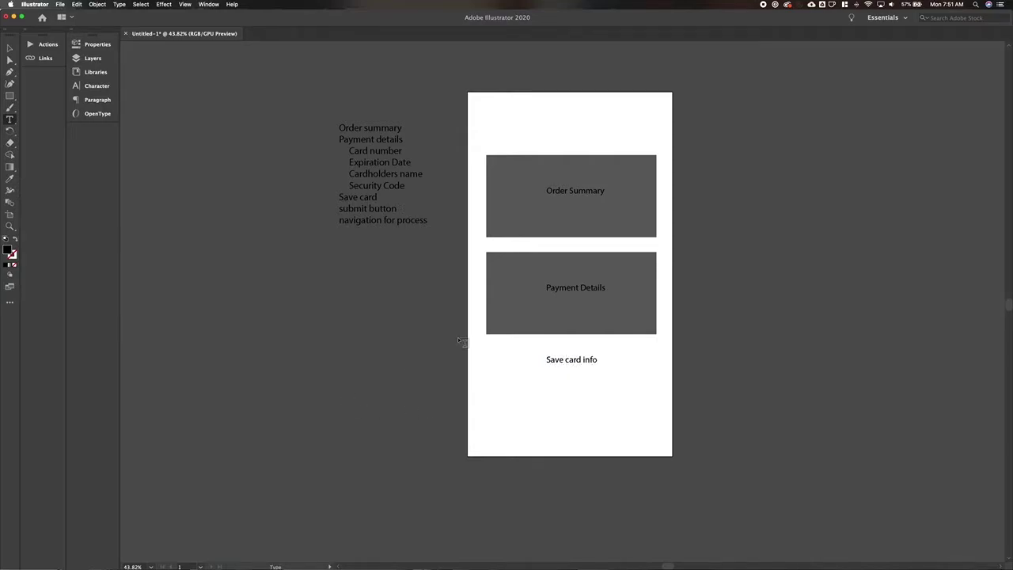
key(Escape)
Draw a small black button rectangle near the artboard's lower right corner and label it "Review order".
key(m)
drag(568, 421, 652, 440)
key(v)
key(t)
click(584, 434)
key(BackSpace)
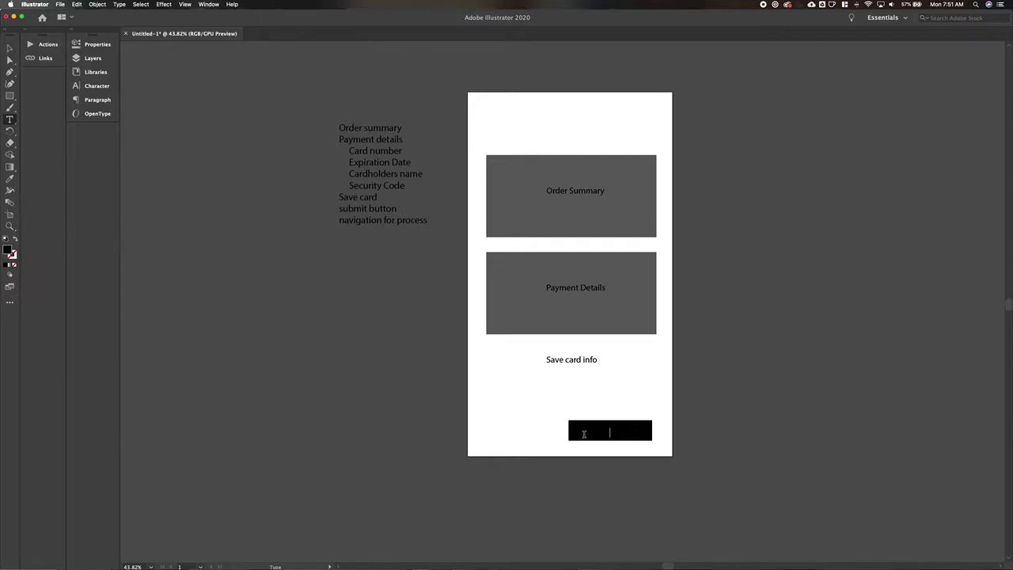
text(ent)
key(super+a)
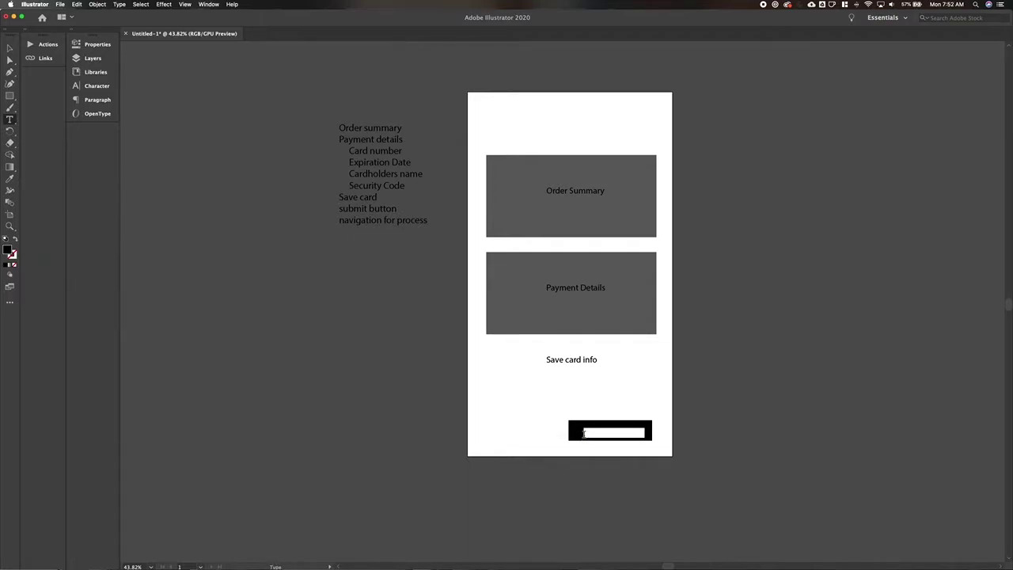
text(Submit order)
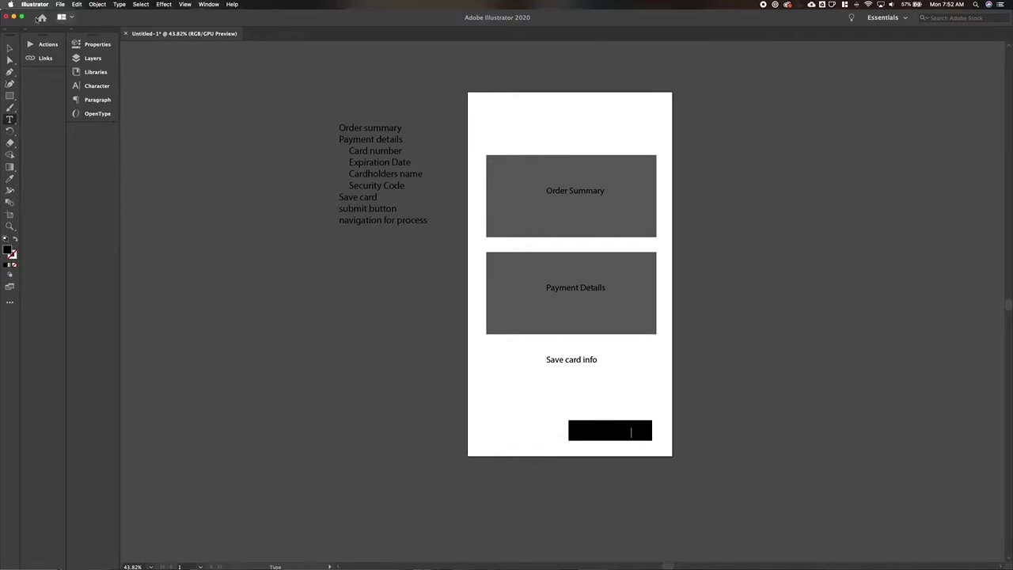
click(9, 49)
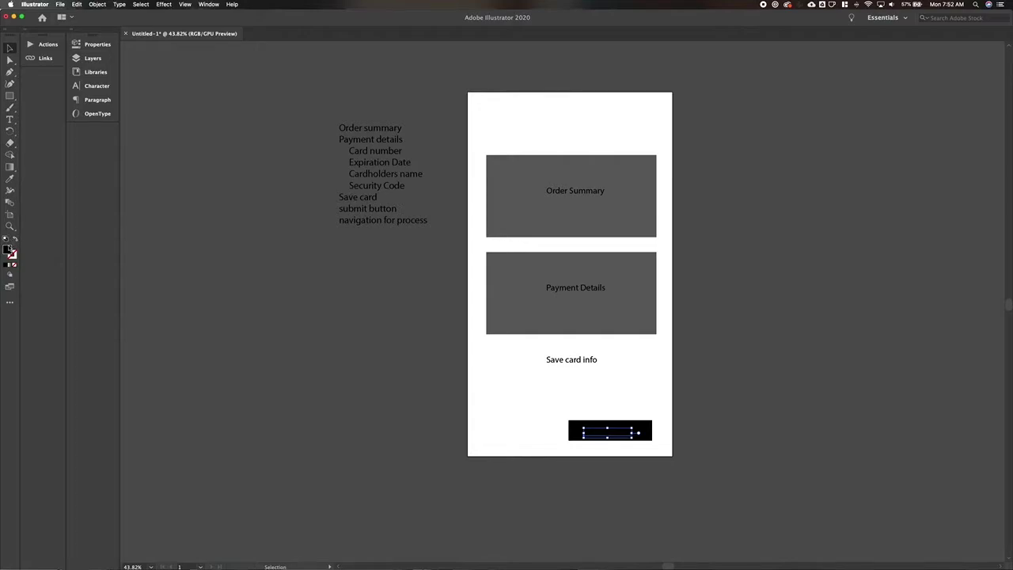
Try a blue fill on the black button's label.
double_click(9, 250)
text(0000ff)
key(Return)
Set the fill of the black button's label to white (ffffff).
click(625, 436)
double_click(8, 250)
text(fff)
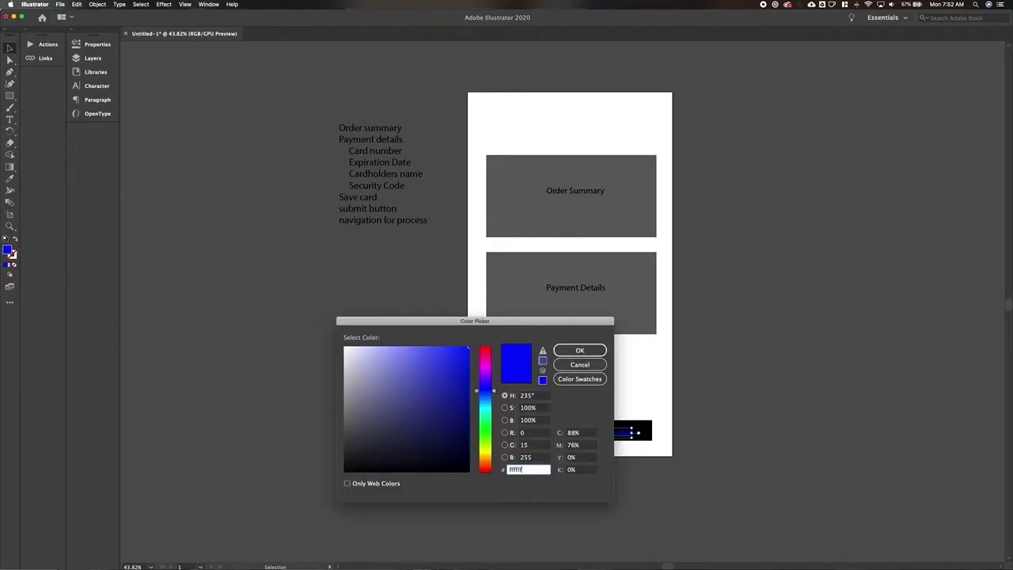
text(fff)
key(Return)
click(748, 517)
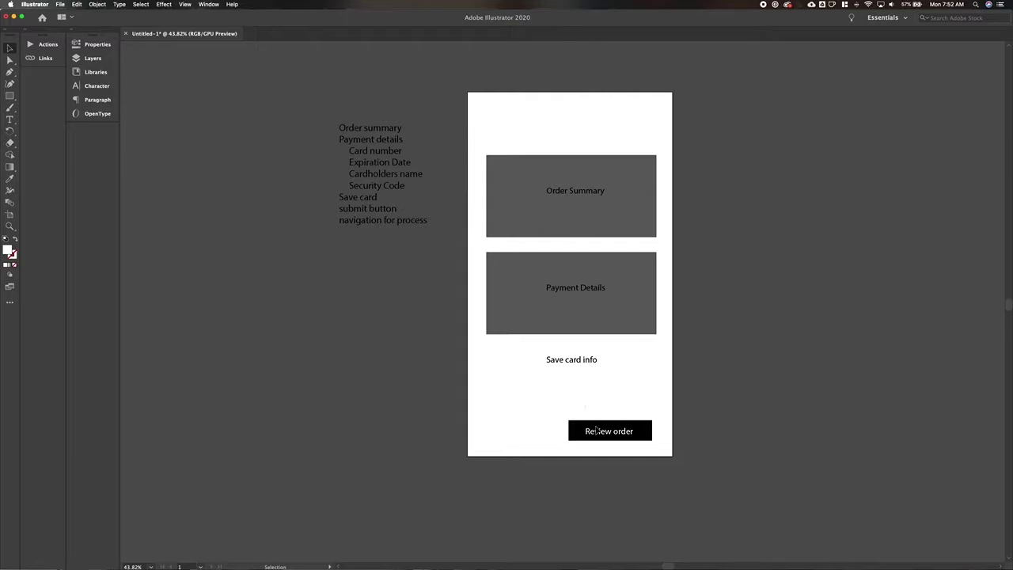
Duplicate the Review order button to its left and change the copy's label to "Update shipping".
drag(627, 435, 536, 432)
key(t)
triple_click(520, 431)
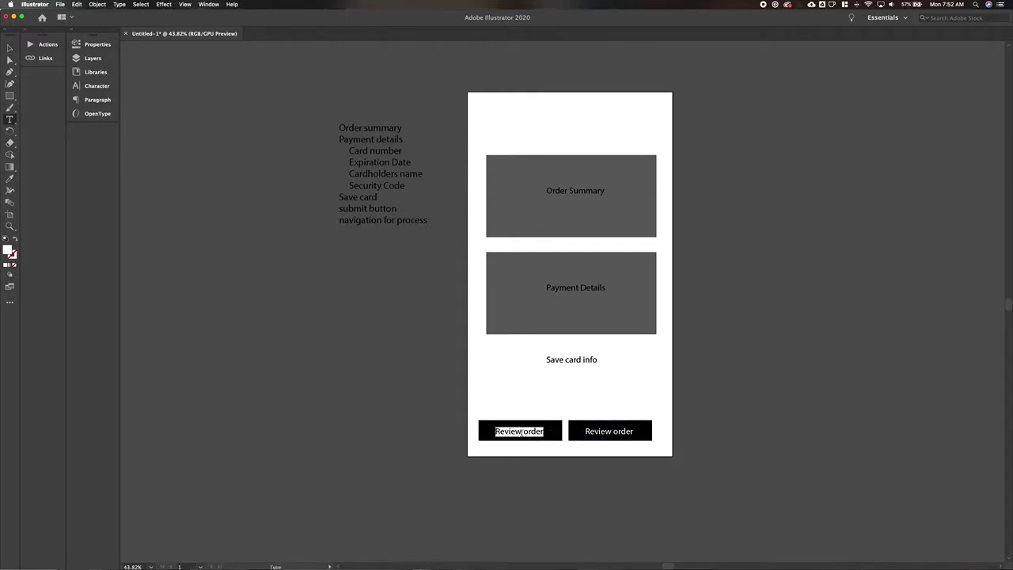
text(Update shipping)
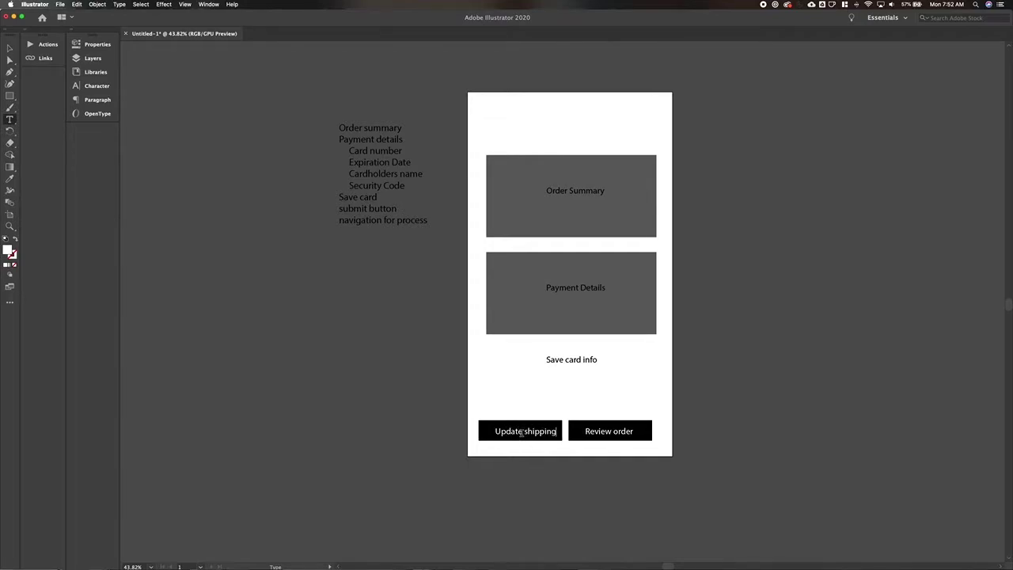
click(9, 48)
Nudge both bottom buttons slightly to the right to line up with the grey rectangles above.
drag(532, 448, 688, 476)
key(shift+Right)
key(Right)
key(Right)
key(Right)
click(690, 476)
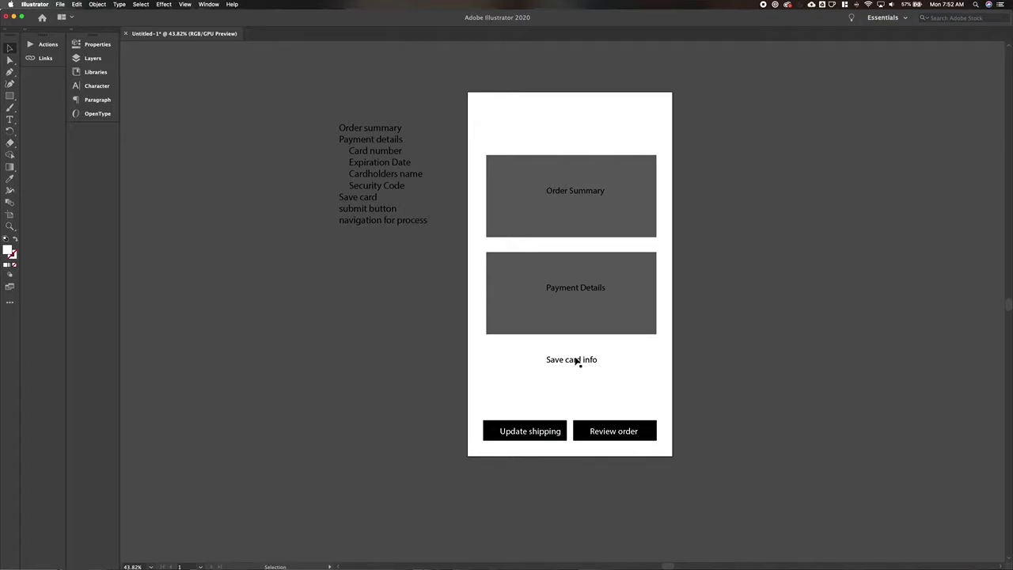
Copy a black button rectangle to the top of the artboard and narrow it to a small square near the centre.
drag(588, 430, 556, 125)
drag(658, 126, 566, 120)
click(664, 135)
Copy the Order Summary label to the left of the black square and change its text to "Back to cart link".
drag(588, 195, 526, 143)
triple_click(525, 143)
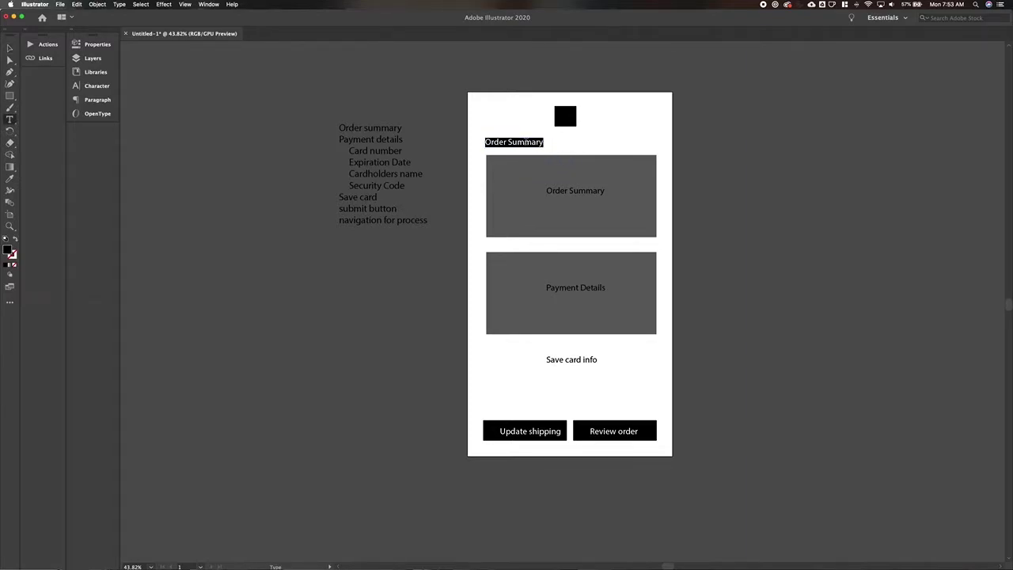
text(Back to cart link)
click(9, 49)
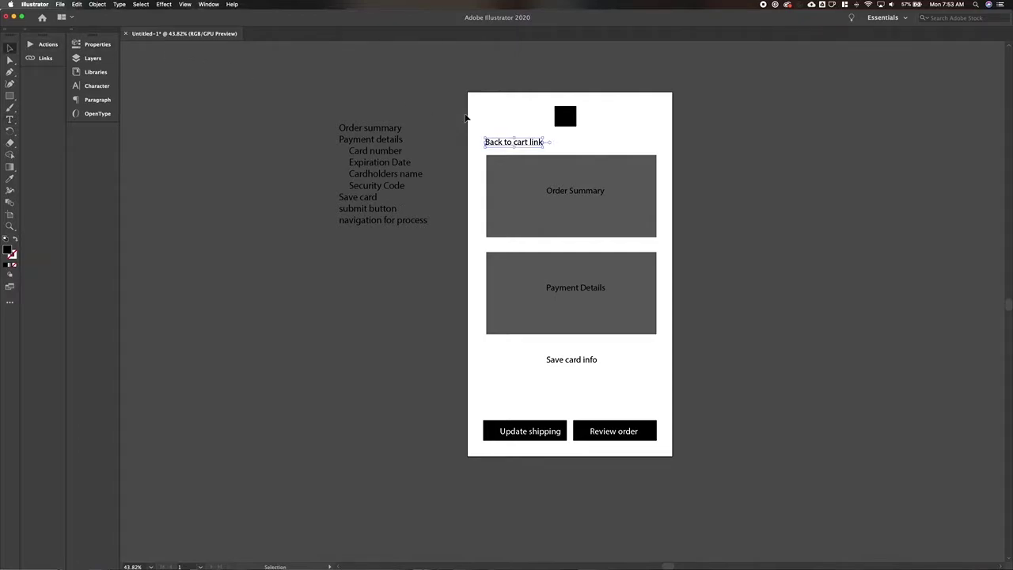
drag(527, 144, 528, 117)
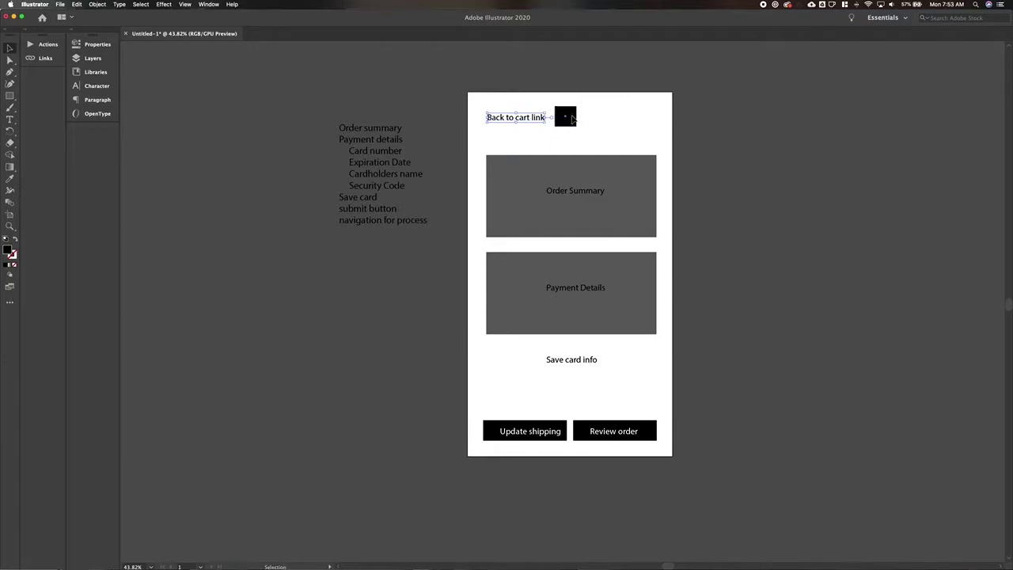
Shrink the Back to cart link text to leave more space before the black square, and fine-tune the square's position.
click(575, 117)
click(633, 117)
click(531, 116)
drag(544, 117, 527, 118)
click(539, 129)
click(570, 122)
drag(570, 123, 568, 123)
Remove the fill from the rectangle behind the Order Summary label.
click(551, 171)
key(slash)
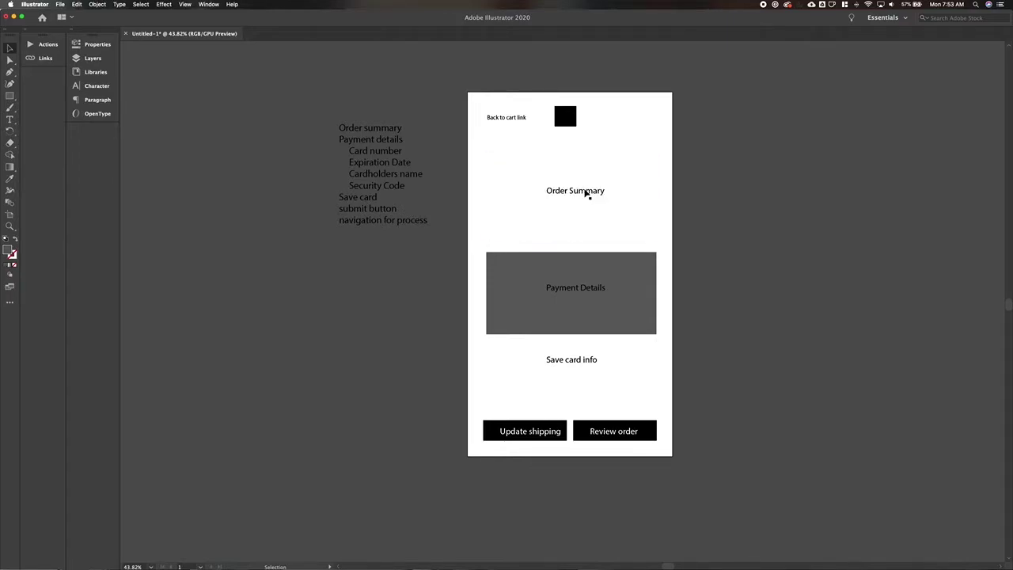
Move the Order Summary label to the left margin and place a smaller copy beneath it reading "Subtotal".
drag(586, 198, 531, 168)
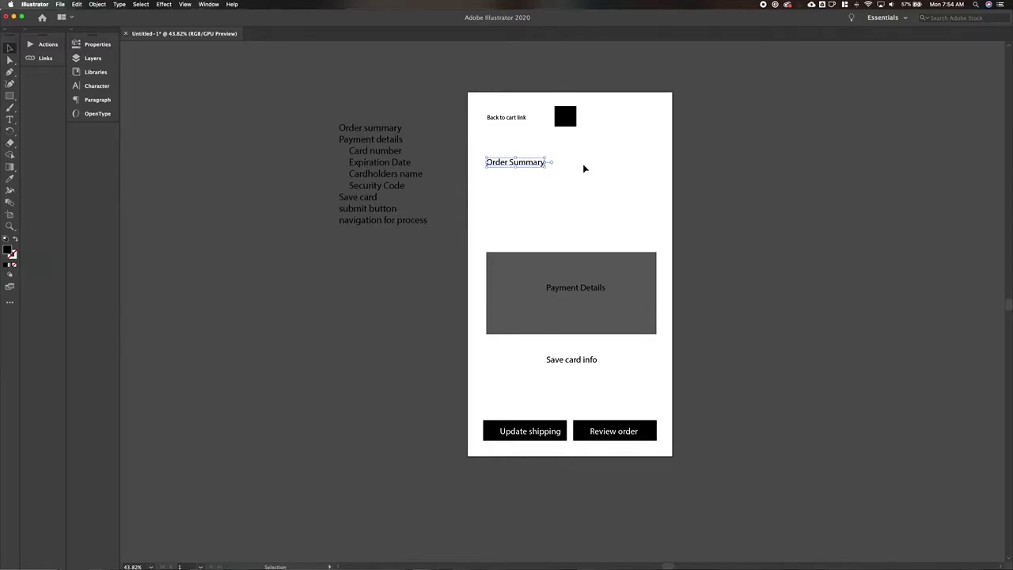
click(584, 168)
drag(536, 164, 536, 178)
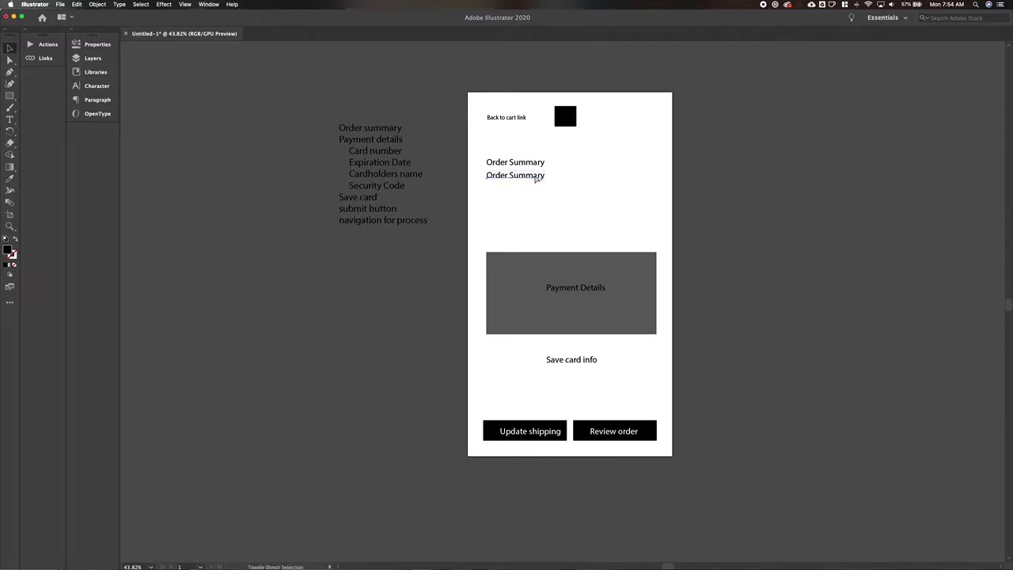
key(super+shift+comma)
key(super+shift+comma)
double_click(516, 176)
key(super+a)
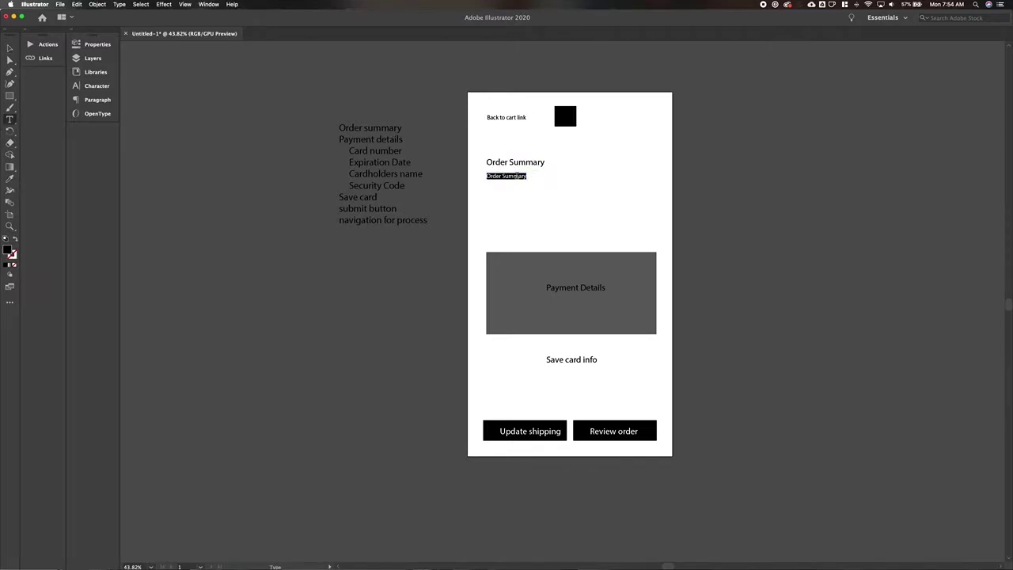
text(Subtotal)
click(10, 49)
click(520, 191)
Copy the Subtotal text to the opposite side of its row, right-align it and change it to "$XXX".
drag(497, 176, 645, 179)
key(super+shift+r)
double_click(644, 175)
double_click(644, 176)
text($XXX)
key(Escape)
Duplicate the Subtotal row directly below and change the copied label to "Shipping".
drag(475, 204, 507, 192)
click(513, 217)
key(t)
double_click(497, 191)
text(Shipping)
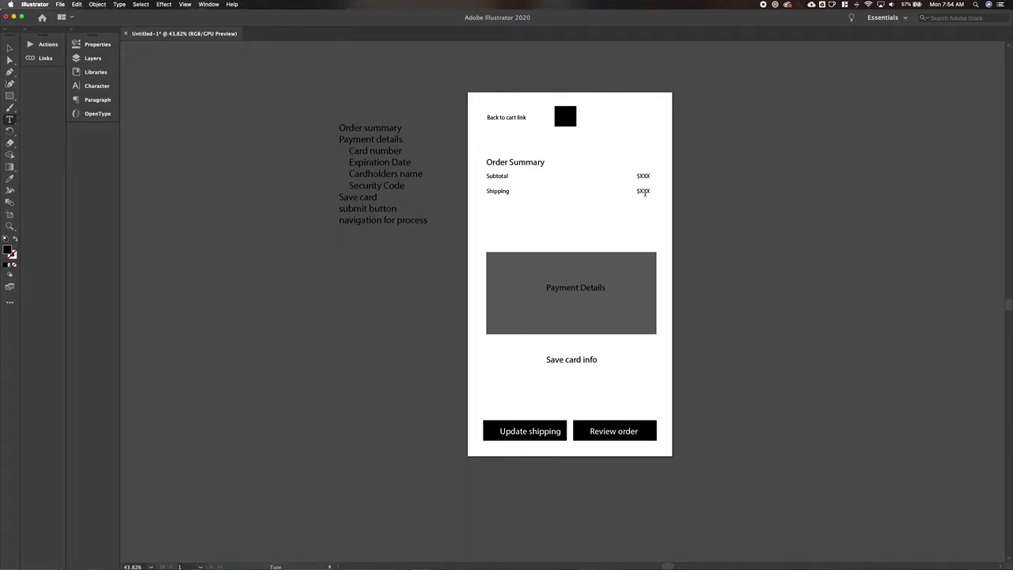
key(Escape)
Duplicate the Shipping row directly below and change the copied label to "Tax".
drag(501, 194, 502, 212)
key(t)
double_click(499, 208)
text(Tax)
key(Escape)
Duplicate the Tax row below, enlarge its text to 32 px and change the label to "Total".
click(488, 209)
drag(490, 209, 491, 229)
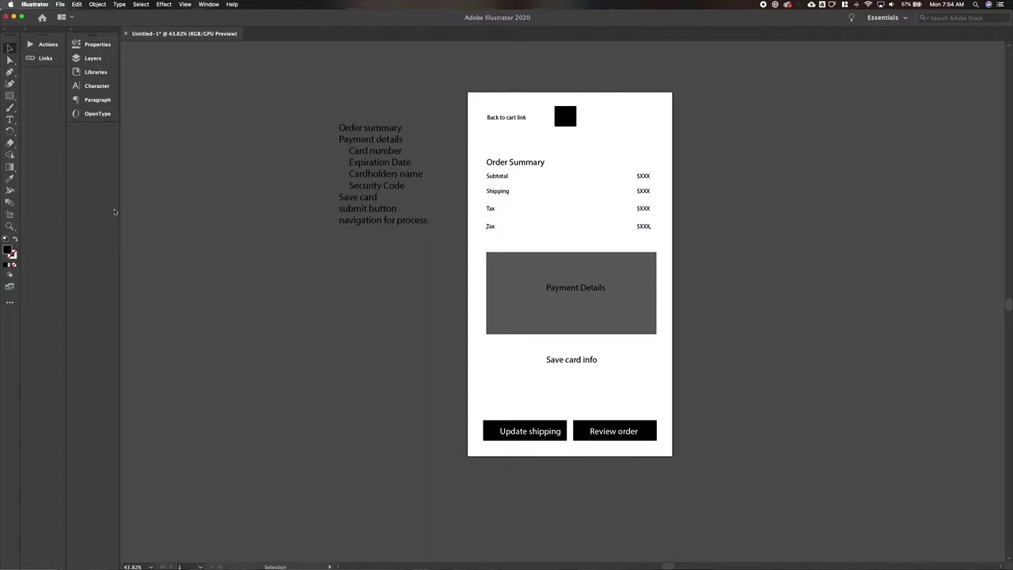
click(95, 45)
click(227, 245)
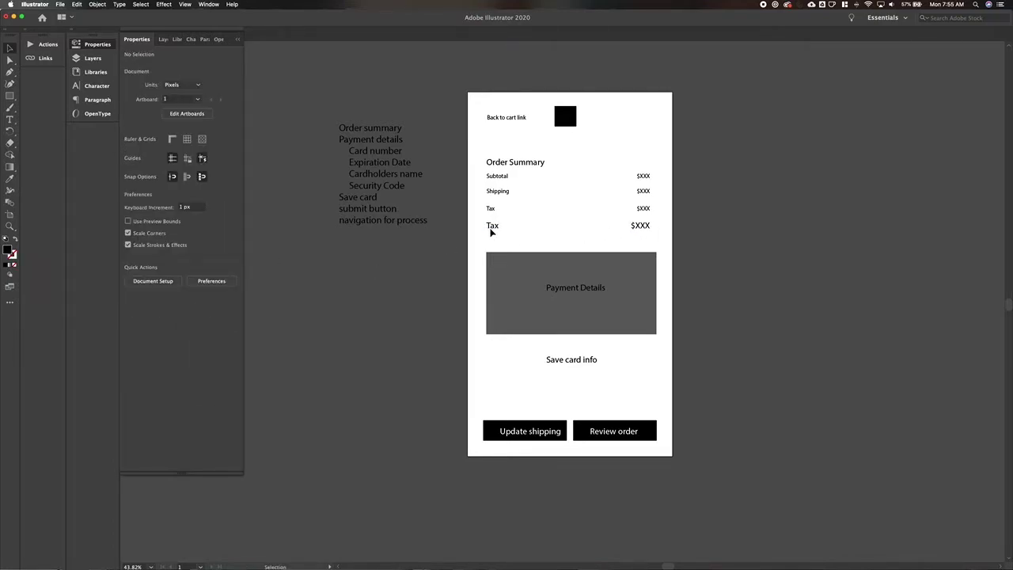
double_click(491, 227)
double_click(490, 227)
text(Total)
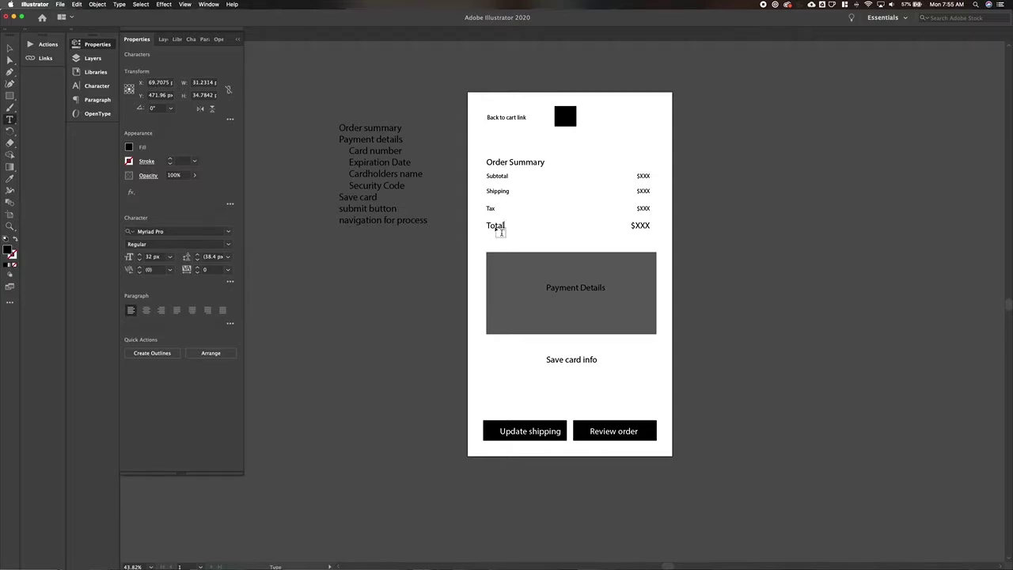
key(Escape)
click(475, 211)
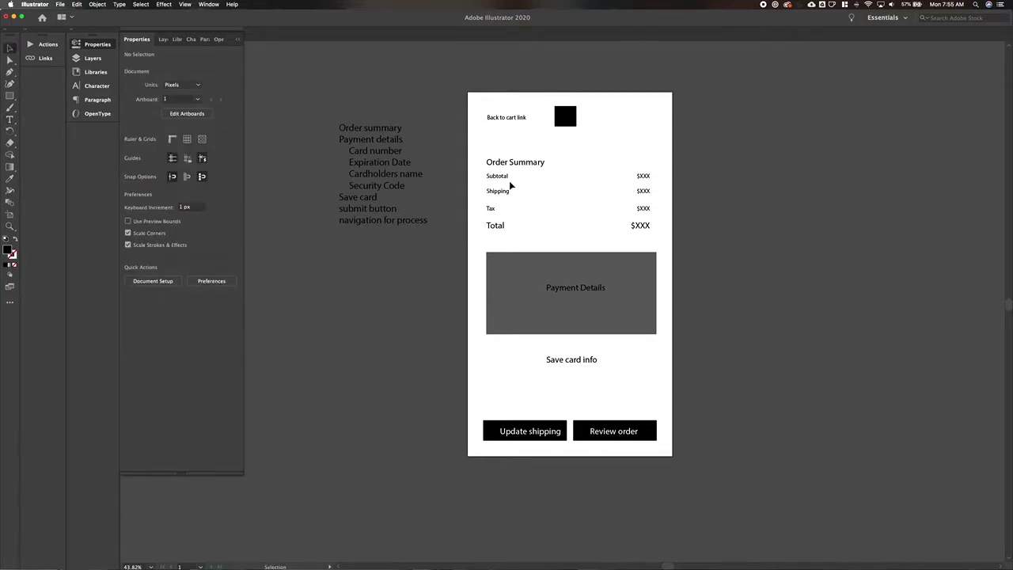
Nudge the Shipping, Tax and Total rows up to tighten and even out the Order Summary line spacing.
drag(475, 219, 672, 226)
key(shift+Up)
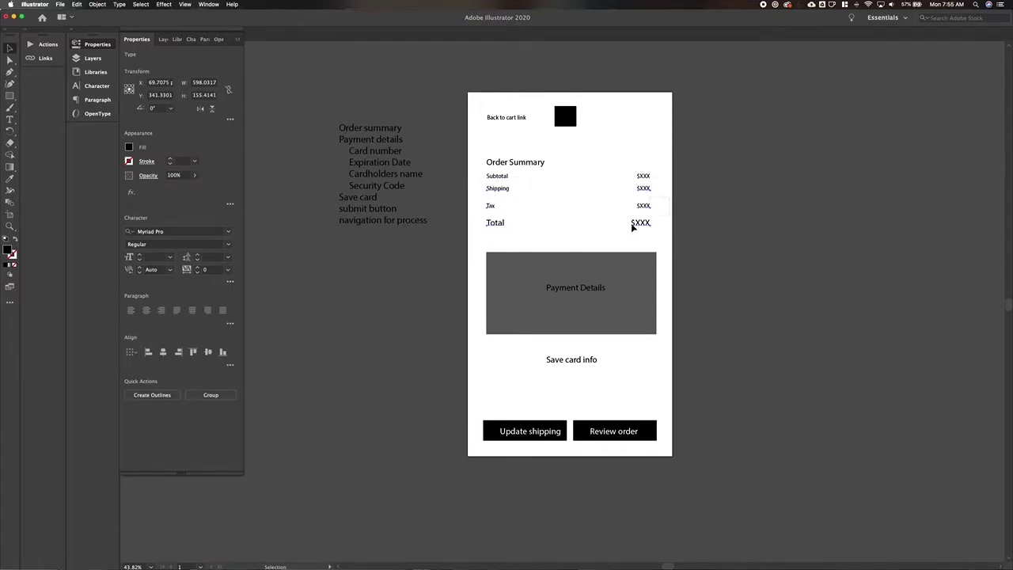
drag(488, 252, 489, 252)
key(shift+Up)
key(shift+Up)
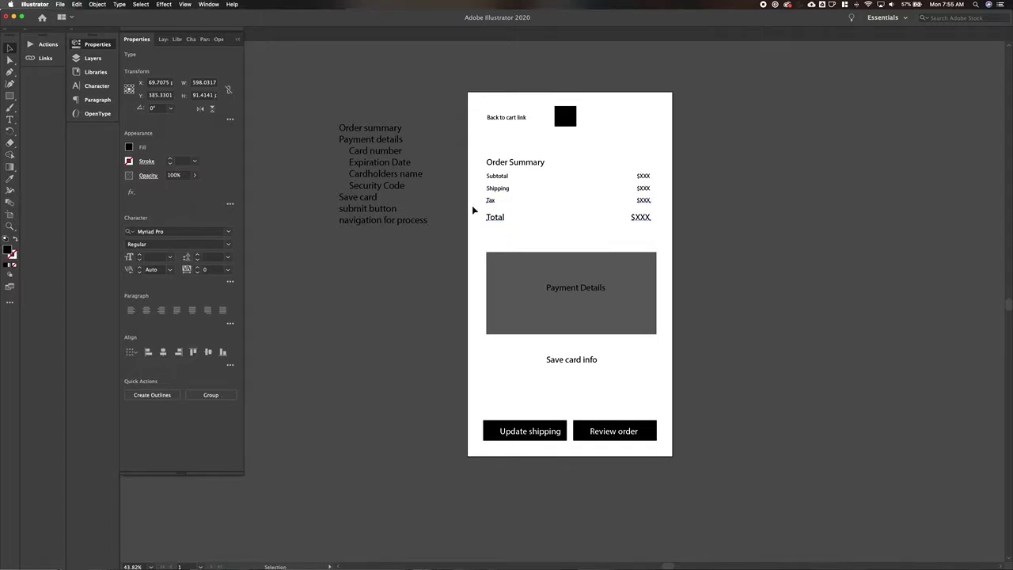
drag(700, 224, 705, 227)
key(shift+Up)
key(shift+Up)
key(Down)
key(Down)
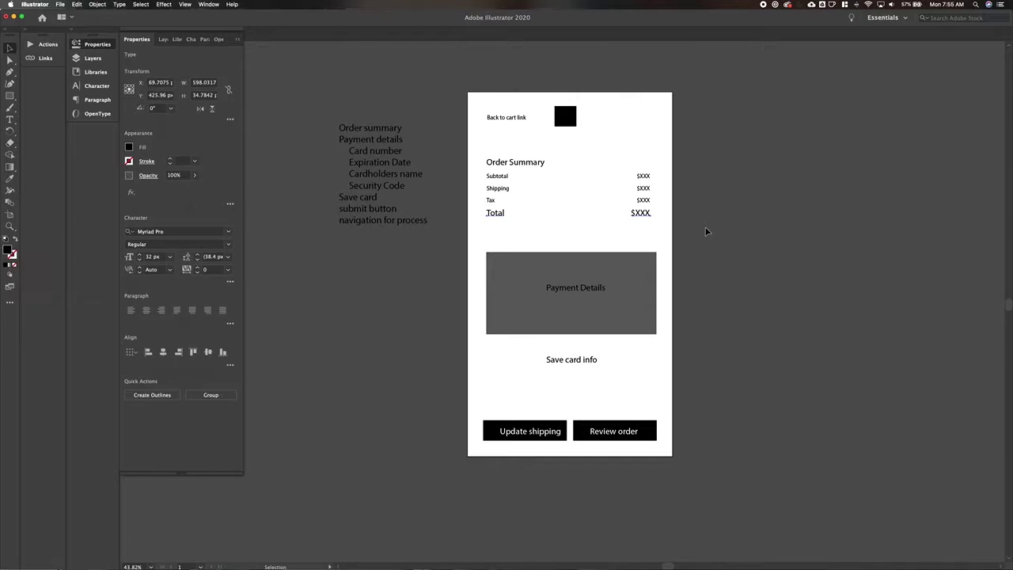
click(708, 231)
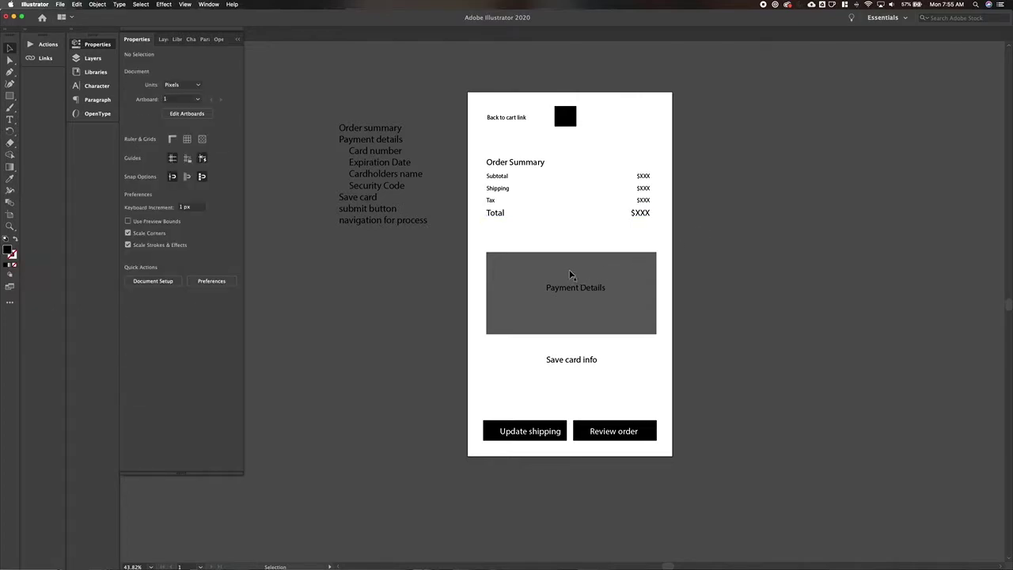
Move the Payment Details label to the left margin and delete the grey rectangle behind it.
click(572, 275)
drag(595, 291, 535, 260)
click(539, 270)
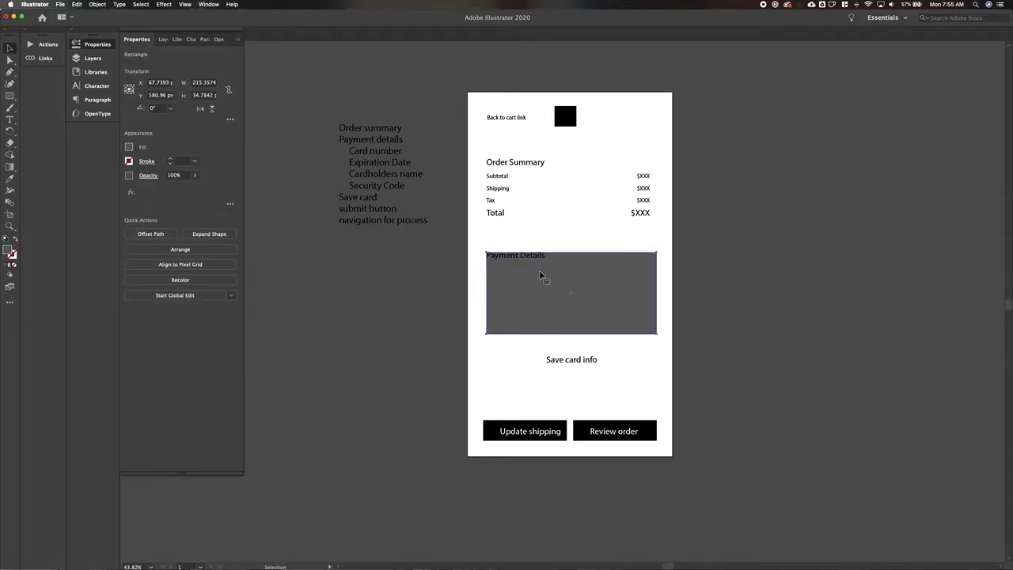
key(Delete)
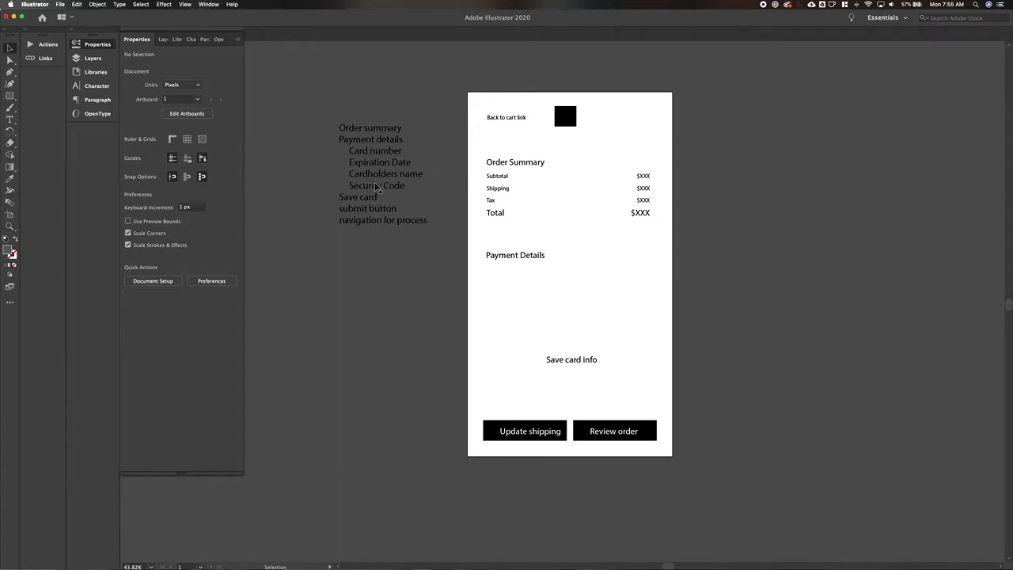
Add a "Card Number" label under Payment Details by copying the Subtotal row and removing the copied price.
drag(479, 171, 646, 270)
double_click(497, 270)
double_click(497, 270)
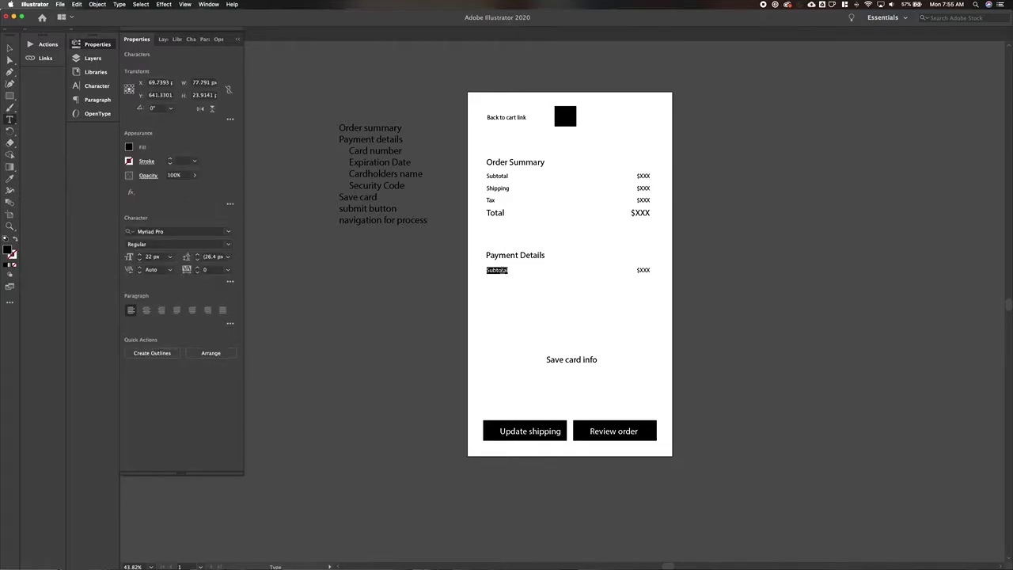
text(Card Number)
key(Escape)
click(634, 278)
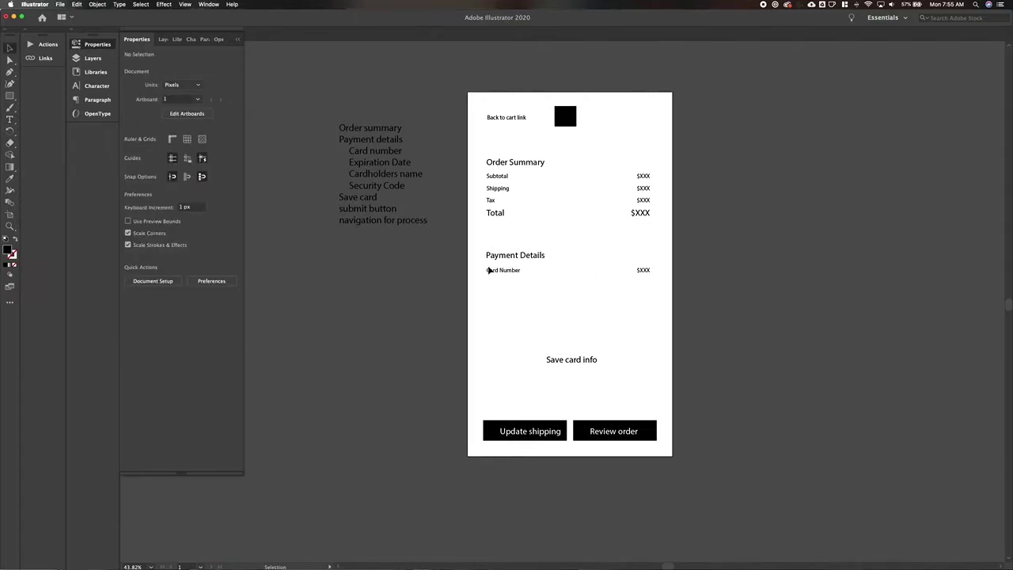
click(645, 271)
key(Delete)
Draw an input field rectangle about 355 by 40 px directly below the Card Number label.
key(m)
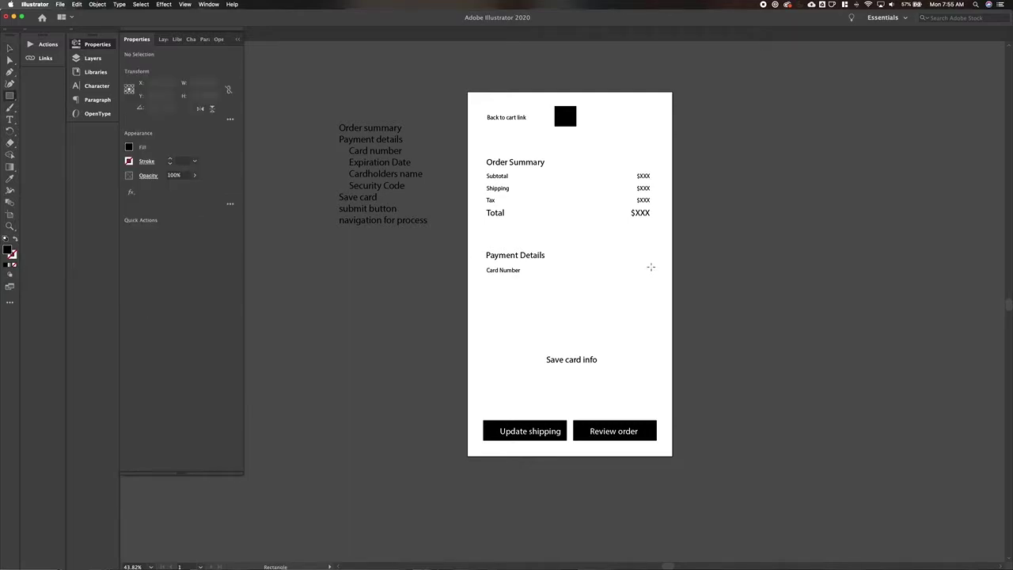
drag(650, 267, 515, 289)
key(v)
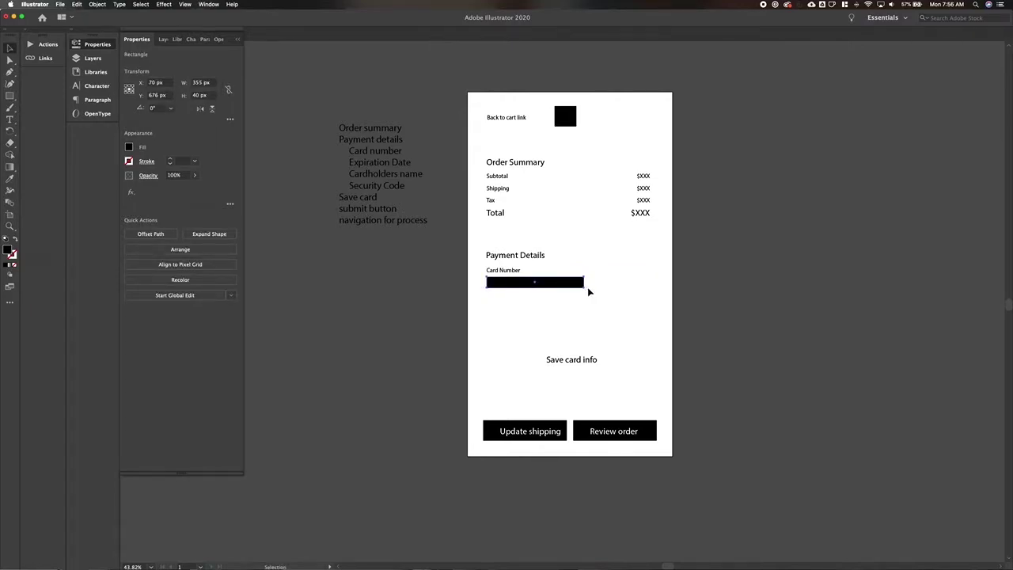
click(589, 297)
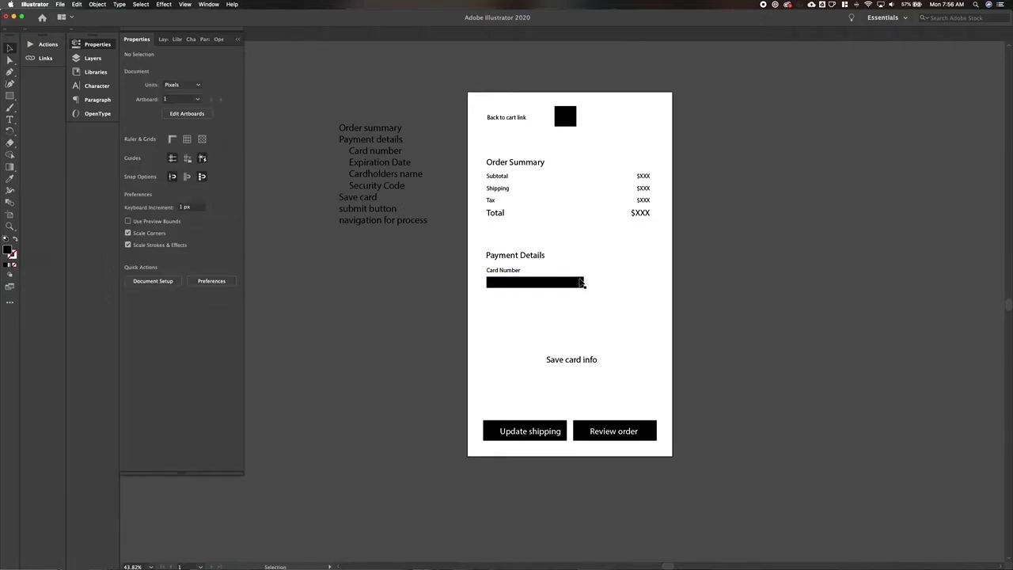
Give the Card Number field a white fill (ffffff) and a 1 px black stroke.
click(582, 283)
double_click(8, 250)
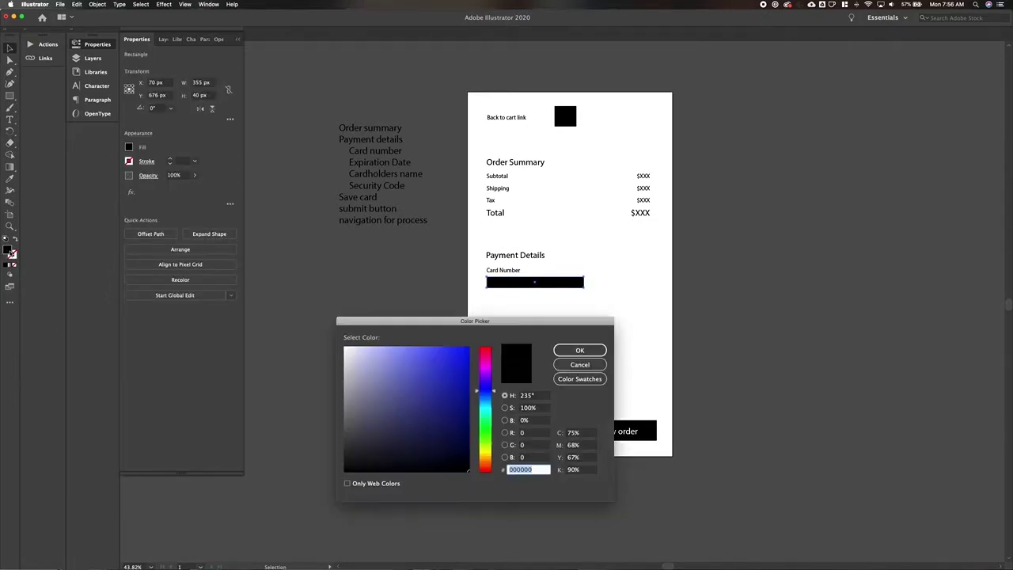
text(ffffff)
key(Return)
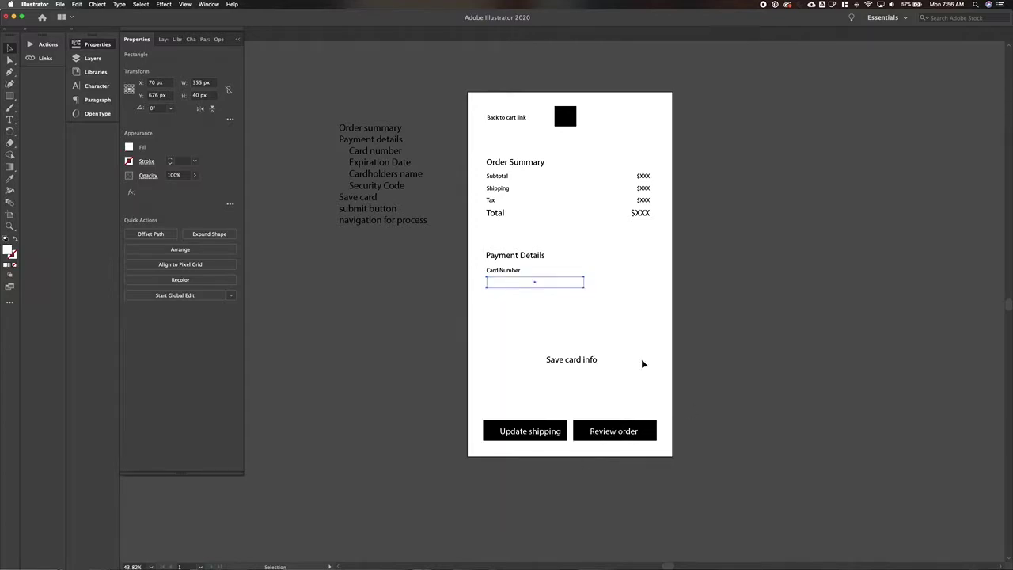
click(168, 161)
click(550, 303)
Widen the Card Number field by its right-hand anchor points until it reaches just past the price column.
click(577, 283)
scroll(586, 285, up, 4)
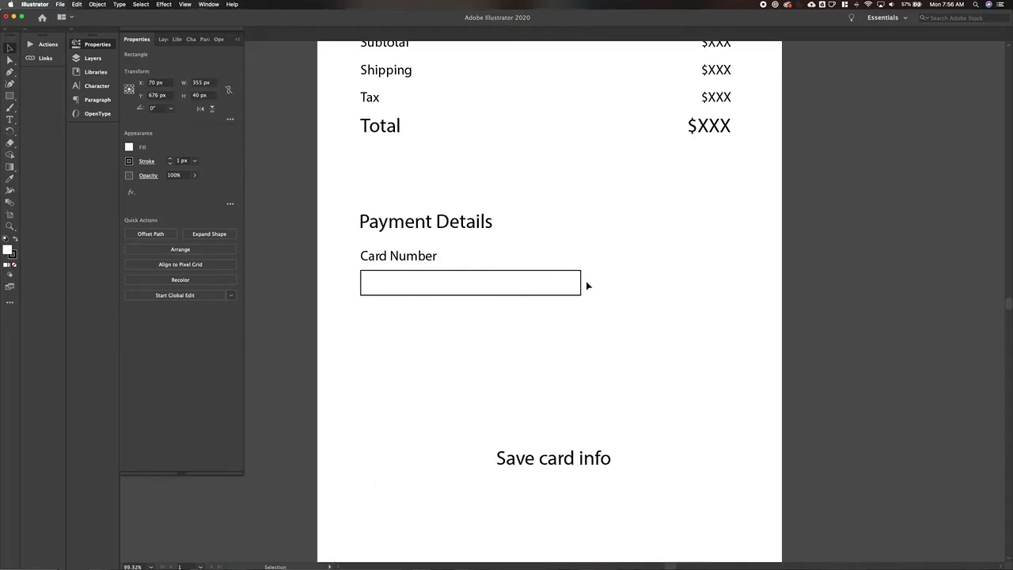
key(a)
drag(590, 267, 569, 325)
key(shift+Right)
key(shift+Right)
key(shift+Right)
key(shift+Right)
key(shift+Right)
key(shift+Right)
key(shift+Right)
key(shift+Right)
key(shift+Right)
key(shift+Right)
key(shift+Right)
key(shift+Right)
key(shift+Right)
key(shift+Right)
key(shift+Right)
key(shift+Right)
key(shift+Right)
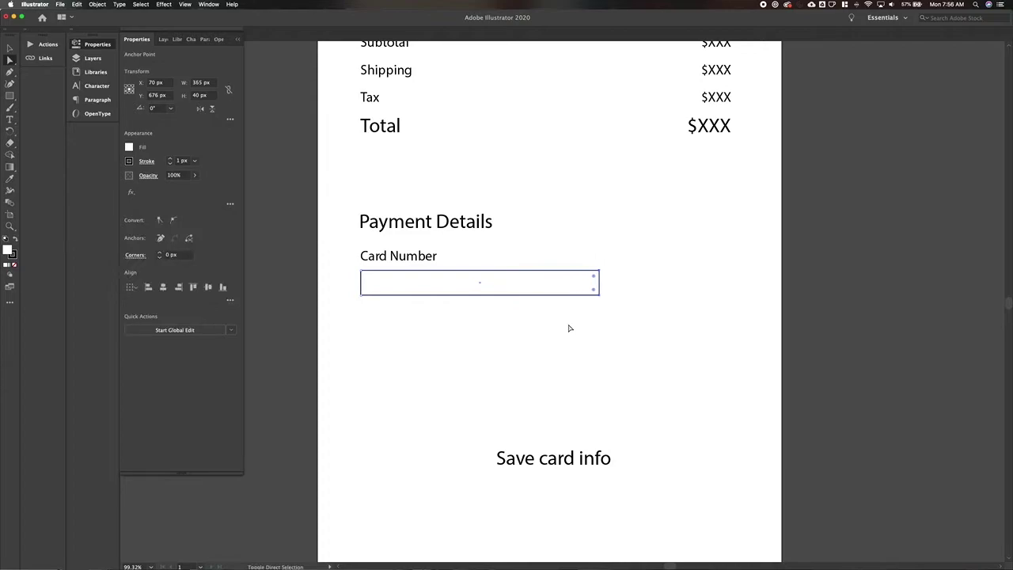
key(shift+Right)
key(shift+Right)
key(shift+Right)
key(shift+Right)
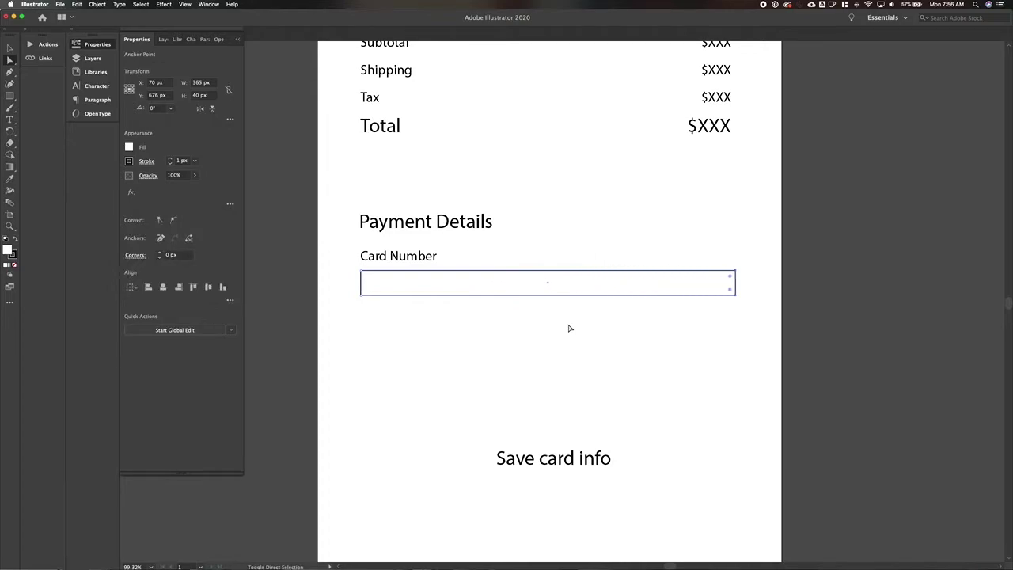
key(v)
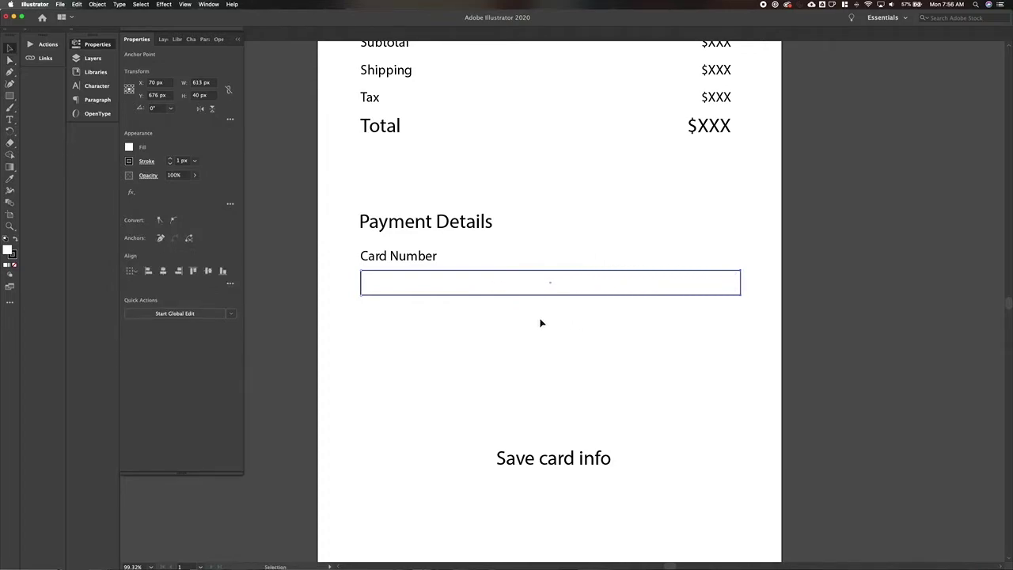
click(542, 323)
Duplicate the Card Number label and field below and change the copied label to "Expiration Date".
drag(337, 247, 507, 336)
scroll(406, 249, down, 3)
drag(405, 250, 474, 307)
key(t)
triple_click(462, 290)
text(Expiration Date)
key(Escape)
Duplicate the Expiration Date label and field below and change the copied label to "Cardholder's Name".
click(421, 323)
drag(473, 294, 474, 328)
triple_click(474, 324)
text(Cardholder's Name)
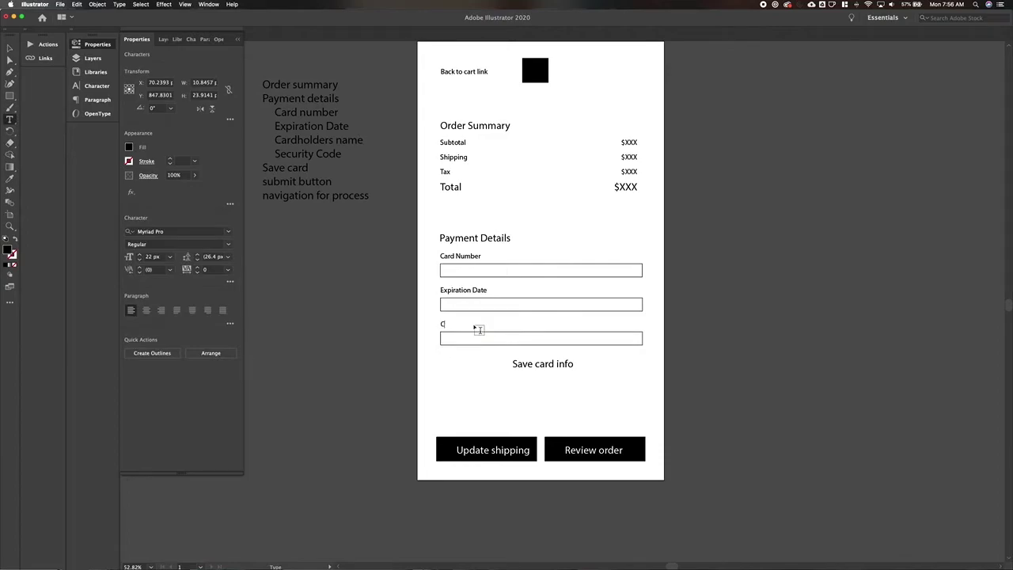
key(Escape)
Duplicate the Cardholder's Name label and field below and change the copied label to "Security Number".
drag(483, 326, 481, 356)
triple_click(463, 353)
text(Security Number)
key(Escape)
click(402, 363)
Move the Save card info label down so it sits below the Security Number field.
click(561, 371)
click(550, 356)
key(shift+Down)
key(shift+Down)
key(shift+Down)
key(shift+Down)
key(shift+Down)
key(shift+Down)
key(shift+Down)
key(shift+Down)
click(621, 405)
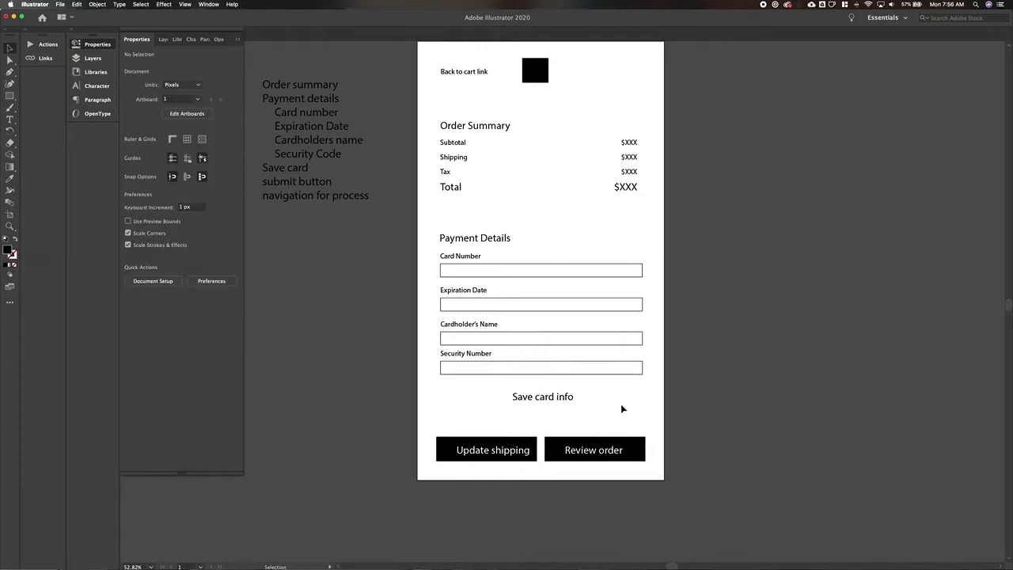
Nudge the Security Number label and field down to match the spacing of the other payment fields.
scroll(623, 407, up, 3)
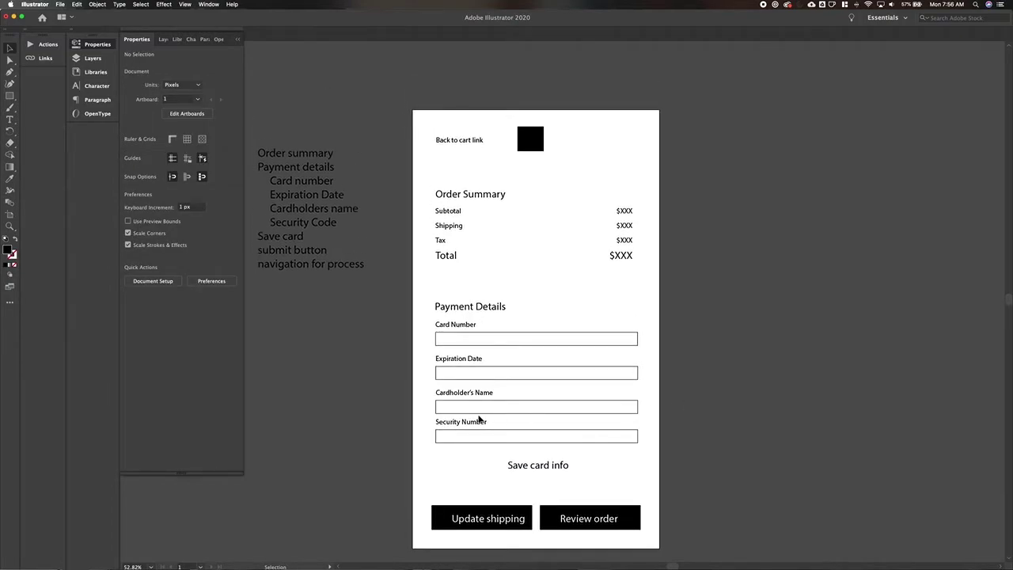
click(443, 439)
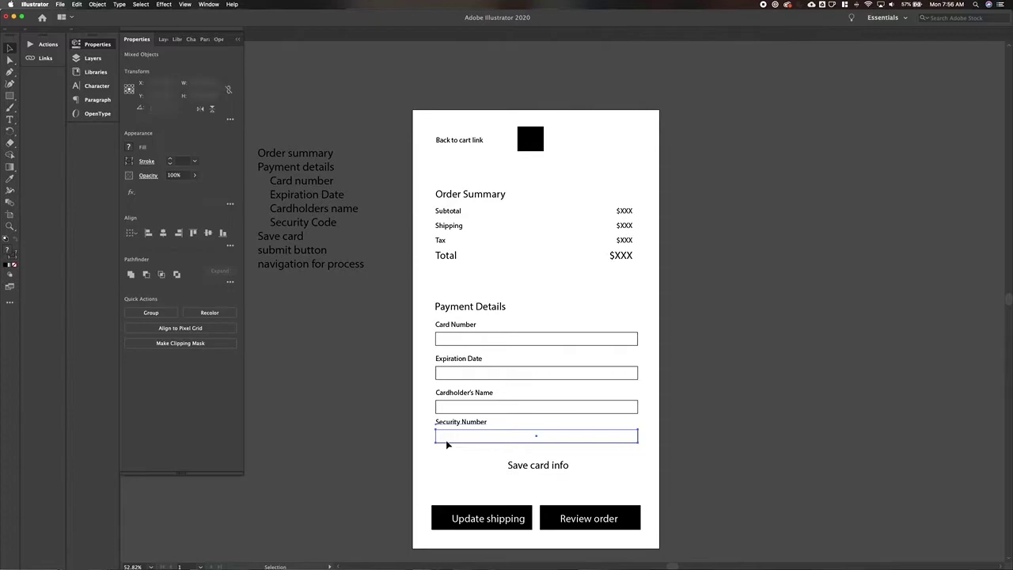
key(shift+Down)
key(Down)
key(Down)
key(Down)
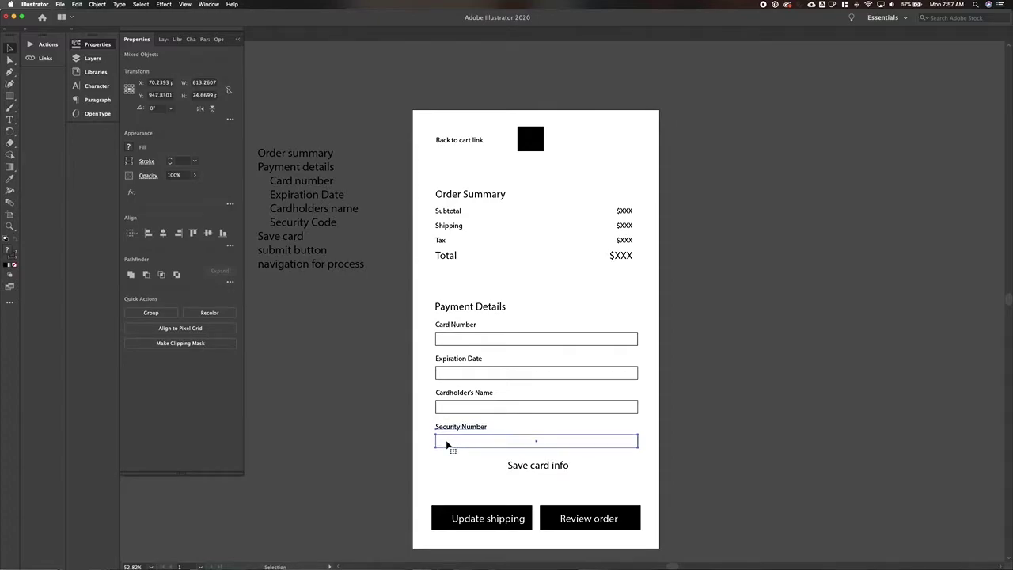
click(486, 456)
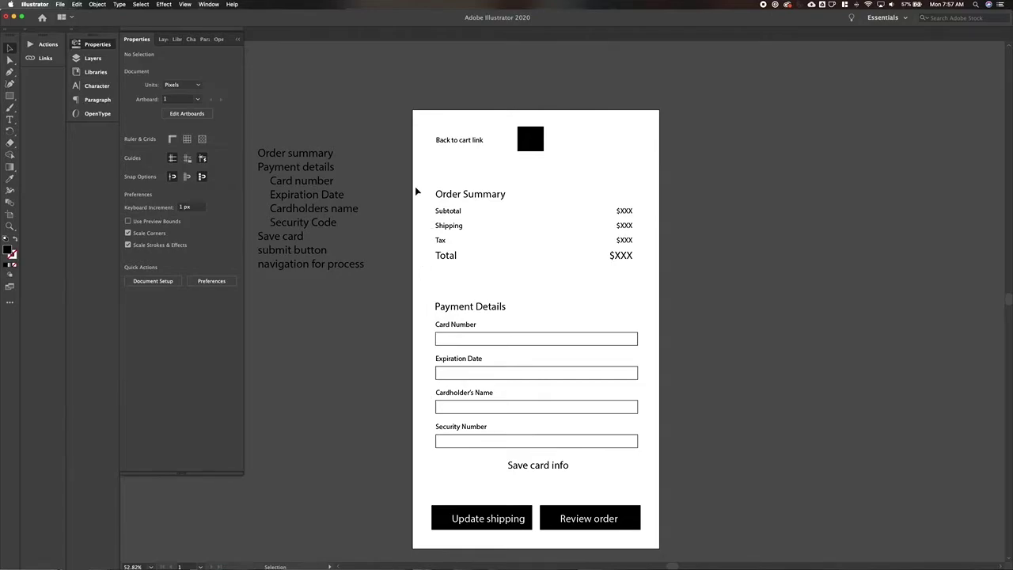
Draw a rectangle about 625 by 280 px around the Order Summary block, with no fill and a 1 px black stroke.
key(m)
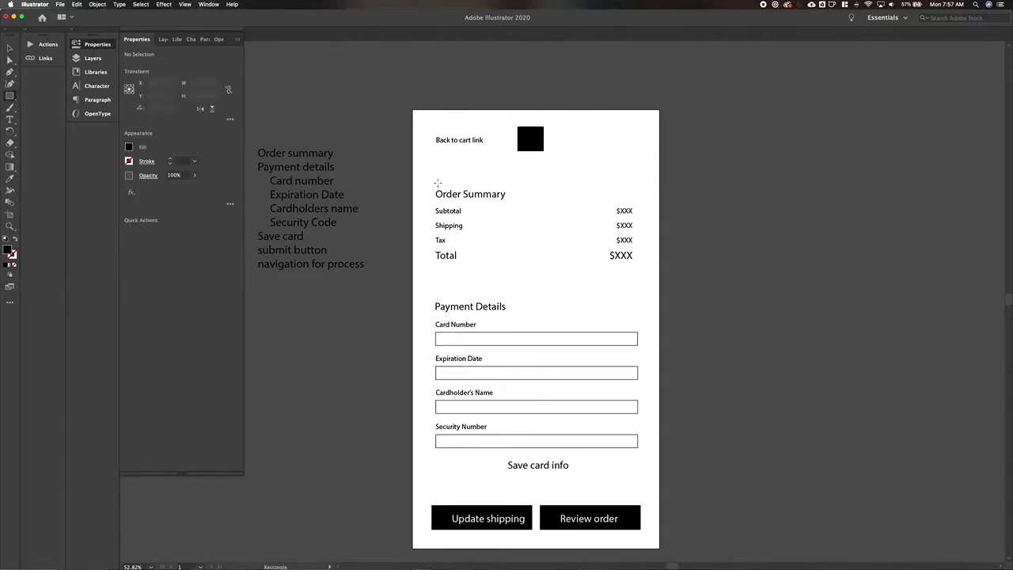
drag(432, 180, 639, 272)
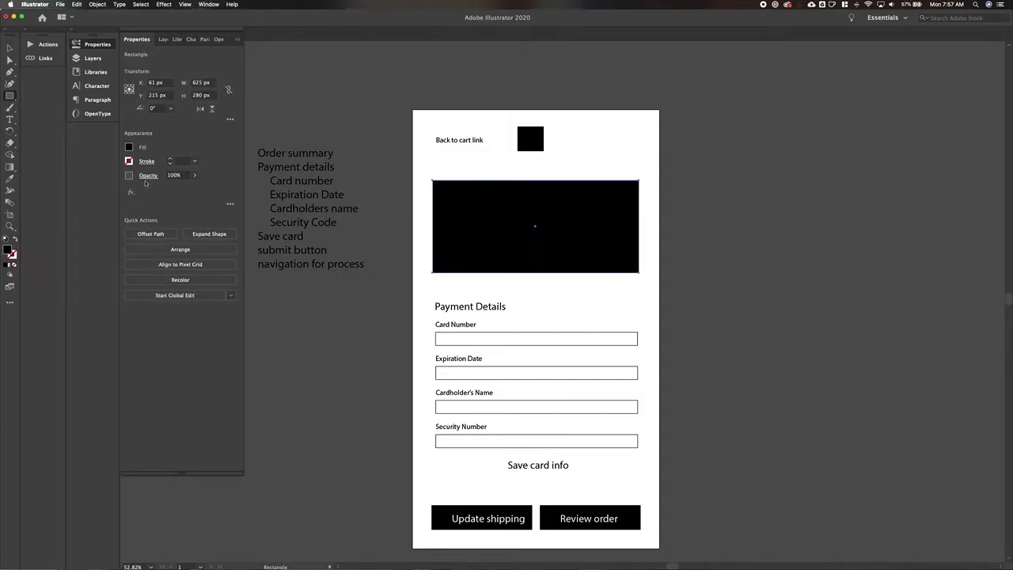
click(15, 248)
key(v)
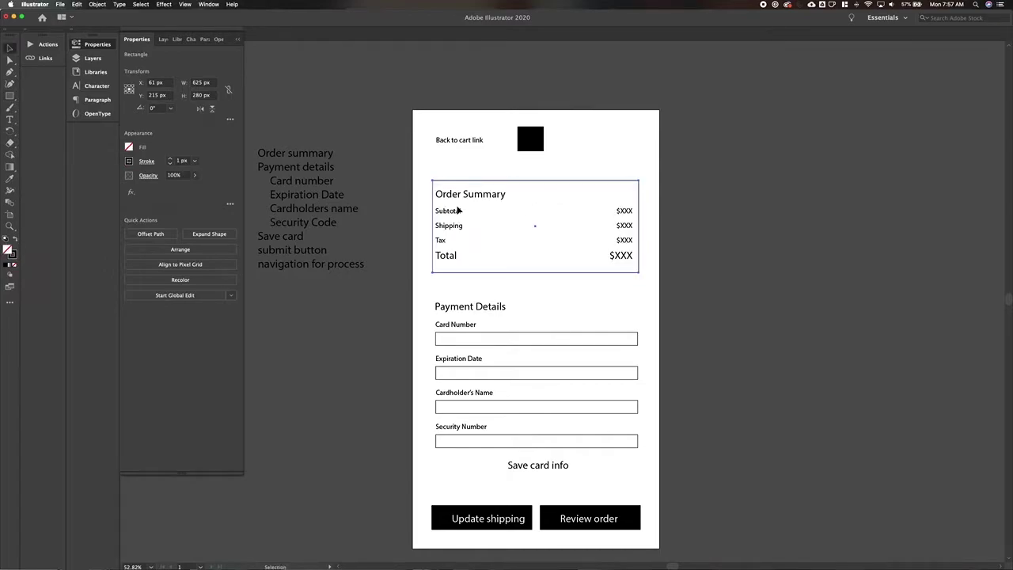
click(413, 229)
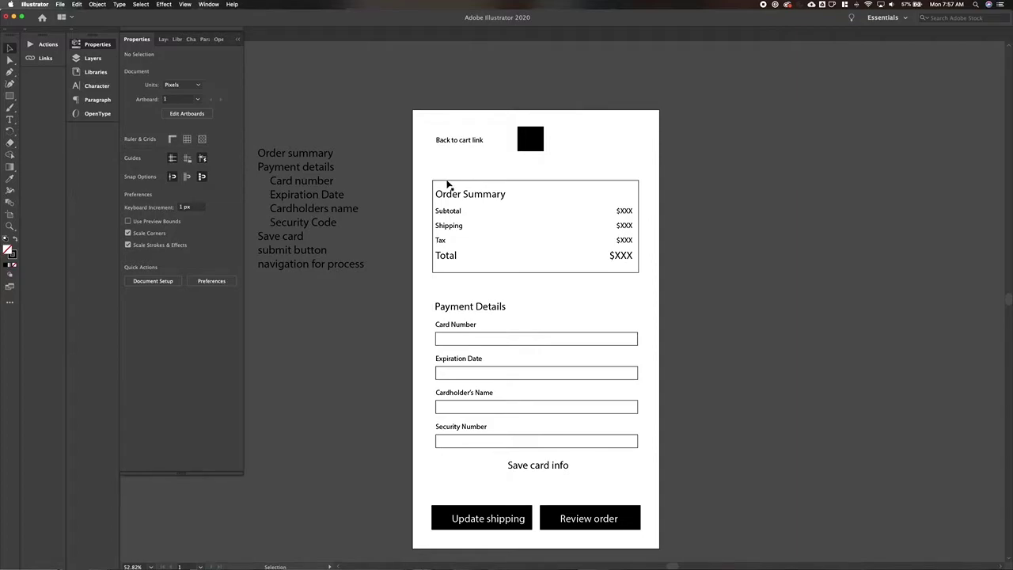
Round all corners of the Order Summary rectangle.
click(501, 190)
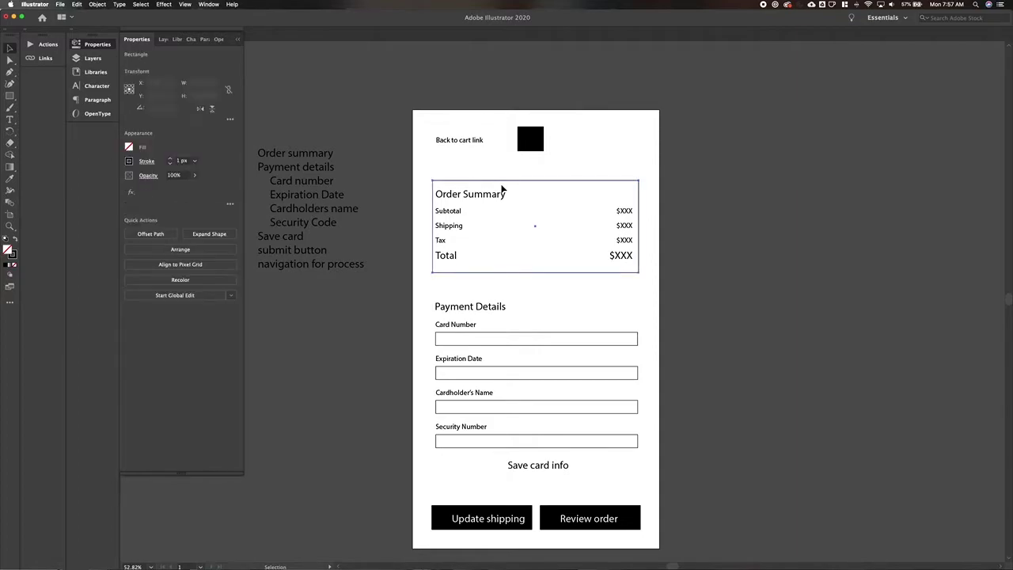
scroll(475, 203, up, 5)
key(a)
drag(393, 172, 400, 180)
key(v)
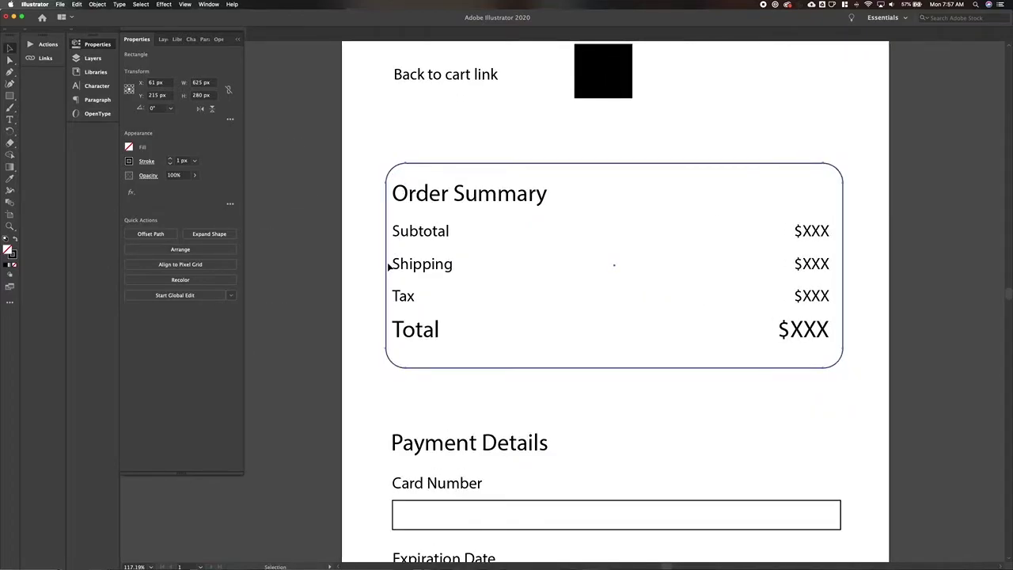
Move the Order Summary box horizontally to an X position of 50 px.
click(420, 165)
drag(387, 277, 359, 277)
key(super+z)
key(Left)
key(Left)
key(Left)
key(Left)
key(Left)
key(Left)
key(Left)
key(Left)
key(Left)
key(Left)
key(Left)
key(Left)
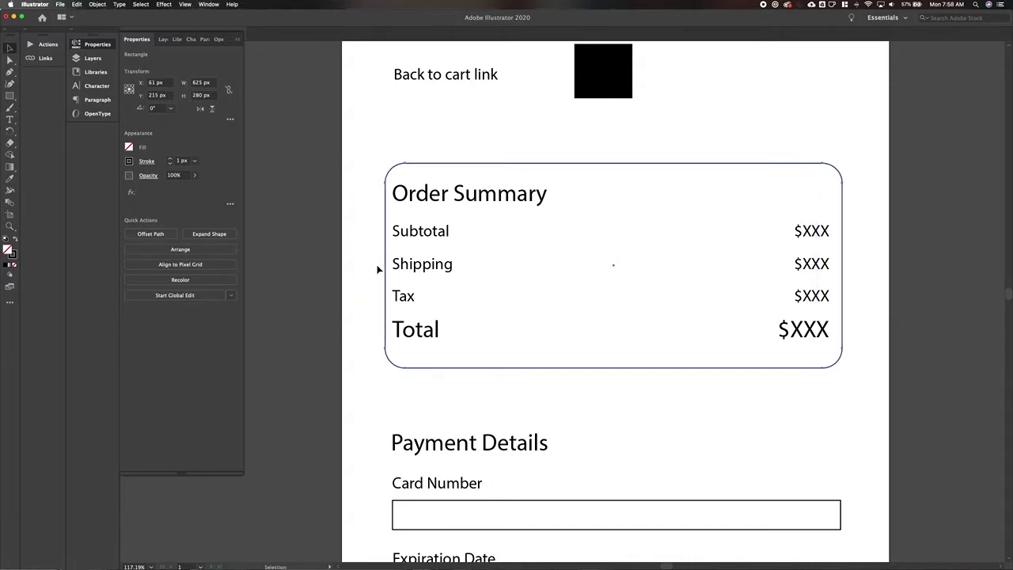
Place vertical guides at the Order Summary box's left edge and at 701 px near the artboard's right side.
scroll(326, 282, down, 3)
drag(123, 483, 359, 444)
drag(123, 513, 674, 427)
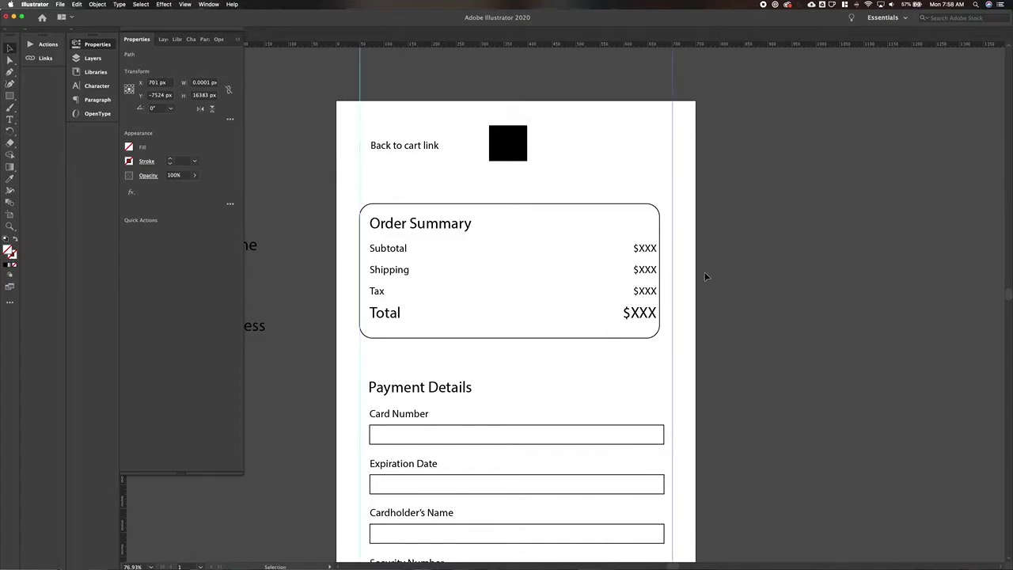
Shift the Order Summary box to X 49 px, square its corners and widen it to 651.5 px to meet the right guide.
click(386, 208)
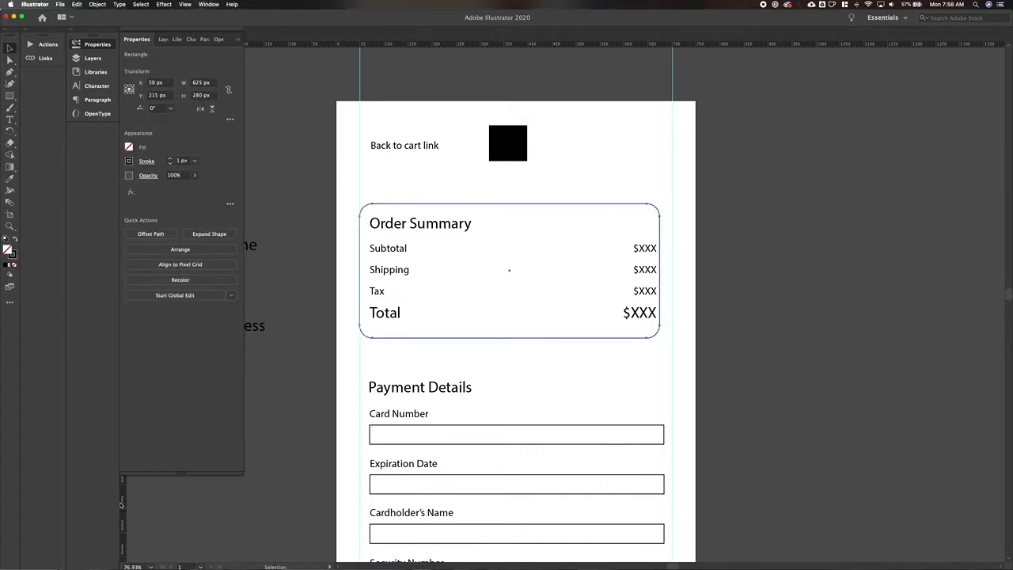
key(Left)
click(664, 232)
scroll(656, 210, up, 4)
click(654, 208)
key(a)
drag(664, 193, 665, 193)
click(665, 288)
drag(662, 285, 681, 281)
Add inner vertical guides at 69 px, along the labels' left edge, and near the right end of the payment fields.
scroll(699, 276, down, 2)
scroll(700, 277, down, 2)
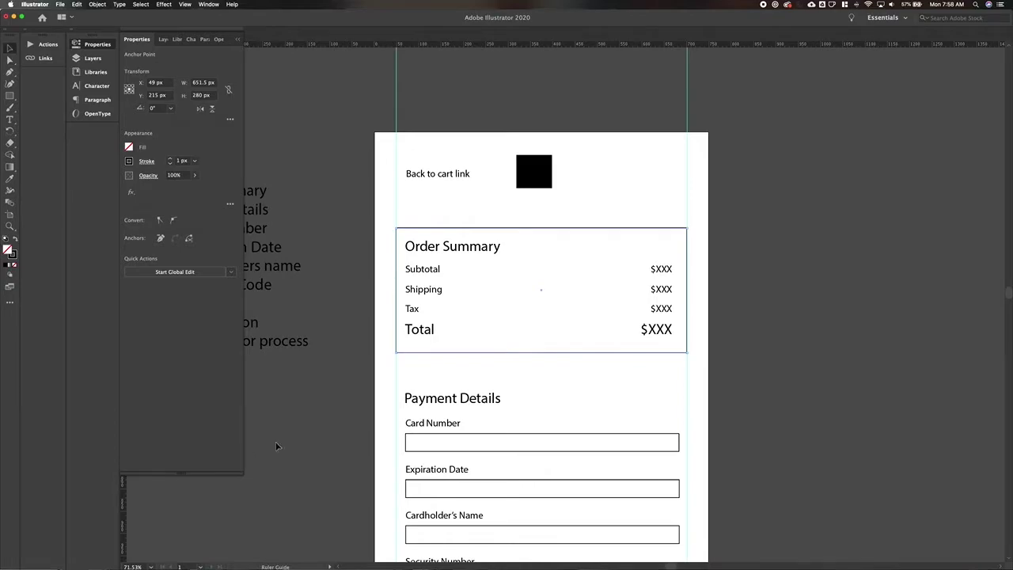
click(406, 433)
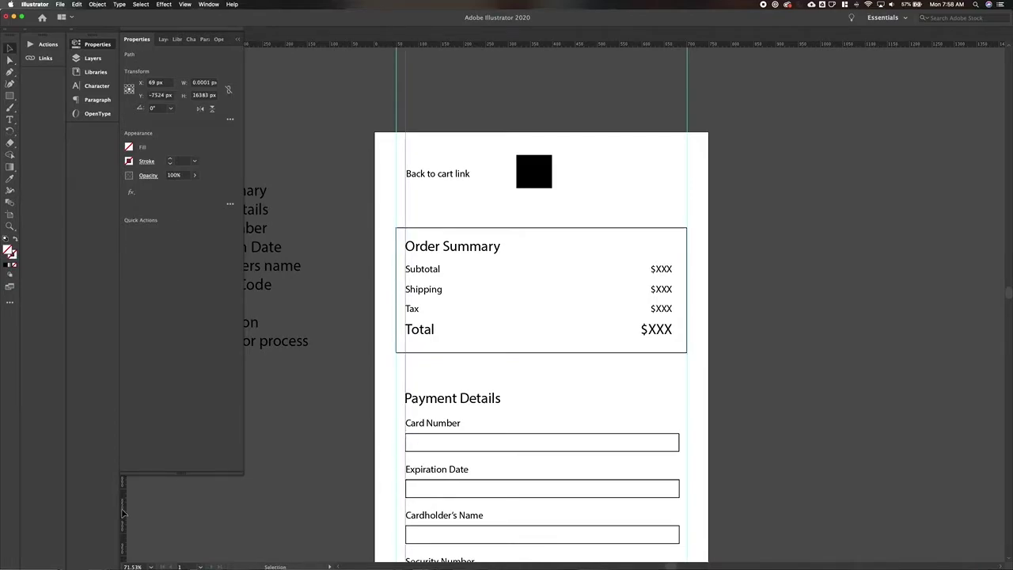
click(682, 416)
drag(683, 156, 678, 154)
drag(678, 60, 680, 61)
click(720, 233)
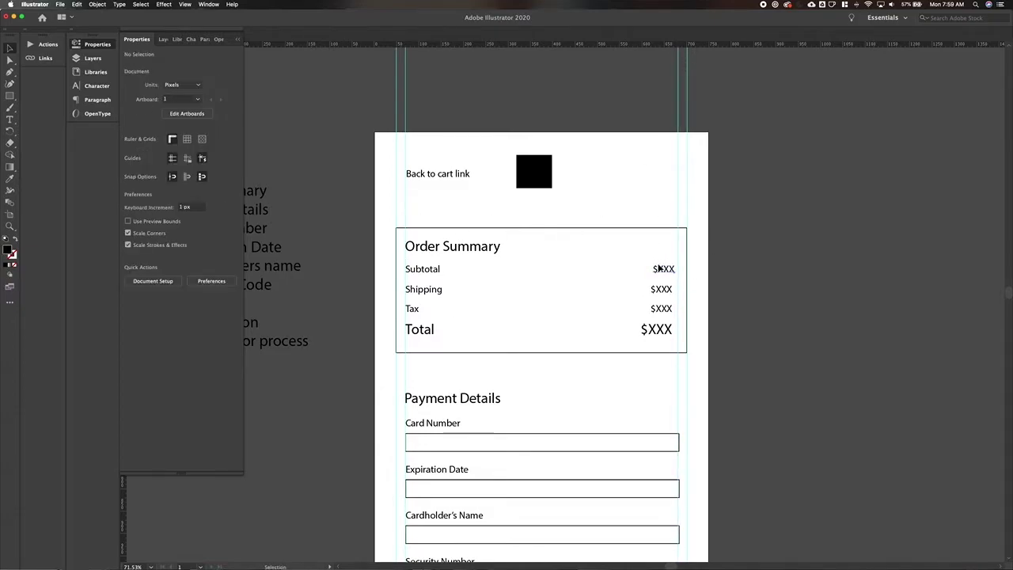
Nudge the four $XXX amounts in the order summary right until they align with the inner right guide.
click(663, 269)
key(Right)
key(Right)
key(Right)
key(Right)
key(Right)
key(Right)
key(Right)
key(Right)
Round the corners of the widened Order Summary box slightly.
click(417, 229)
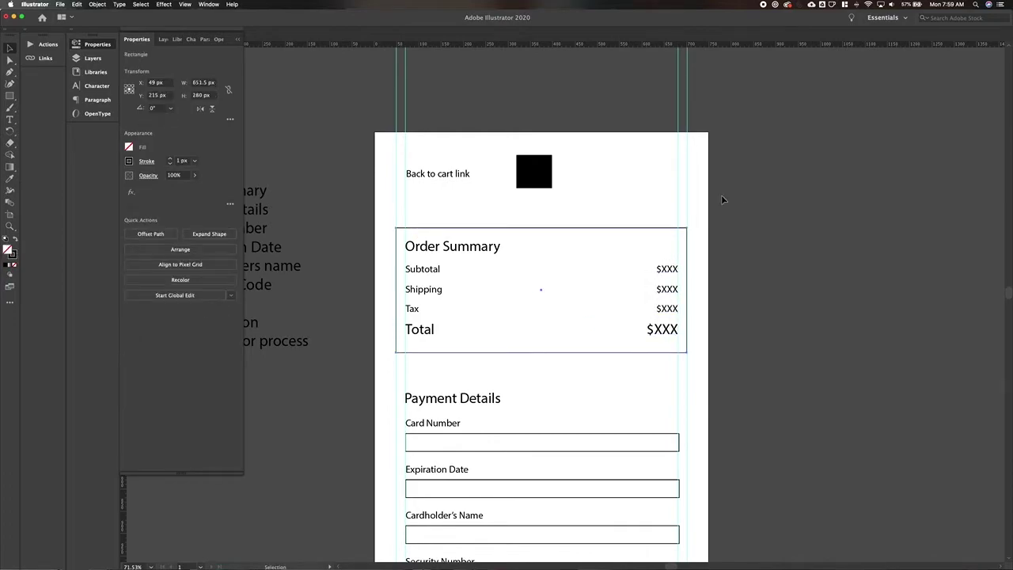
key(a)
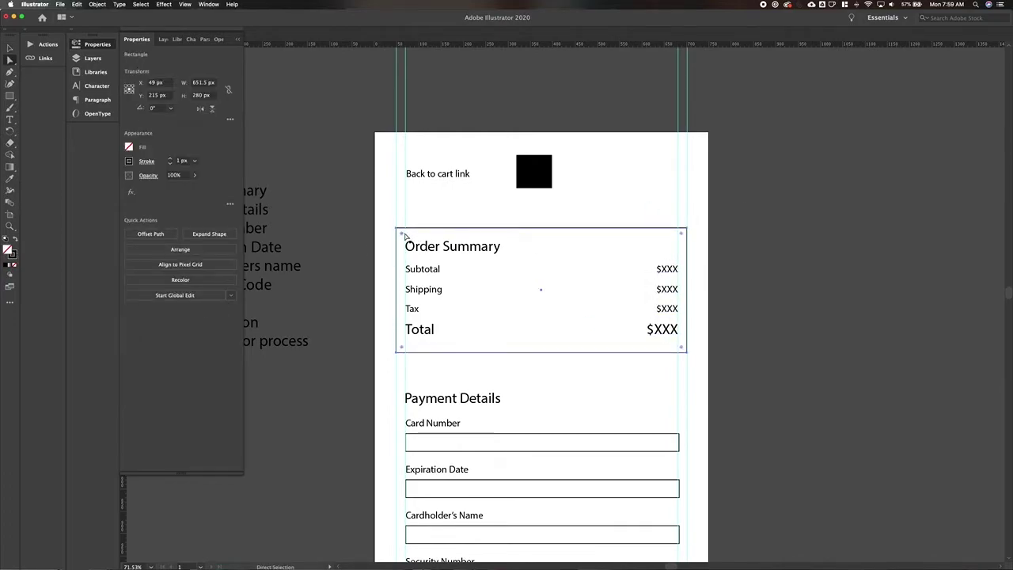
drag(406, 241, 408, 242)
key(v)
click(389, 256)
scroll(388, 256, down, 1)
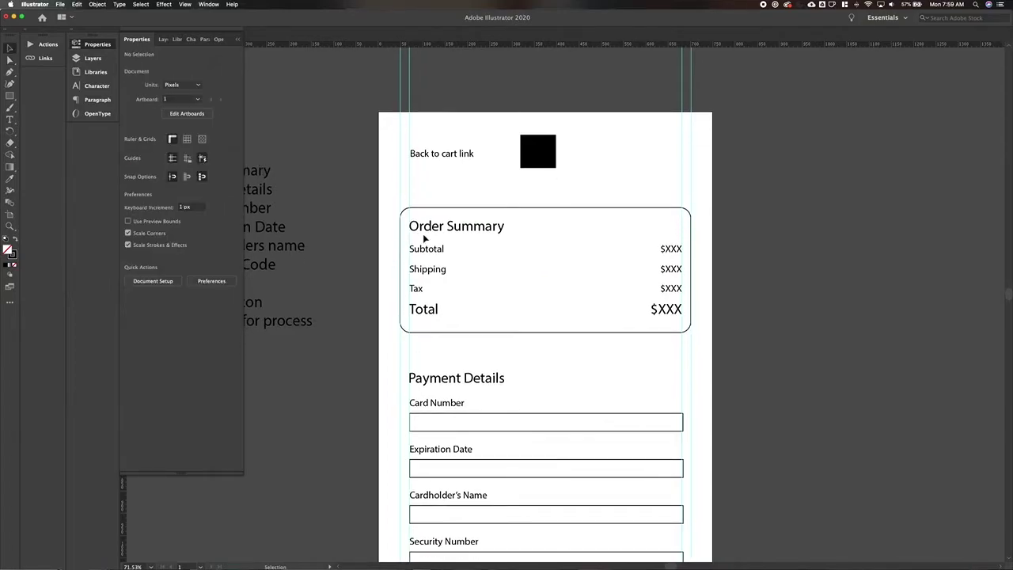
click(439, 232)
click(171, 232)
click(394, 125)
Change the font of all text on the artboard, including the button labels, to DINPro Light.
scroll(680, 549, down, 4)
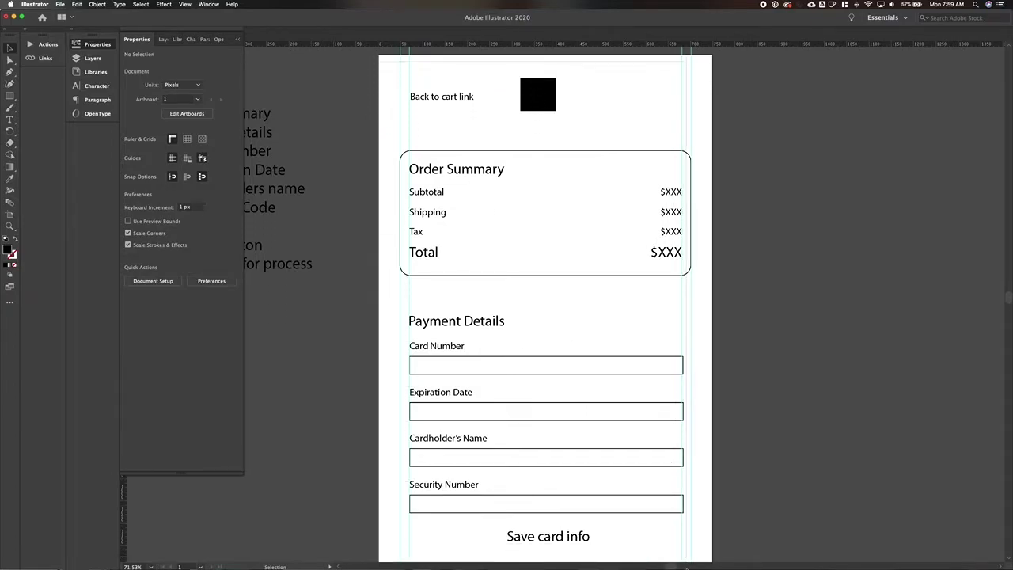
scroll(694, 563, down, 3)
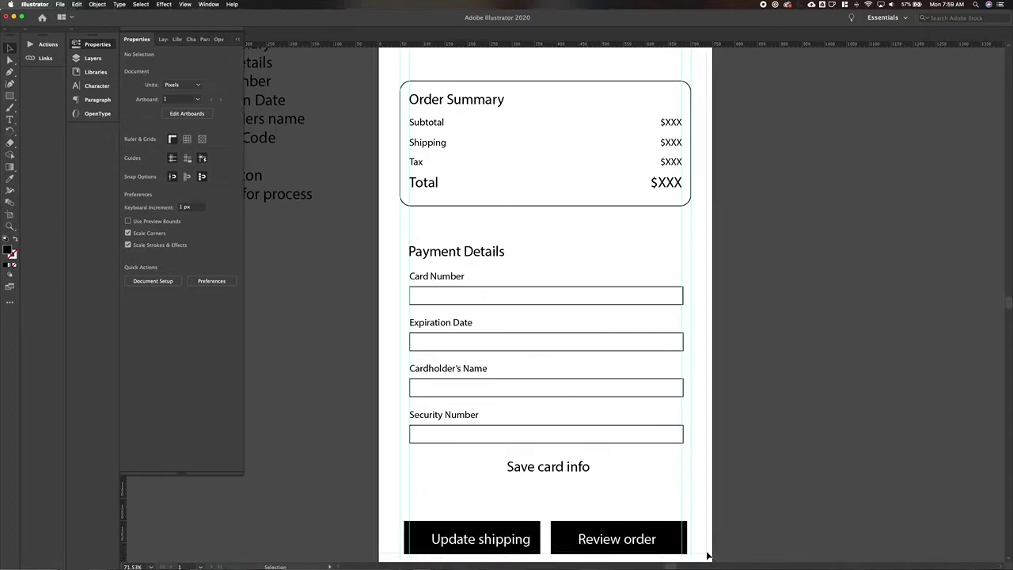
key(super+alt+a)
scroll(709, 552, down, 1)
scroll(709, 552, down, 2)
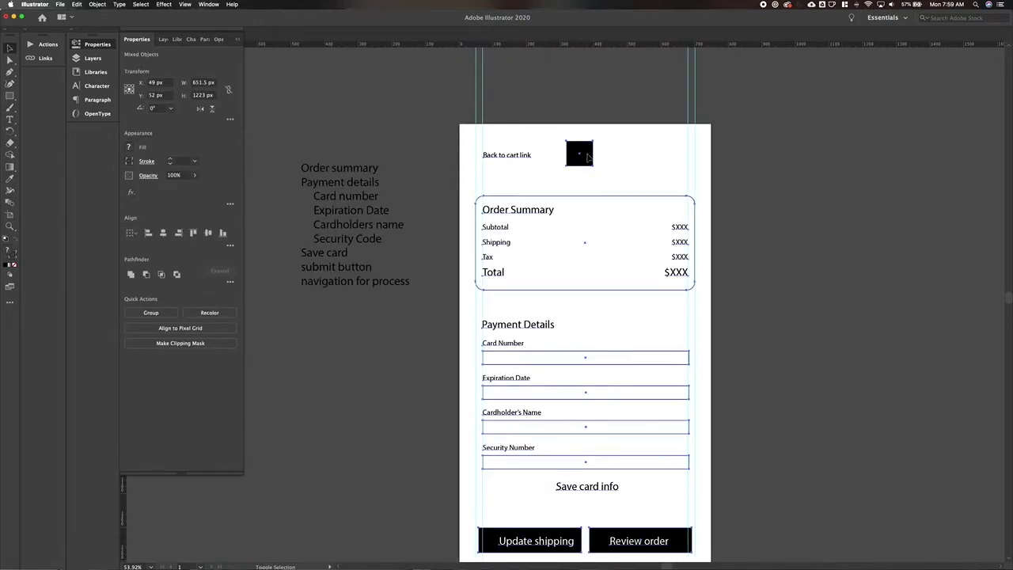
drag(620, 477, 618, 473)
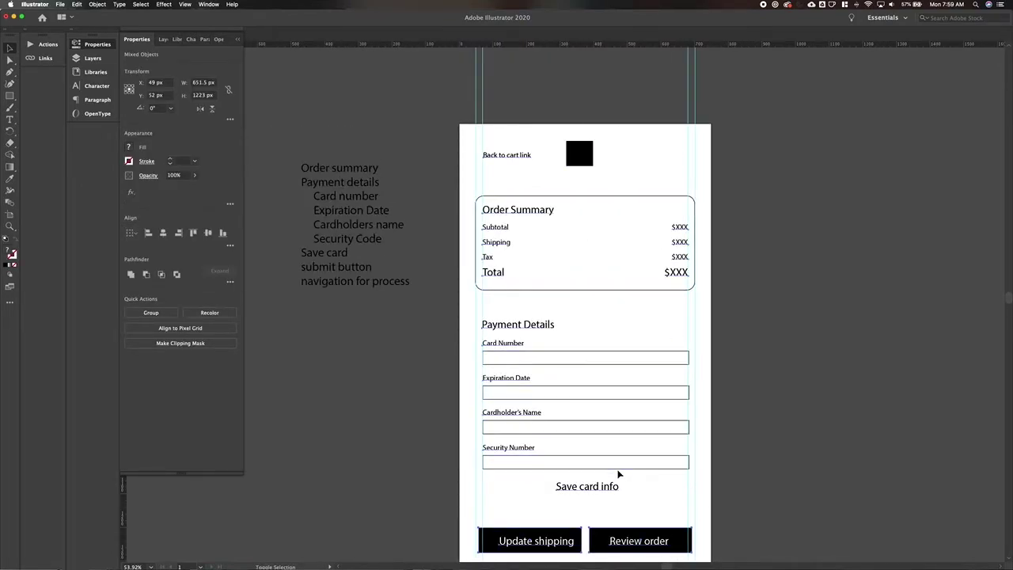
drag(584, 529, 603, 535)
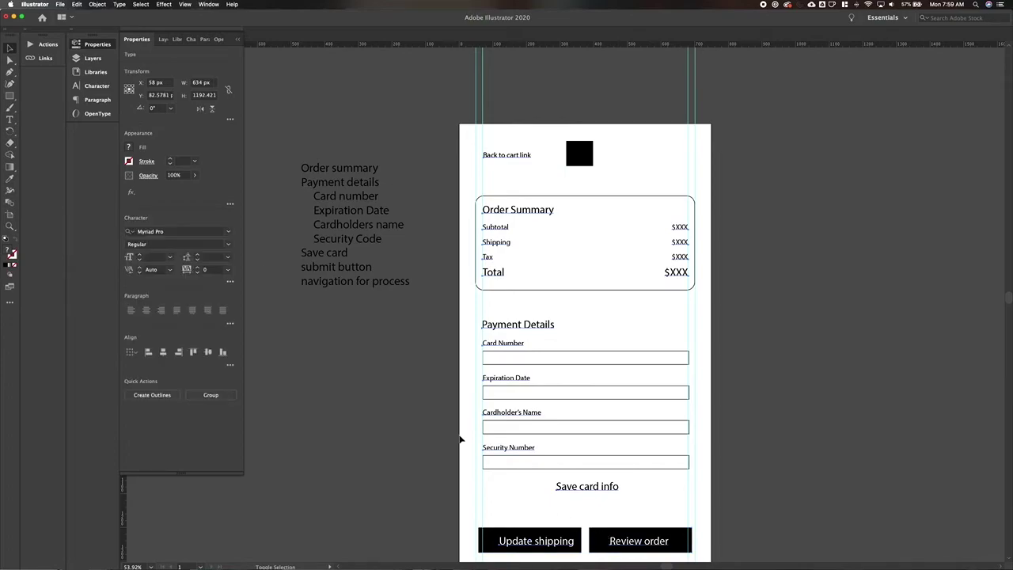
click(194, 230)
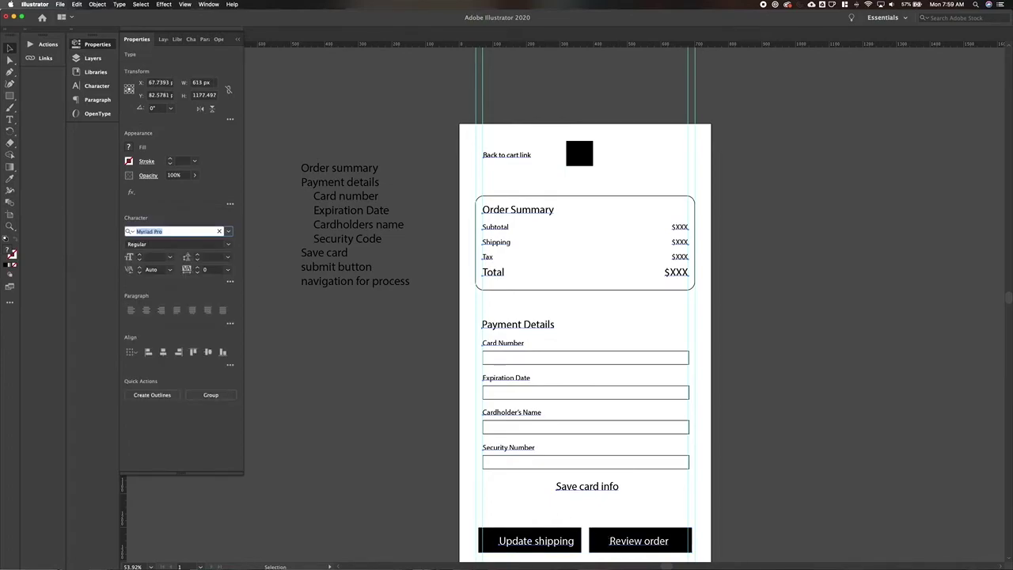
text(din)
key(Down)
key(Down)
key(Down)
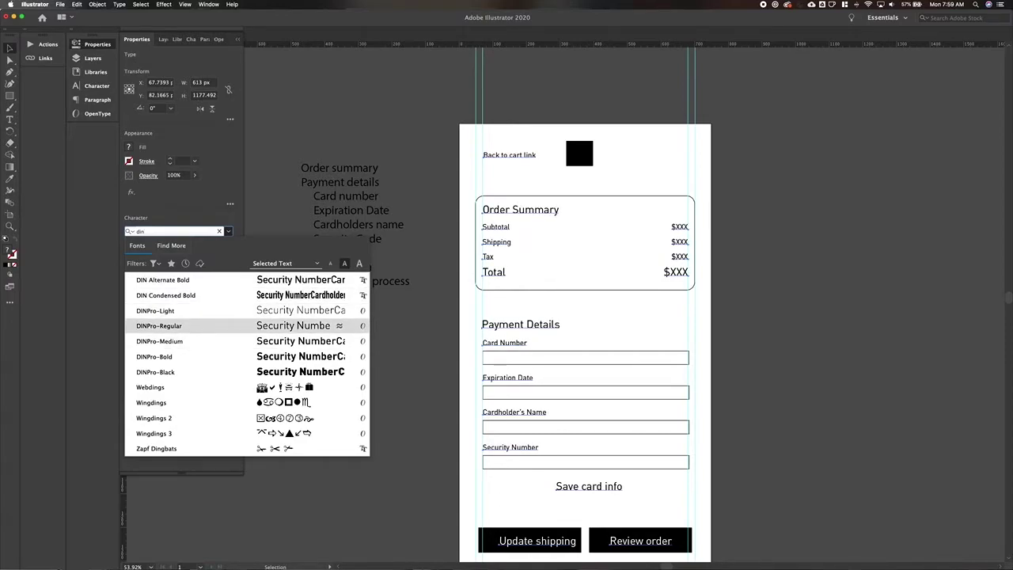
key(Up)
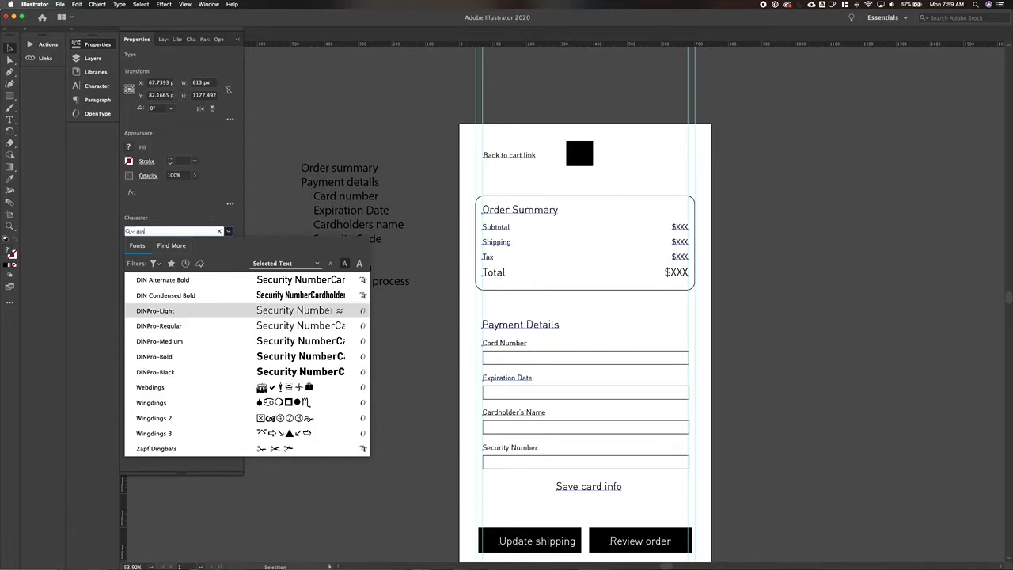
key(Return)
click(506, 169)
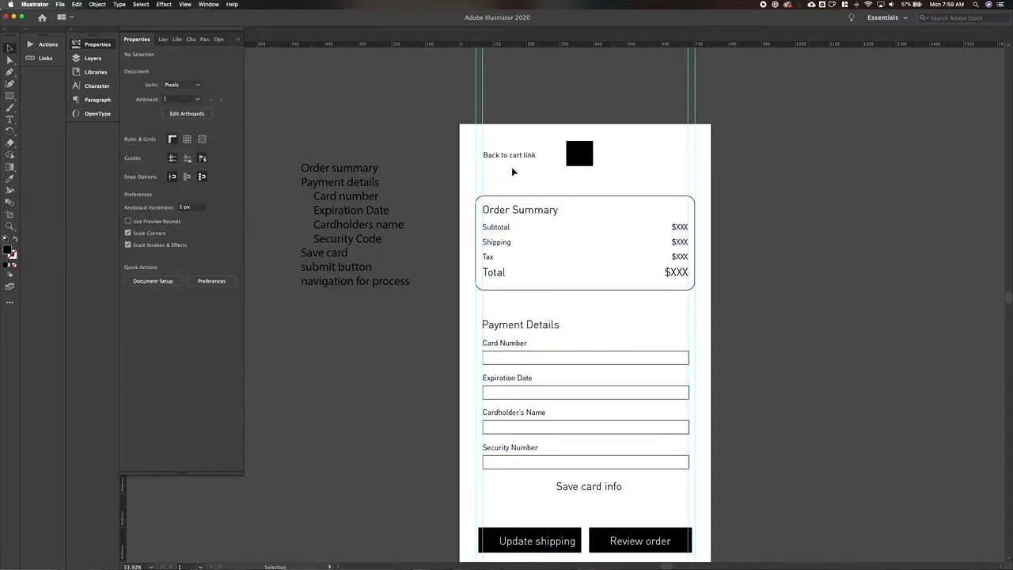
Set the Order Summary heading in all caps with the Bold font style.
scroll(506, 168, up, 4)
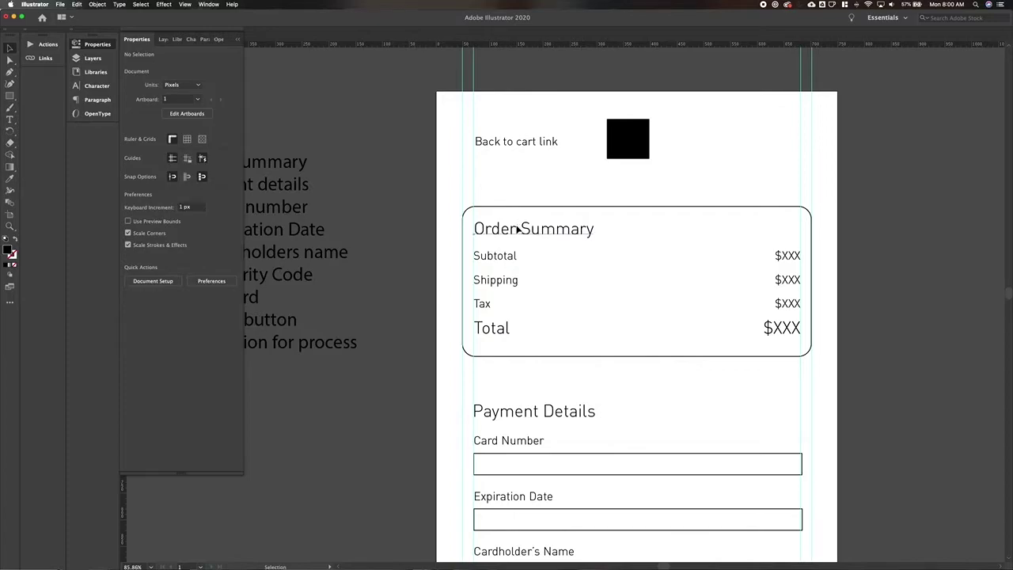
click(519, 229)
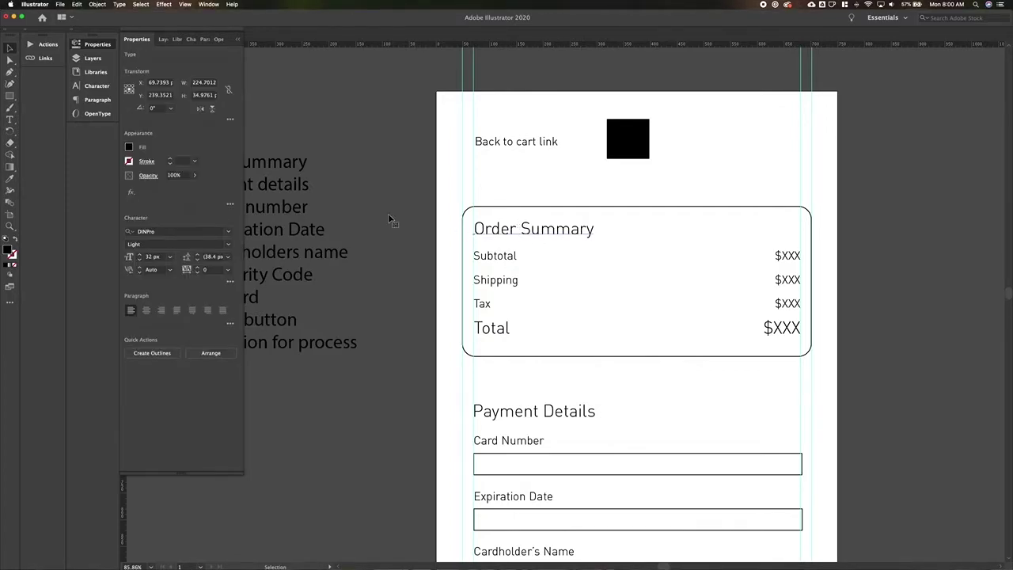
click(229, 282)
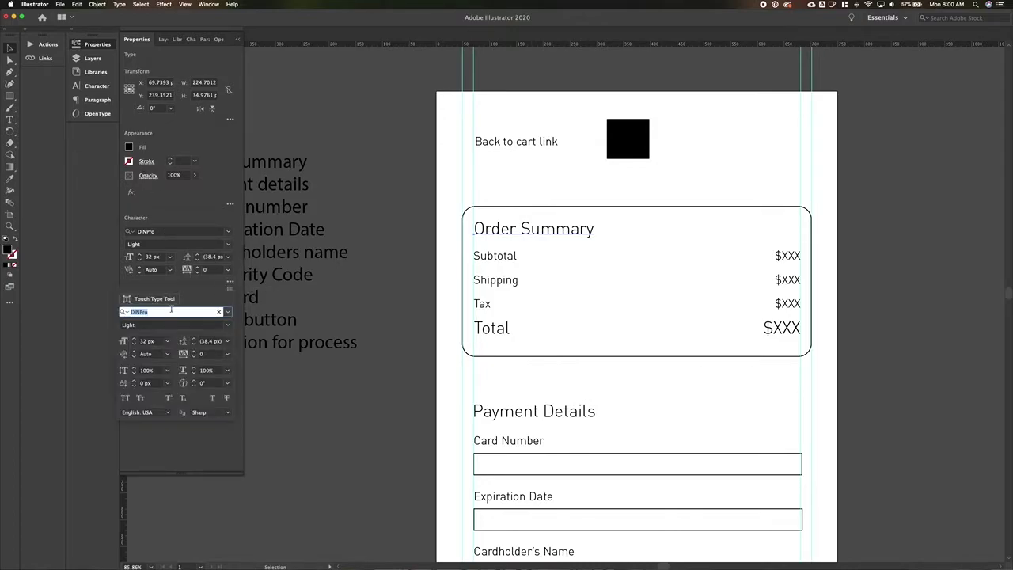
click(125, 397)
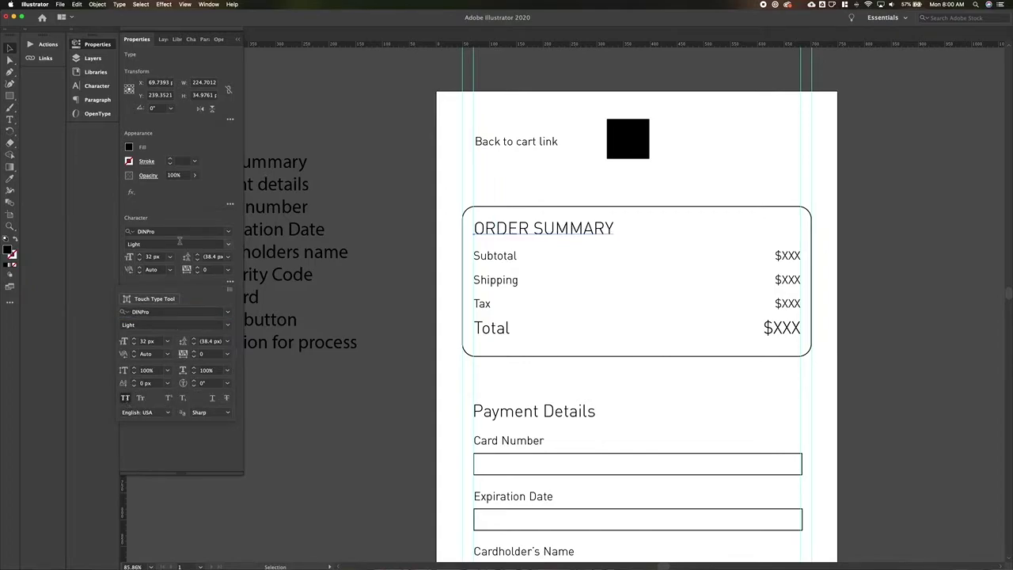
click(229, 245)
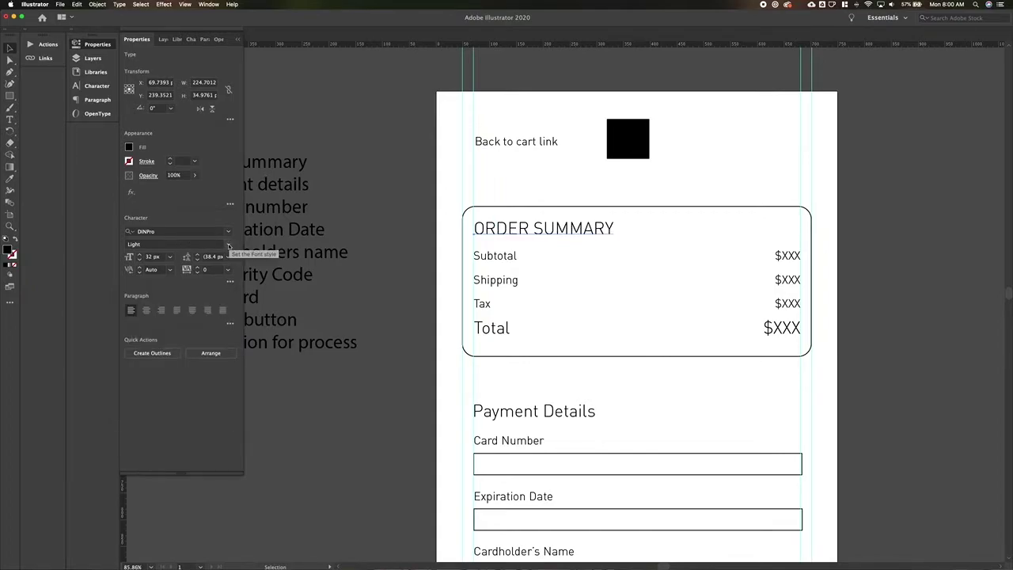
click(228, 246)
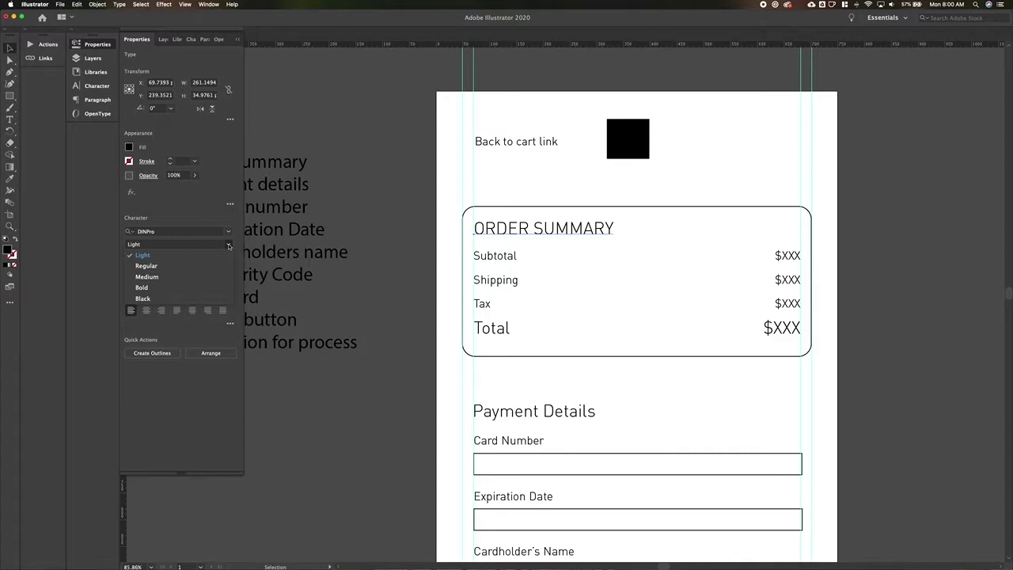
click(179, 287)
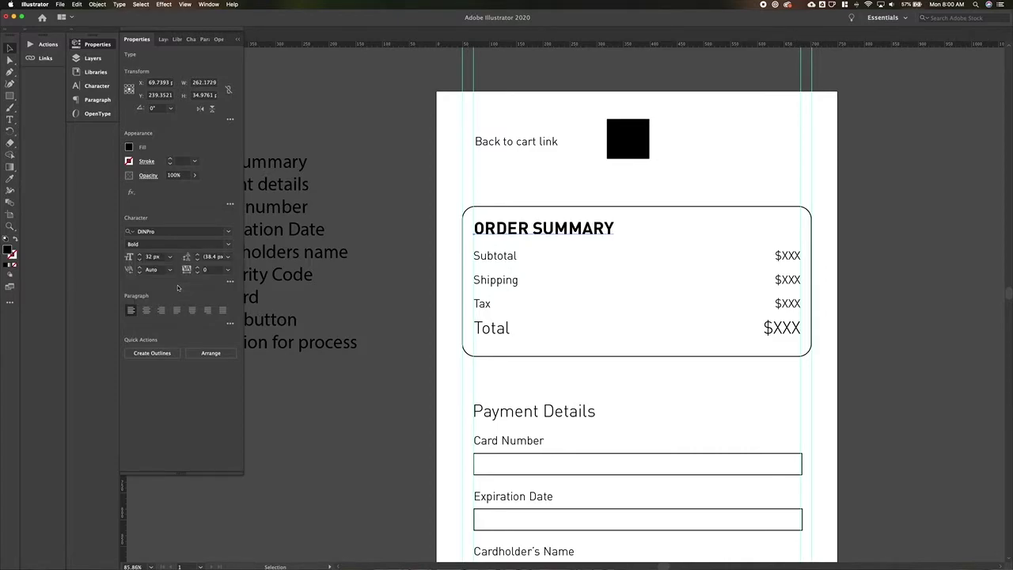
key(Return)
click(524, 387)
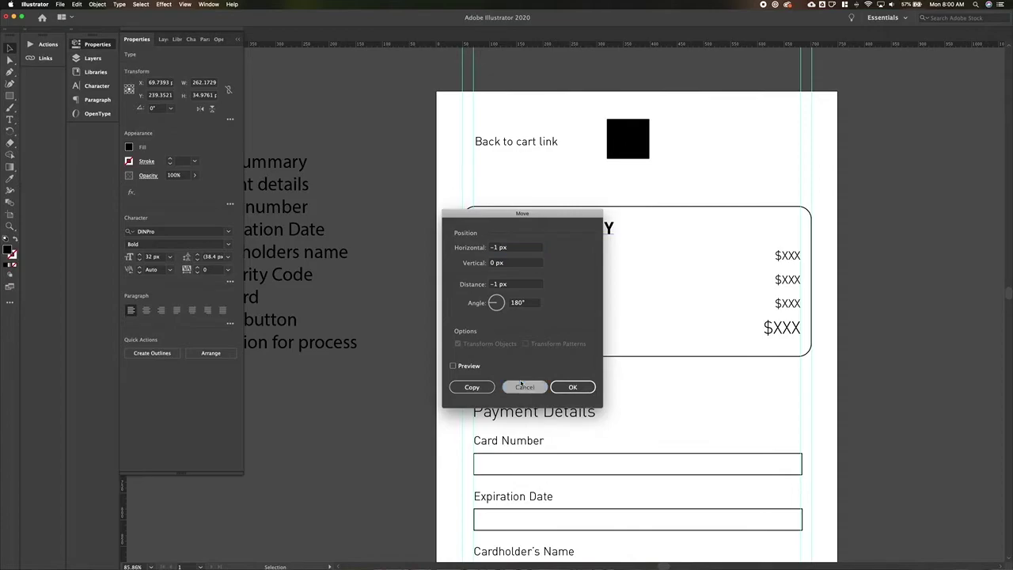
Reduce the Order Summary heading's font size to 16 px and move it up slightly inside the box.
key(super+shift+comma)
key(super+shift+comma)
key(super+shift+comma)
key(super+shift+comma)
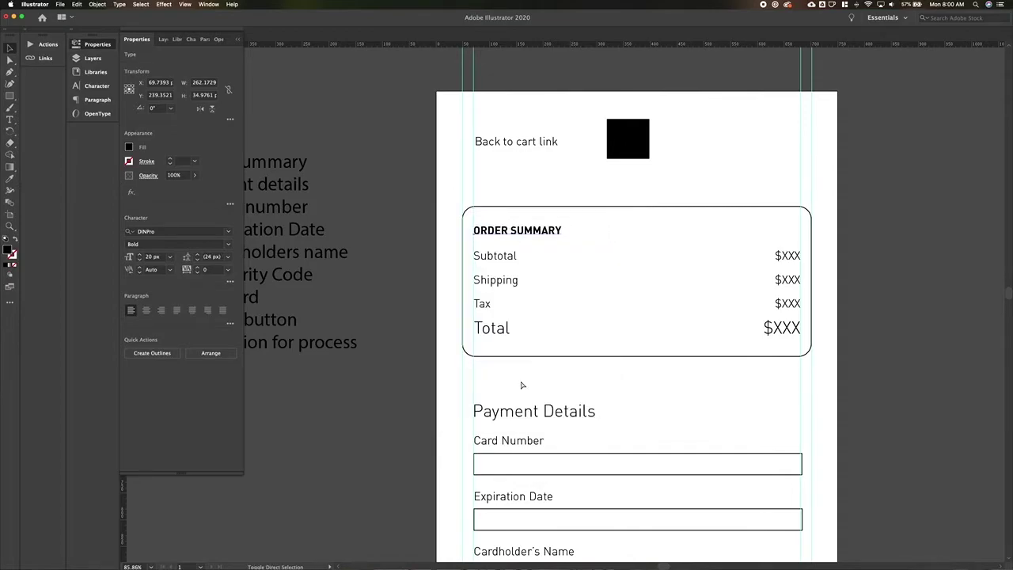
key(super+shift+comma)
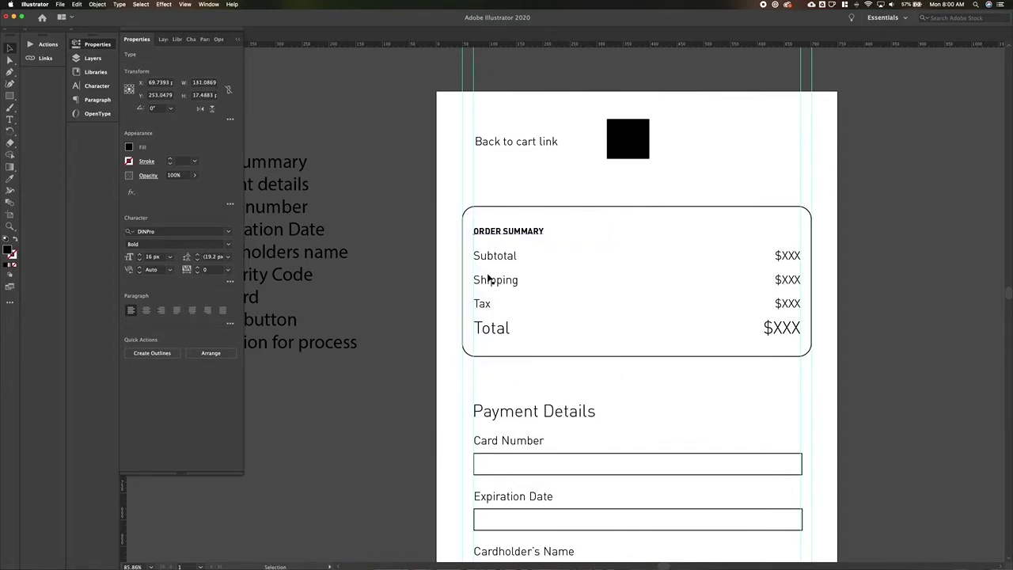
click(435, 210)
drag(518, 233, 519, 229)
click(435, 237)
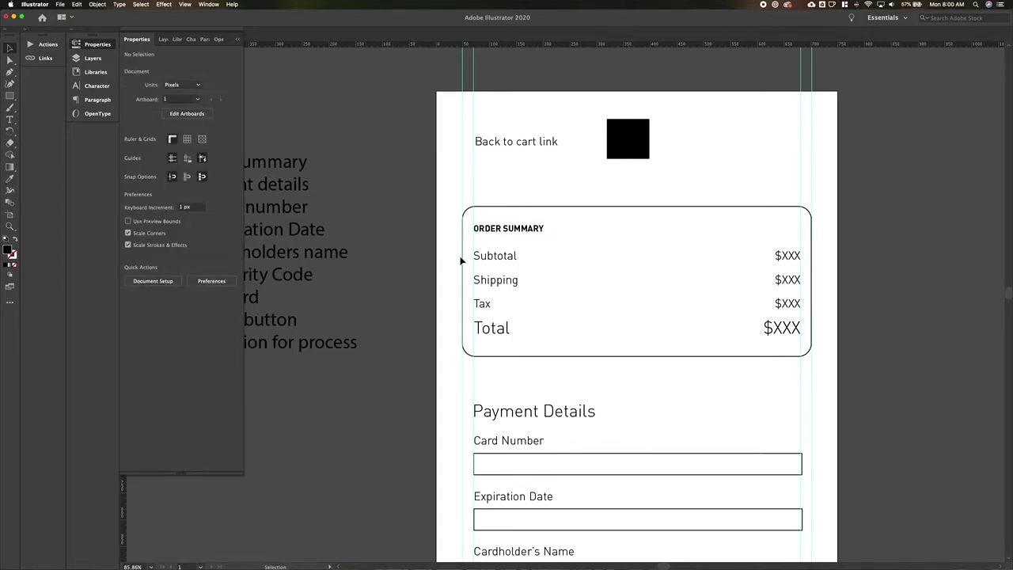
Reduce the Order Summary text so the Subtotal, Shipping and Tax rows are 18 px and the Total row is 28 px.
drag(442, 247, 860, 349)
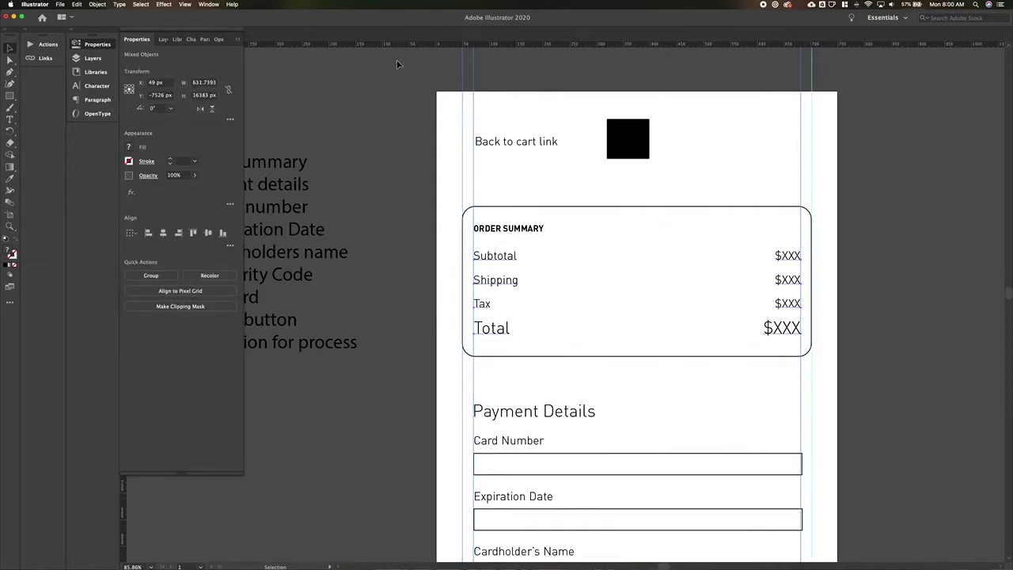
click(832, 74)
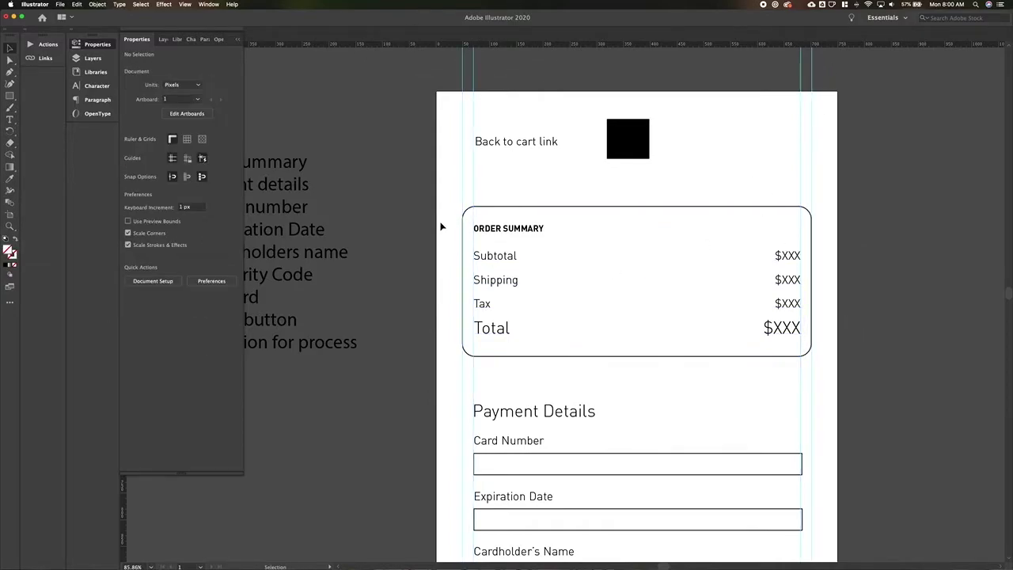
drag(448, 255, 881, 359)
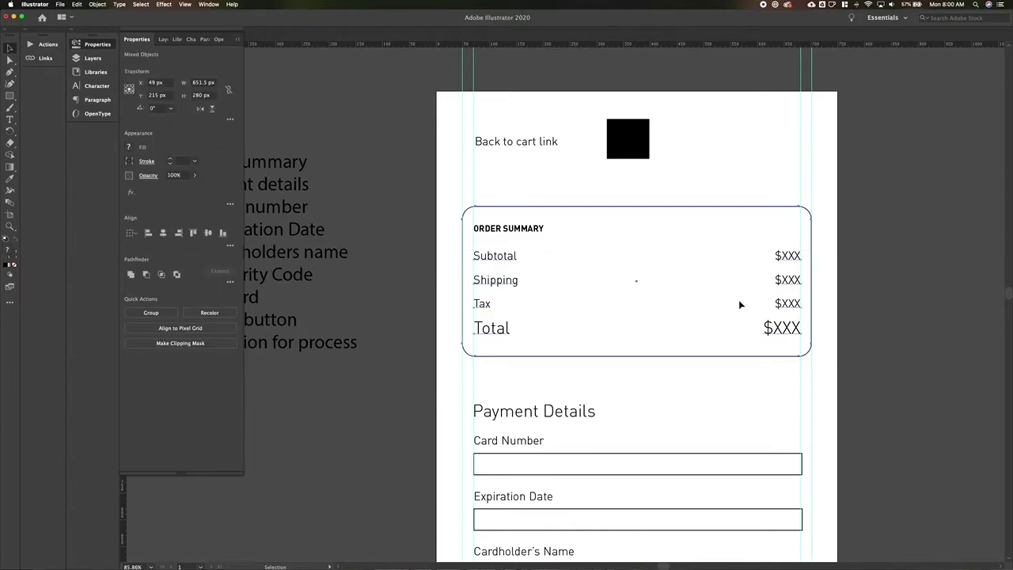
click(578, 319)
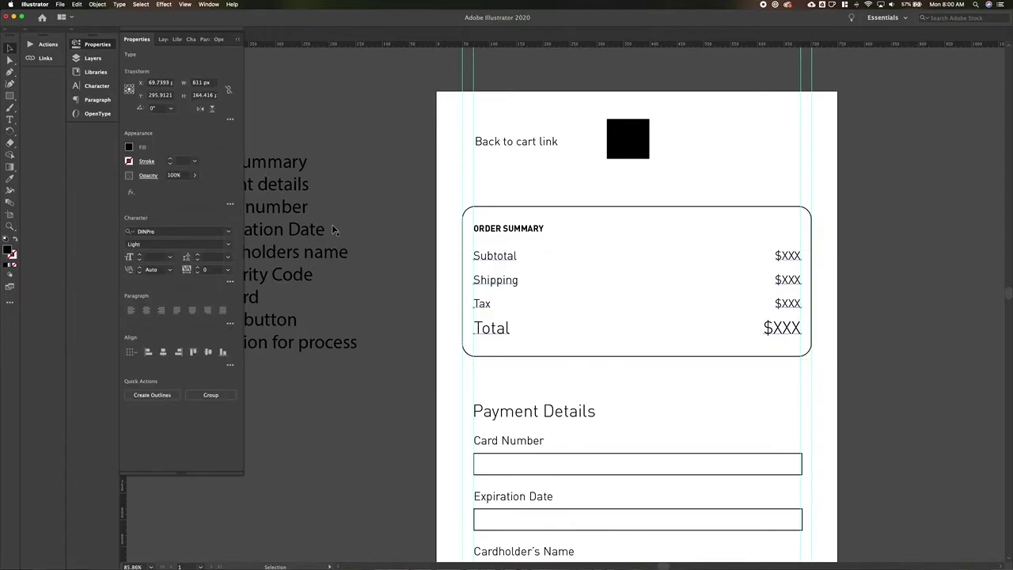
key(super+shift+comma)
key(super+shift+comma)
key(super+shift+comma)
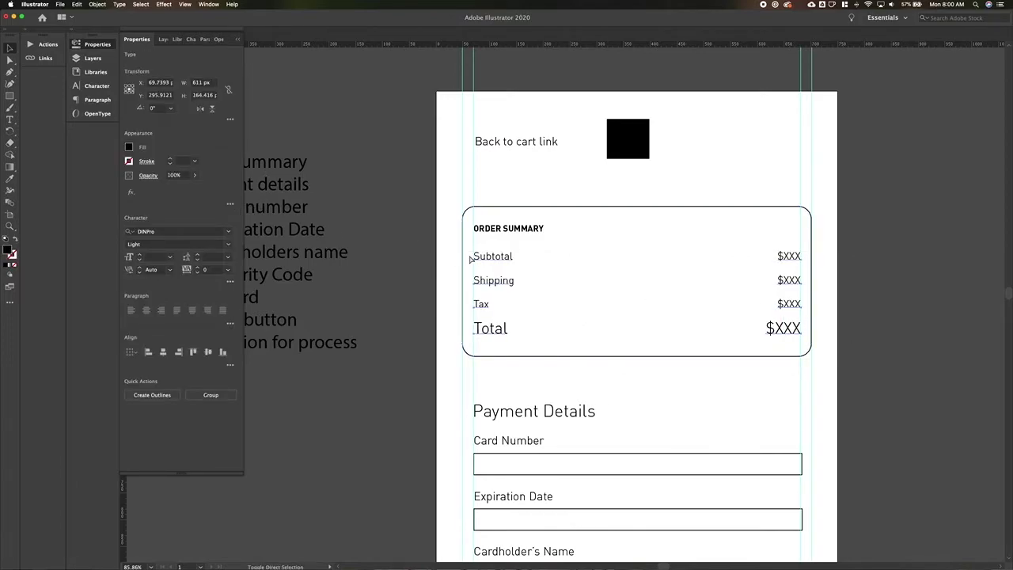
key(super+shift+period)
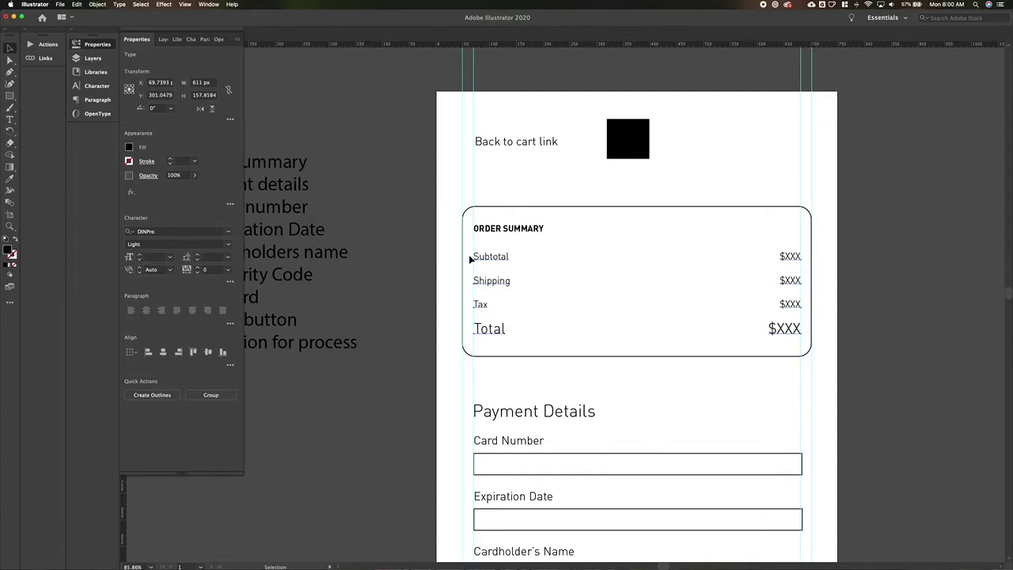
Reduce the Subtotal, Shipping and Tax labels and their amounts to 16 px.
click(452, 289)
click(489, 264)
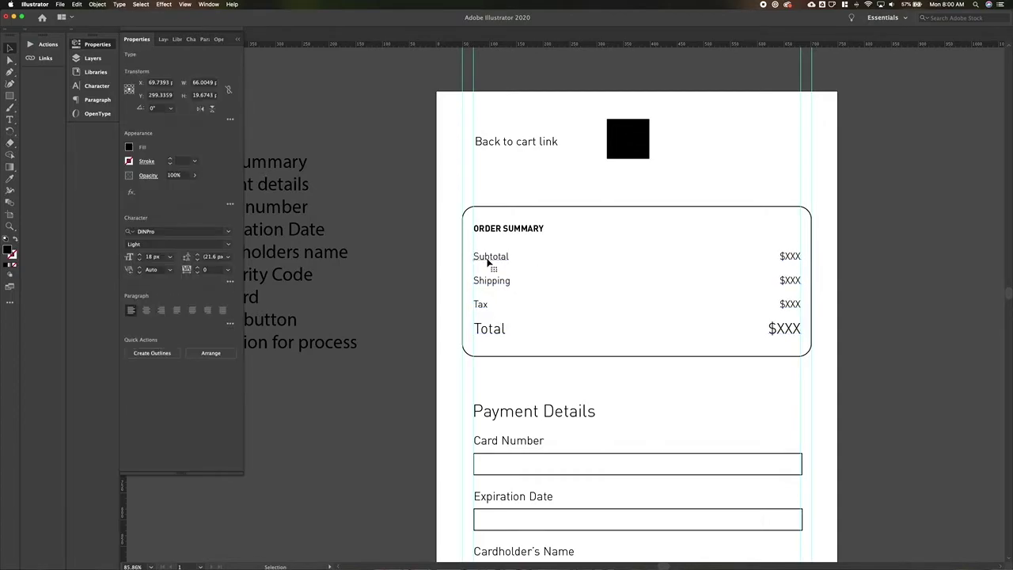
drag(445, 249, 820, 307)
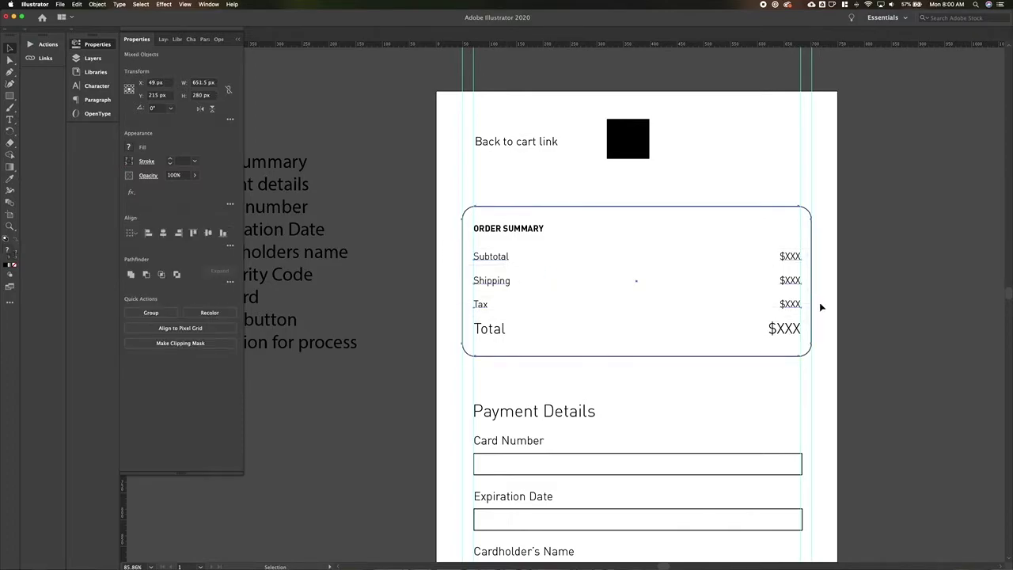
shift+click(810, 316)
key(super+shift+comma)
Move the Shipping and Tax rows up together so Shipping sits closer beneath the Subtotal row.
drag(443, 268, 842, 310)
shift+click(843, 311)
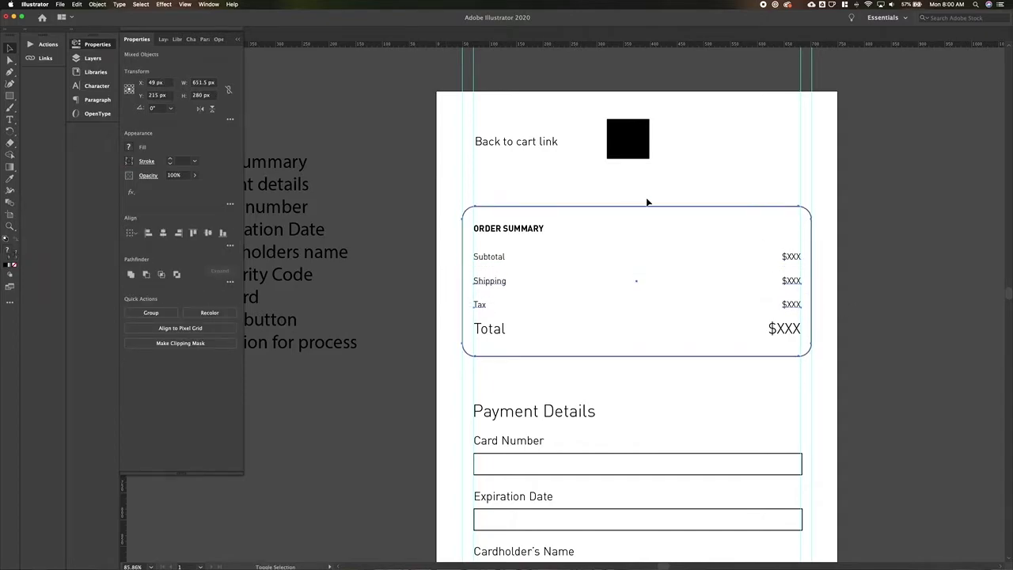
shift+click(662, 227)
key(Up)
key(Up)
key(Up)
key(Up)
key(Up)
key(Up)
key(Up)
key(Up)
key(Up)
key(Up)
key(Up)
key(Up)
key(Up)
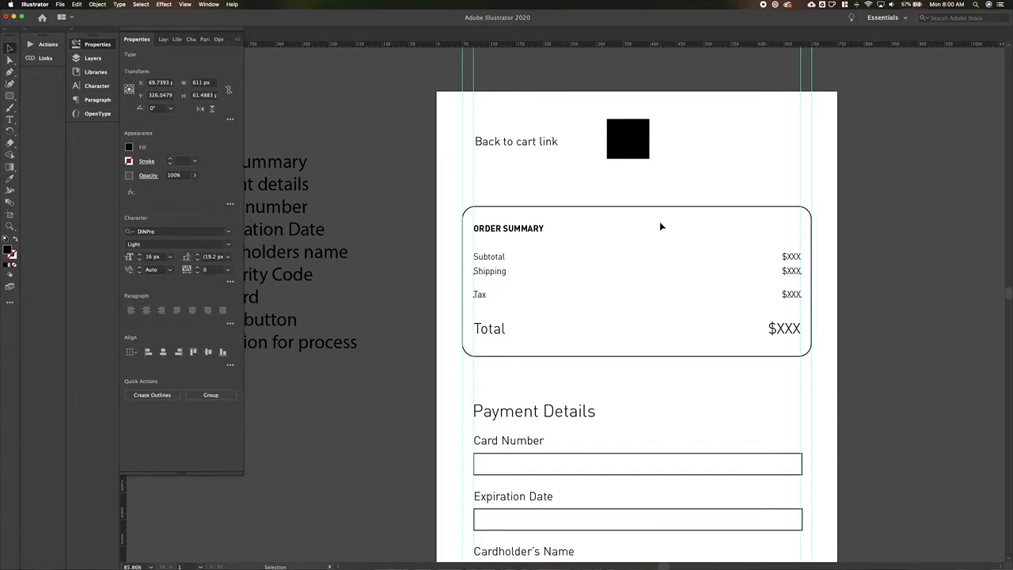
key(Down)
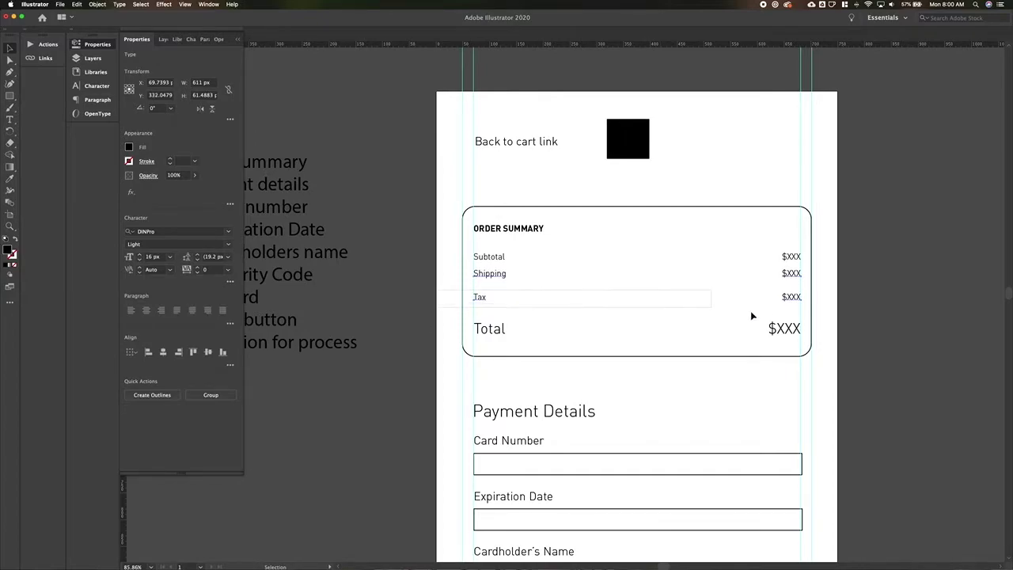
Move the Tax label and amount up to match the spacing between the Subtotal and Shipping rows.
shift+click(826, 324)
drag(823, 319, 488, 348)
key(shift+Up)
key(shift+Up)
key(Down)
key(Down)
key(Down)
key(Down)
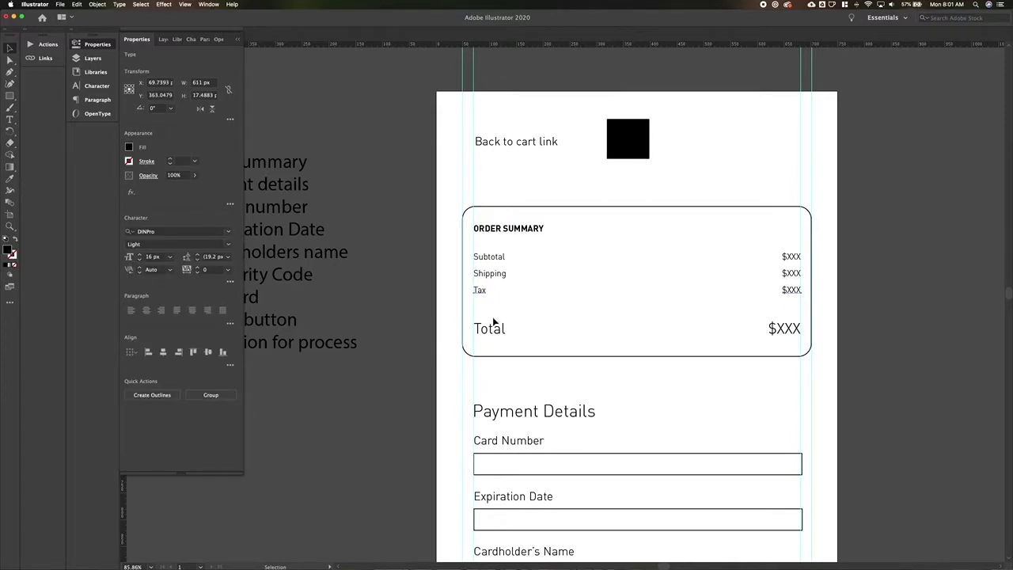
Move the Total label and its amount up together beneath the Tax row.
click(493, 323)
click(491, 330)
shift+click(780, 327)
drag(781, 327, 776, 310)
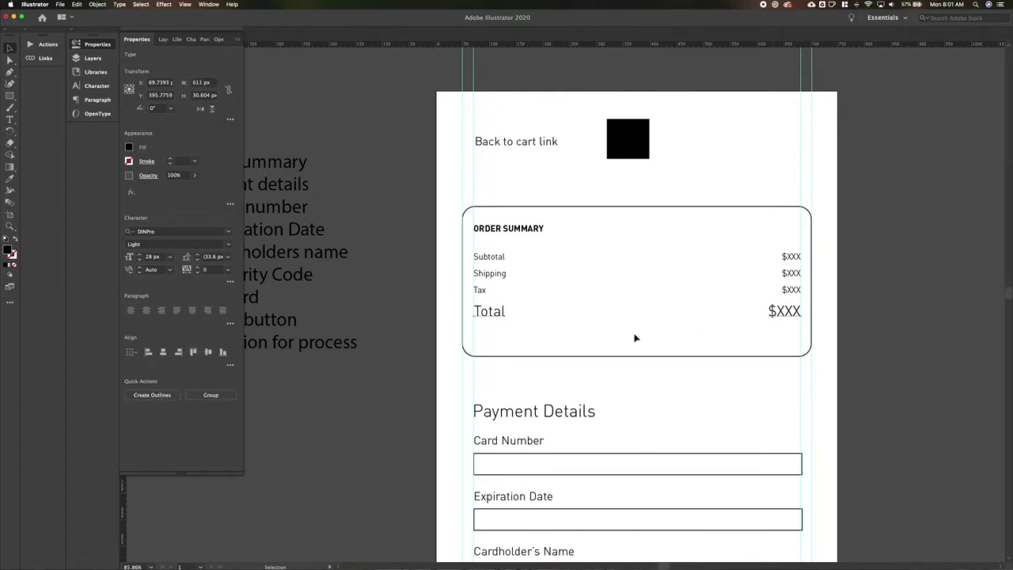
click(456, 331)
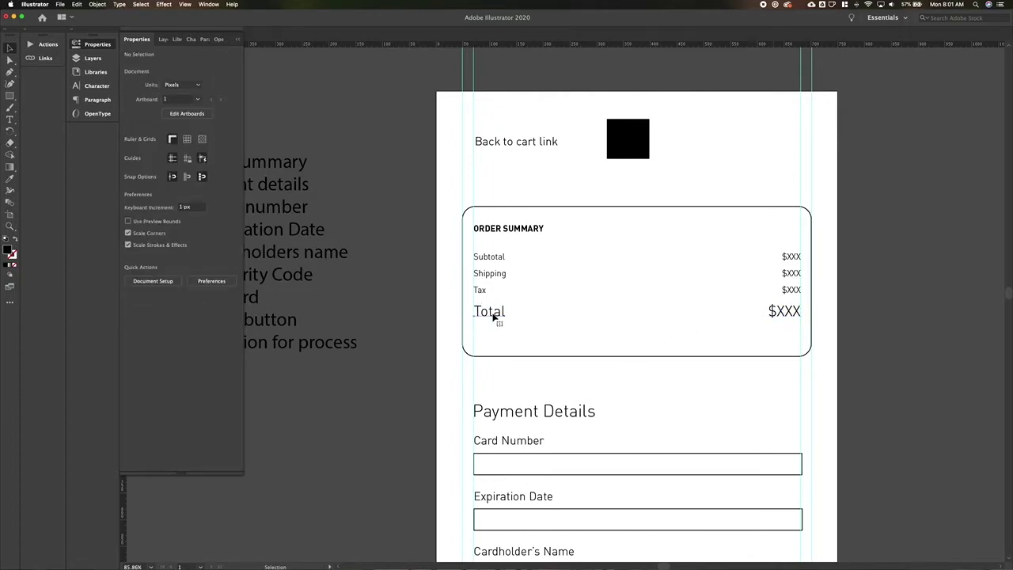
Copy the Tax label's text style onto the Total label and set its font style to Medium.
click(493, 316)
key(i)
click(480, 288)
key(v)
click(228, 244)
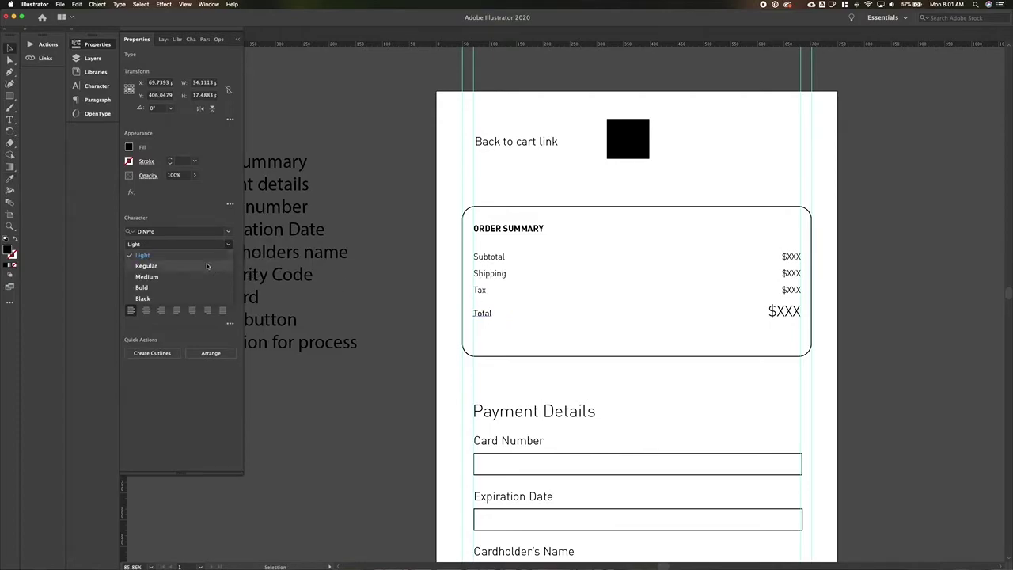
key(Escape)
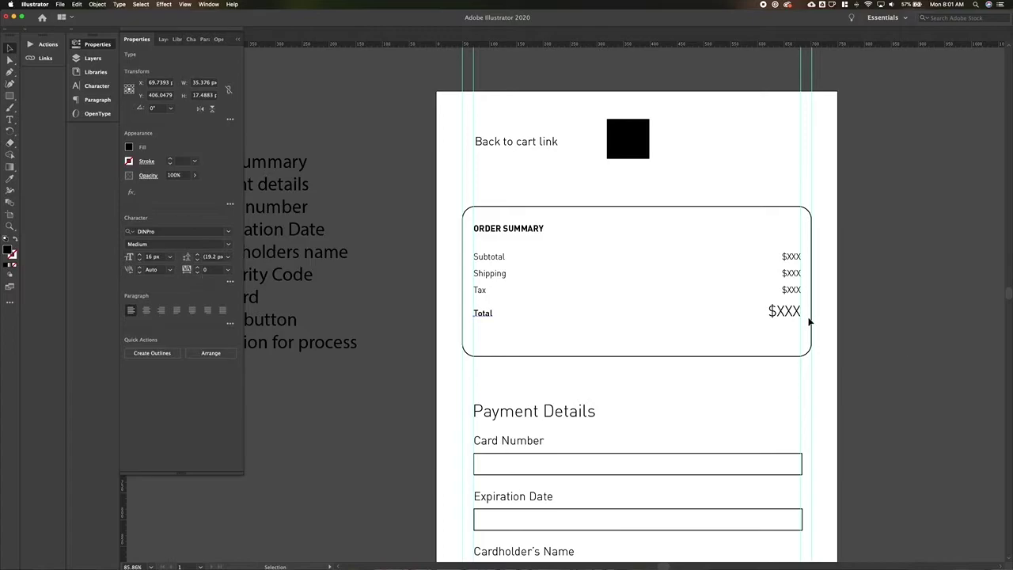
Align the Total label and its amount on their vertical centres and nudge the row up closer to Tax.
click(781, 314)
drag(781, 314, 492, 317)
key(super+z)
shift+click(487, 314)
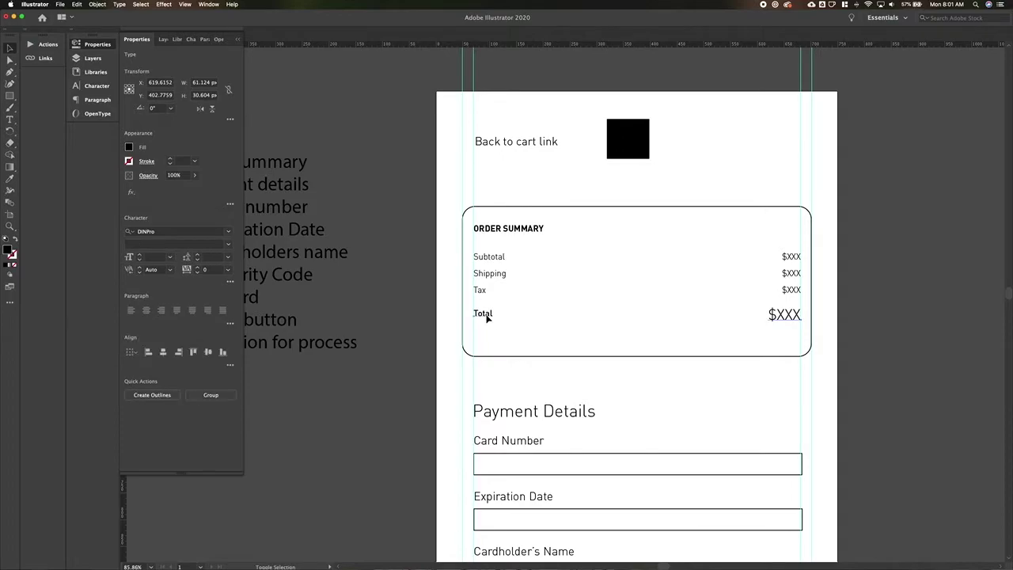
click(207, 352)
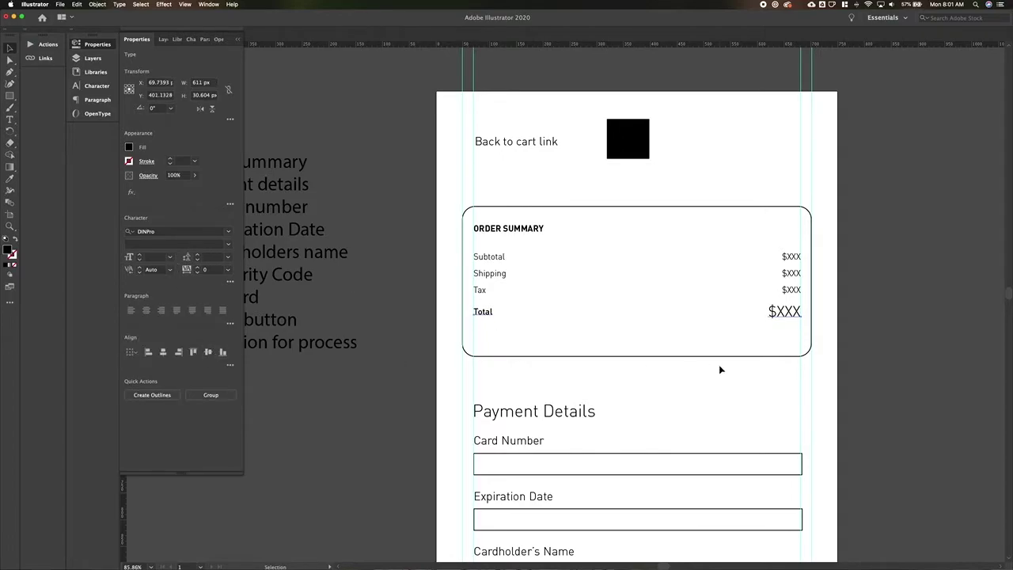
key(Up)
key(Up)
key(Up)
key(Up)
key(Up)
key(Up)
key(Up)
key(Up)
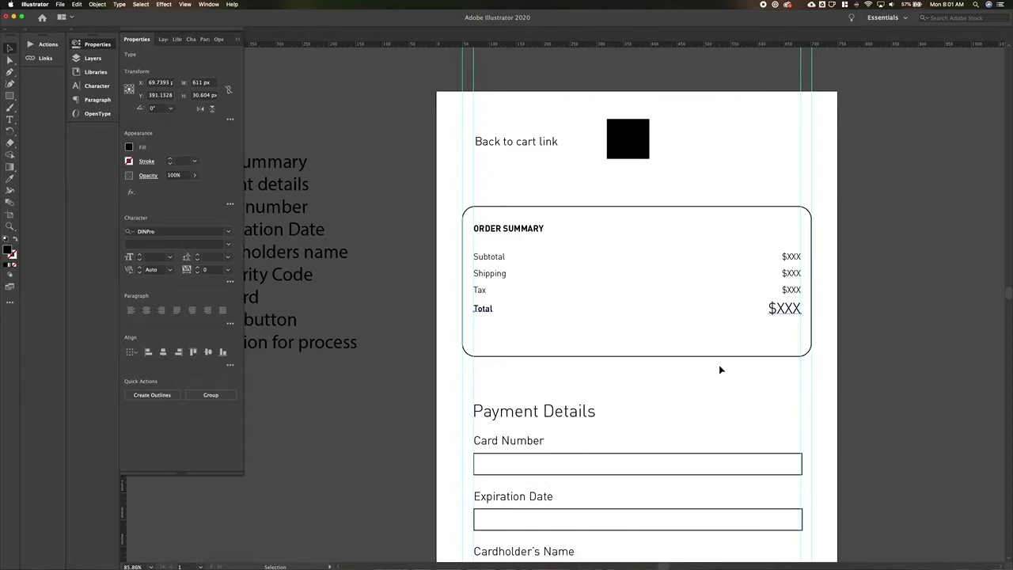
click(406, 301)
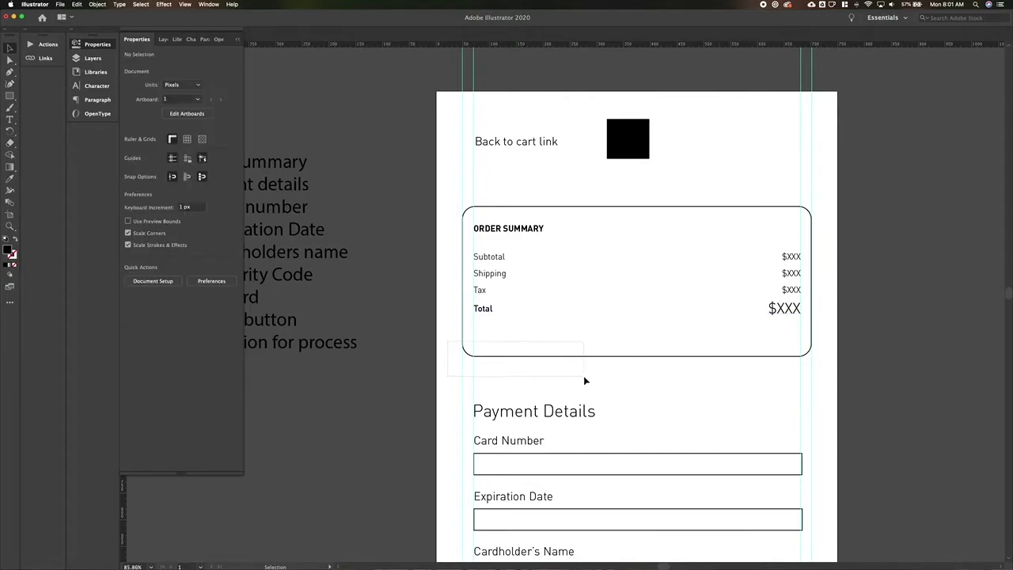
Shorten the Order Summary box to about 248 px tall by raising only its bottom anchor points.
click(624, 358)
key(a)
drag(441, 339, 823, 369)
key(shift+Up)
key(shift+Up)
key(shift+Up)
key(shift+Up)
key(shift+Up)
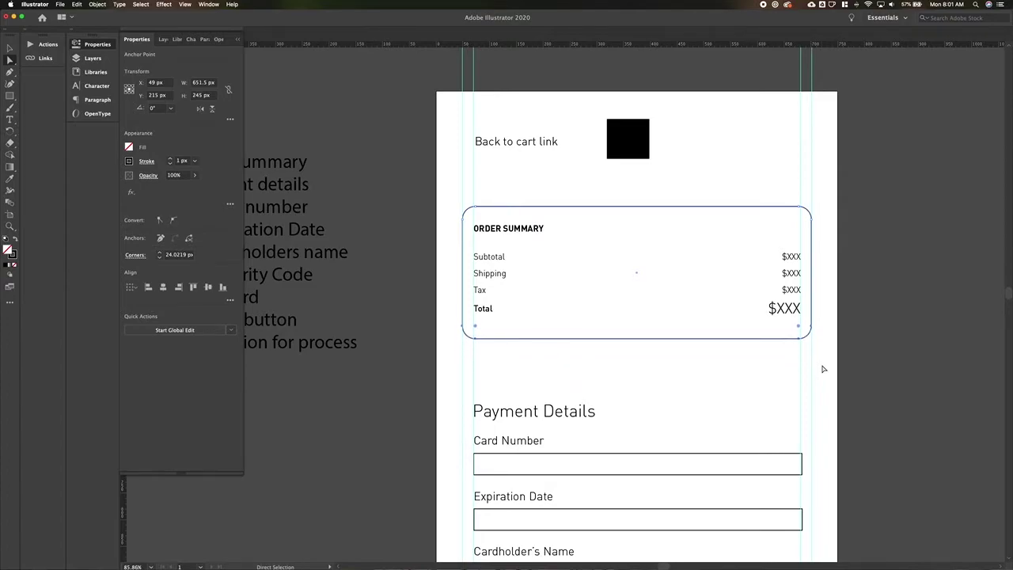
key(v)
click(831, 368)
Try moving the Order Summary box and all its text up towards the header.
drag(498, 236, 452, 201)
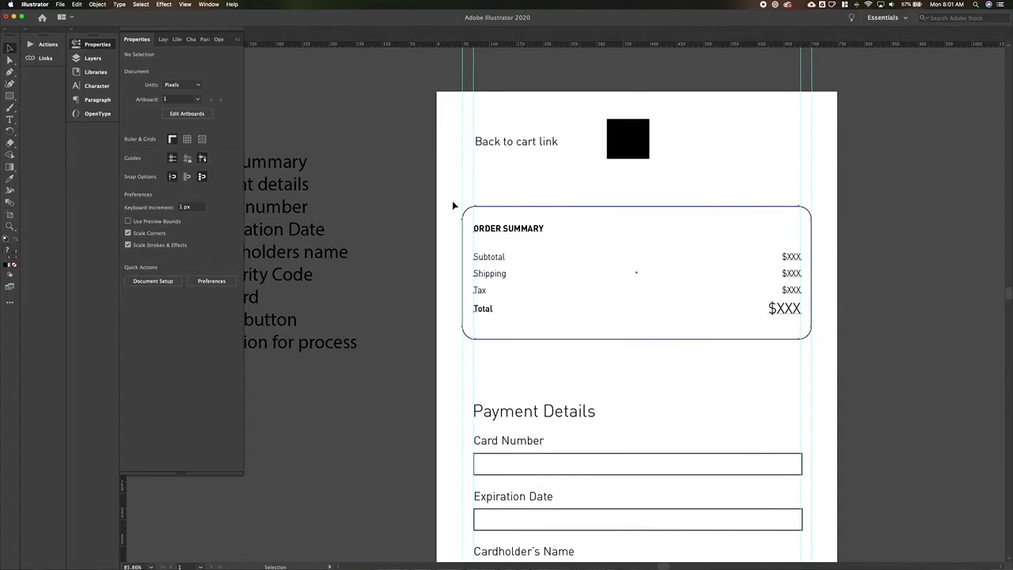
key(shift+Up)
key(shift+Up)
key(shift+Down)
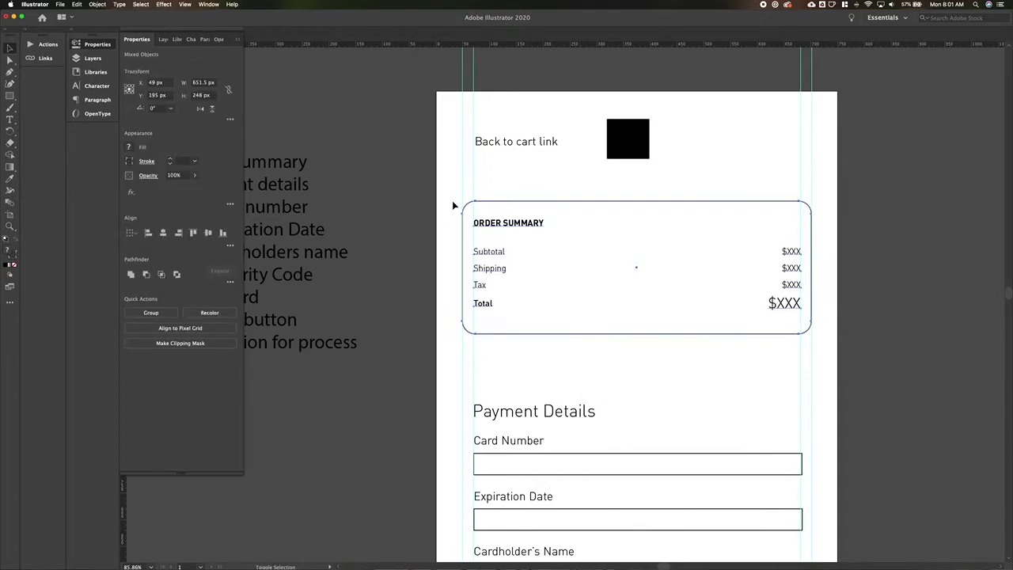
key(shift+Down)
click(422, 213)
Reduce the font size of the Payment Details heading by 4 px.
scroll(422, 212, down, 5)
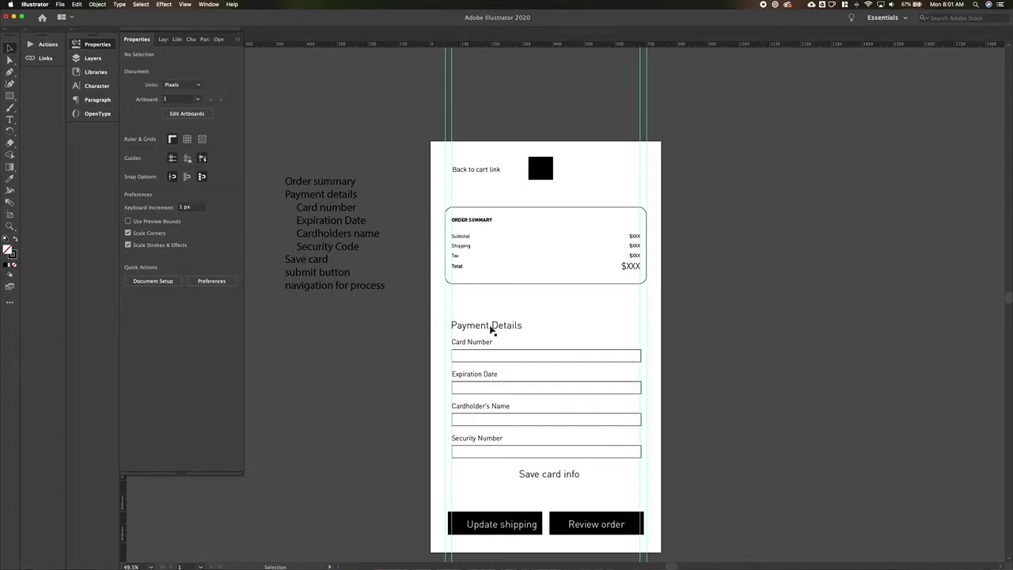
click(511, 331)
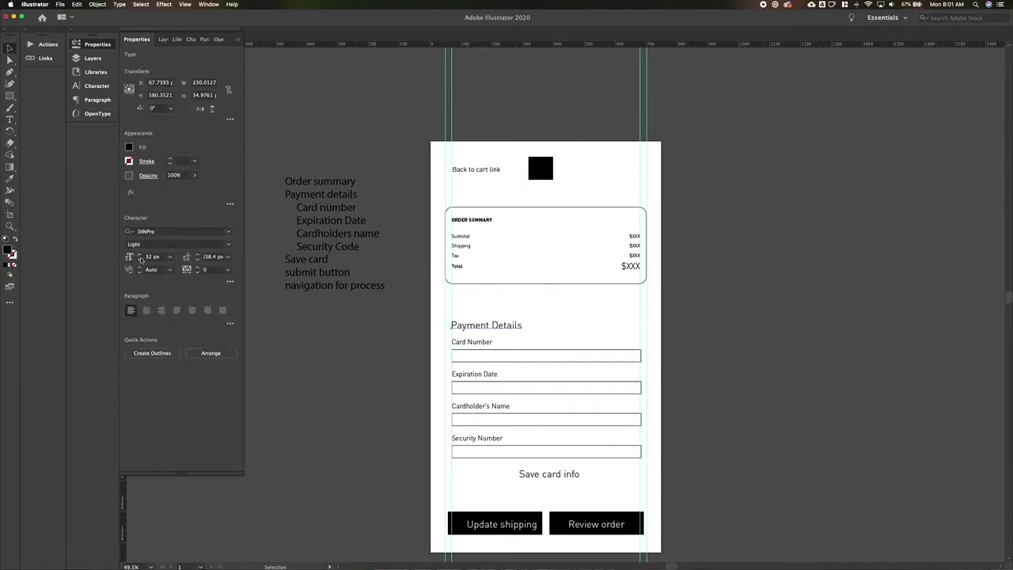
click(140, 260)
click(140, 260)
click(140, 260)
click(140, 260)
click(391, 344)
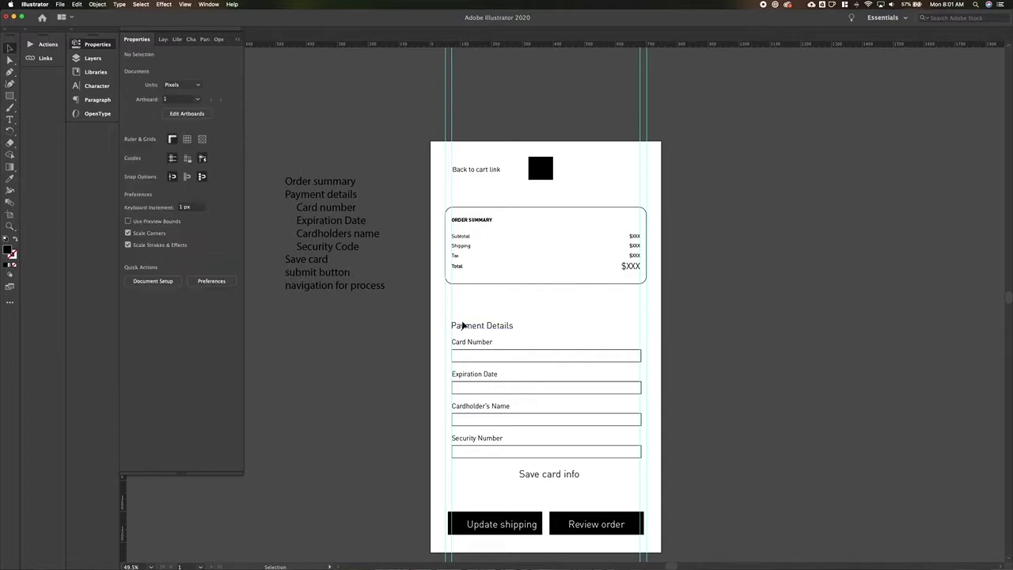
Move the Payment Details heading up towards the order summary and shift the four field labels and input boxes up beneath it.
drag(495, 333, 738, 453)
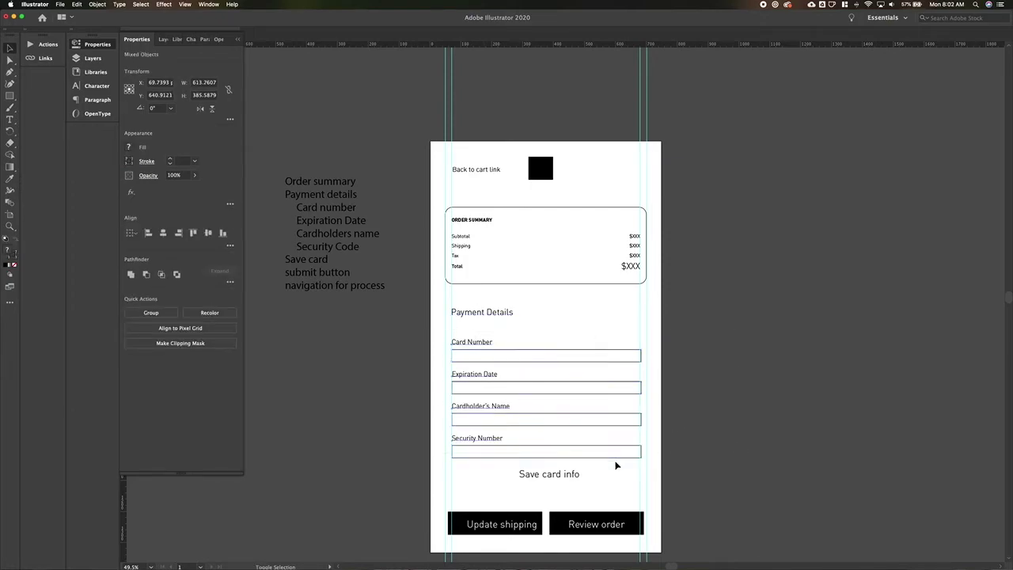
drag(616, 462, 616, 463)
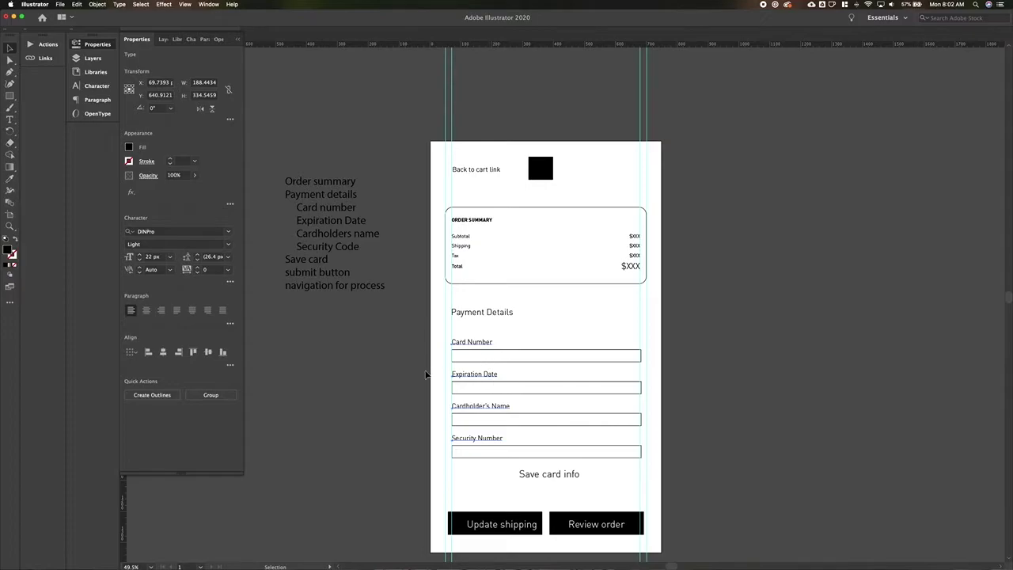
key(shift+Up)
key(shift+Up)
key(shift+Down)
key(shift+Down)
drag(420, 343, 679, 456)
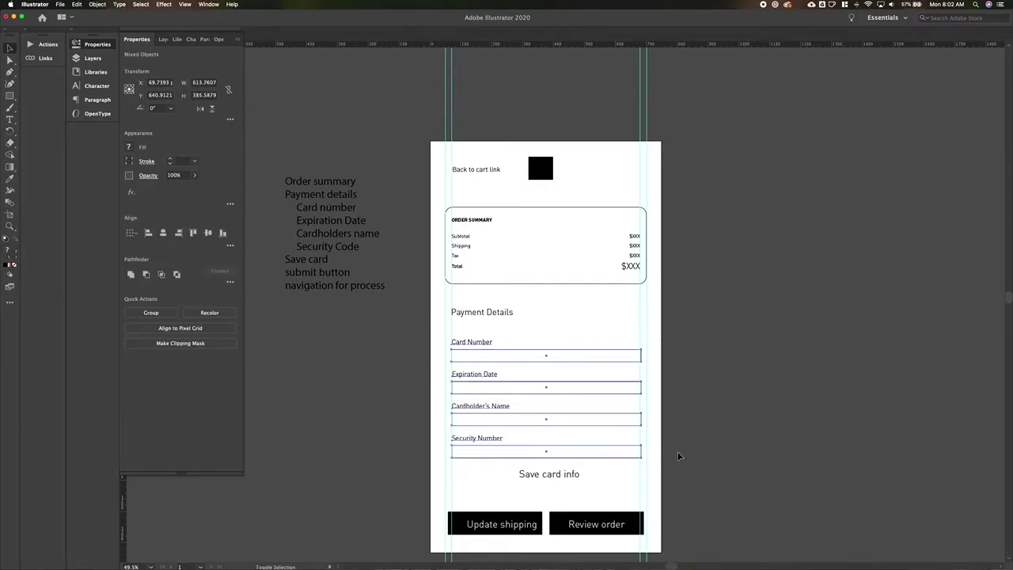
key(shift+Up)
key(shift+Up)
key(shift+Up)
key(Down)
key(Down)
key(Down)
click(420, 400)
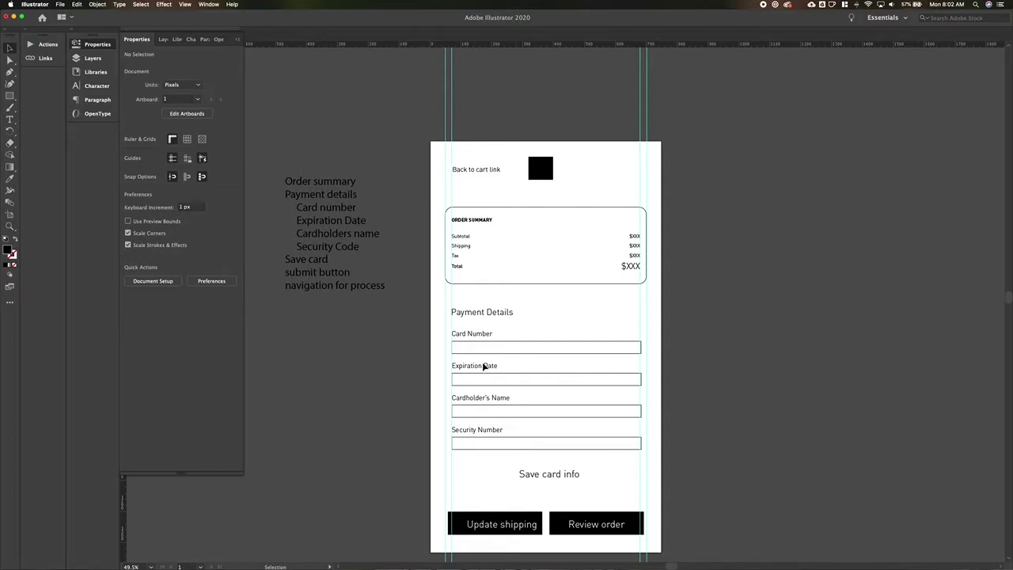
Move the four payment input boxes 250 px right and 50 px up so they sit beside their labels.
click(457, 353)
shift+click(480, 385)
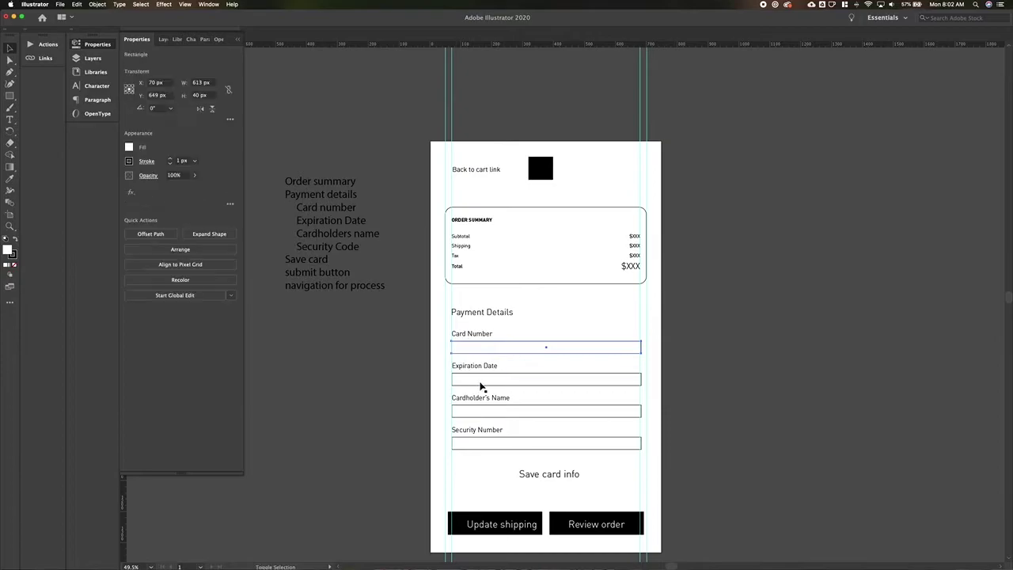
shift+click(469, 417)
shift+click(465, 444)
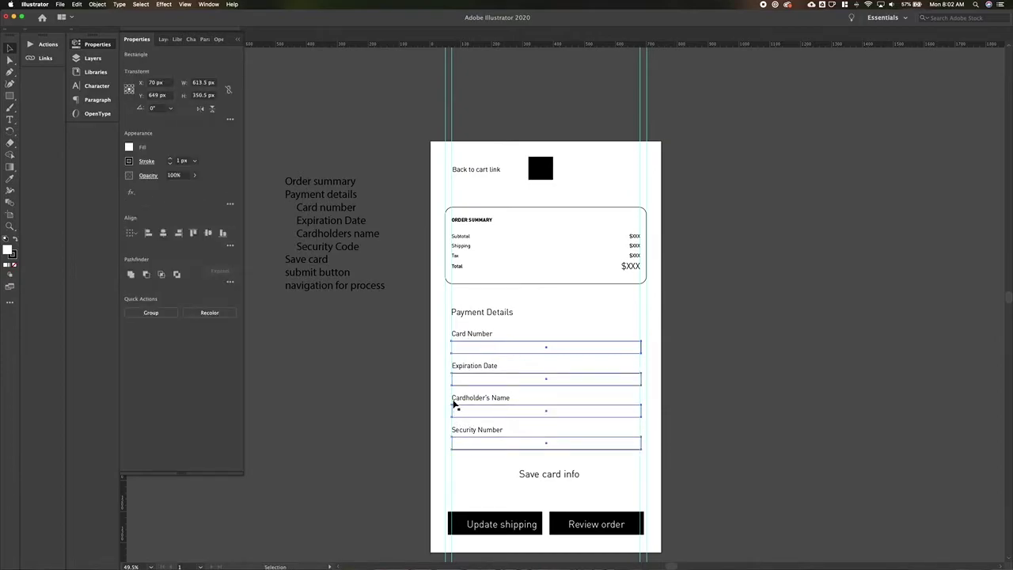
key(shift+Right)
key(shift+Right)
key(shift+Right)
key(shift+Right)
key(shift+Right)
key(shift+Right)
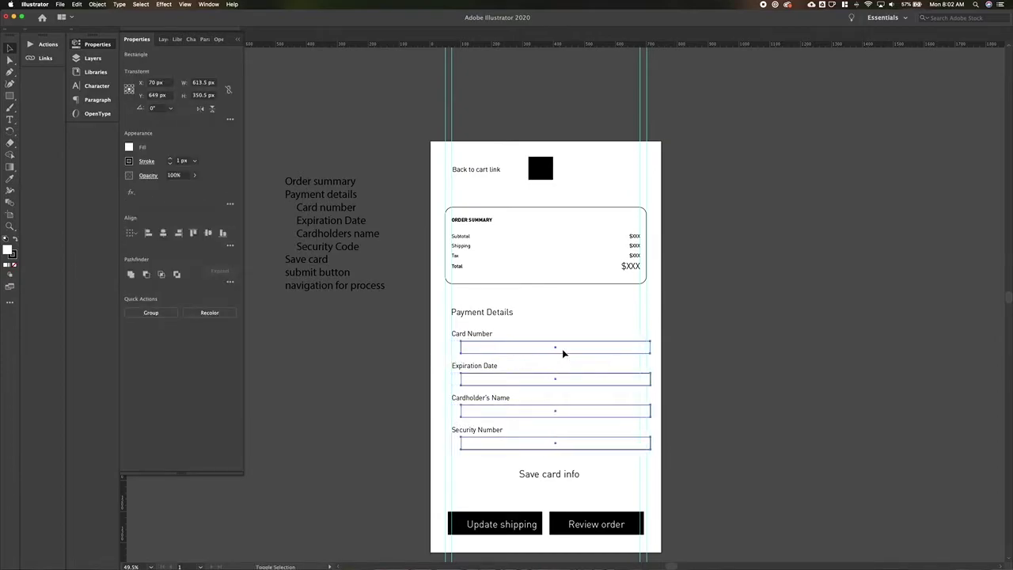
key(shift+Right)
key(shift+Right)
key(shift+Right)
key(shift+Right)
key(shift+Right)
key(shift+Right)
key(shift+Right)
key(shift+Right)
key(shift+Right)
key(shift+Right)
key(shift+Right)
key(shift+Right)
key(shift+Right)
key(shift+Right)
key(shift+Right)
key(shift+Right)
key(shift+Right)
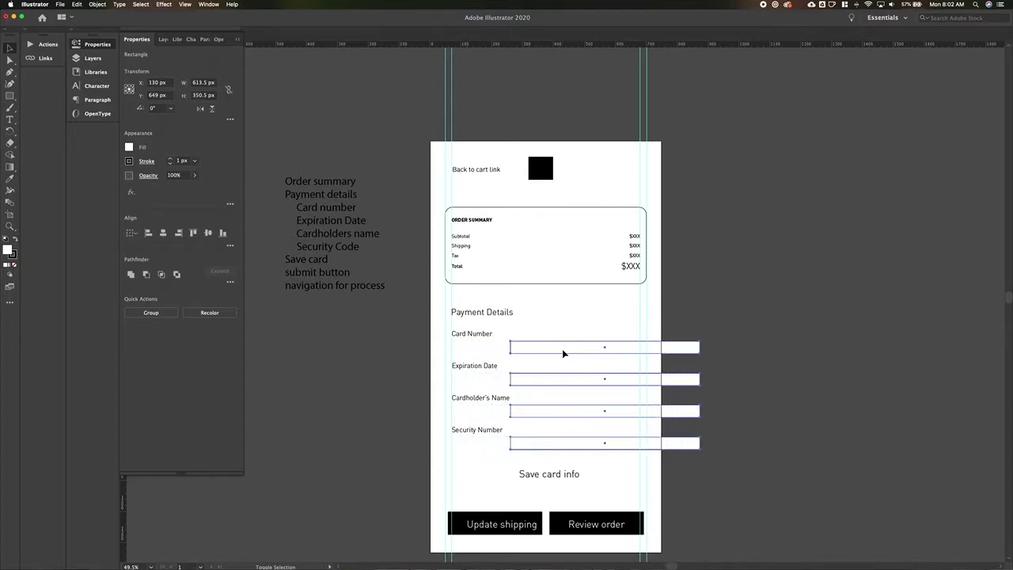
key(shift+Up)
key(shift+Up)
key(shift+Up)
key(shift+Up)
key(shift+Up)
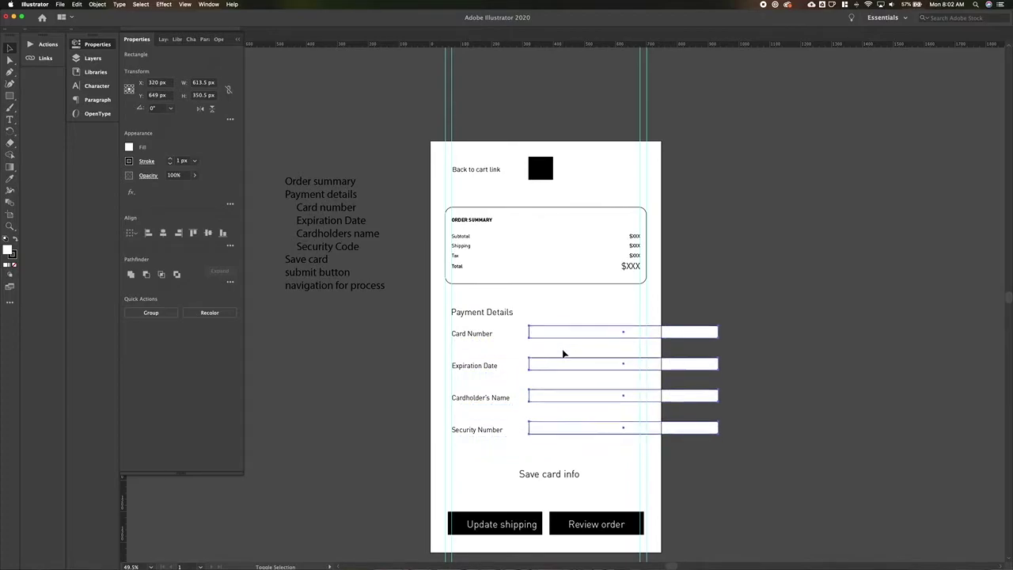
Nudge the four payment input boxes 8 px down so they line up with their labels.
key(Down)
key(Down)
key(Down)
key(Down)
key(Down)
key(Down)
key(Down)
key(Down)
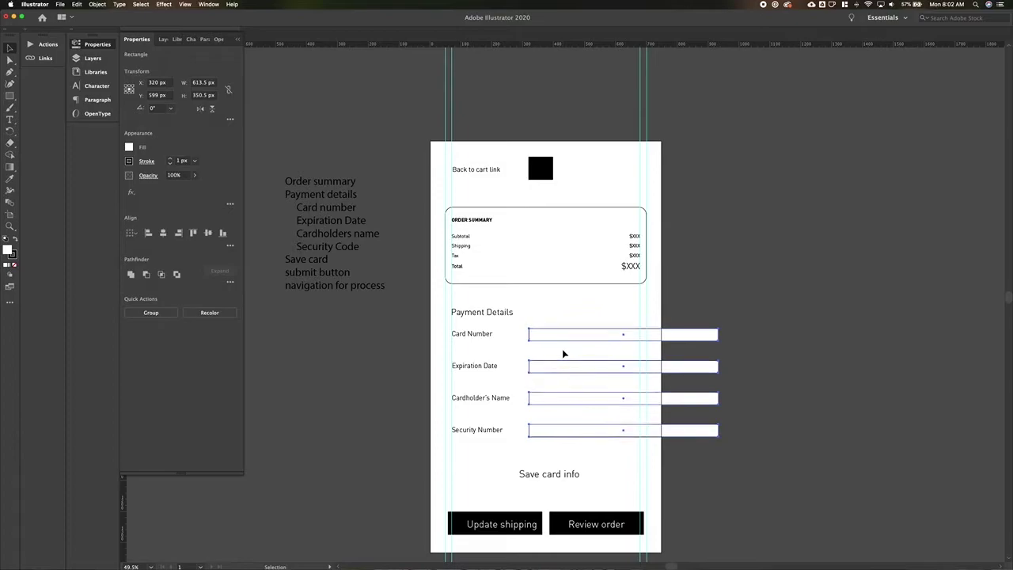
Shorten the four payment input boxes from their outer ends until they finish at the inner margin guide.
key(a)
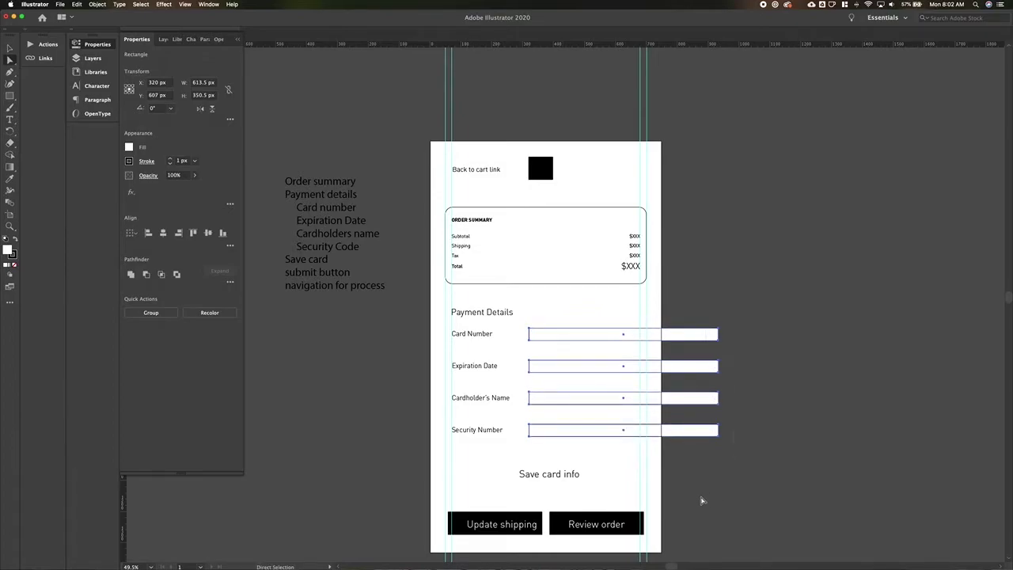
key(shift+Left)
key(shift+Left)
key(shift+Left)
key(shift+Left)
key(shift+Left)
key(shift+Left)
key(shift+Left)
key(shift+Left)
key(shift+Left)
key(shift+Left)
key(shift+Left)
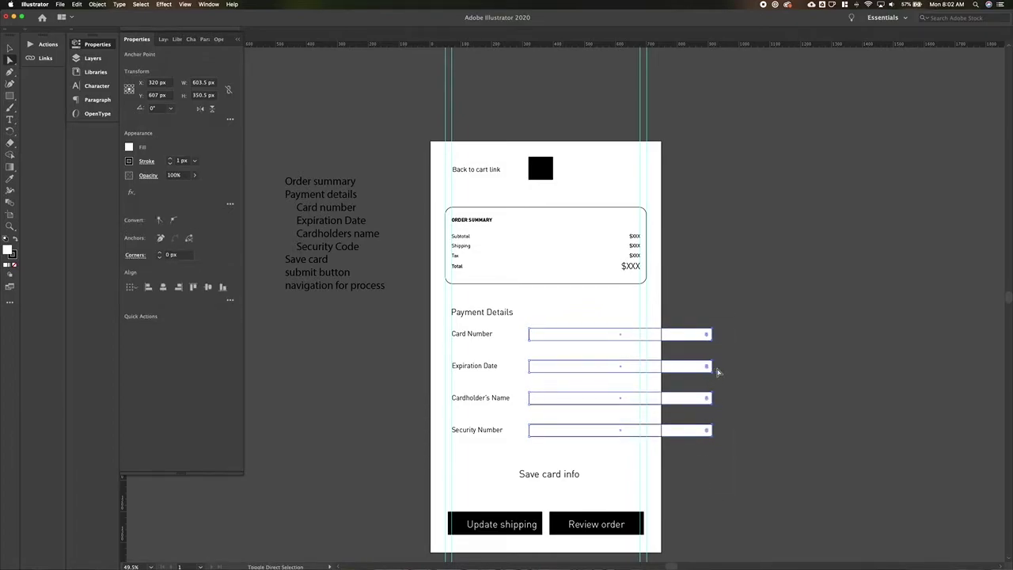
key(shift+Left)
key(shift+Left)
key(shift+Left)
key(shift+Left)
key(shift+Left)
key(shift+Left)
key(shift+Left)
key(shift+Left)
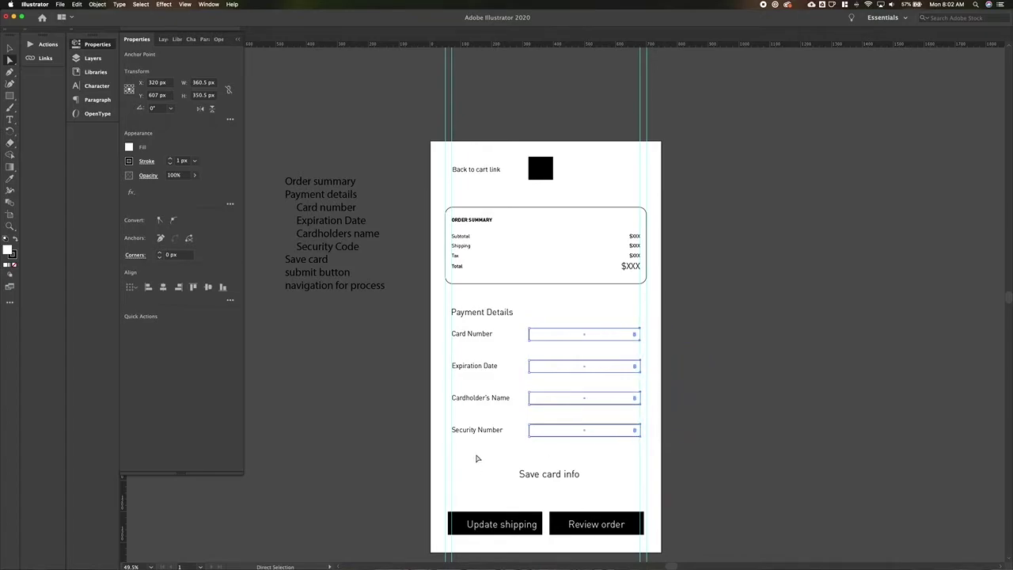
Set the font size of the four payment field labels to 16 px.
key(v)
click(477, 458)
drag(452, 338, 452, 336)
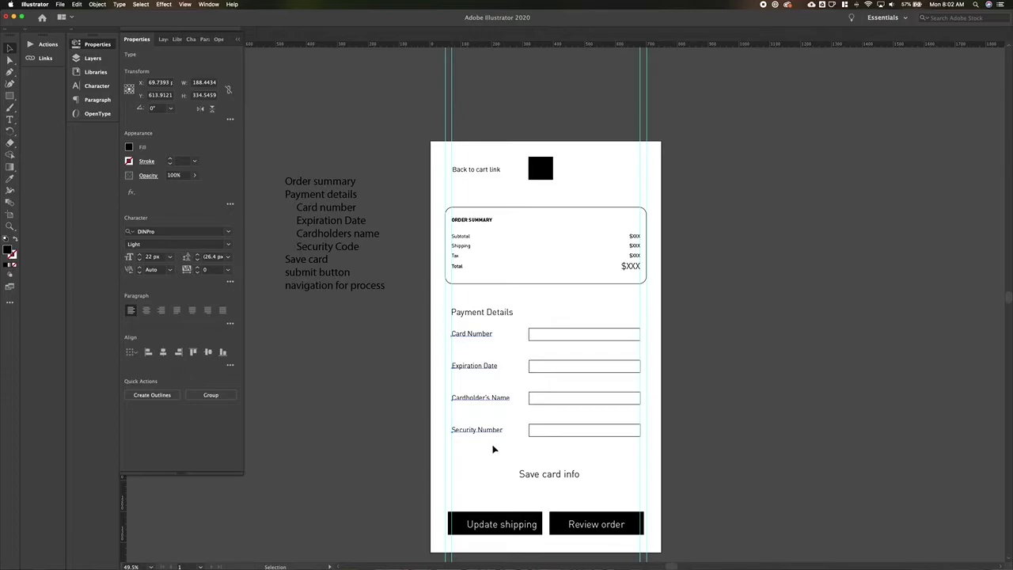
click(140, 259)
click(140, 260)
click(140, 259)
click(140, 260)
click(140, 260)
click(140, 260)
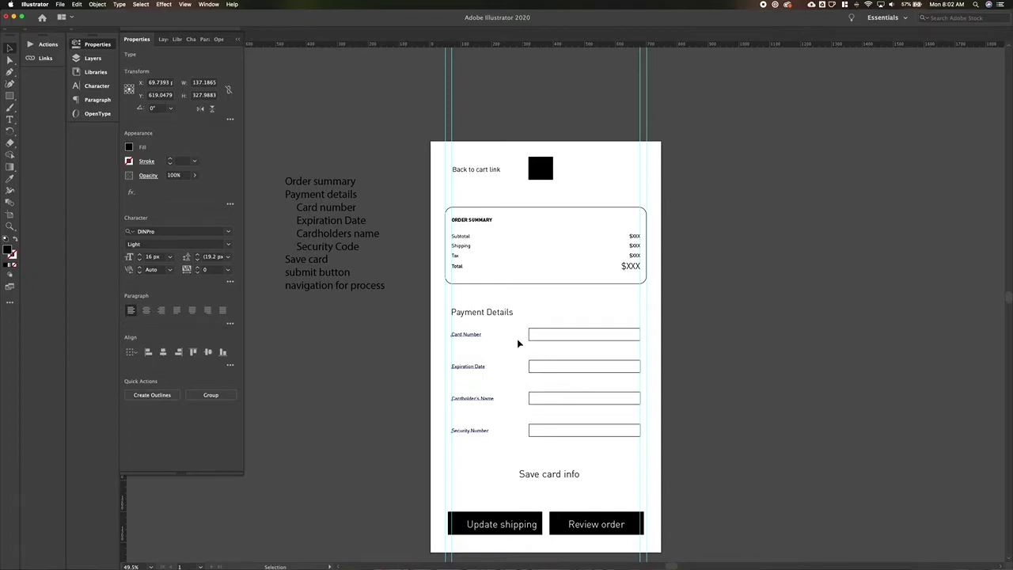
Tighten the gap between each of the four payment rows by 20 px, moving the lower labels and boxes up.
drag(413, 356, 670, 440)
key(shift+Up)
key(shift+Up)
drag(413, 386, 729, 449)
key(shift+Up)
key(shift+Up)
drag(666, 406, 433, 438)
key(shift+Up)
key(shift+Up)
Move the four payment rows 20 px down, and shift them together with the Payment Details heading another 30 px down.
click(434, 352)
drag(436, 324, 732, 437)
key(shift+Down)
key(shift+Down)
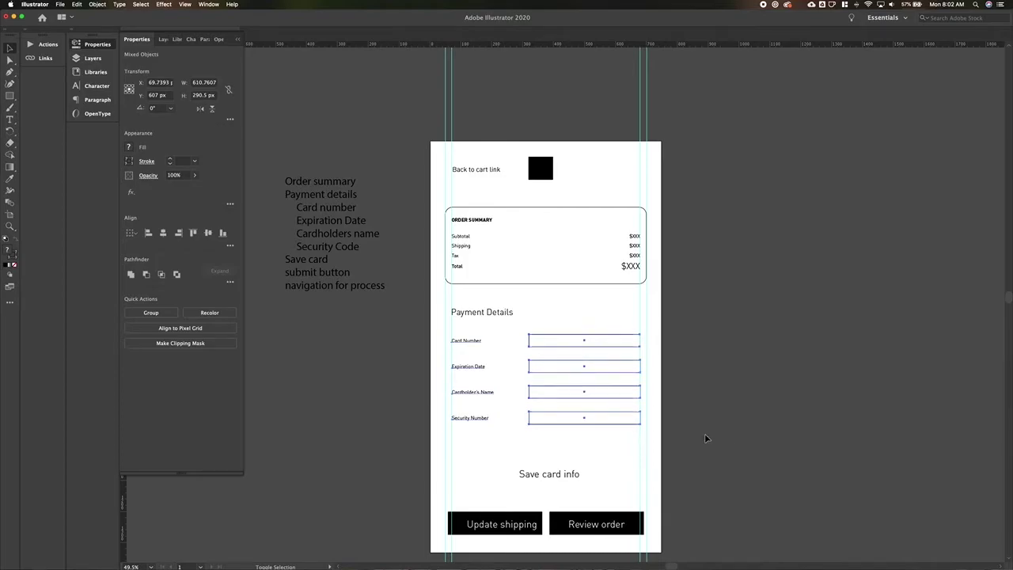
drag(438, 312, 665, 454)
key(shift+Down)
key(shift+Down)
key(shift+Down)
click(432, 210)
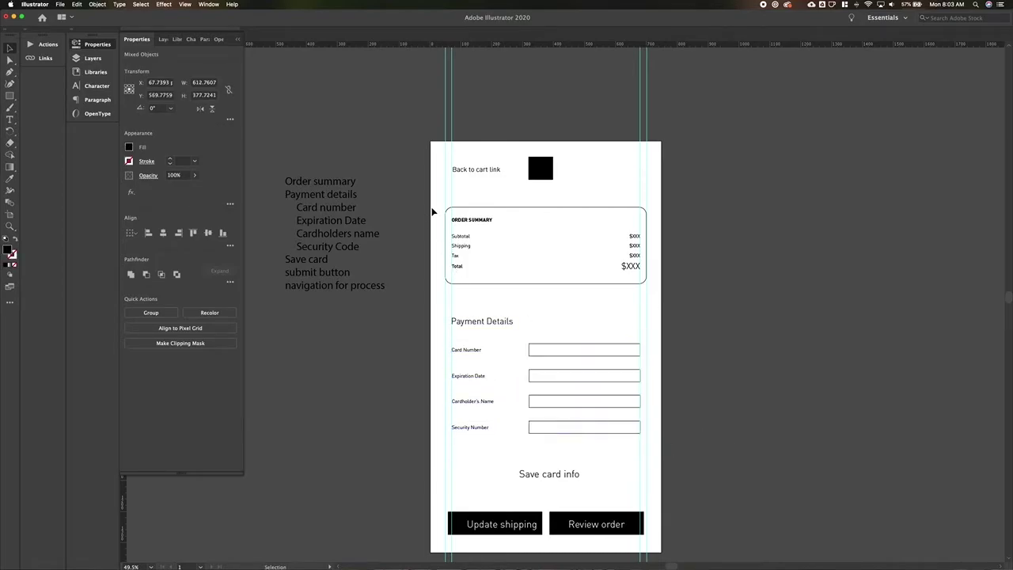
Move the order summary and the whole payment details section 60 px down to make room beneath the header.
drag(431, 205, 715, 453)
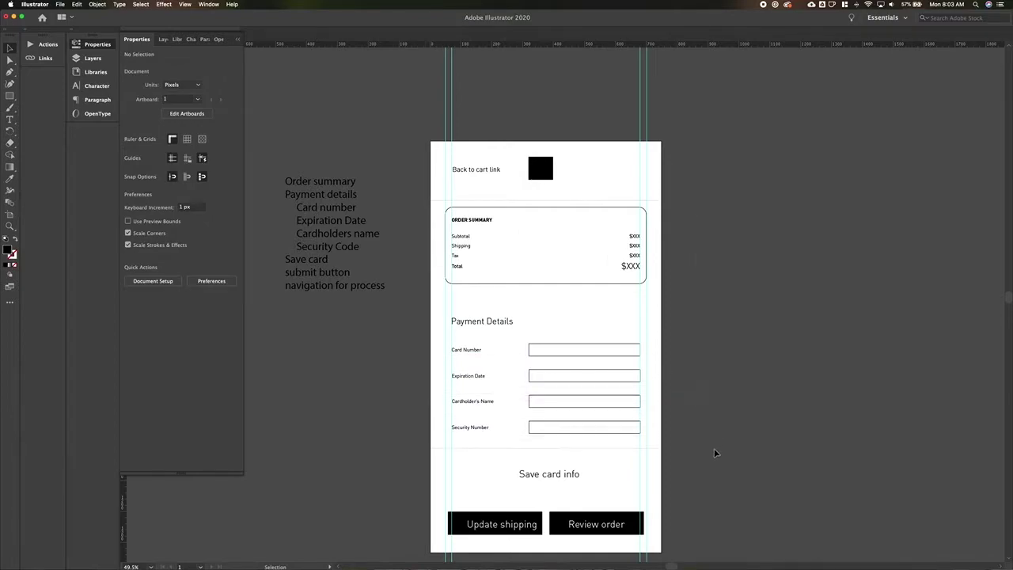
key(shift+Down)
key(shift+Down)
key(shift+Down)
key(shift+Down)
key(shift+Down)
key(shift+Down)
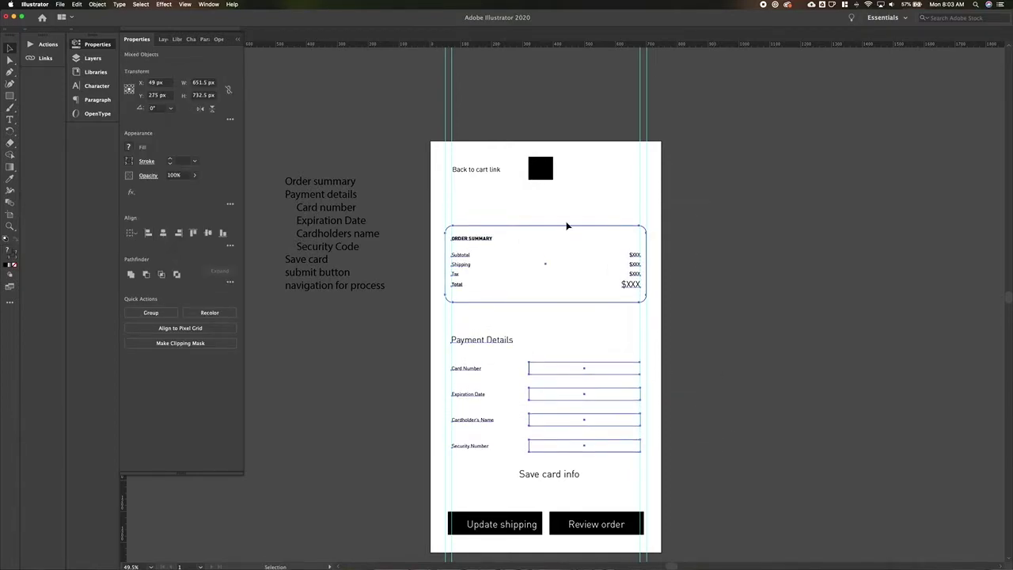
click(423, 210)
Add the heading text "Checkout" in the empty space above the order summary box.
key(t)
click(465, 216)
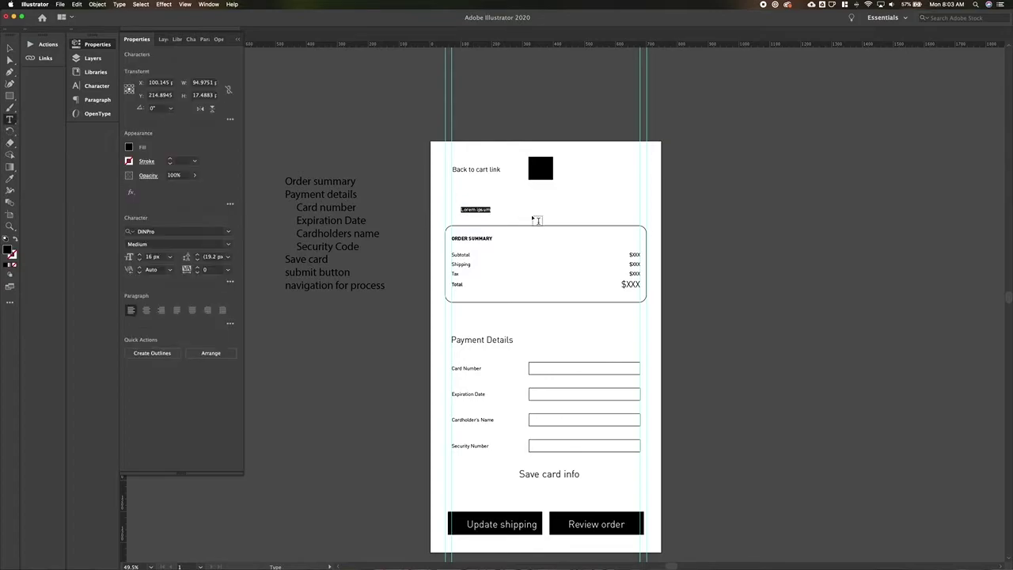
text(q)
key(BackSpace)
text(Checkout)
Enlarge the Checkout heading to 44 px and align its start with the inner margin guide.
key(super+a)
key(super+shift+period)
key(super+shift+period)
key(super+shift+period)
key(super+shift+period)
key(super+shift+period)
key(super+shift+period)
key(super+shift+period)
key(super+shift+period)
key(super+shift+period)
key(super+shift+period)
key(super+shift+period)
key(super+shift+period)
key(super+shift+period)
key(super+shift+period)
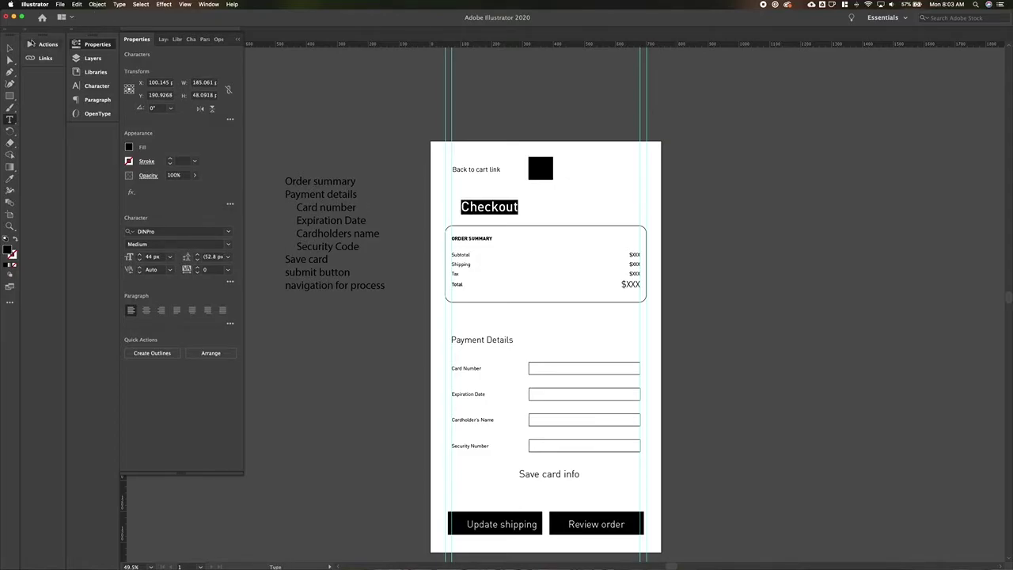
key(Escape)
drag(499, 207, 492, 207)
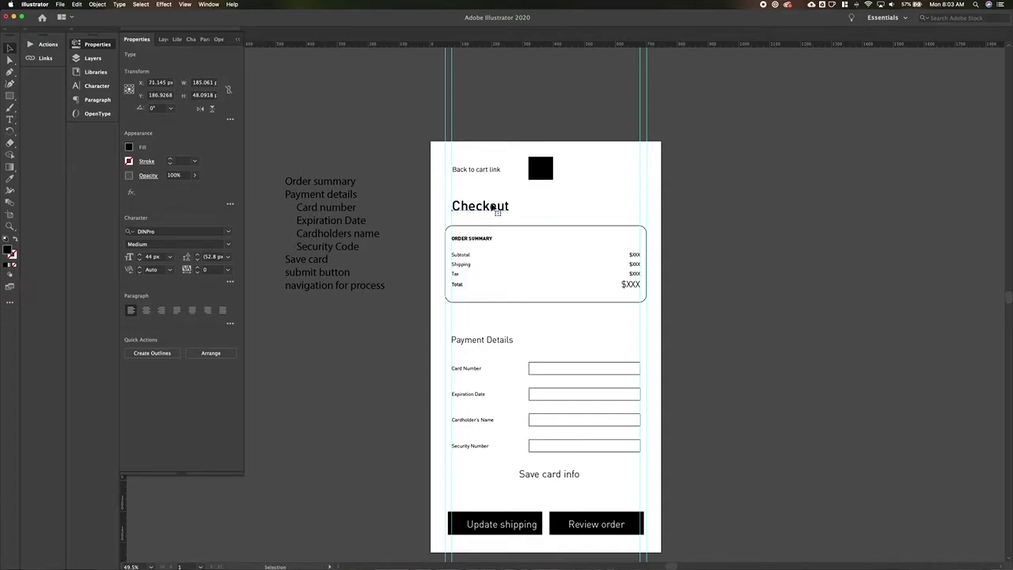
click(692, 220)
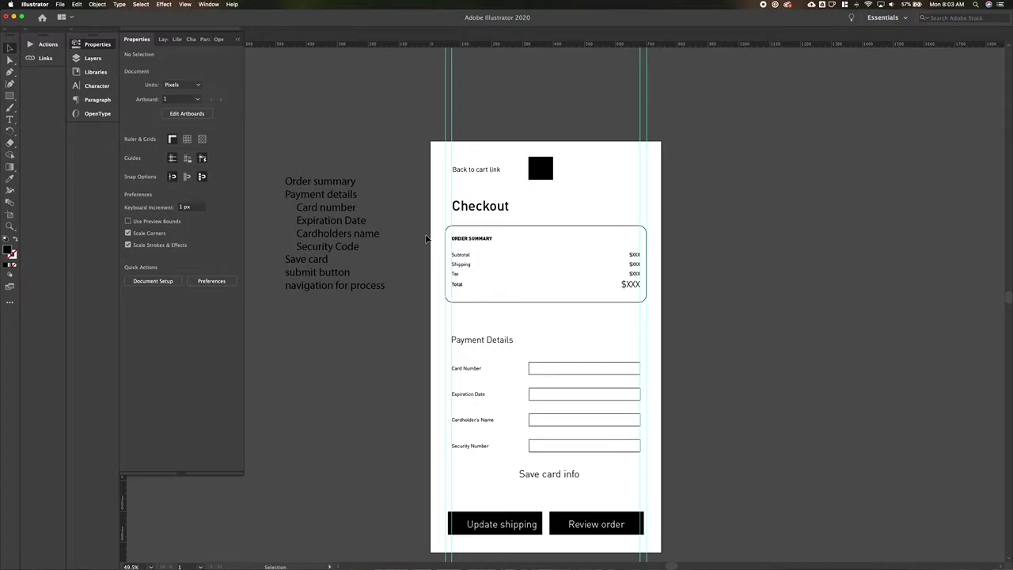
Move the Checkout heading and order summary 10 px down, and the order summary alone another 10 px down.
drag(435, 204, 695, 302)
key(shift+Down)
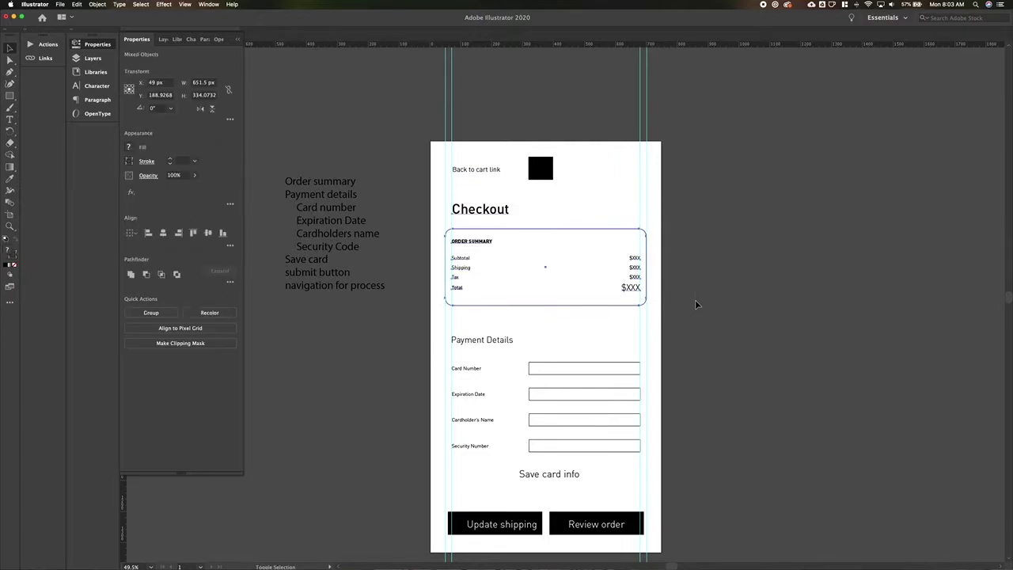
key(shift+Down)
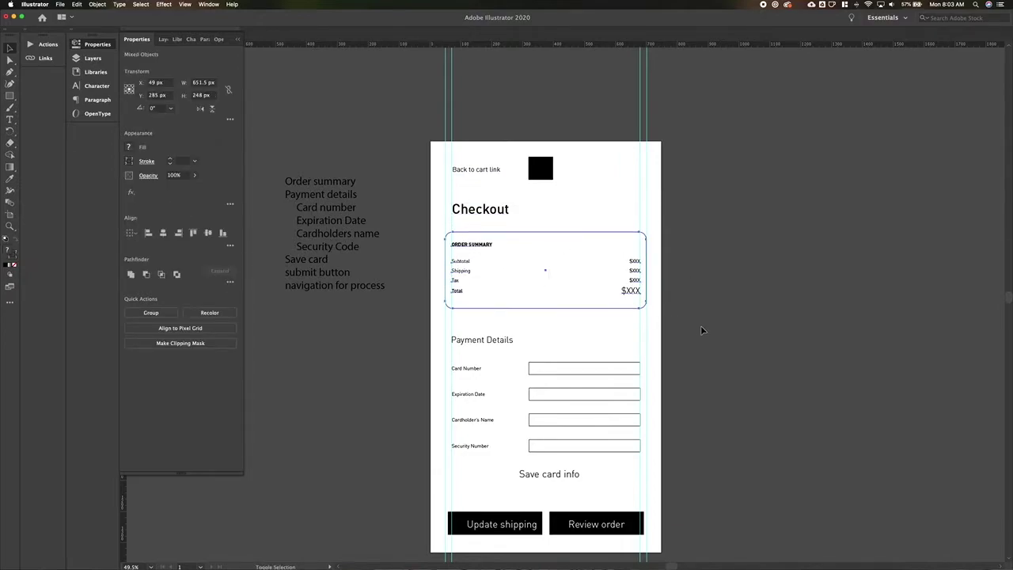
click(710, 308)
Shift the payment details section and the Save card info text slightly up towards the order summary.
drag(407, 336, 712, 479)
key(shift+Down)
key(shift+Down)
key(shift+Up)
key(shift+Up)
key(shift+Up)
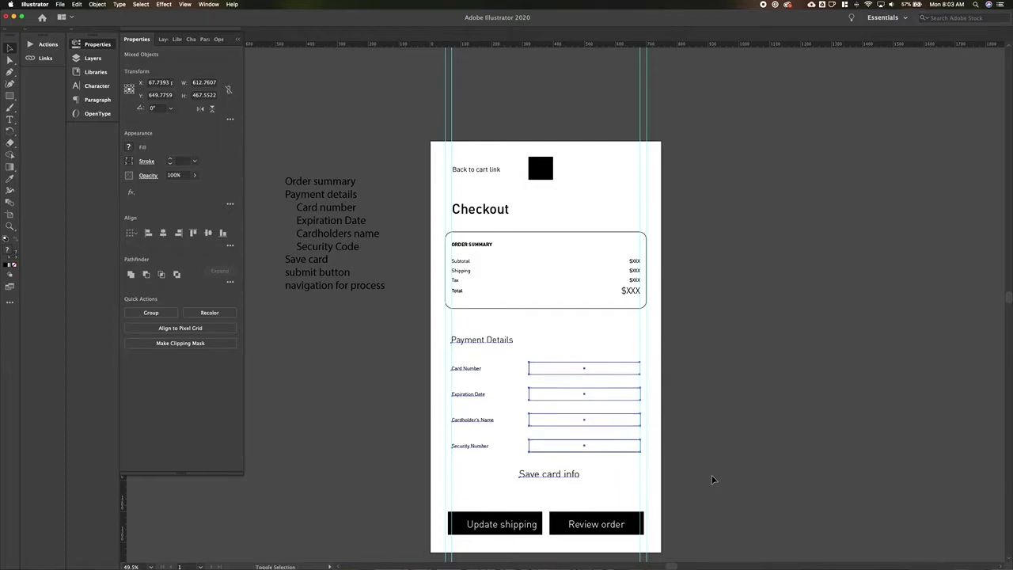
click(740, 461)
Move the Update shipping and Review order buttons with their text 60 px up.
scroll(507, 480, down, 2)
drag(455, 465, 810, 519)
key(shift+Up)
key(shift+Up)
key(shift+Up)
key(shift+Up)
key(shift+Up)
key(shift+Up)
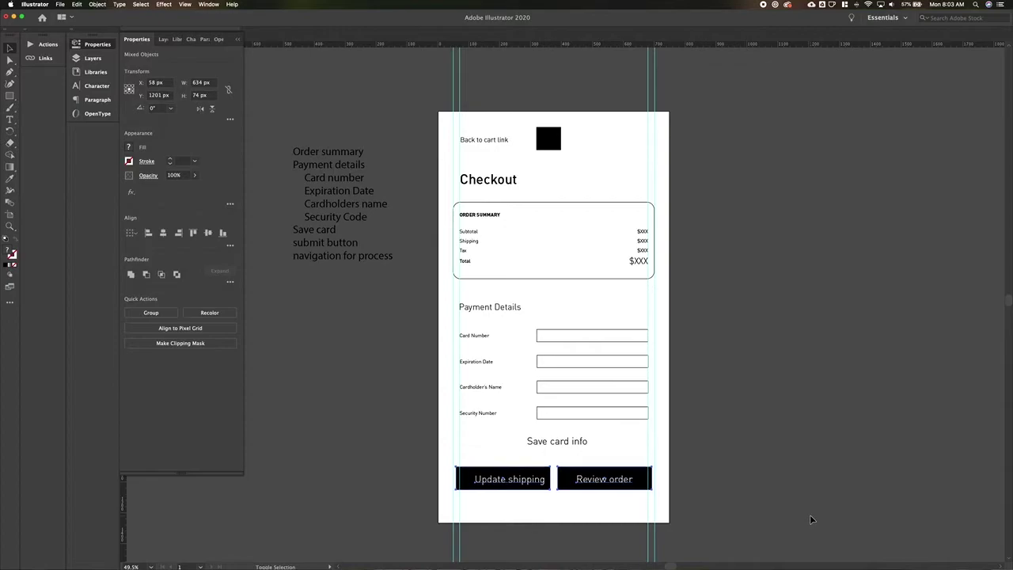
Move the payment details section and Save card info further up, and nudge the Payment Details heading slightly down.
drag(542, 360, 719, 450)
key(shift+Up)
key(shift+Up)
click(719, 453)
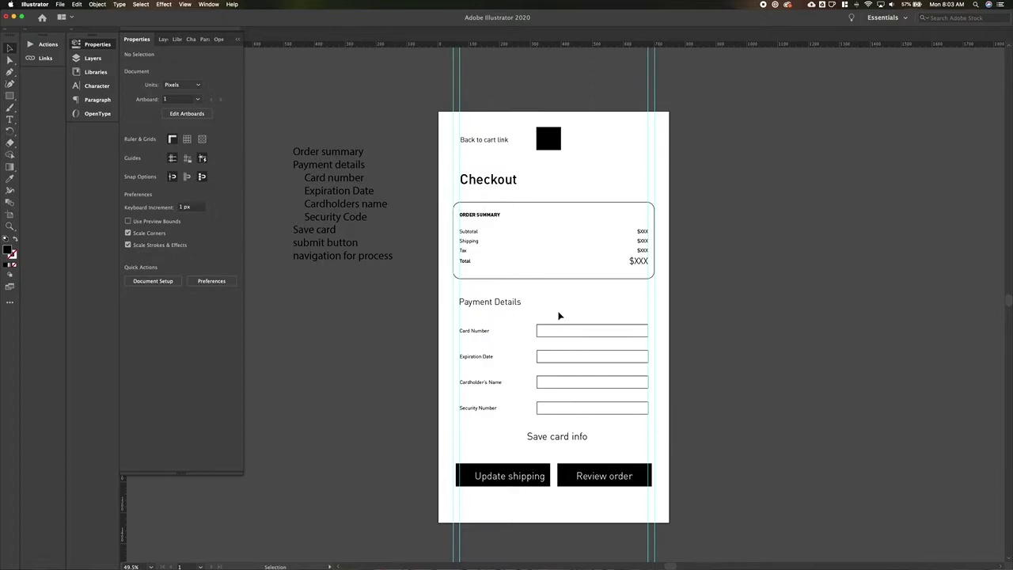
drag(470, 305, 473, 309)
click(415, 352)
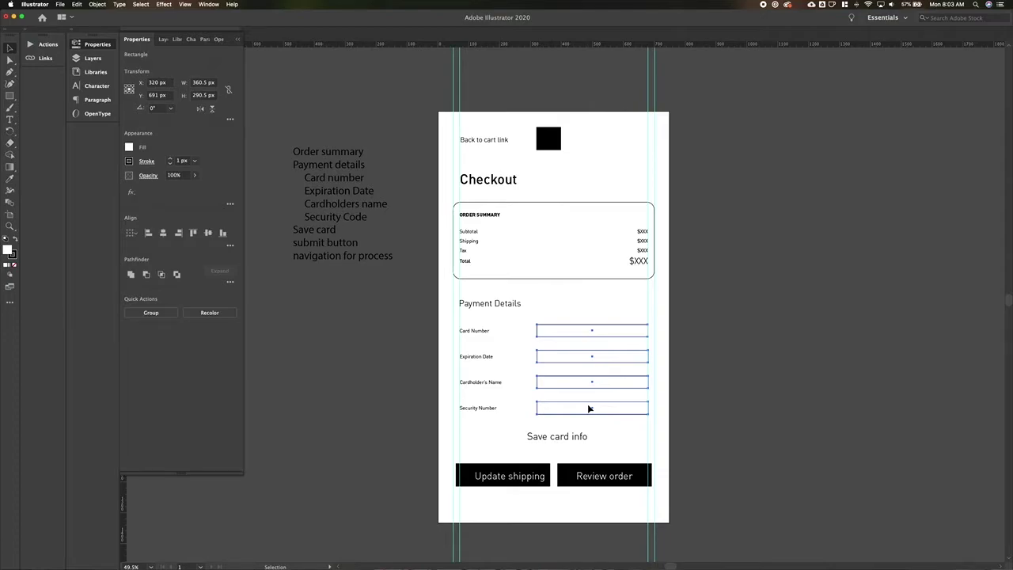
Draw a horizontal divider line about 652 px long beneath the Card Number row, spanning the outer margin guides.
key(Delete)
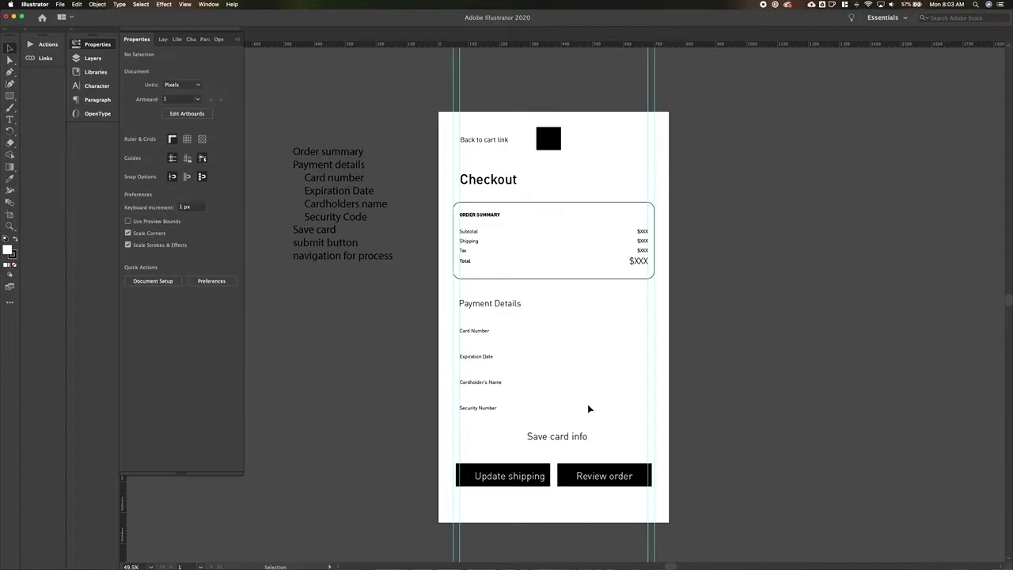
key(ctrl+z)
key(backslash)
scroll(457, 332, up, 3)
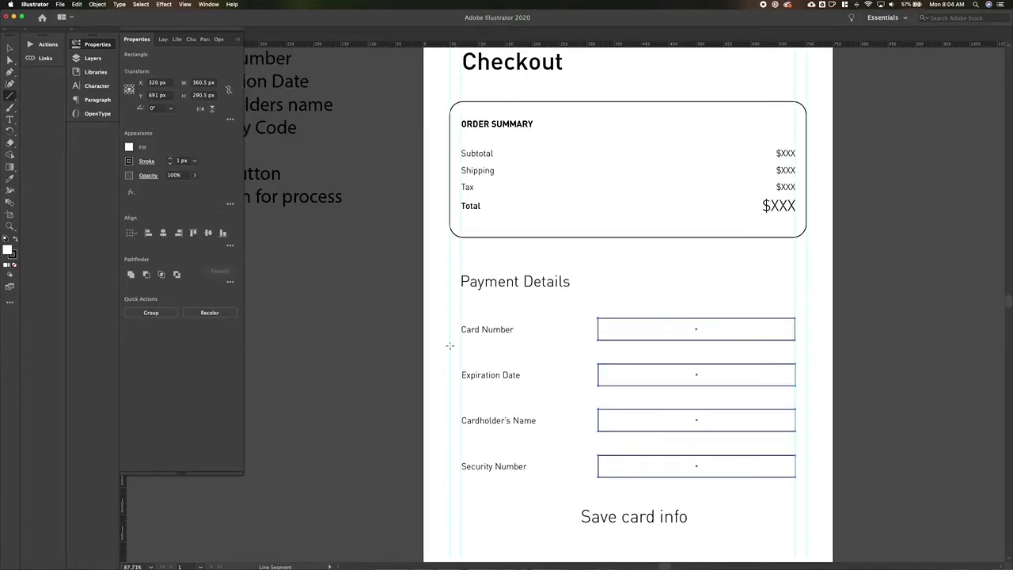
drag(450, 346, 806, 343)
key(v)
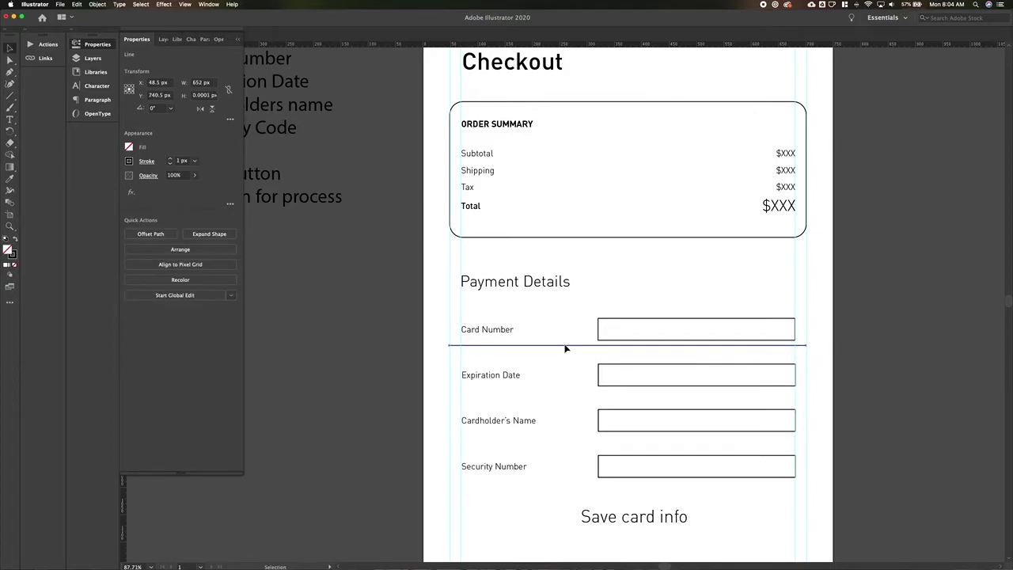
Copy the divider line beneath the Expiration Date, Cardholder's Name and Security Number rows.
drag(564, 349, 565, 400)
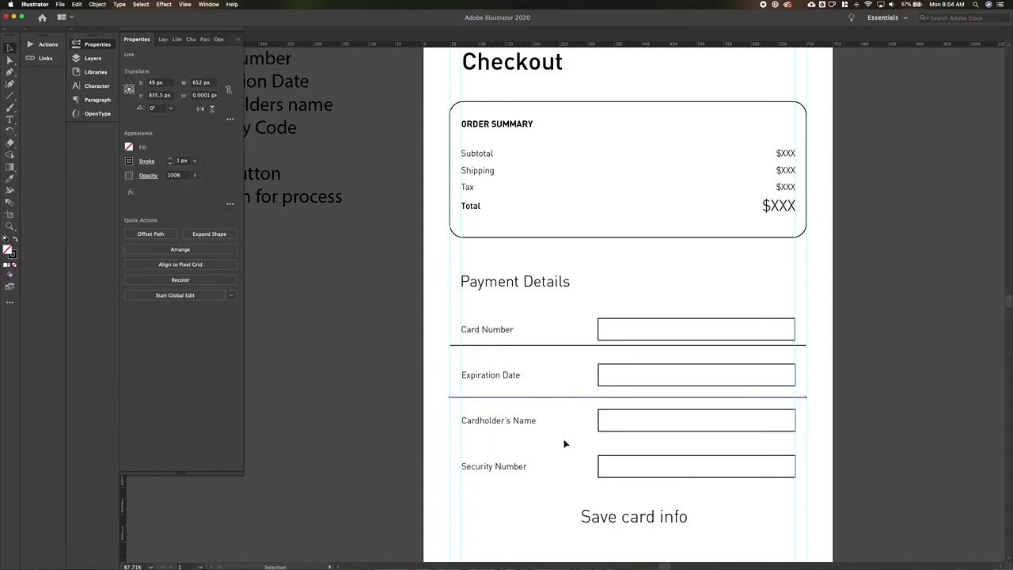
drag(565, 402, 568, 489)
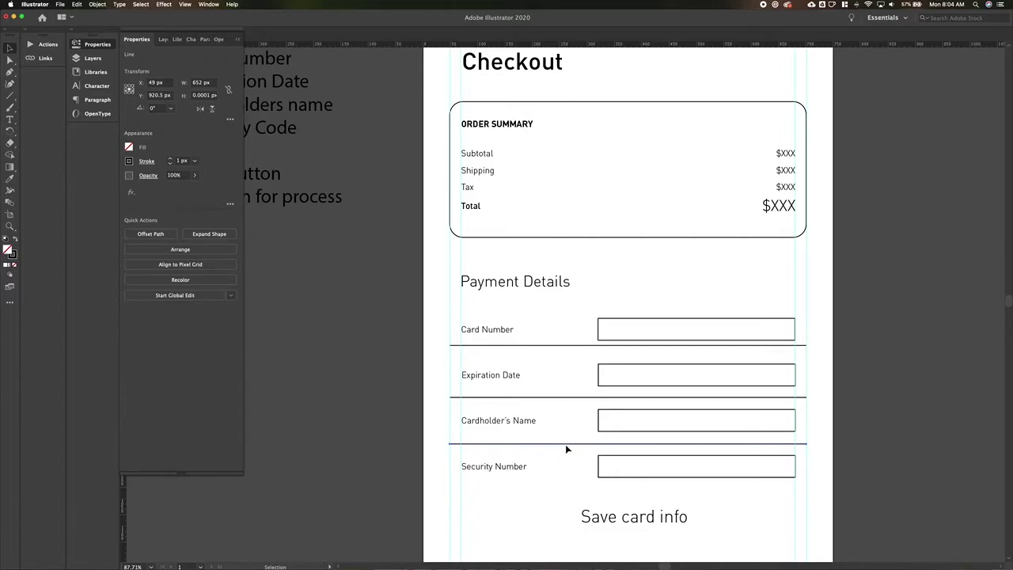
drag(566, 446, 567, 489)
Delete the four payment input boxes, leaving the labels and divider lines.
click(669, 328)
shift+click(666, 372)
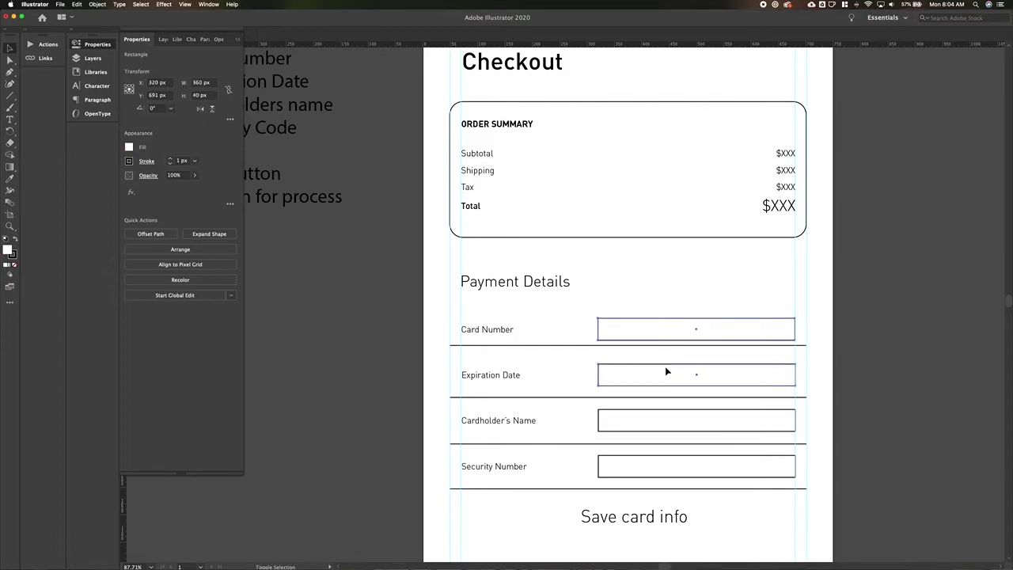
shift+click(659, 416)
shift+click(658, 469)
key(Delete)
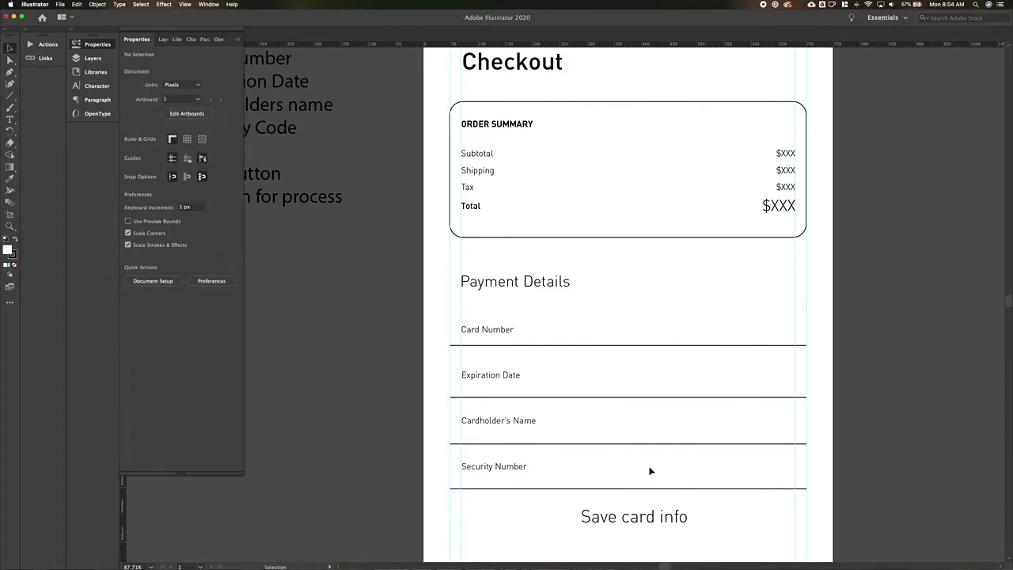
Distribute the four divider lines evenly by their vertical centres.
drag(593, 333, 649, 497)
click(230, 245)
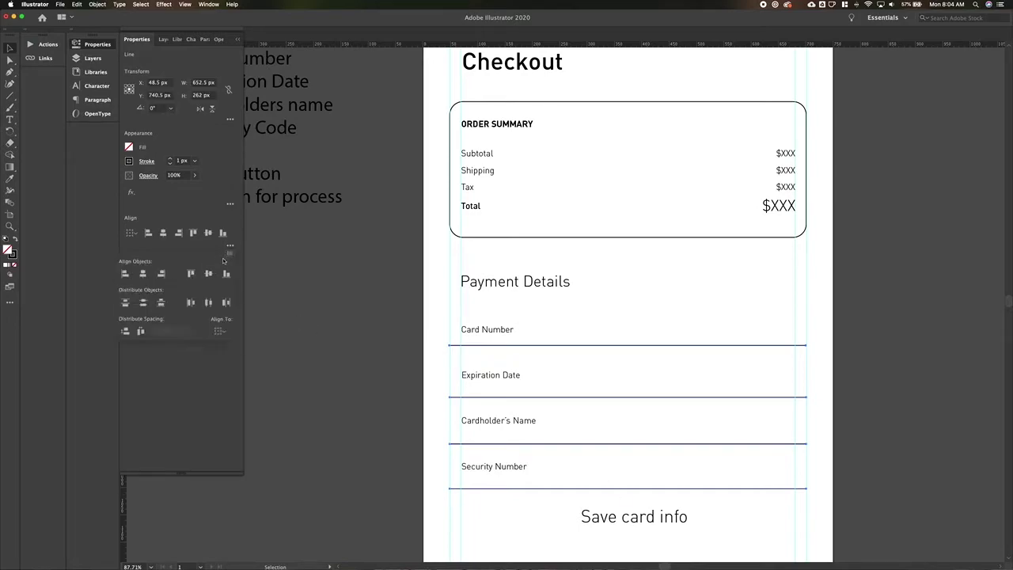
click(142, 303)
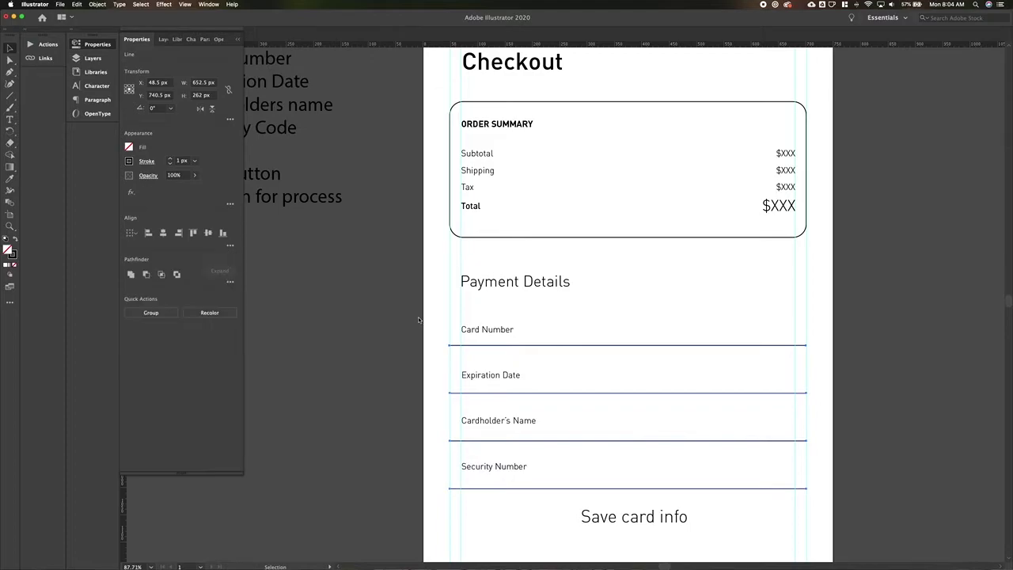
Try to distribute the four payment field labels evenly between the divider lines.
click(475, 331)
shift+click(475, 378)
shift+click(491, 420)
shift+click(481, 469)
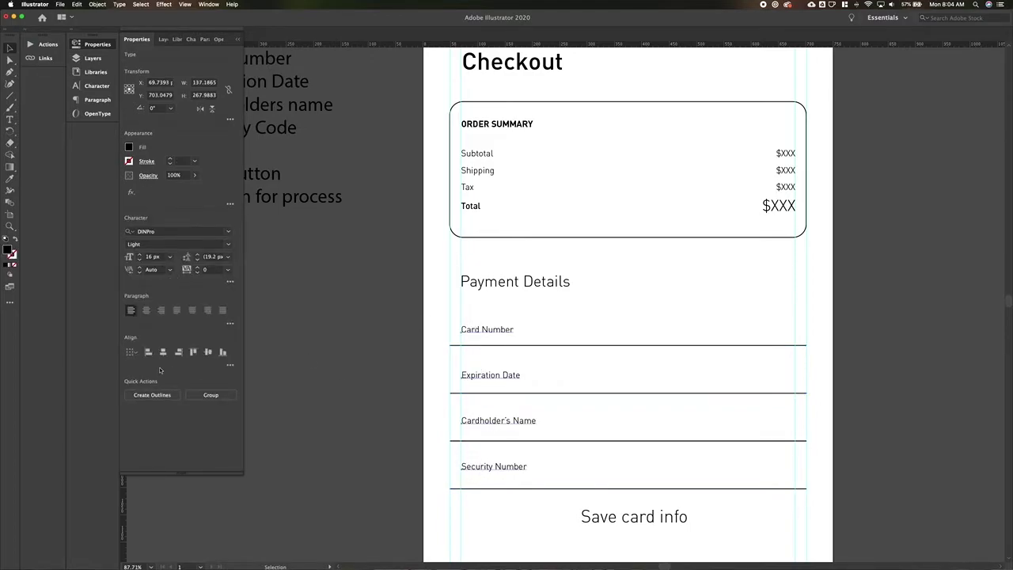
click(230, 365)
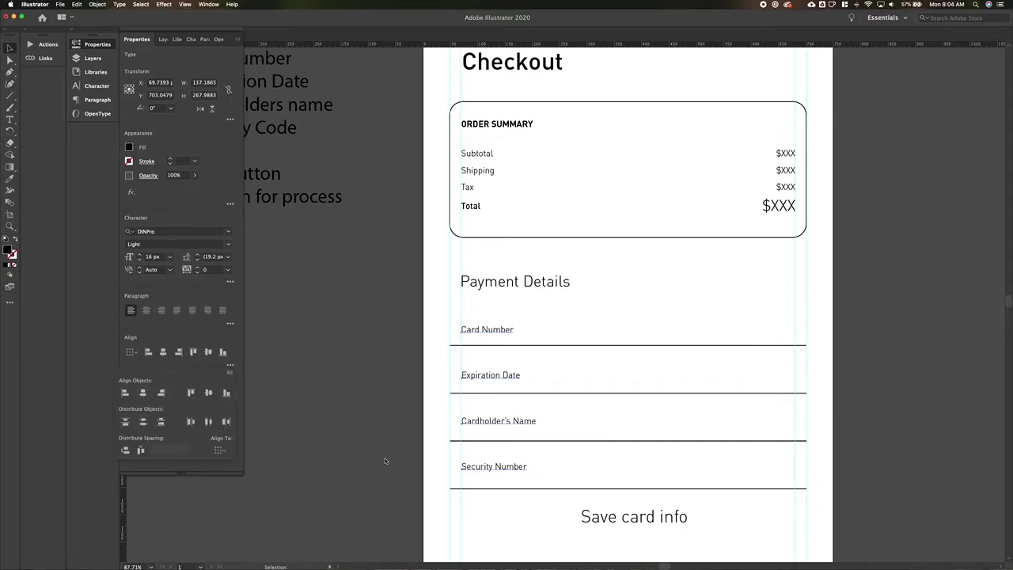
drag(501, 375, 500, 375)
click(424, 373)
Nudge the Expiration Date label up between its divider lines.
click(504, 377)
key(Up)
key(Up)
key(Up)
key(Up)
key(Up)
key(Up)
key(Up)
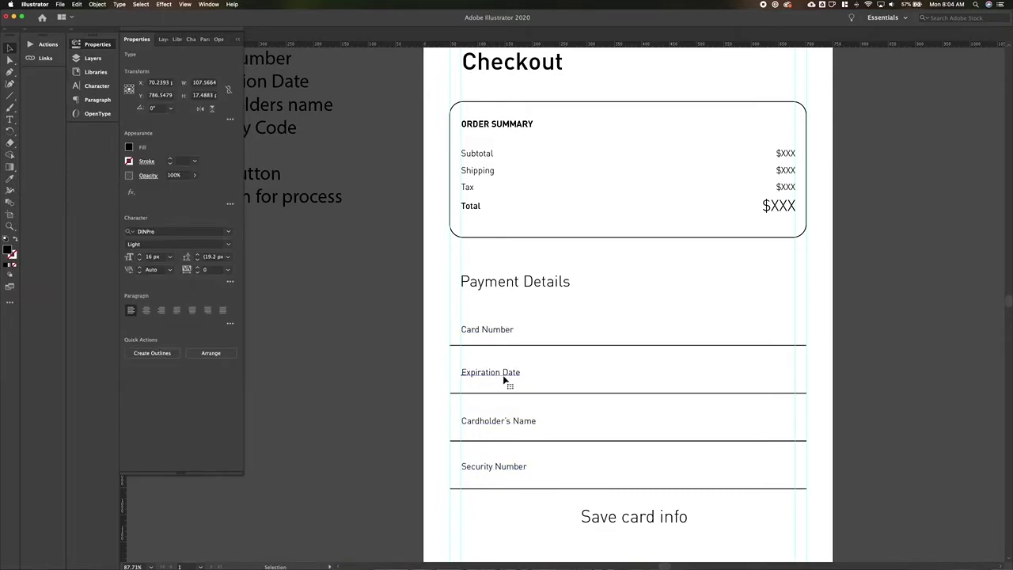
Nudge the Cardholder's Name label up between its divider lines.
click(505, 423)
key(Up)
key(Up)
key(Up)
key(Up)
key(Up)
key(Up)
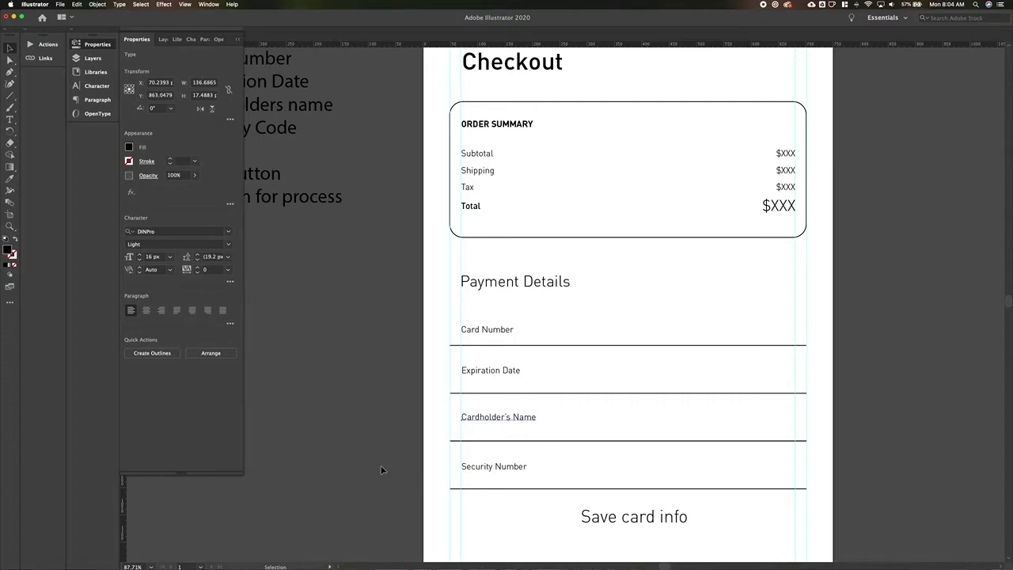
click(383, 470)
scroll(382, 471, down, 2)
scroll(382, 470, down, 1)
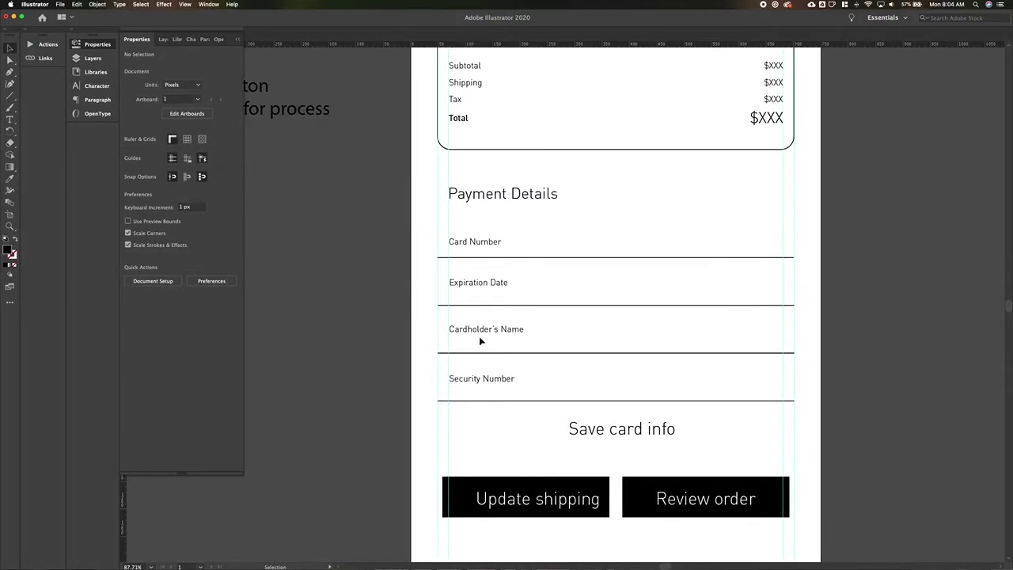
Nudge the Card Number label up above its divider line.
click(470, 248)
key(Up)
key(Up)
key(Up)
key(Up)
key(Up)
key(Up)
key(Up)
key(Up)
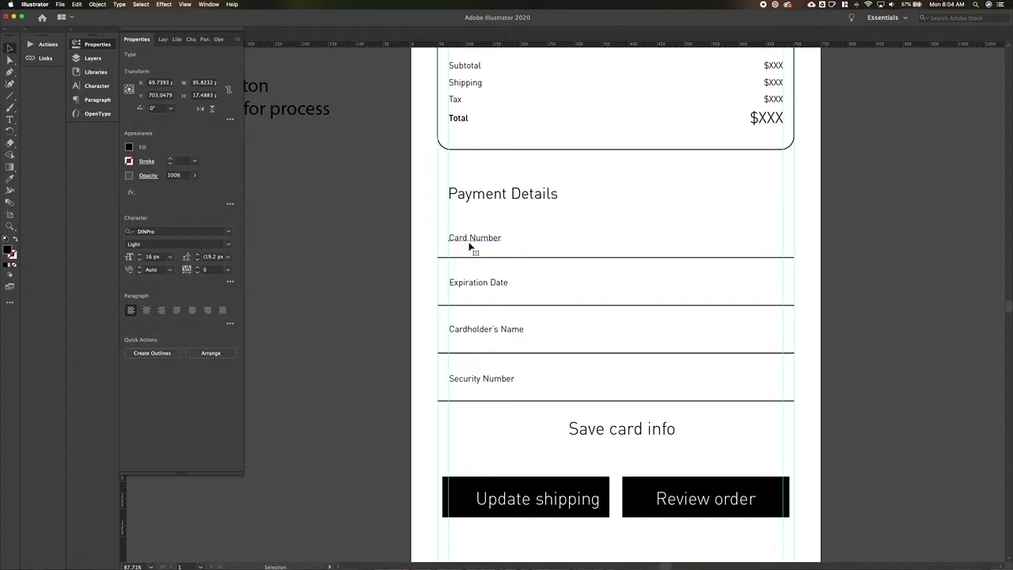
click(396, 266)
Match the Save card info text to the Security Number label's style with the Eyedropper.
scroll(396, 266, down, 3)
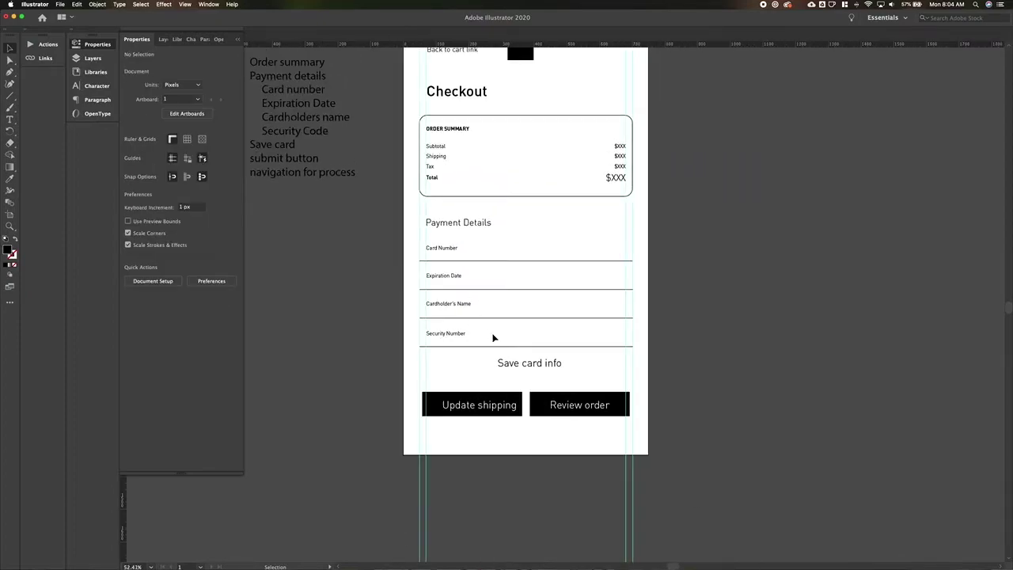
click(545, 367)
key(i)
click(462, 331)
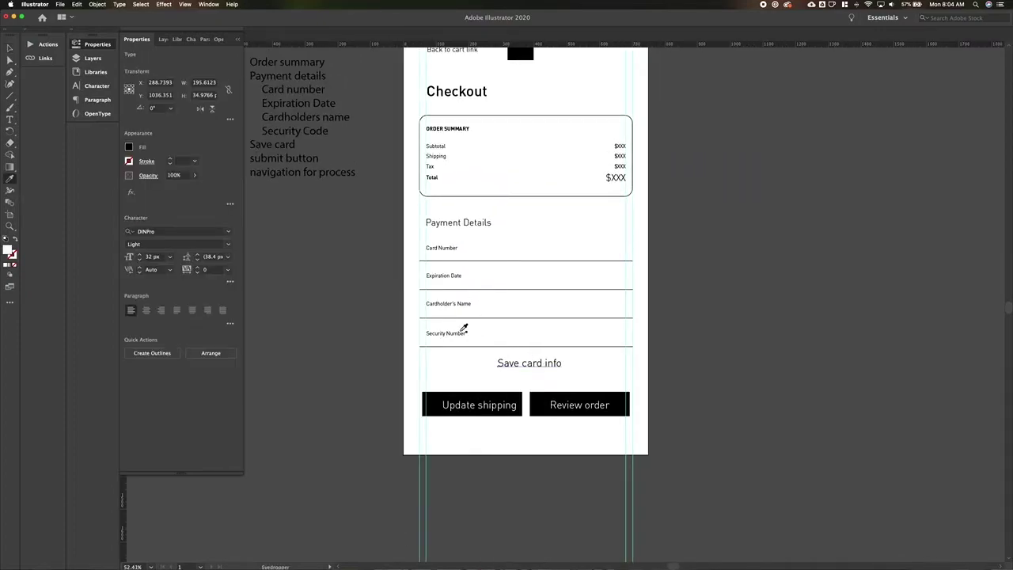
click(464, 334)
key(v)
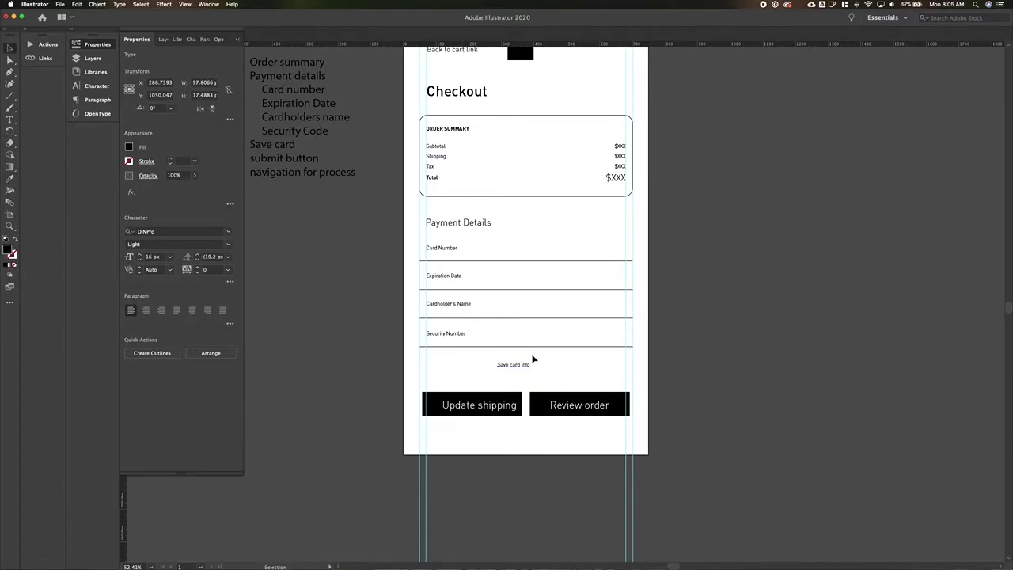
Replace the Save card info text with "Save this card for next time".
scroll(533, 355, up, 3)
click(448, 391)
scroll(448, 391, up, 3)
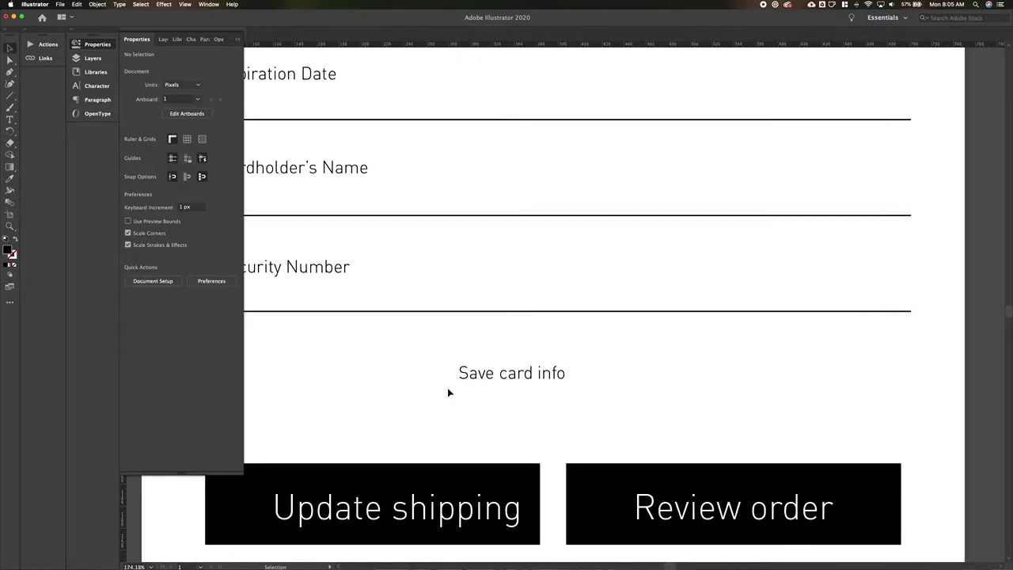
triple_click(488, 373)
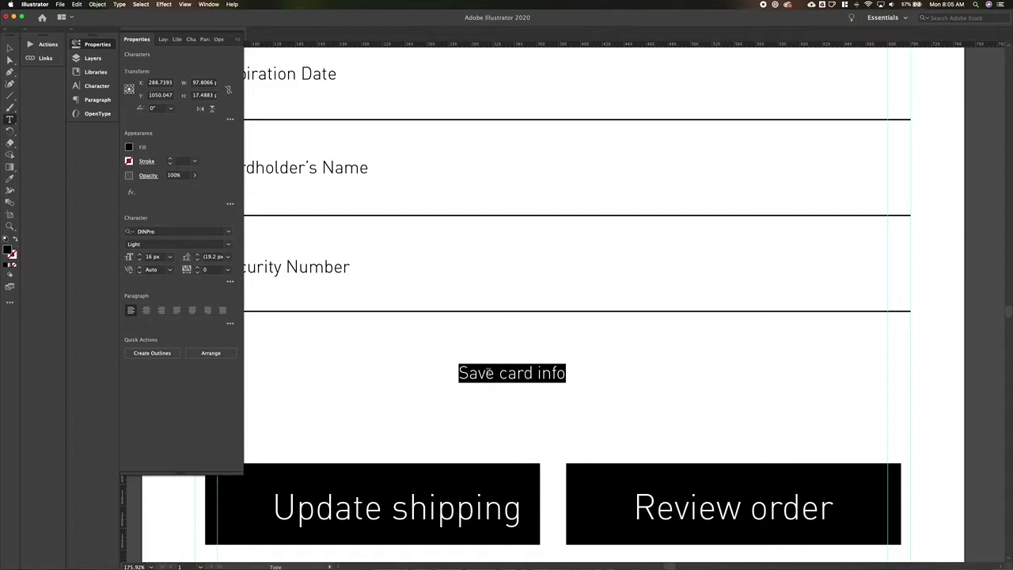
text(Save )
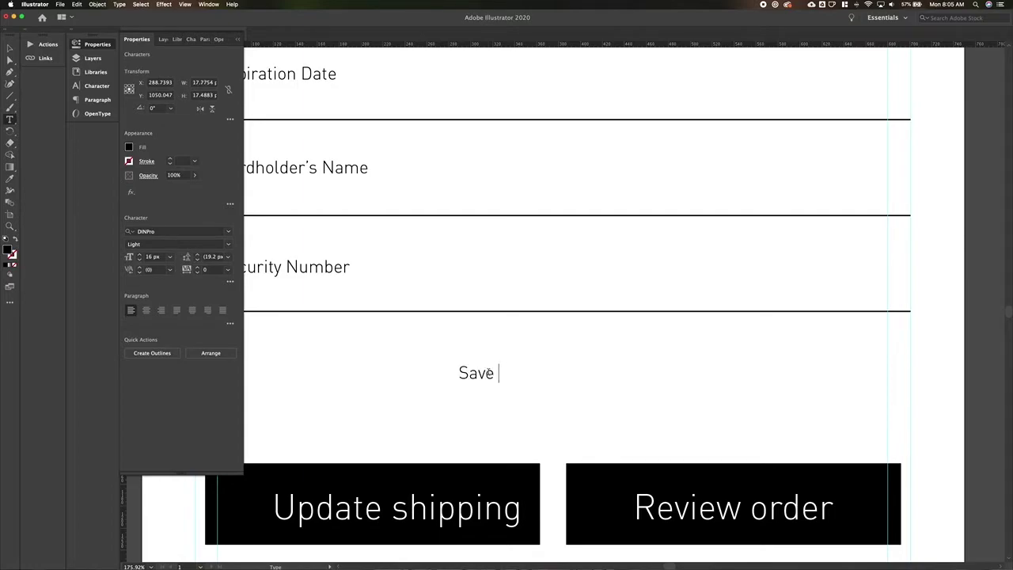
text(this car)
key(BackSpace)
text(ard for next time)
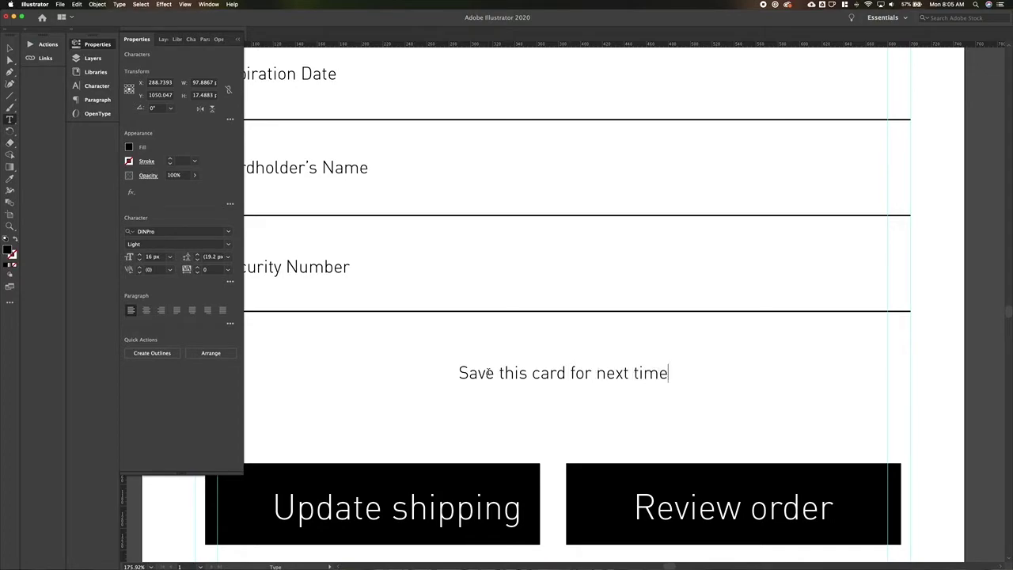
click(9, 49)
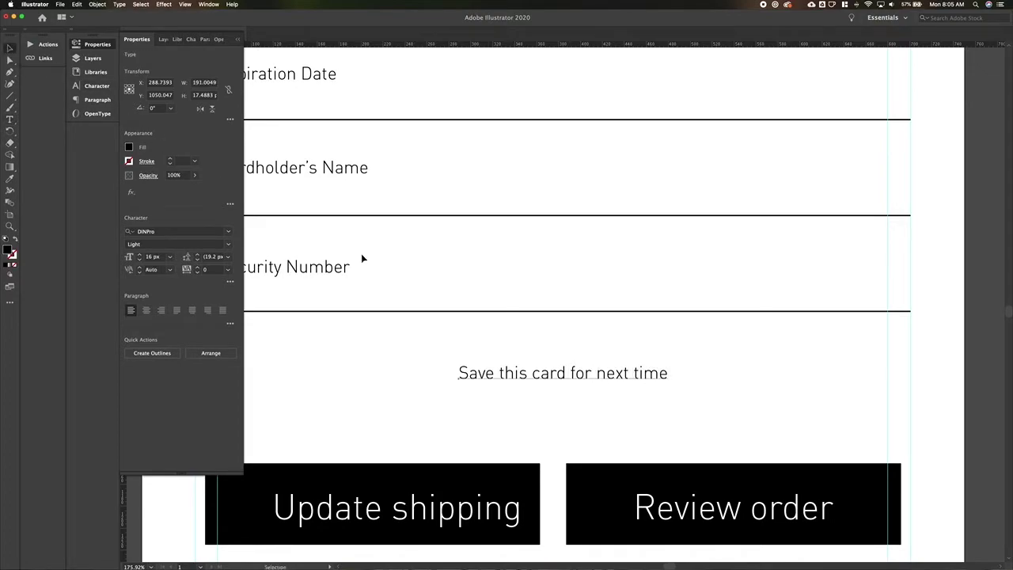
Draw a 16 px square checkbox just before the save-card text, with a 1 px black outline and no fill.
click(422, 373)
scroll(422, 373, up, 3)
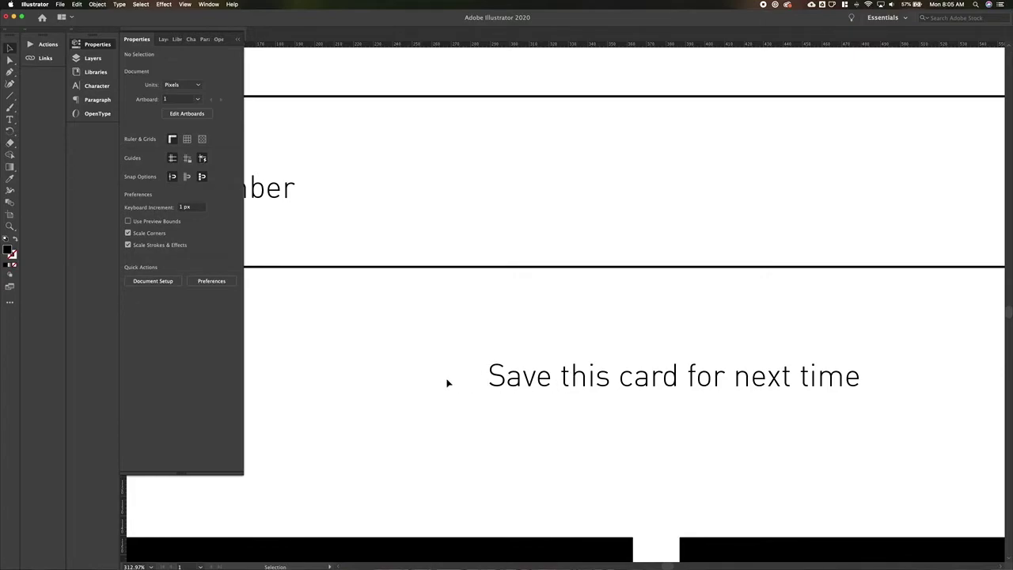
key(m)
drag(446, 359, 478, 391)
key(v)
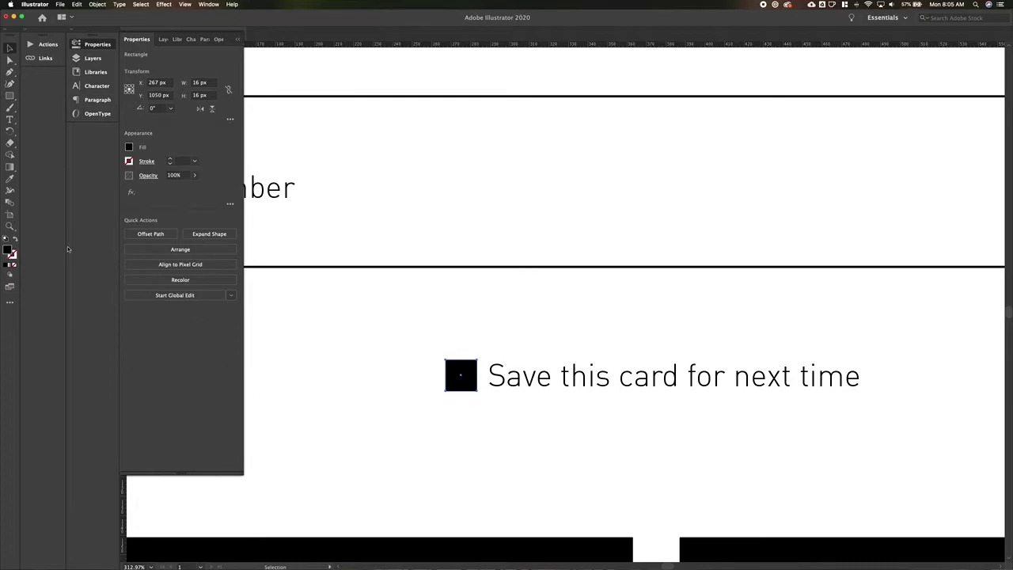
click(16, 242)
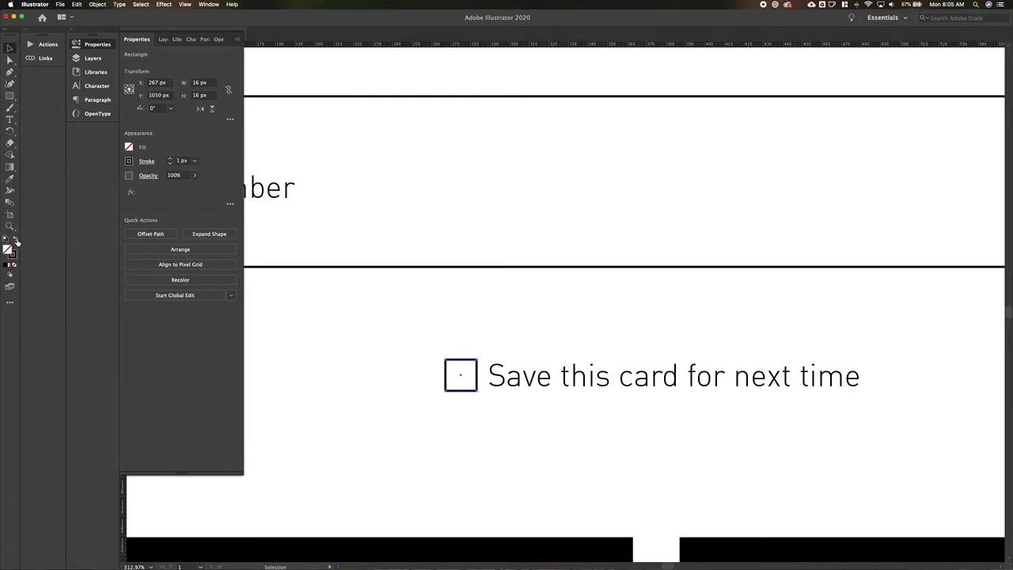
Round the corners of the checkbox slightly.
scroll(343, 368, up, 5)
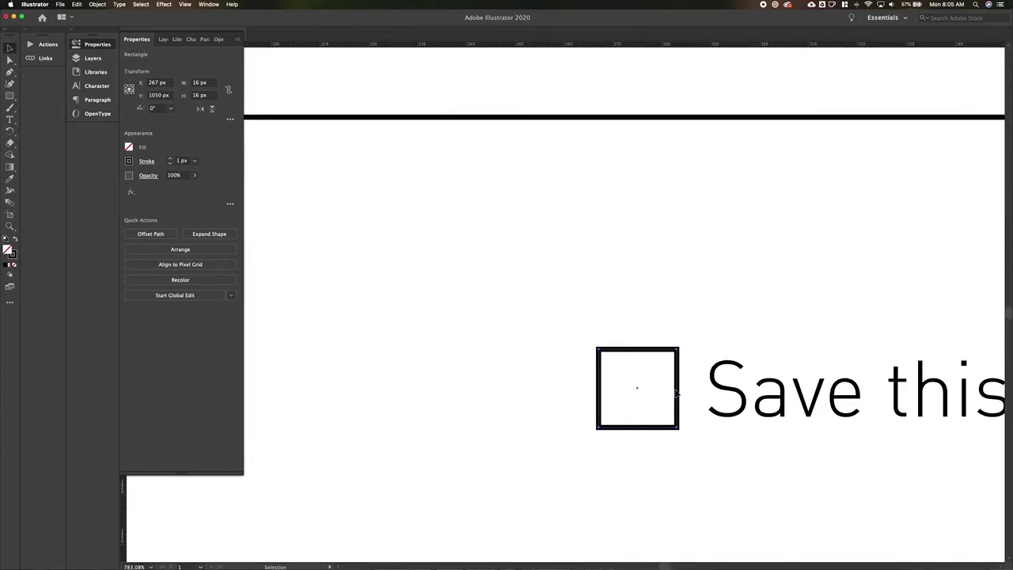
key(a)
drag(608, 360, 611, 364)
key(v)
click(567, 367)
scroll(448, 369, right, 4)
scroll(448, 369, down, 2)
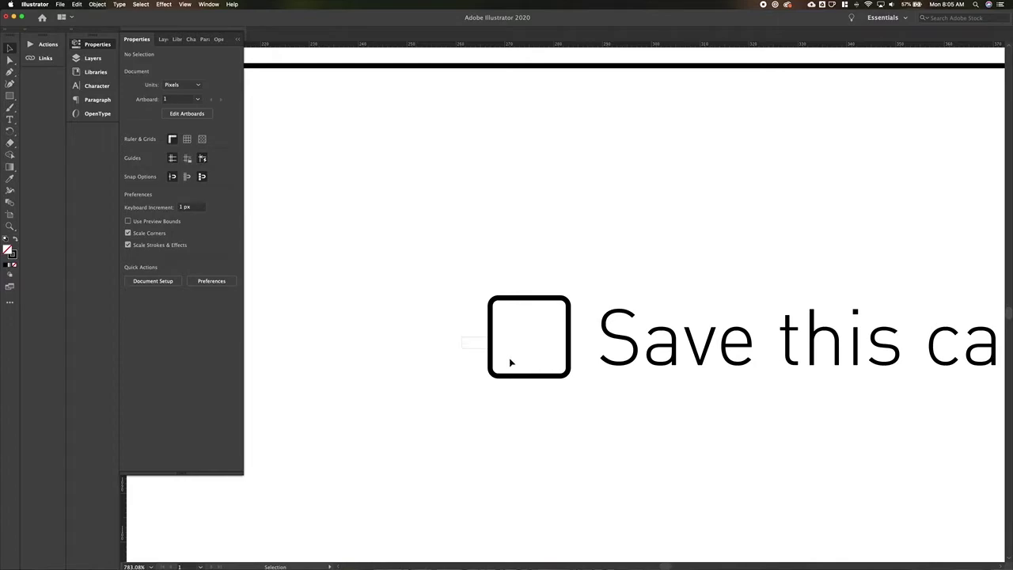
Nudge the checkbox 3 px left, away from the save-card text.
click(529, 375)
key(Left)
key(Left)
key(Left)
click(523, 407)
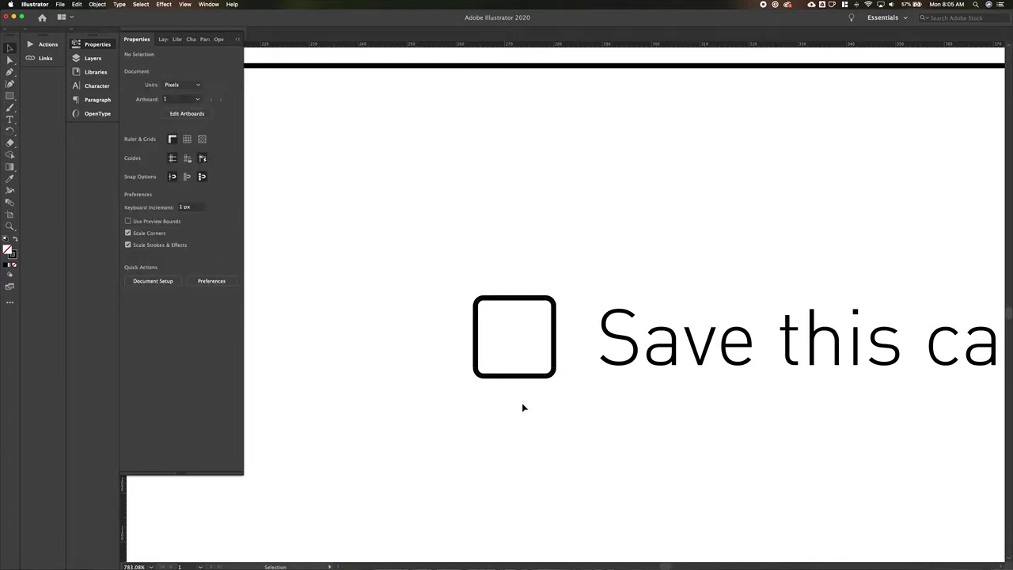
Draw a small check mark below the checkbox from a short 45° line and a longer rising Pen segment.
scroll(523, 407, up, 3)
key(backslash)
drag(451, 387, 473, 407)
key(v)
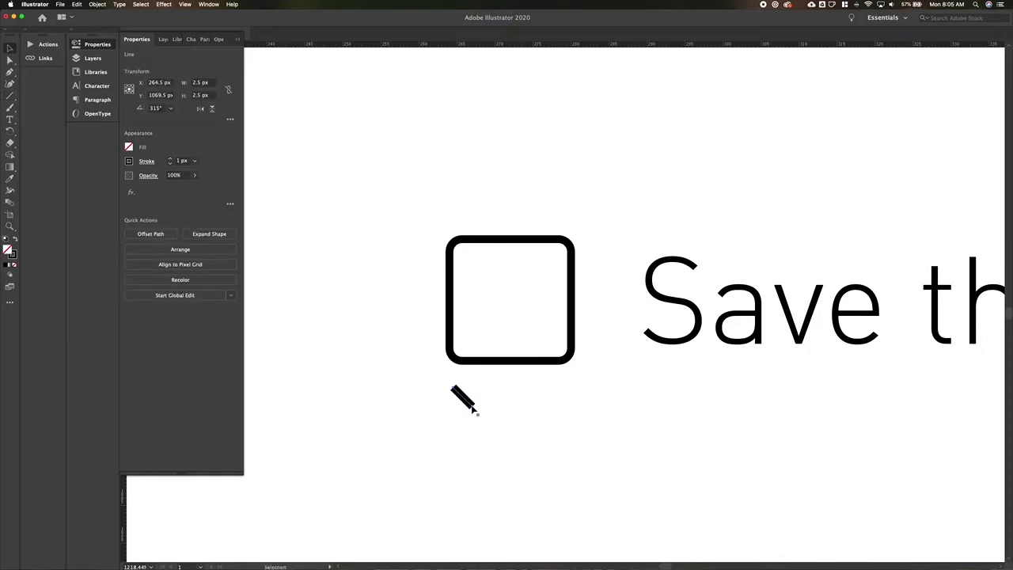
key(p)
click(474, 409)
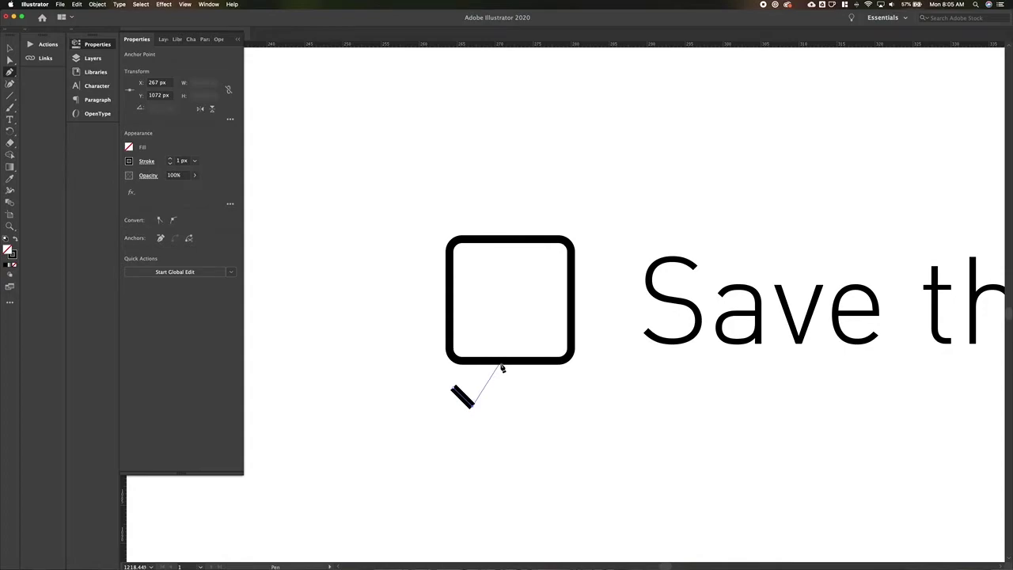
click(502, 368)
key(v)
Move the check mark into the checkbox and centre the two on each other horizontally and vertically.
drag(481, 396, 519, 305)
drag(554, 414, 455, 212)
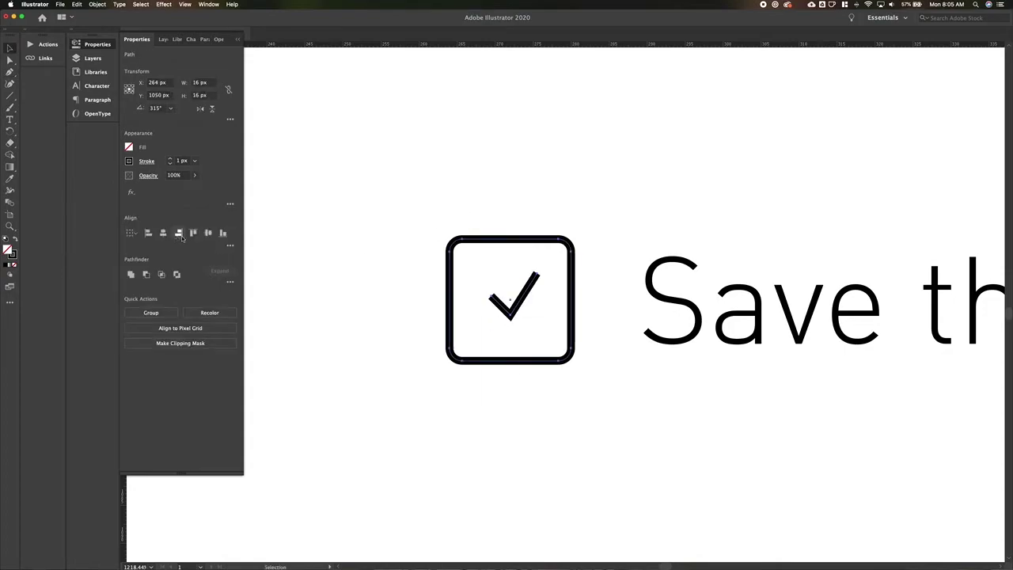
click(208, 233)
click(163, 232)
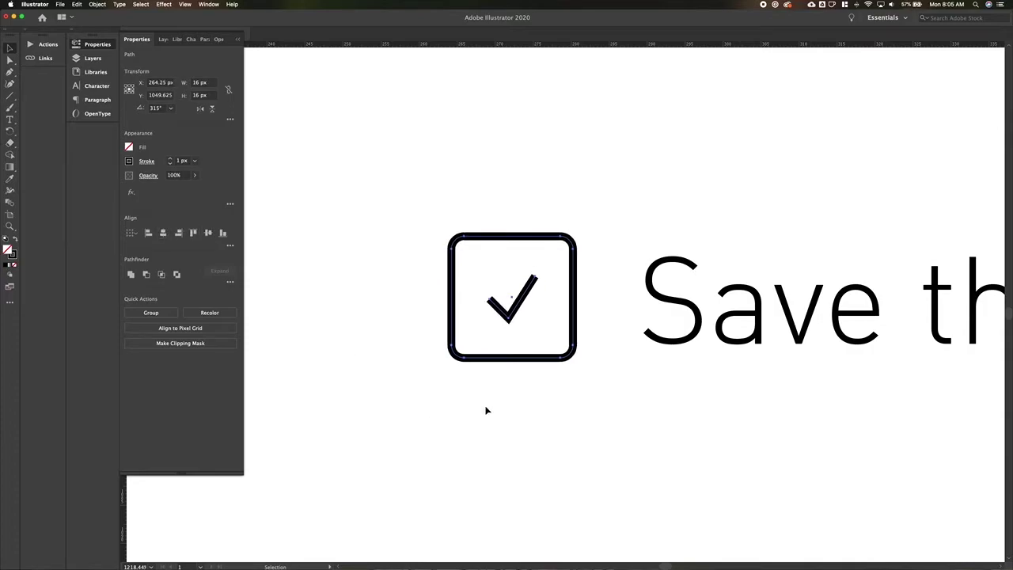
Nudge the checkbox and check mark together 2 px right, toward the save-card text.
key(Down)
key(Up)
key(Right)
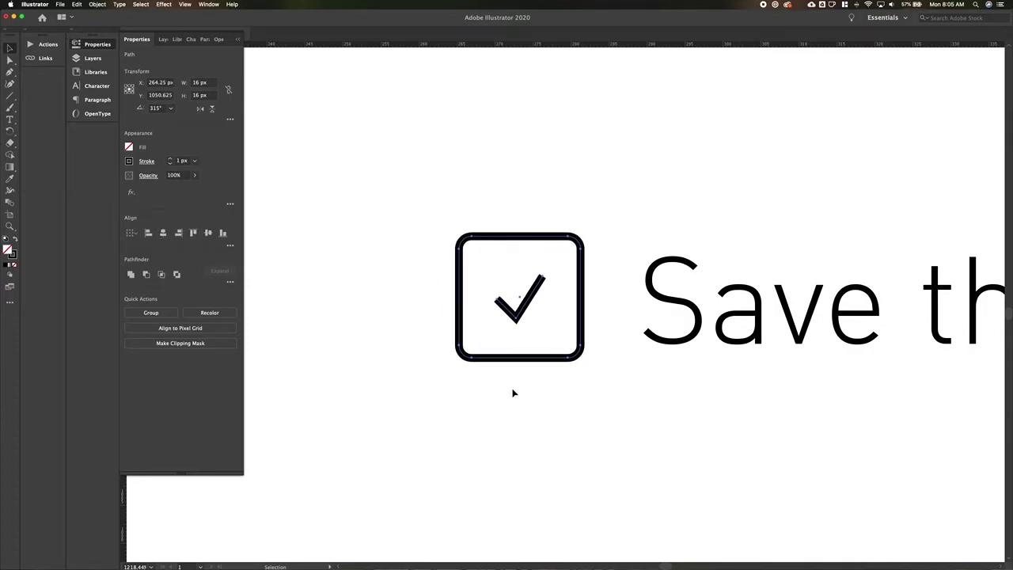
key(Right)
click(518, 341)
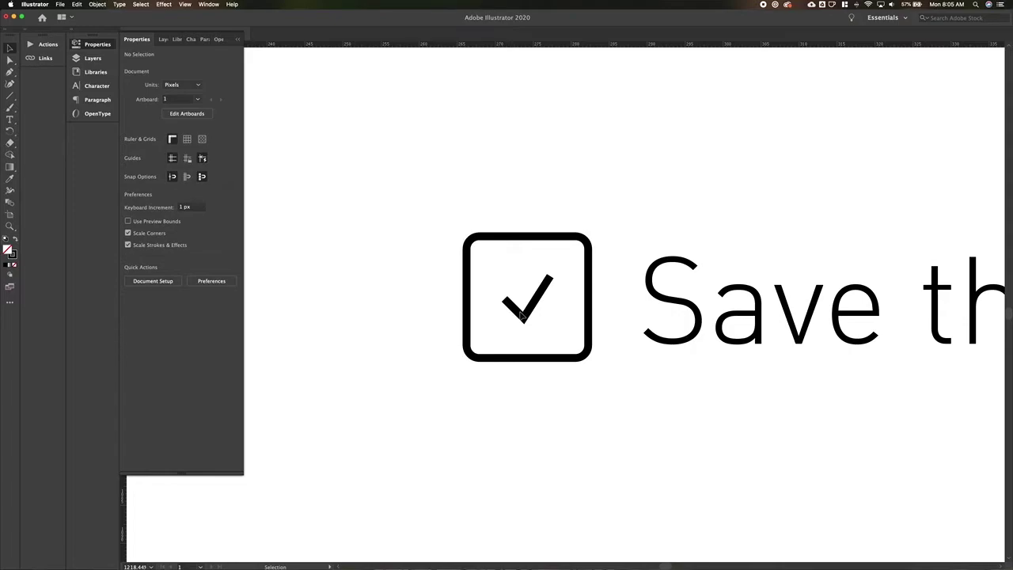
Give the check mark rounded caps and corners and a 2 px stroke.
click(505, 301)
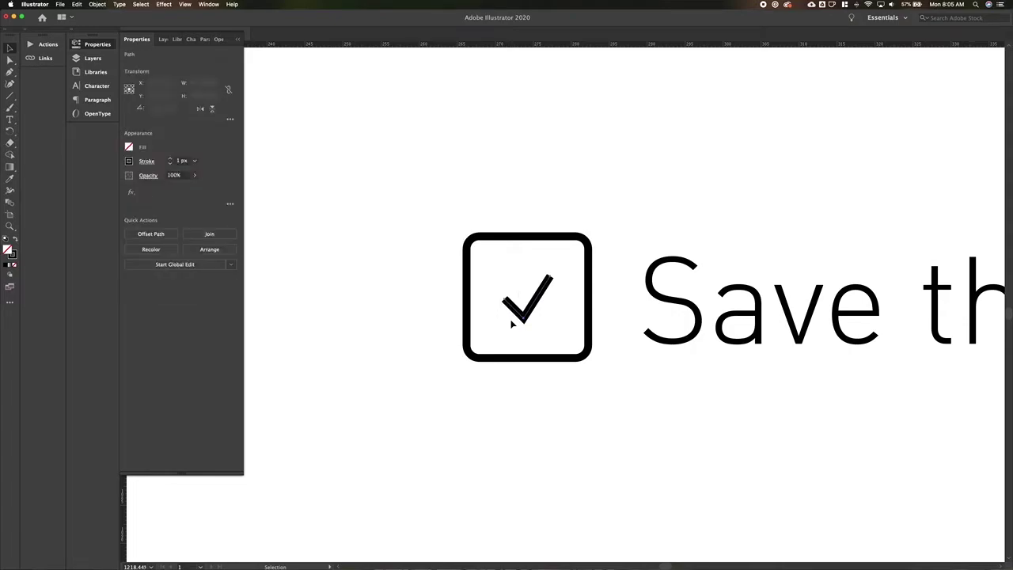
click(147, 162)
click(93, 187)
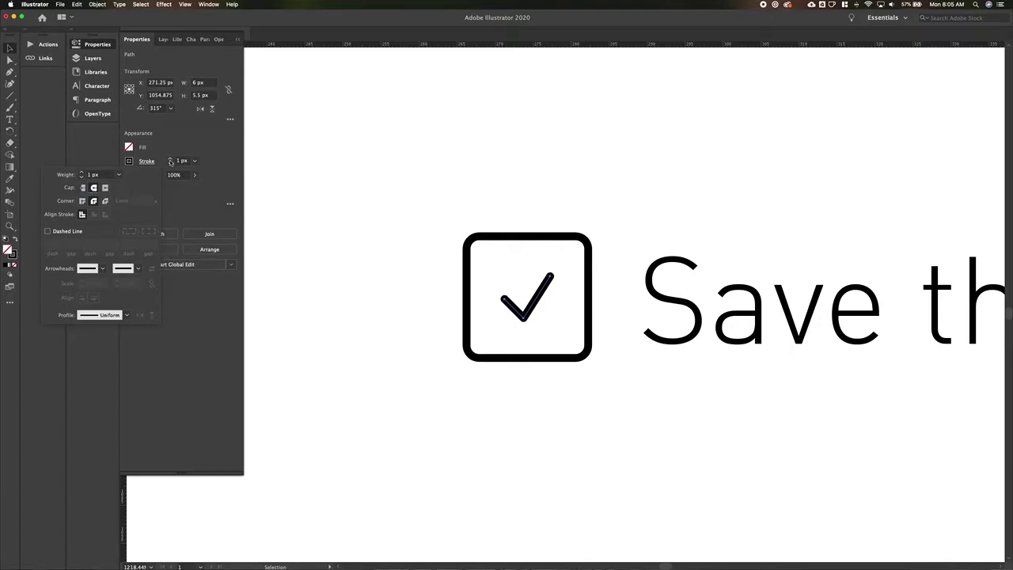
click(169, 160)
click(169, 160)
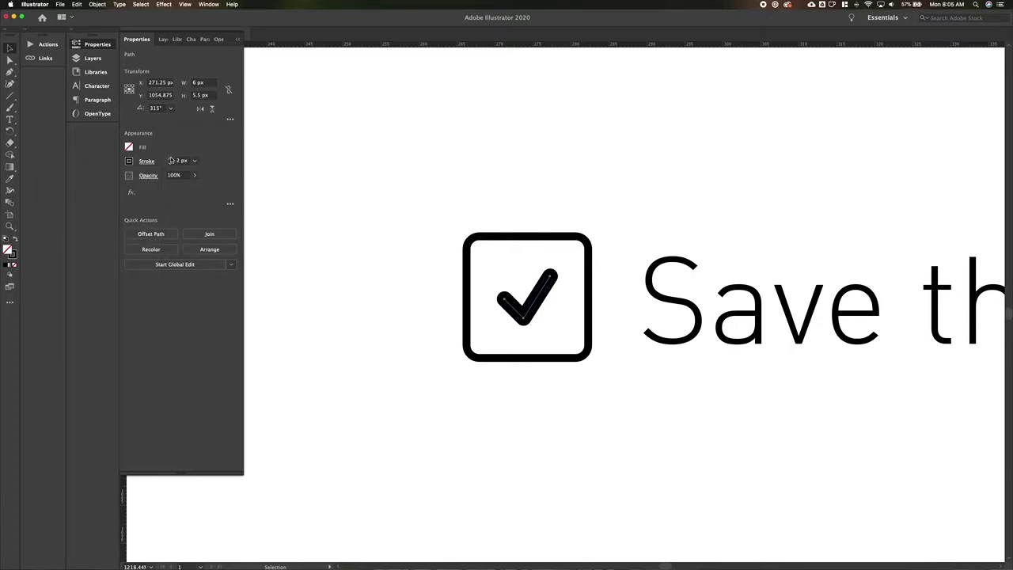
click(416, 312)
Group the checkbox with the save-card text and move the group to end at the inner right guide.
scroll(416, 313, down, 10)
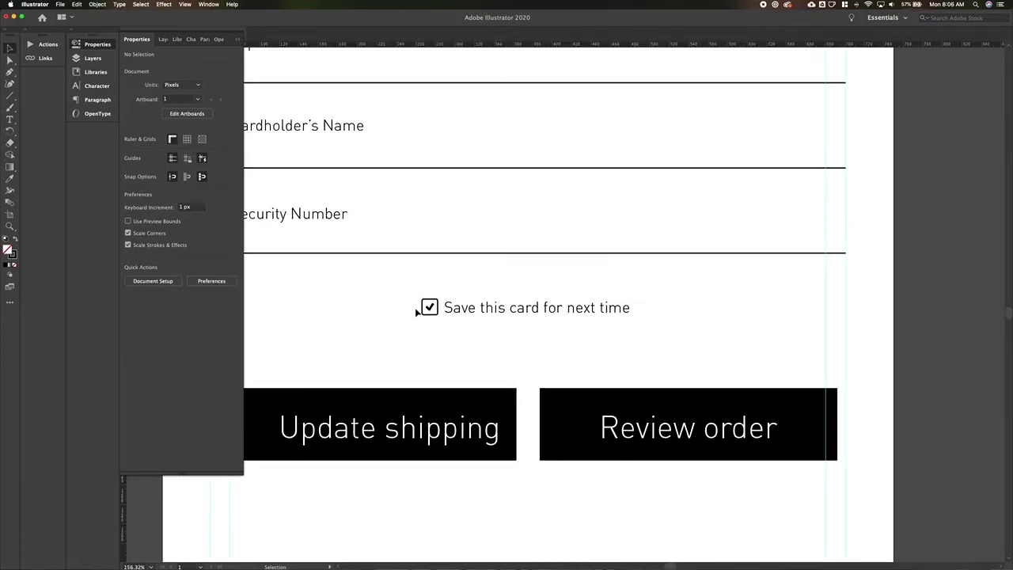
click(451, 315)
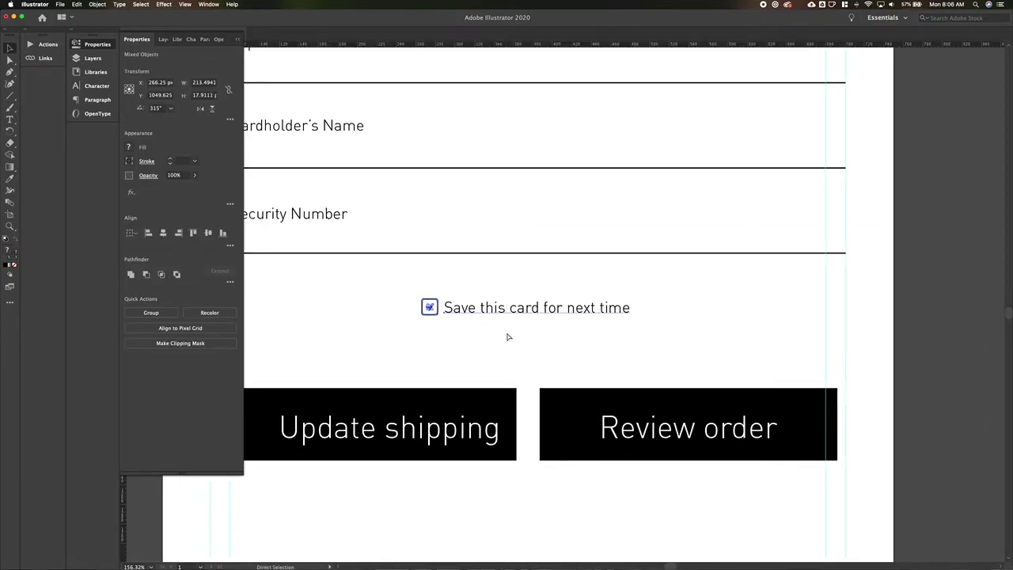
click(472, 346)
scroll(472, 346, down, 3)
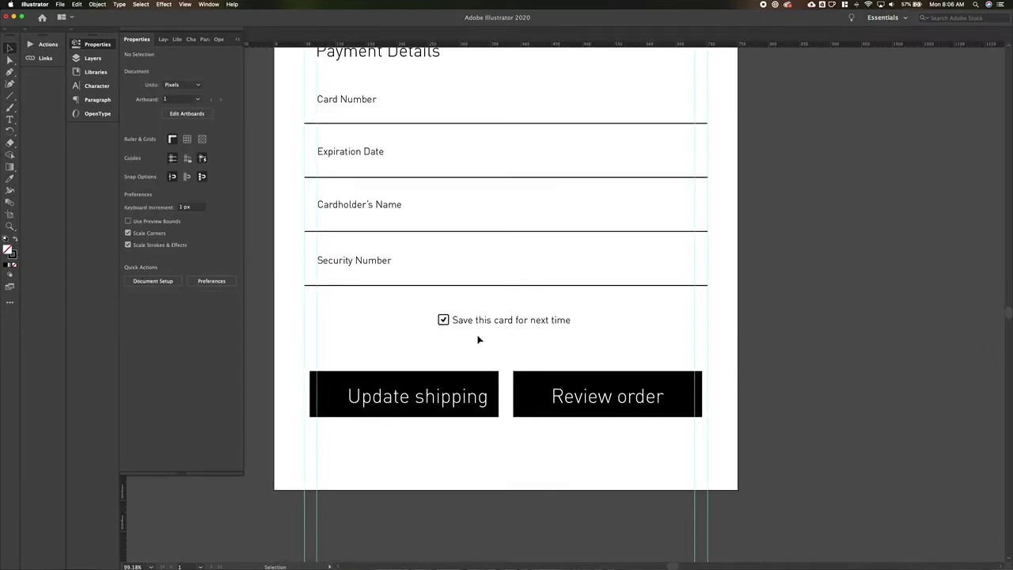
scroll(509, 326, up, 2)
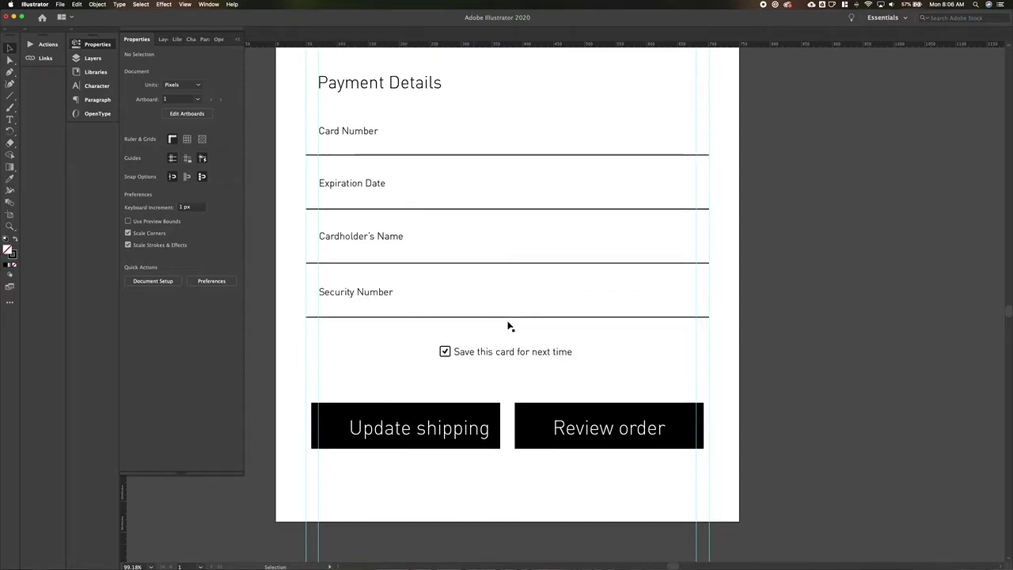
drag(497, 353, 620, 350)
click(591, 385)
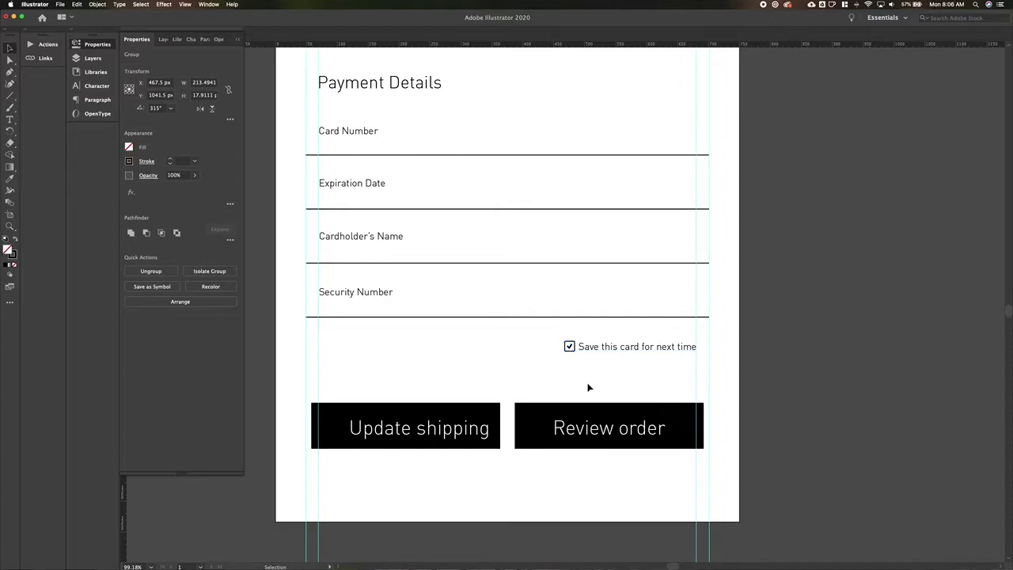
Nudge the save-card checkbox group down, away from the last divider line.
click(600, 347)
key(Down)
key(Down)
key(Down)
key(Down)
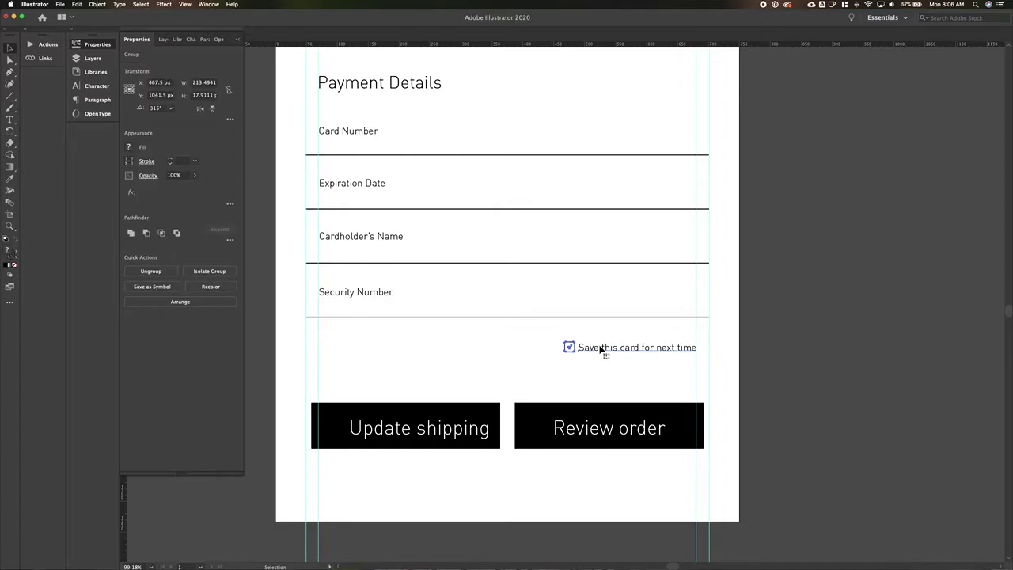
click(447, 351)
Lower the Total label and its $XXX amount slightly below the Tax row in the order summary.
scroll(448, 356, down, 2)
scroll(448, 356, up, 2)
scroll(475, 418, up, 3)
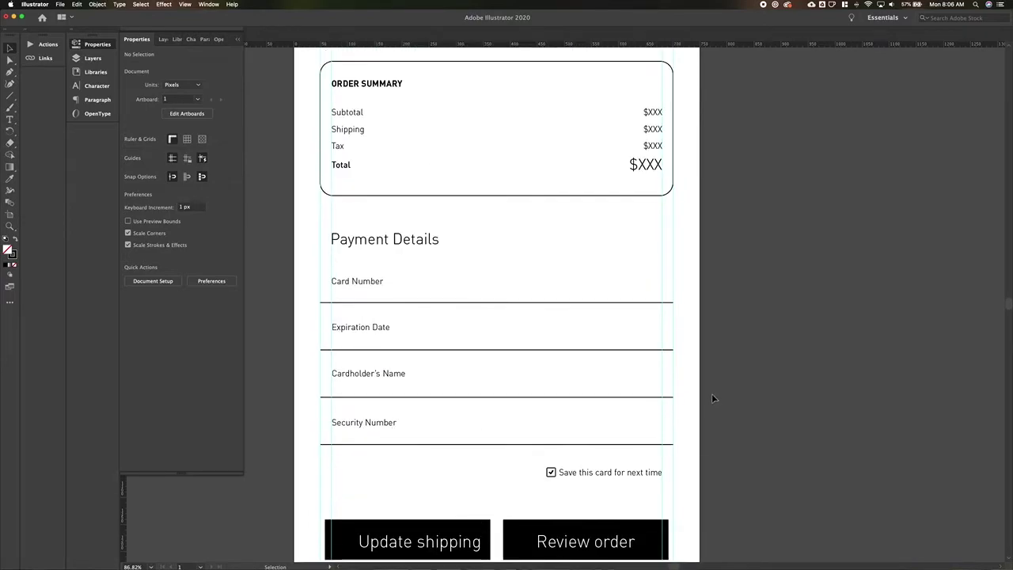
scroll(712, 398, down, 2)
scroll(713, 398, down, 1)
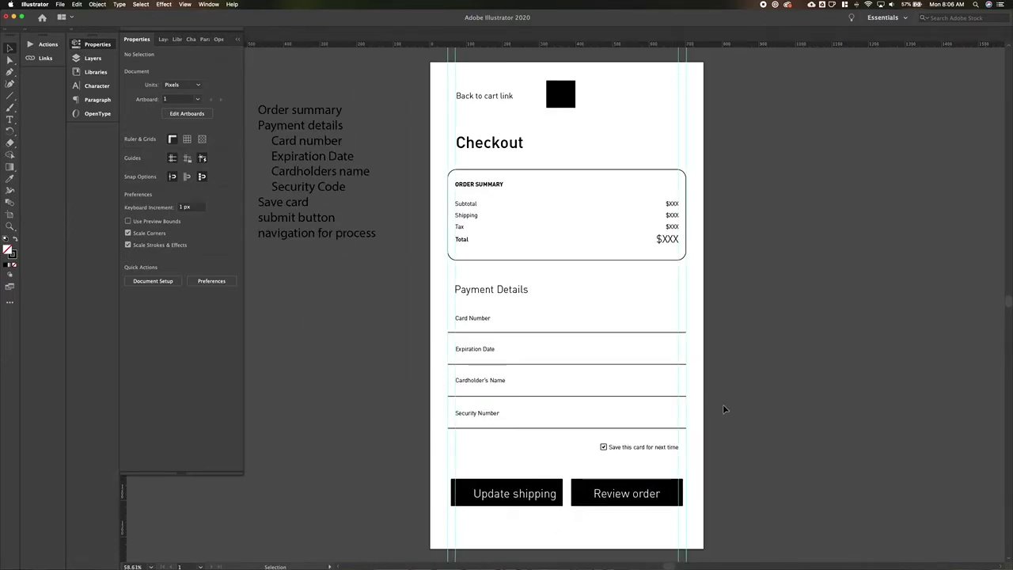
click(657, 242)
drag(662, 239, 663, 243)
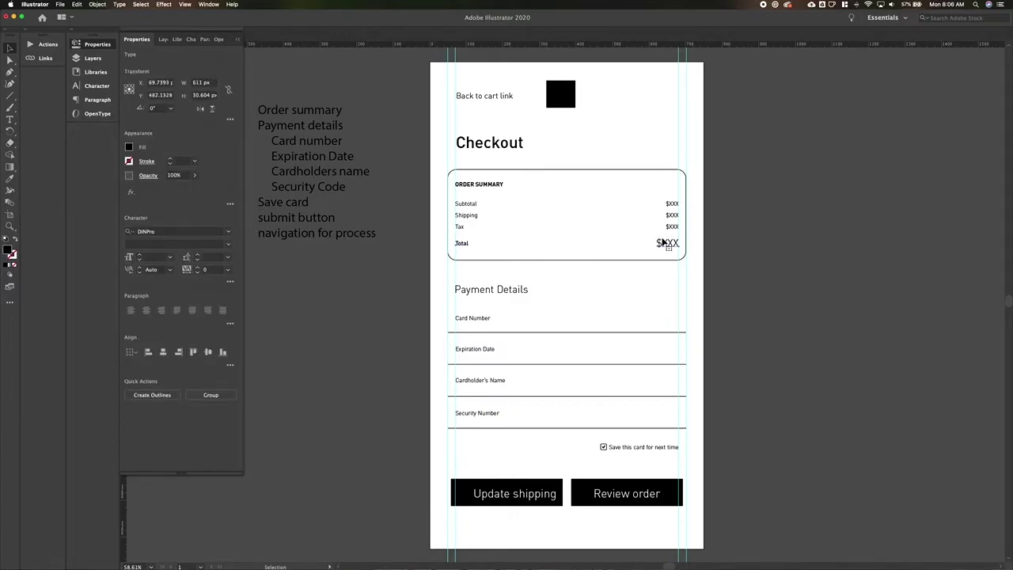
key(Up)
key(Up)
key(Up)
key(Up)
key(Up)
key(Up)
click(596, 280)
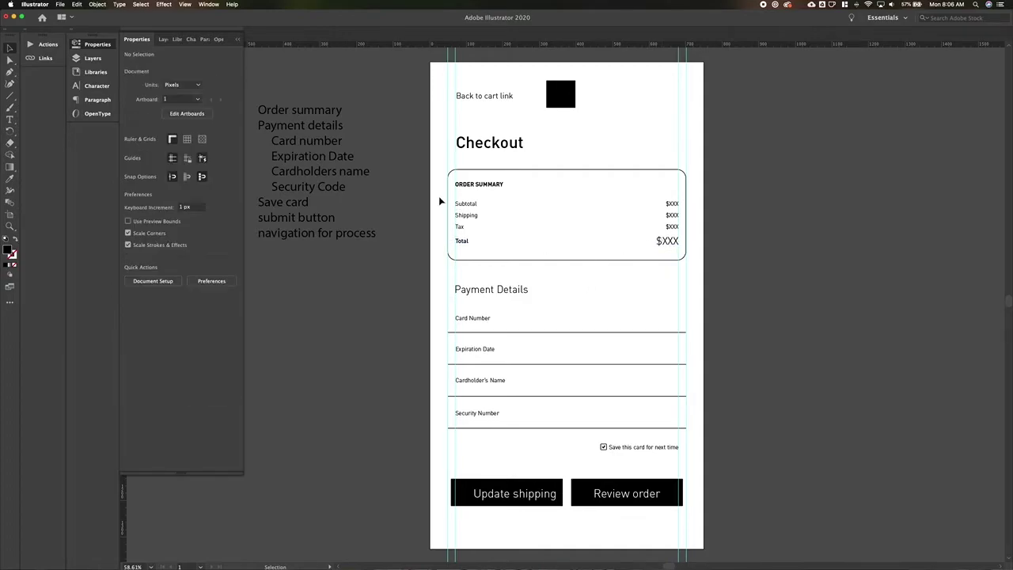
Extend the bottom edge of the order summary box slightly downward.
key(a)
drag(456, 248, 745, 284)
key(v)
click(728, 264)
scroll(428, 178, down, 3)
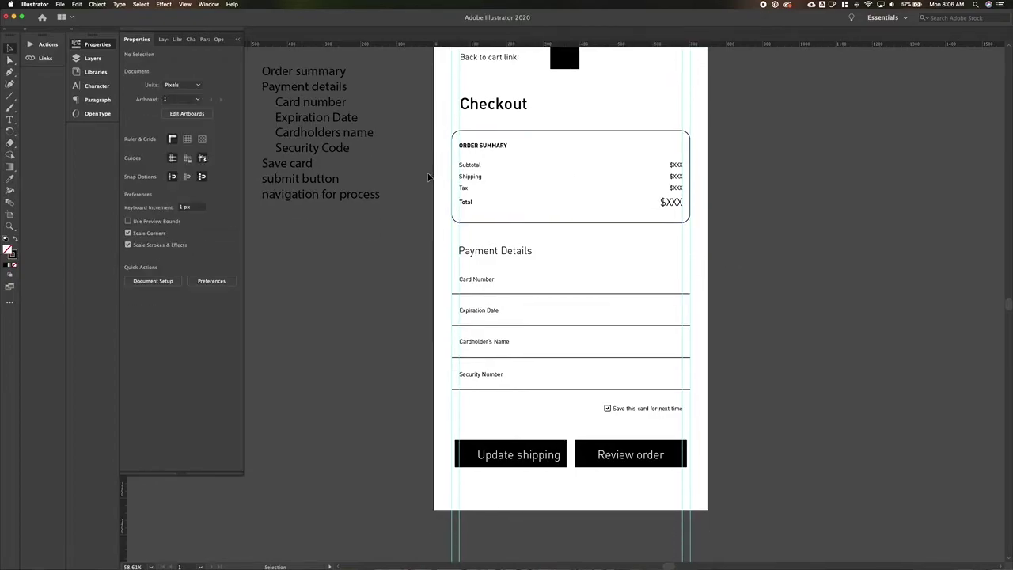
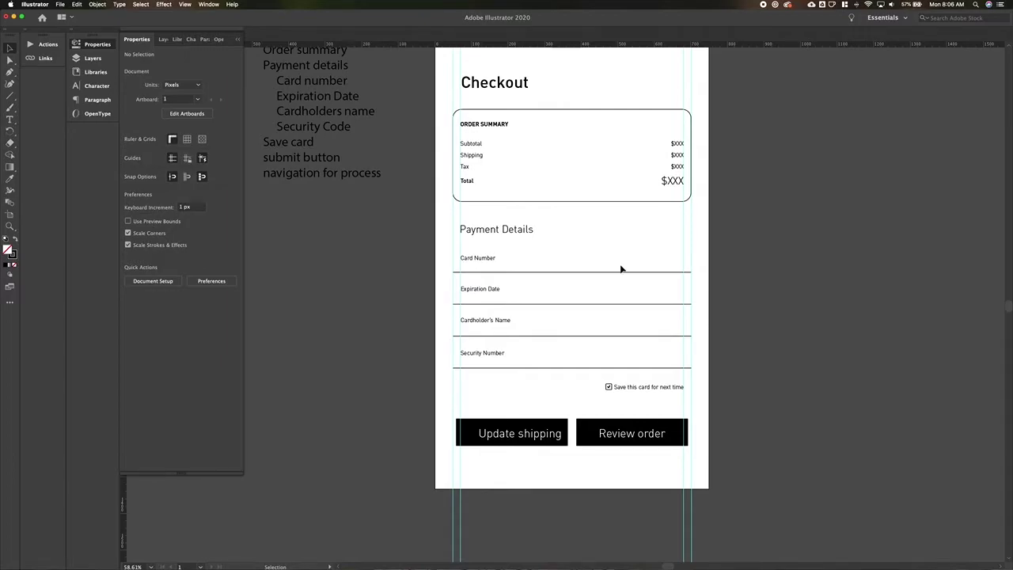
Copy an order summary $XXX text into the Card Number row and bottom-align it with the Card Number label.
scroll(648, 280, up, 3)
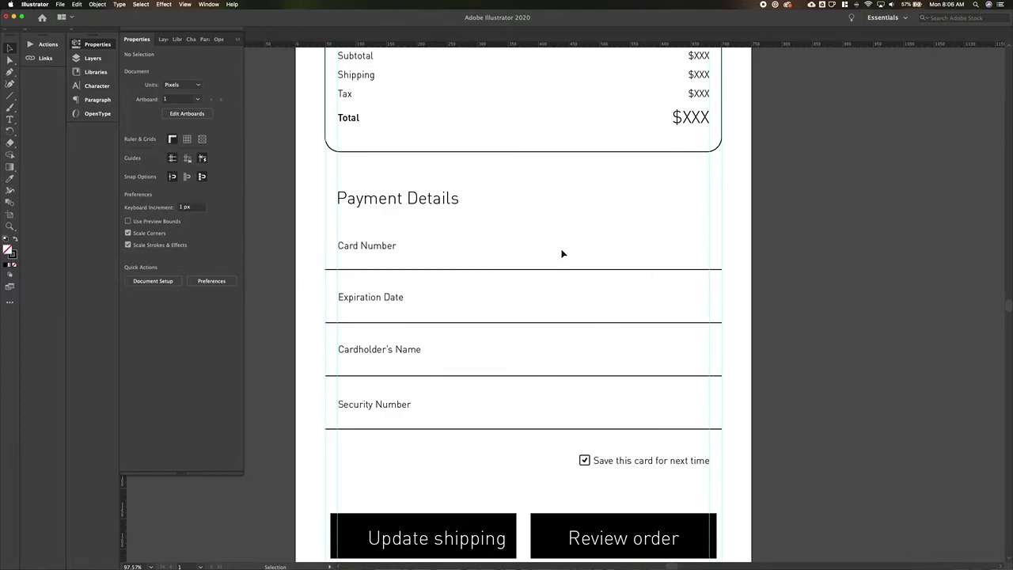
drag(698, 94, 695, 237)
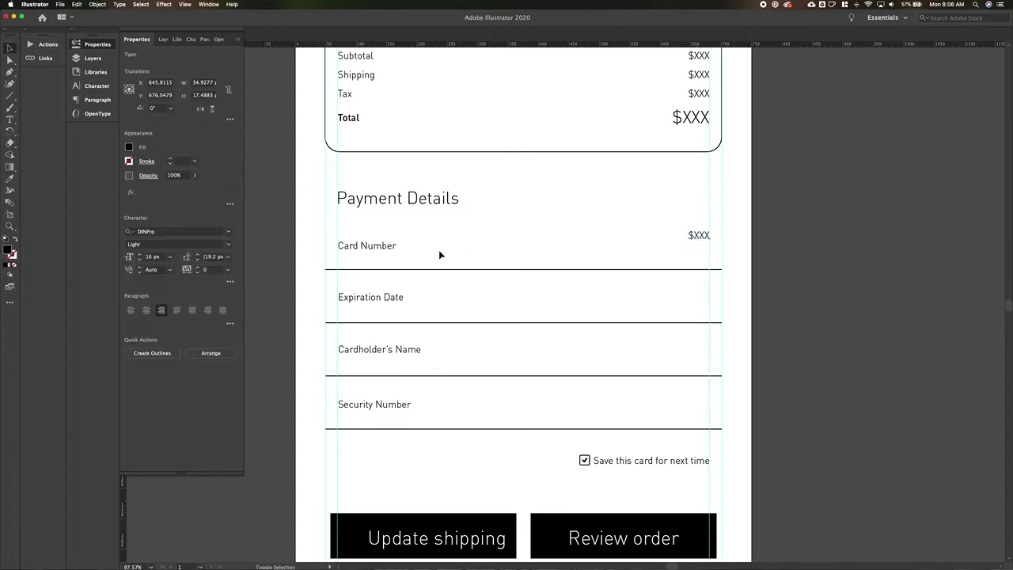
shift+click(395, 249)
click(222, 352)
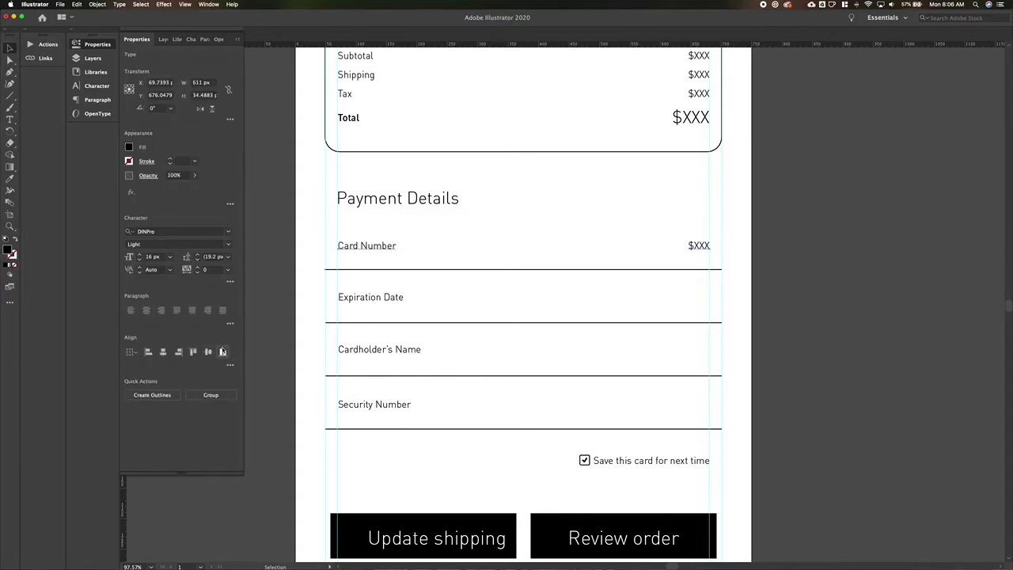
Replace the copied $XXX text in the Card Number row with 0000.
click(718, 253)
key(t)
double_click(701, 245)
text(0000)
key(Escape)
click(765, 230)
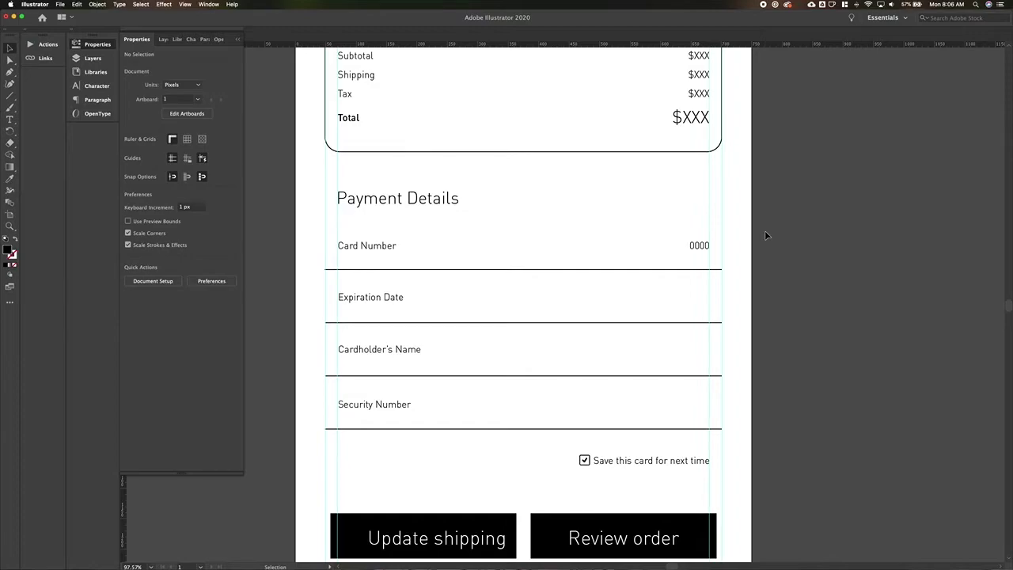
Draw a black 8 px circle and place it just before the 0000 text in the Card Number row.
key(\)
scroll(650, 221, up, 3)
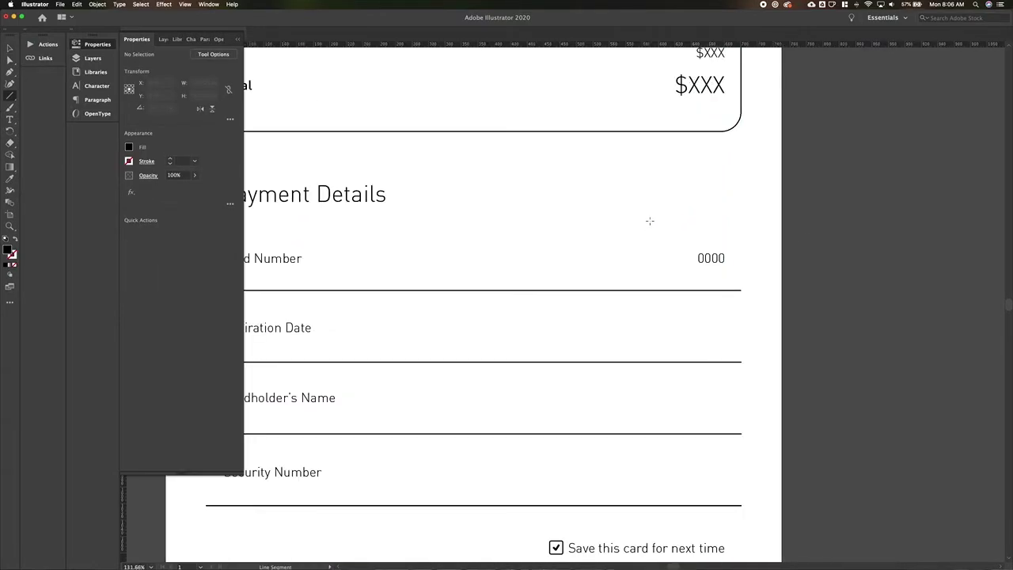
scroll(649, 220, up, 4)
key(l)
drag(586, 248, 591, 253)
key(v)
drag(668, 285, 714, 276)
key(Left)
key(Left)
key(Left)
key(Left)
key(Left)
key(Left)
key(Left)
key(Left)
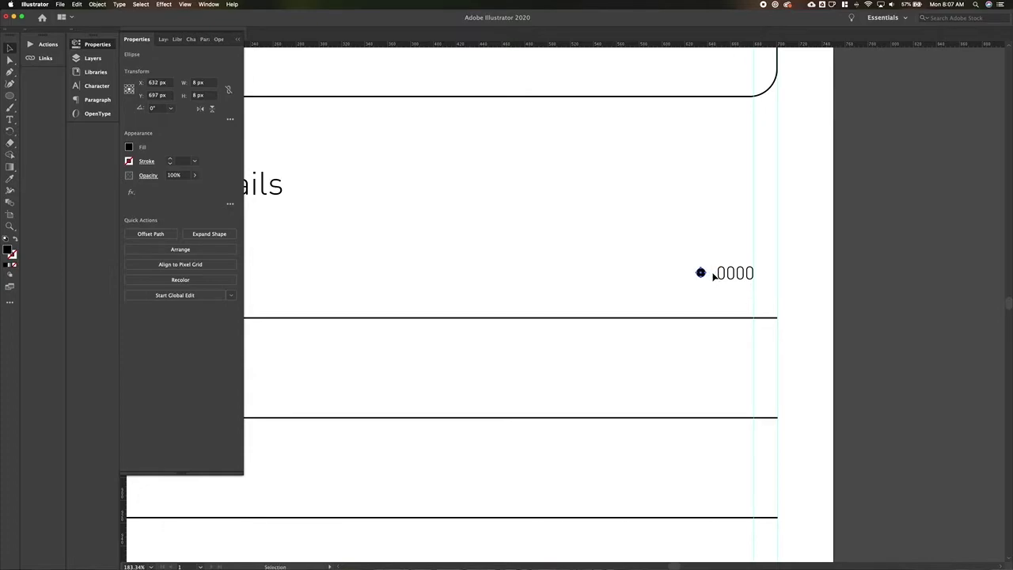
Duplicate the circle into a horizontal row of four dots and distribute their centers evenly.
scroll(713, 275, up, 5)
click(688, 299)
click(672, 271)
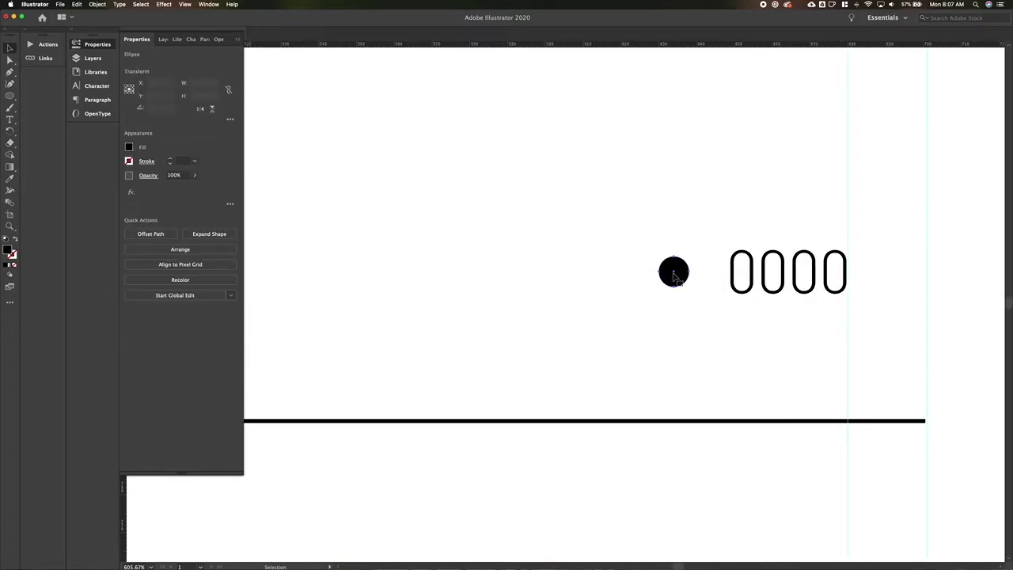
drag(672, 272, 656, 275)
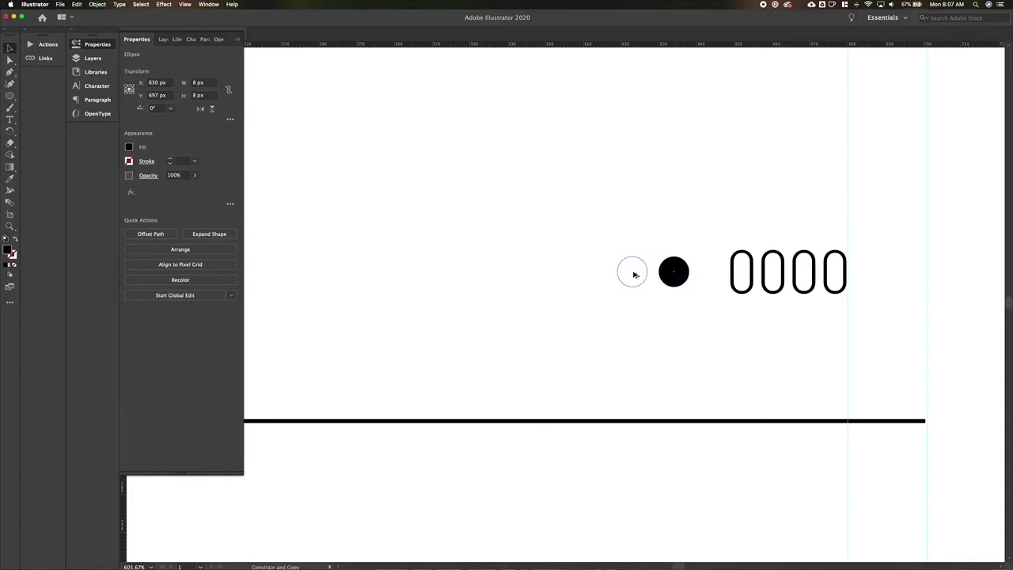
drag(635, 275, 554, 274)
drag(547, 237, 672, 298)
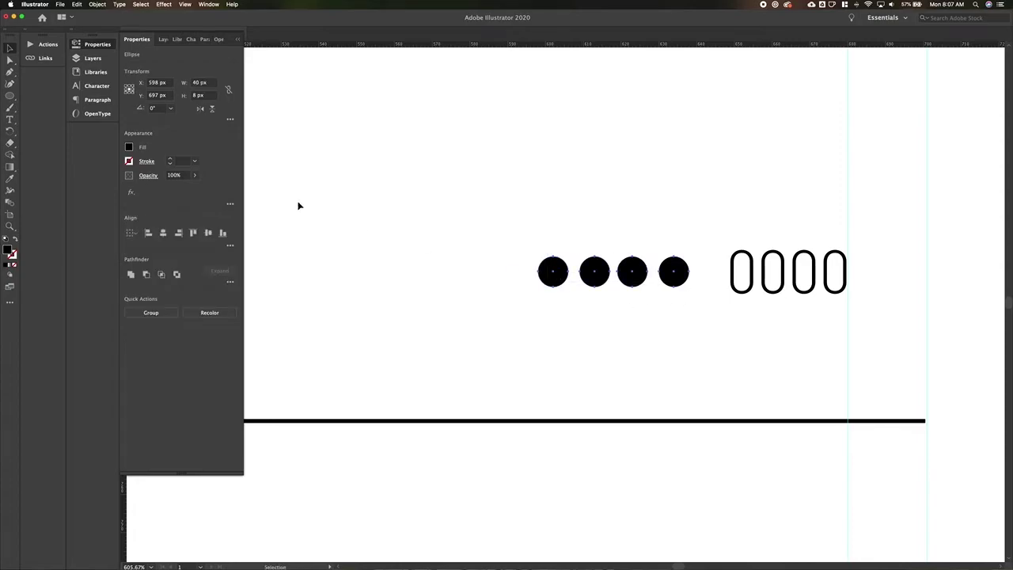
click(230, 245)
click(208, 302)
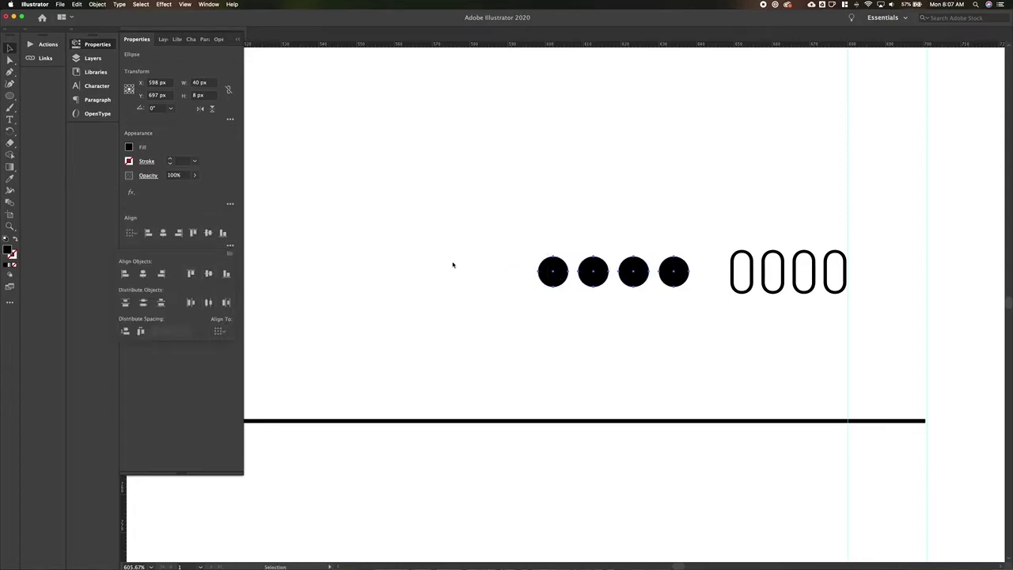
Duplicate the row of four dots so three sets of masked digits precede 0000.
scroll(530, 237, down, 5)
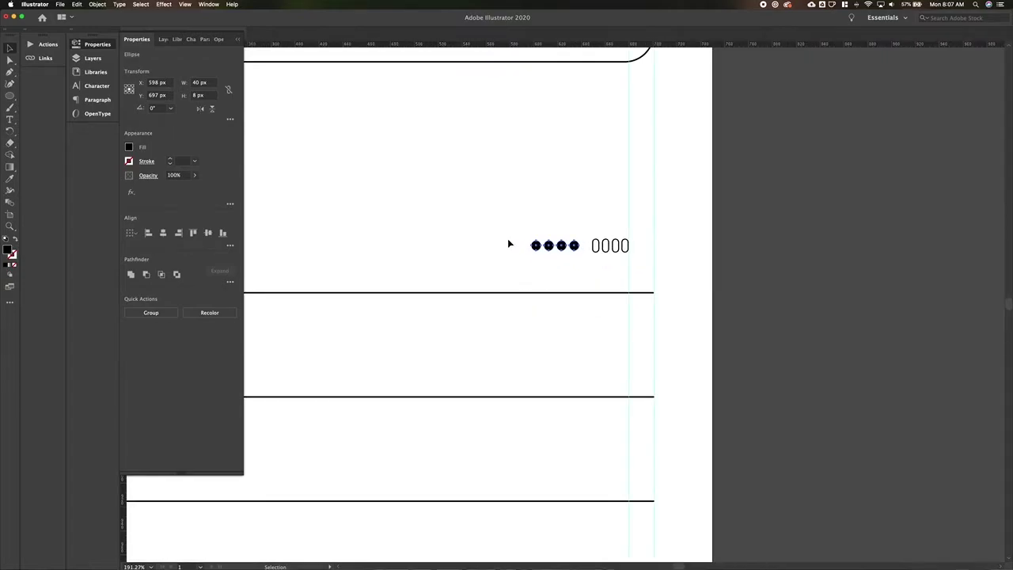
scroll(586, 285, left, 5)
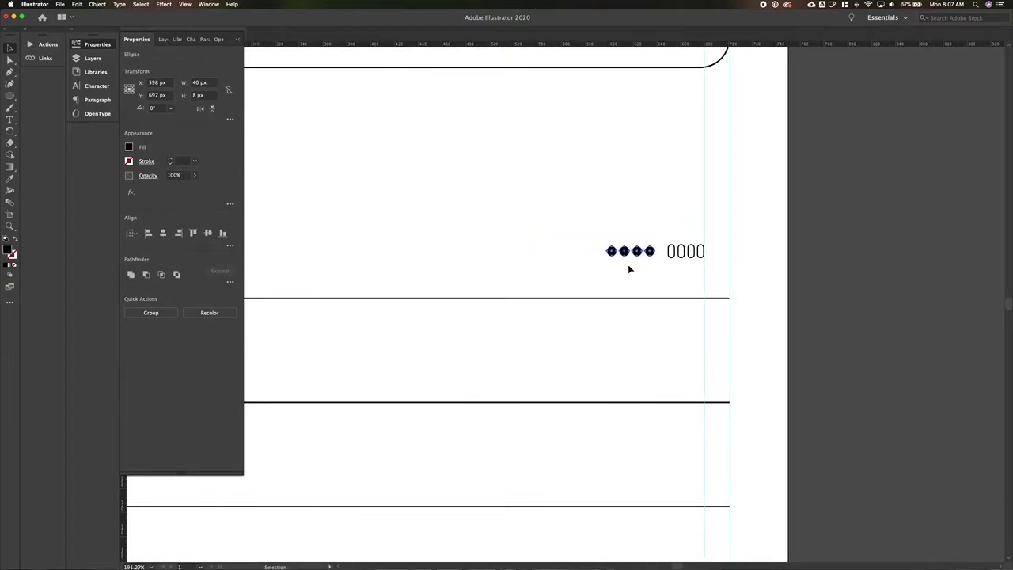
drag(719, 243, 598, 245)
click(620, 219)
scroll(622, 217, down, 5)
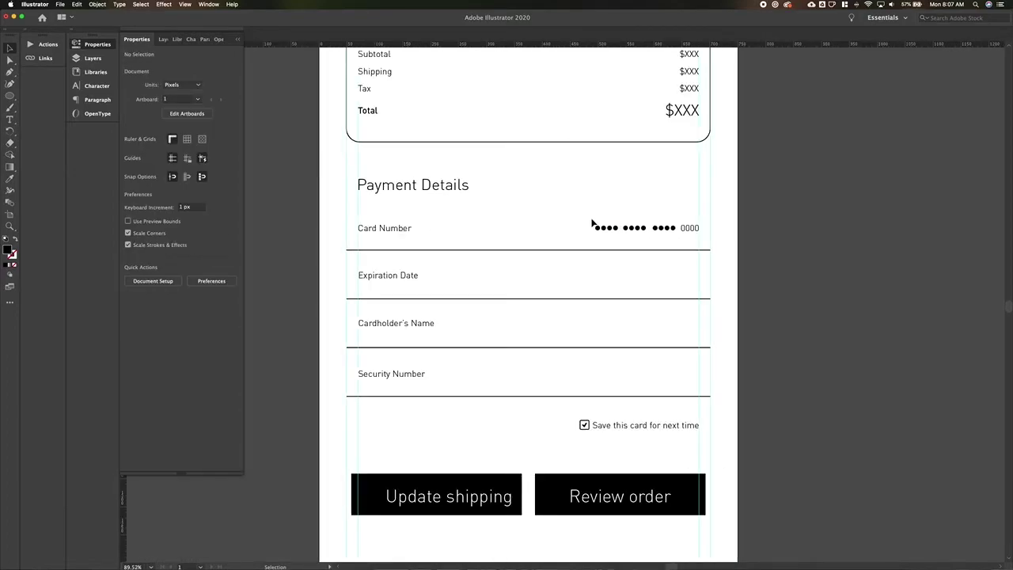
Group the middle set of dots and distribute the three dot groups evenly across the Card Number row.
drag(622, 244, 648, 244)
key(super+g)
key(v)
shift+click(674, 229)
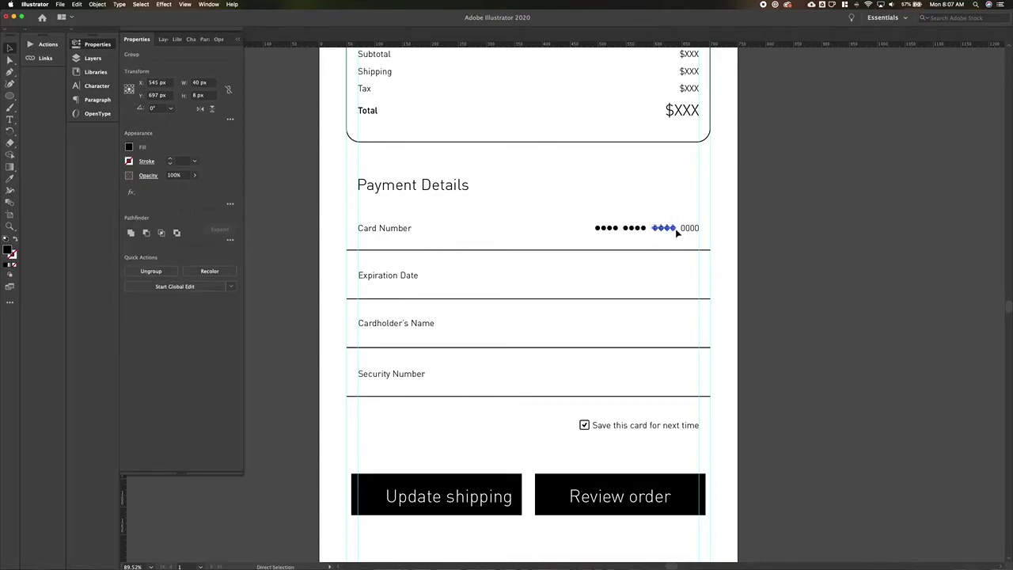
shift+click(597, 231)
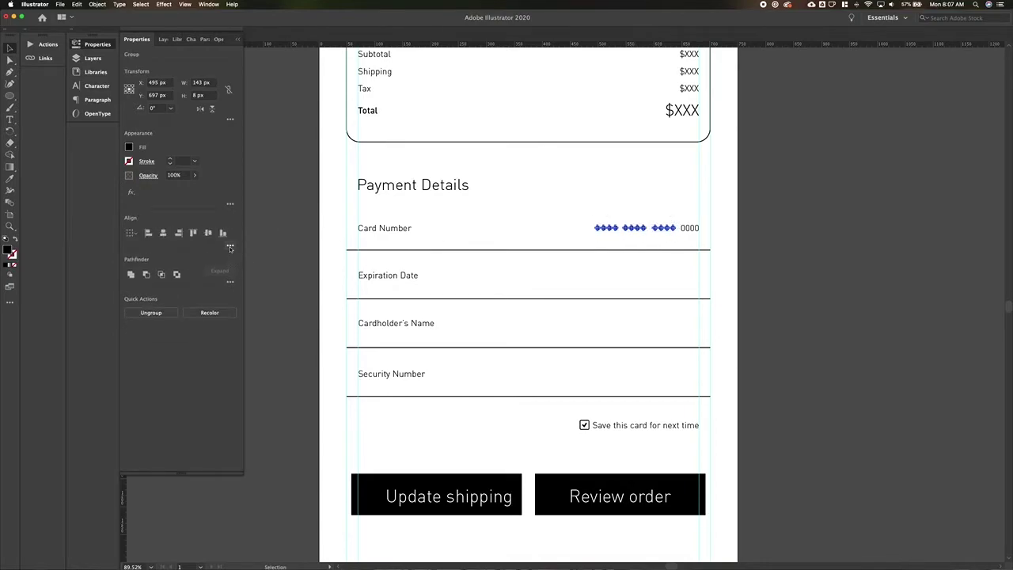
click(229, 245)
click(208, 302)
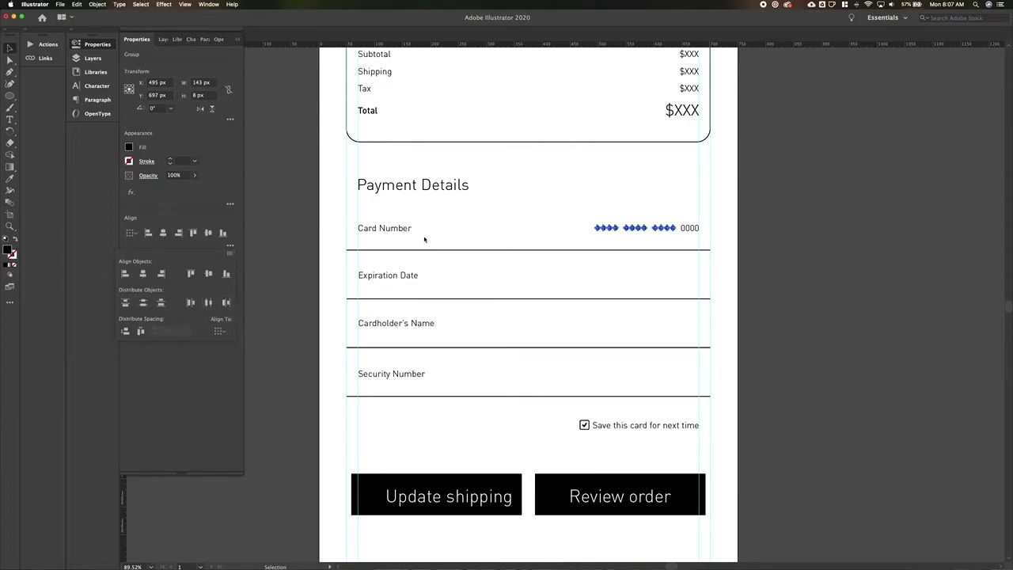
Nudge the three dot groups slightly away from the 0000 text.
key(Left)
key(Left)
key(Left)
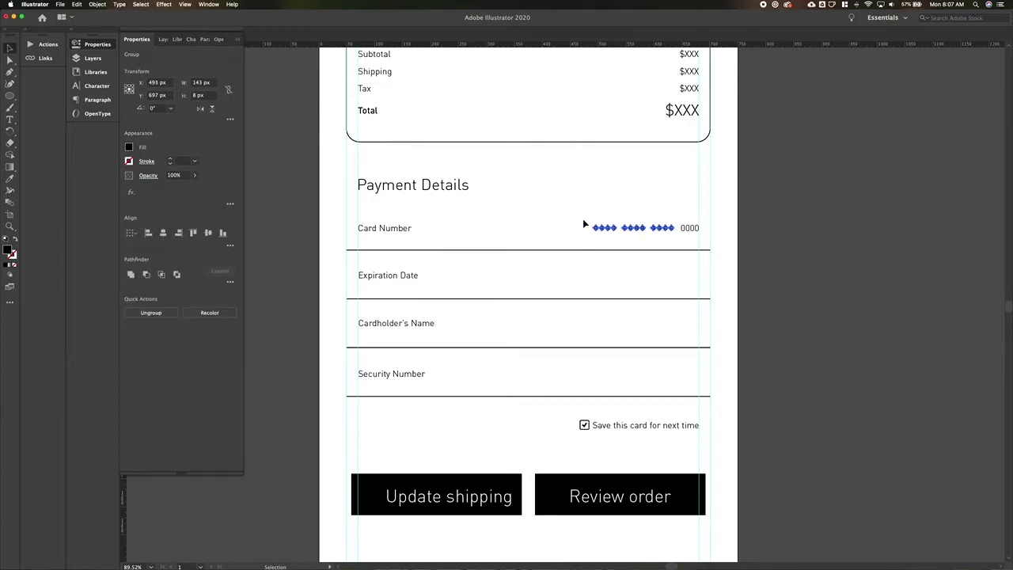
click(611, 193)
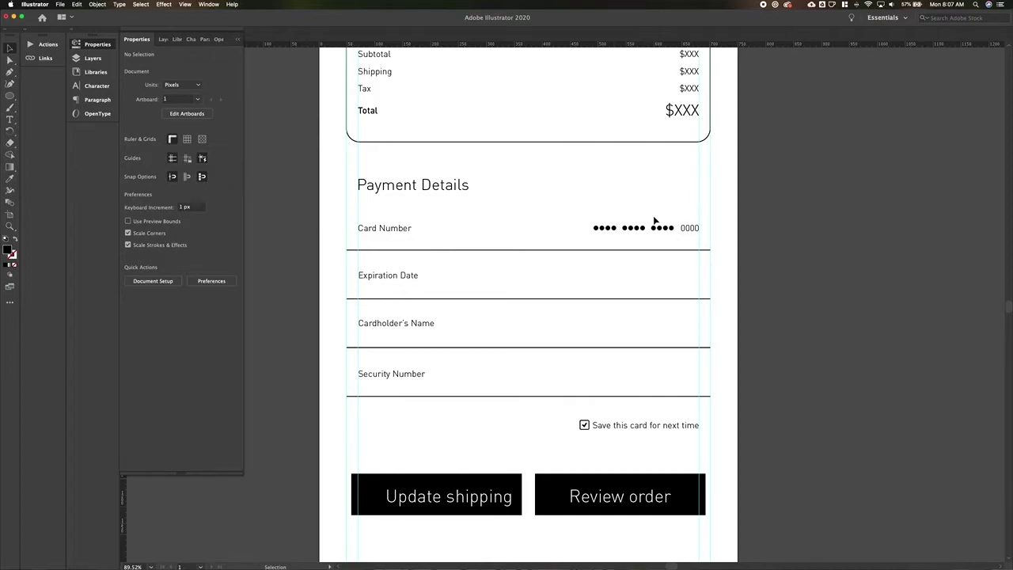
Copy the 0000 text into the Expiration Date row and bottom-align it with the Expiration Date label.
drag(690, 232, 686, 266)
shift+click(407, 275)
click(224, 353)
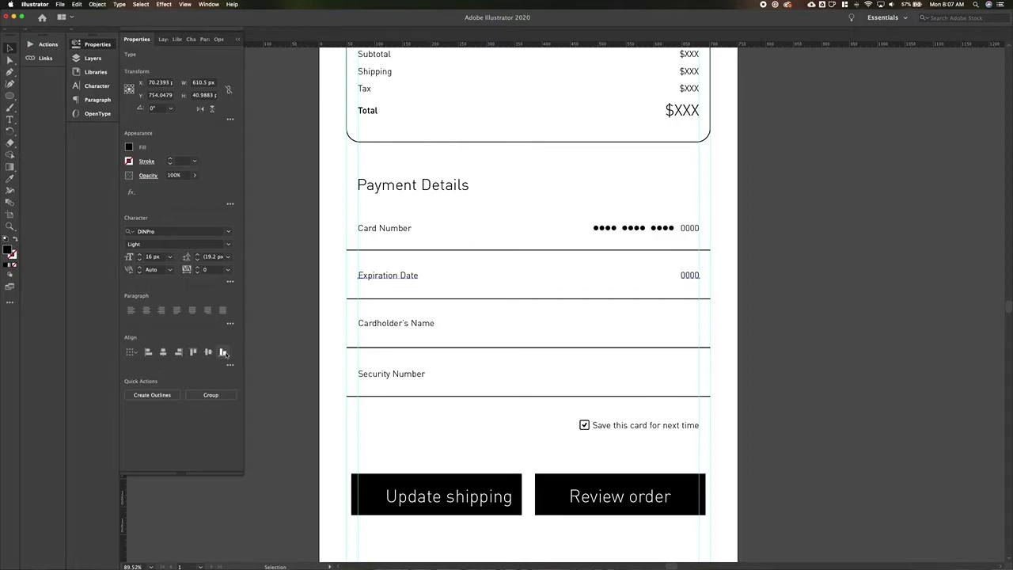
Change the copied 0000 text in the Expiration Date row to 10/23.
click(604, 271)
key(t)
double_click(690, 276)
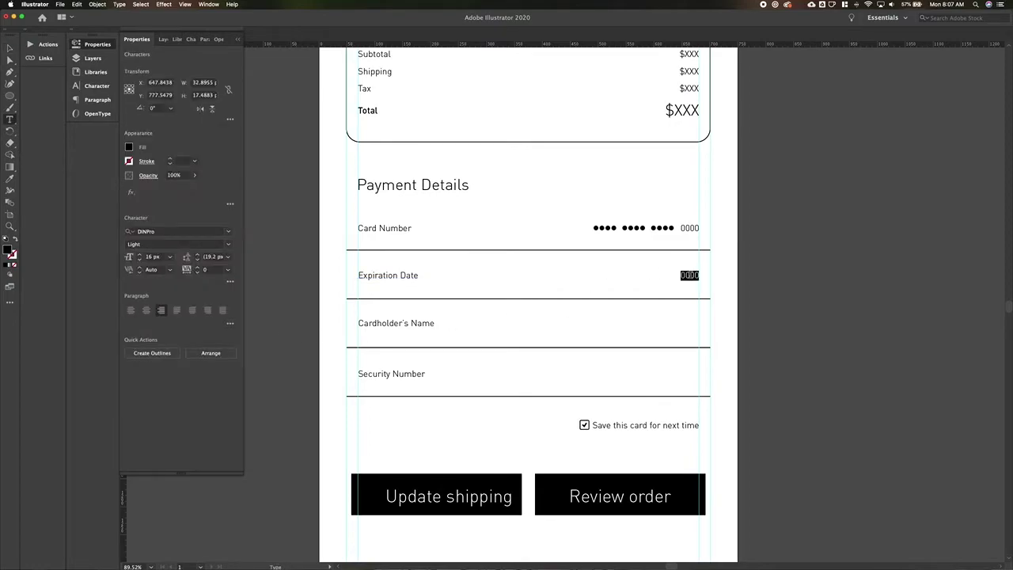
text(0)
text(0/23)
key(Escape)
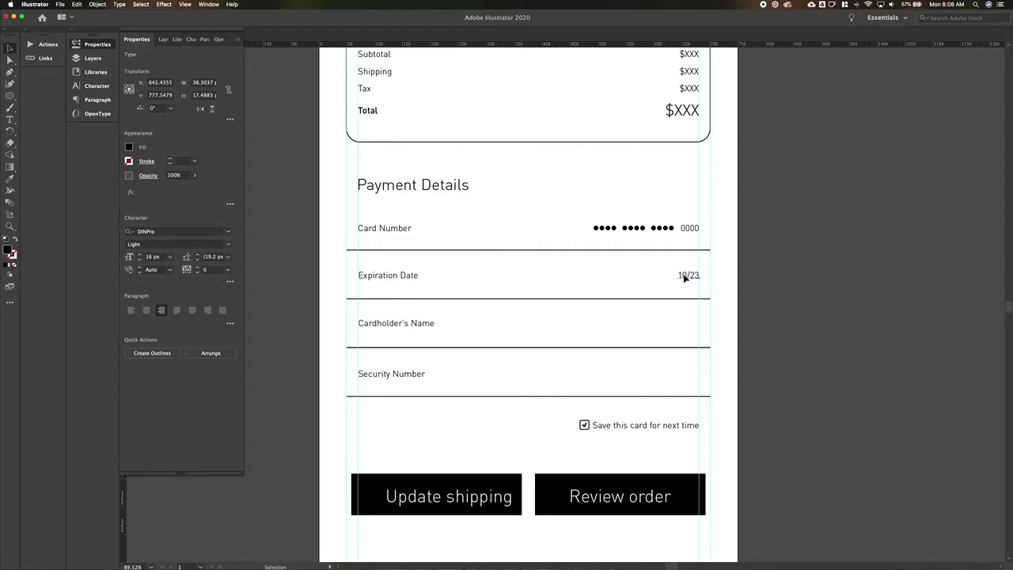
Copy the 10/23 text into the Cardholder's Name row, bottom-align it with the label, and replace it with a sample cardholder name.
drag(685, 277, 685, 321)
shift+click(402, 324)
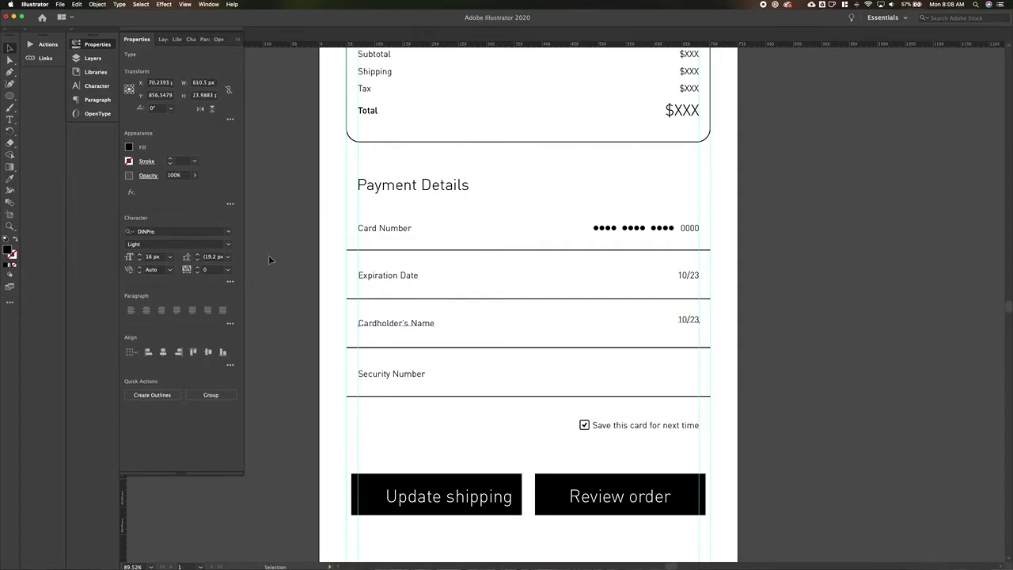
click(709, 319)
key(t)
double_click(692, 322)
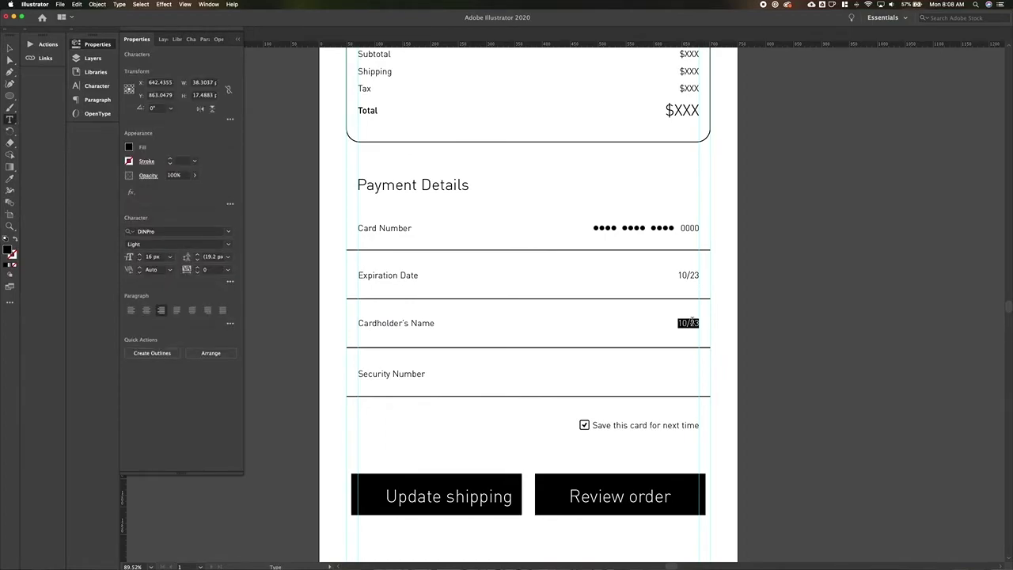
text(Cardi McCardholder)
click(9, 48)
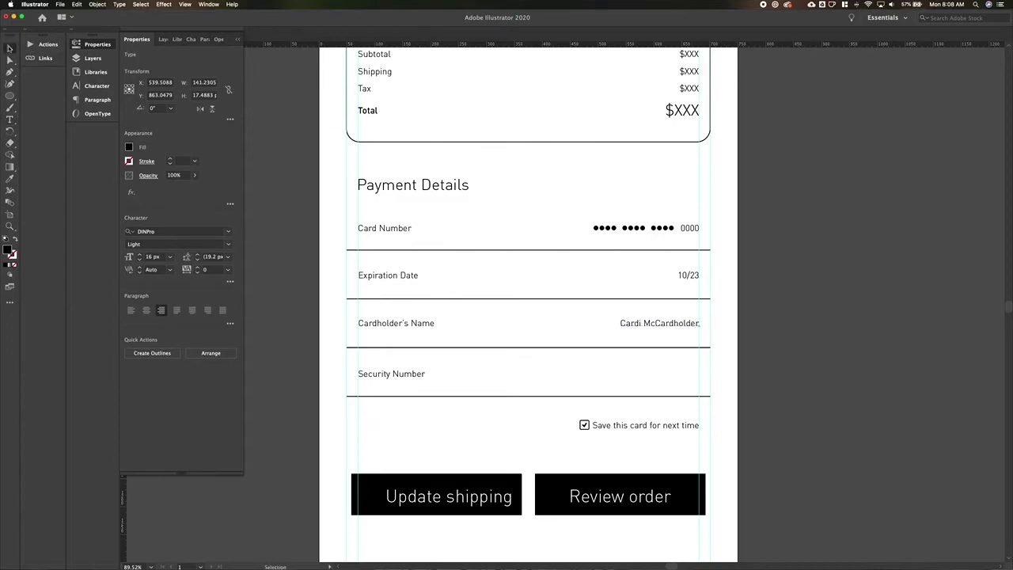
click(746, 319)
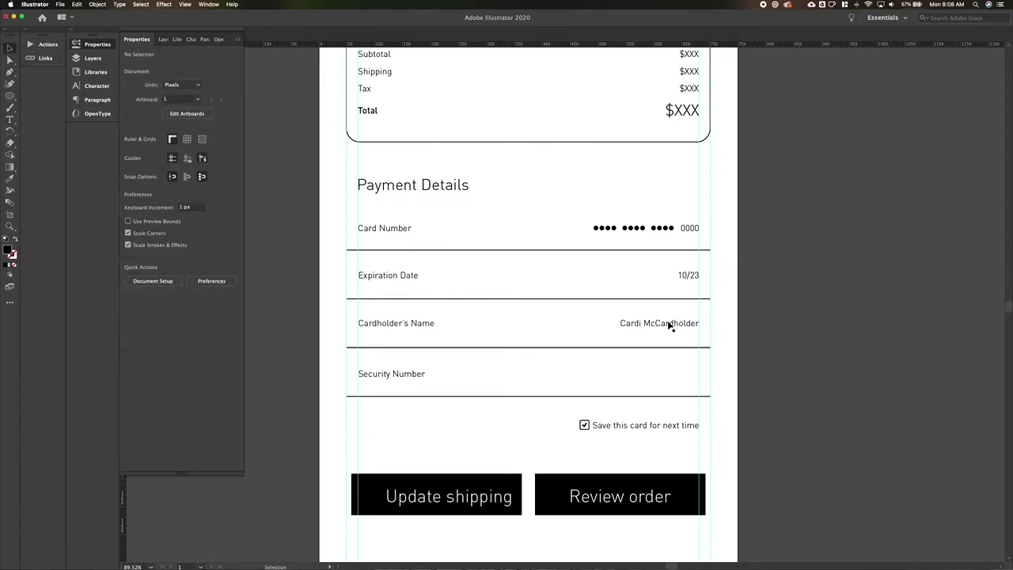
drag(683, 279, 685, 371)
key(shift+Down)
click(741, 377)
key(t)
triple_click(691, 372)
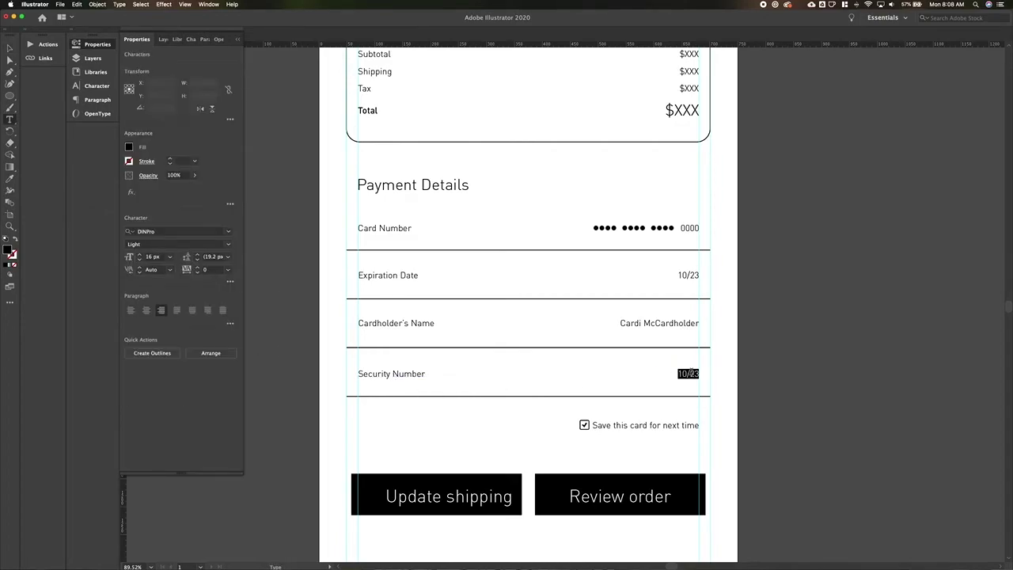
click(9, 47)
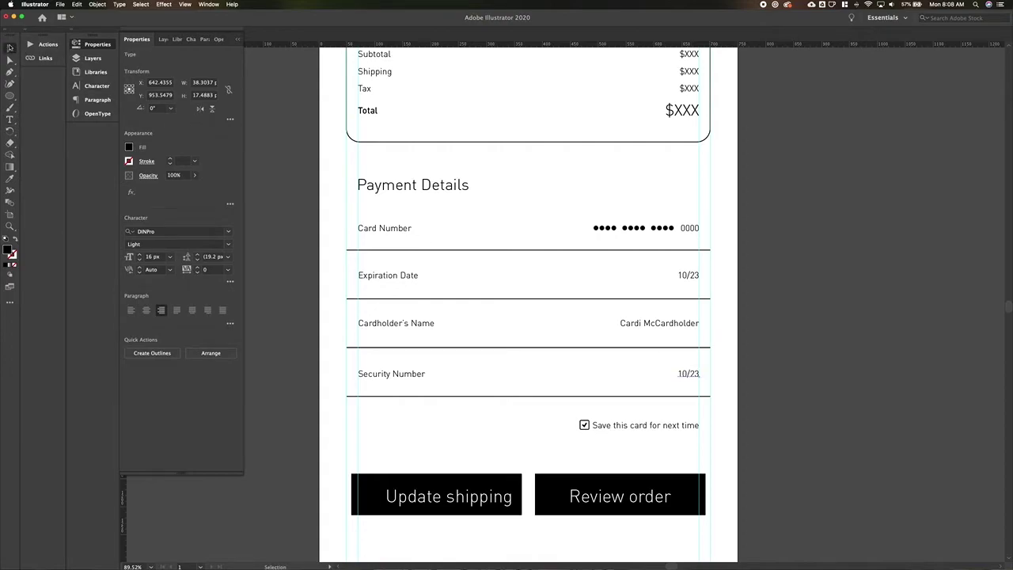
key(Delete)
Copy one group of four dots into the Security Number row and bottom-align it with the Security Number label.
drag(663, 230, 677, 371)
shift+click(419, 382)
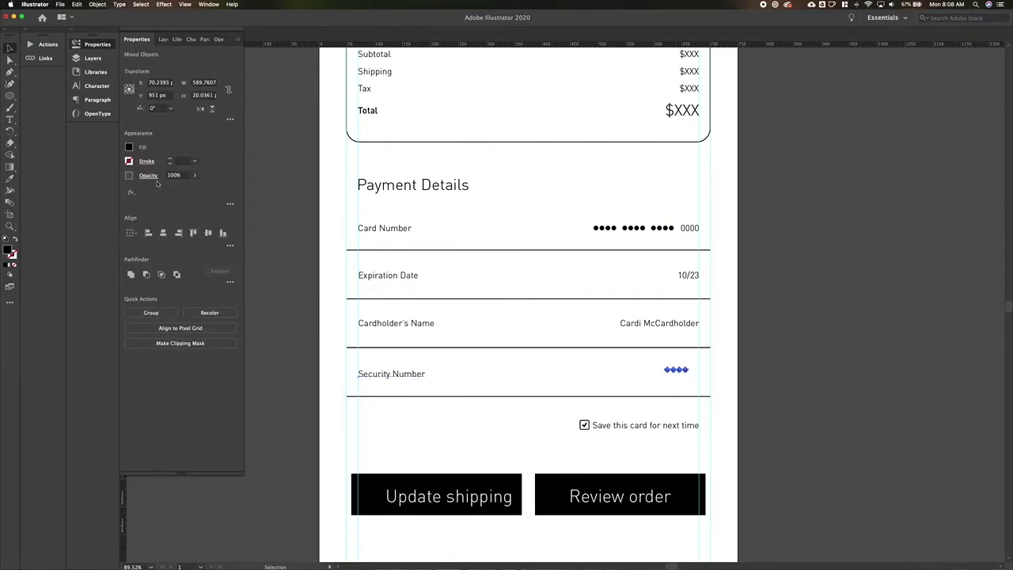
click(224, 233)
Select the Security Number dots together with the card number's 0000 text for alignment.
click(652, 377)
click(676, 378)
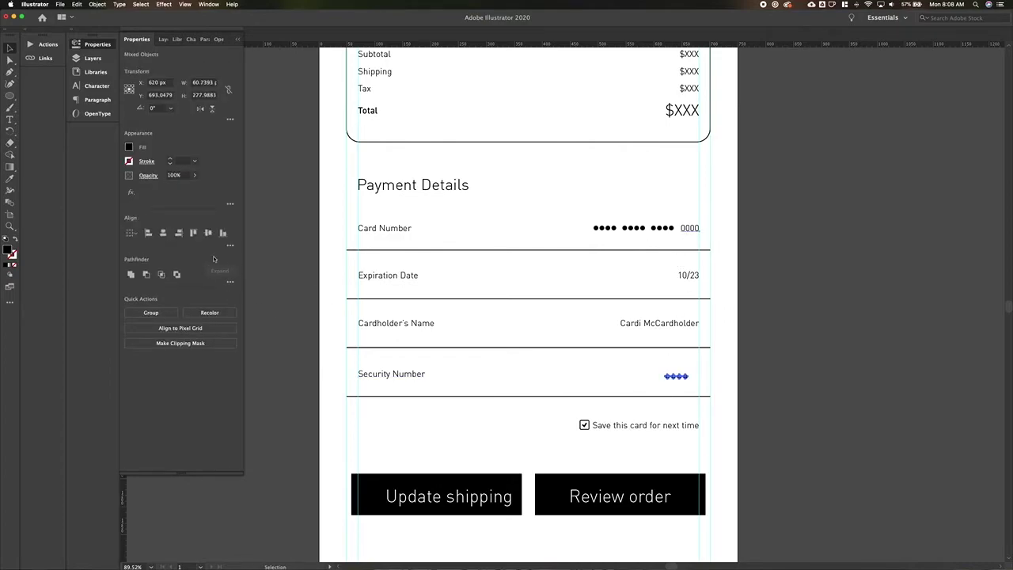
Align the Security Number dots with the right edge of the card number's digits and delete the leftmost dot, leaving three.
click(179, 232)
click(708, 379)
key(a)
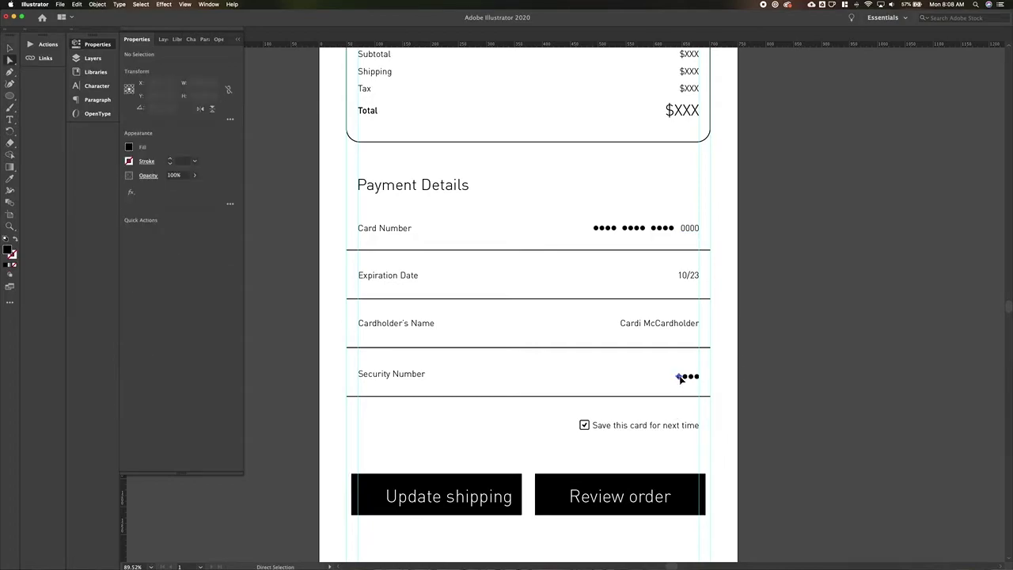
key(v)
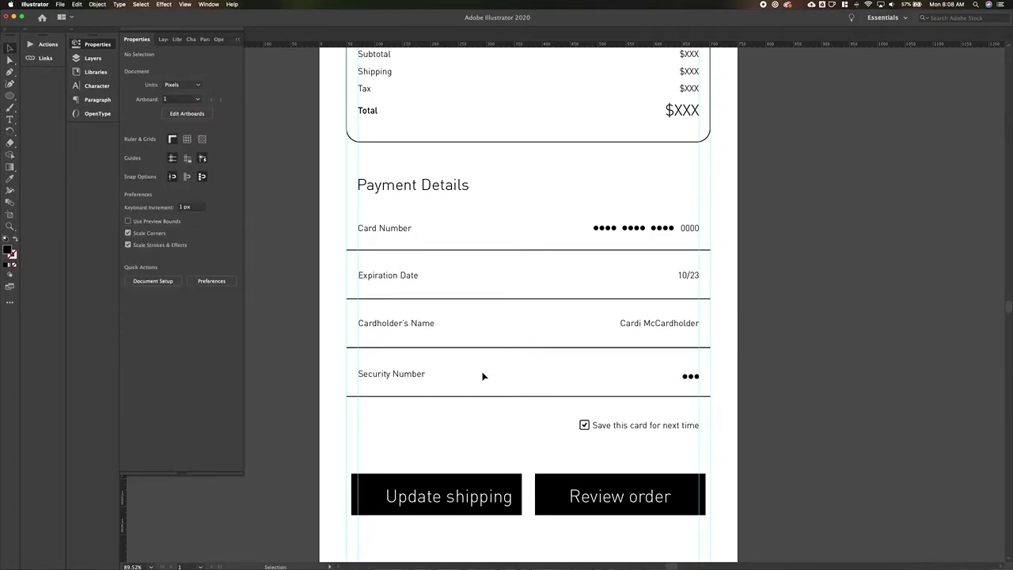
Move the Security Number label and its dots up together by about 4 px within their row.
click(405, 378)
drag(814, 366, 394, 377)
key(Up)
key(Up)
key(Up)
key(Up)
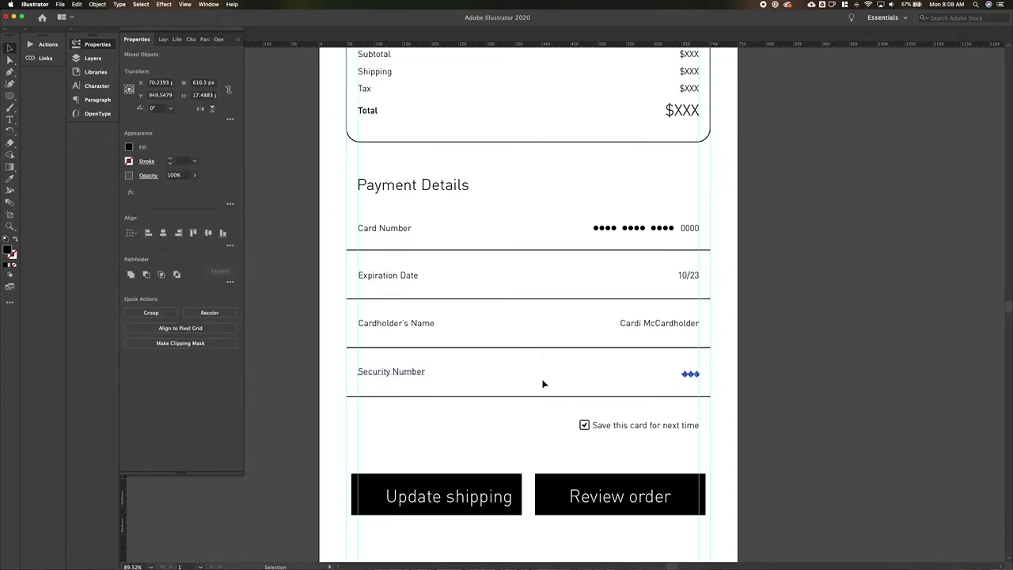
Align the Security Number label and its dots to each other on their vertical centers.
click(543, 372)
click(687, 374)
shift+click(373, 370)
click(229, 282)
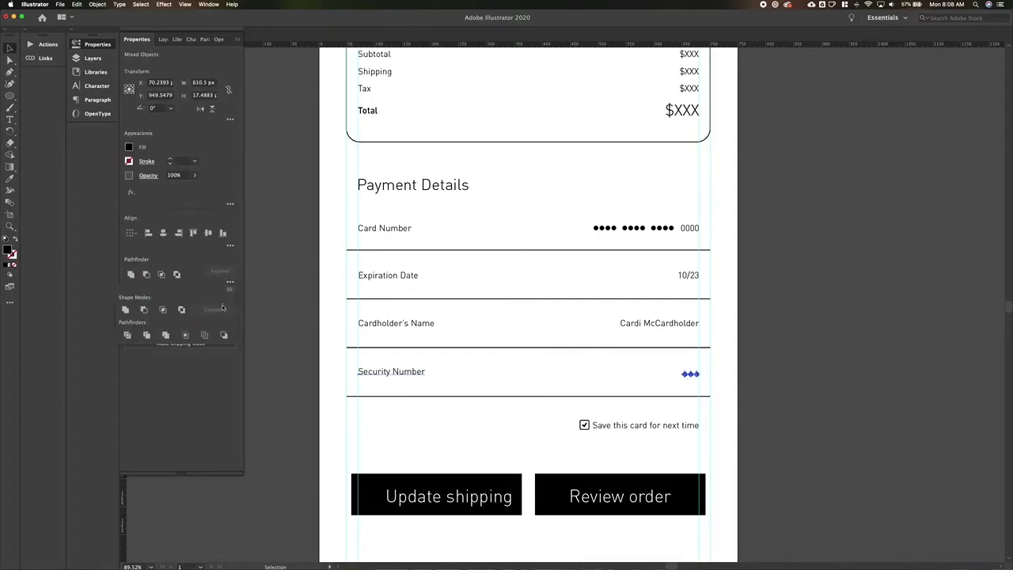
click(230, 281)
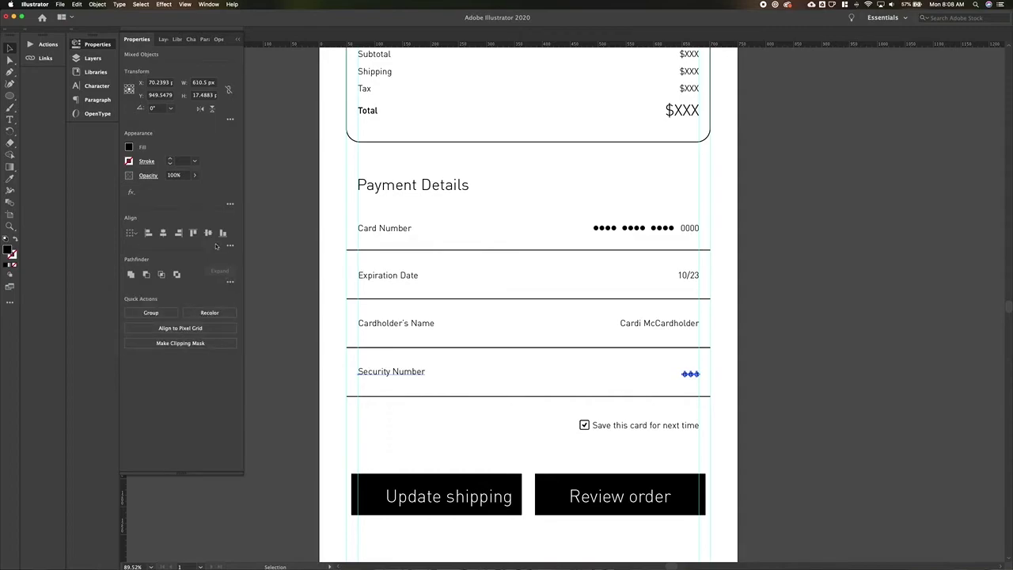
click(229, 245)
click(208, 233)
click(208, 233)
click(492, 387)
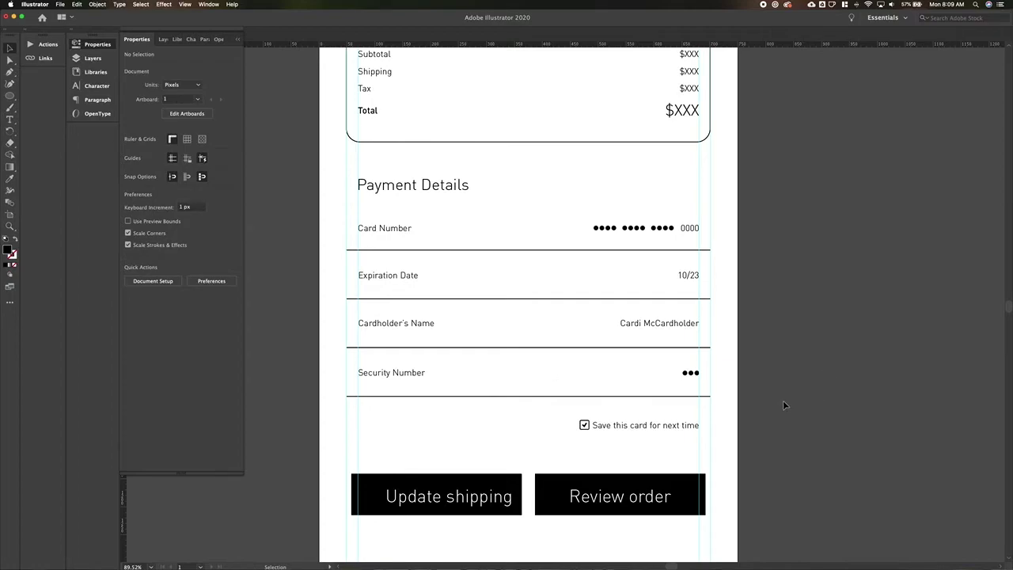
Move the two black button rectangles outward so their outer edges meet the outermost margin guides.
scroll(782, 396, down, 5)
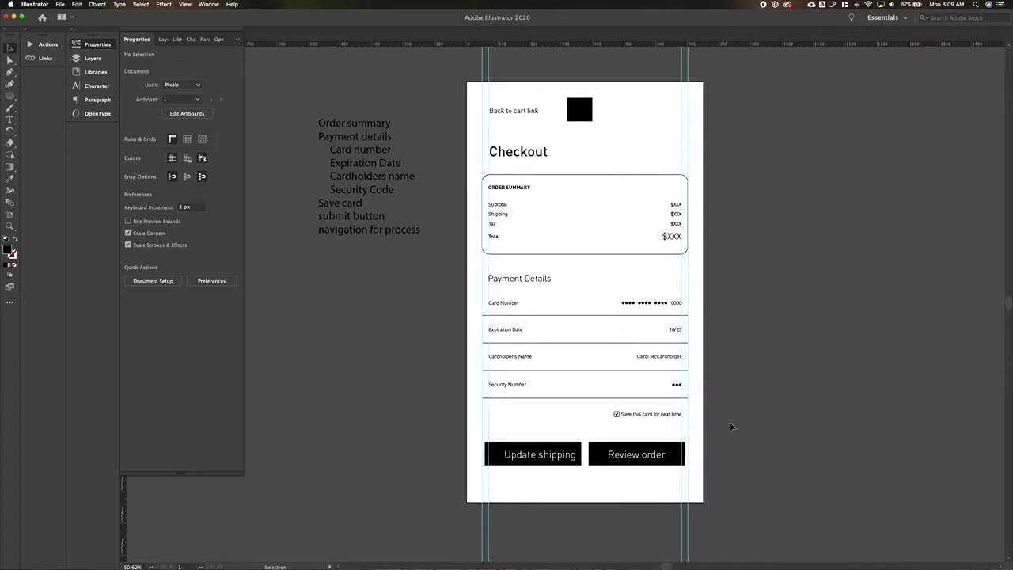
scroll(649, 388, right, 2)
scroll(493, 289, up, 3)
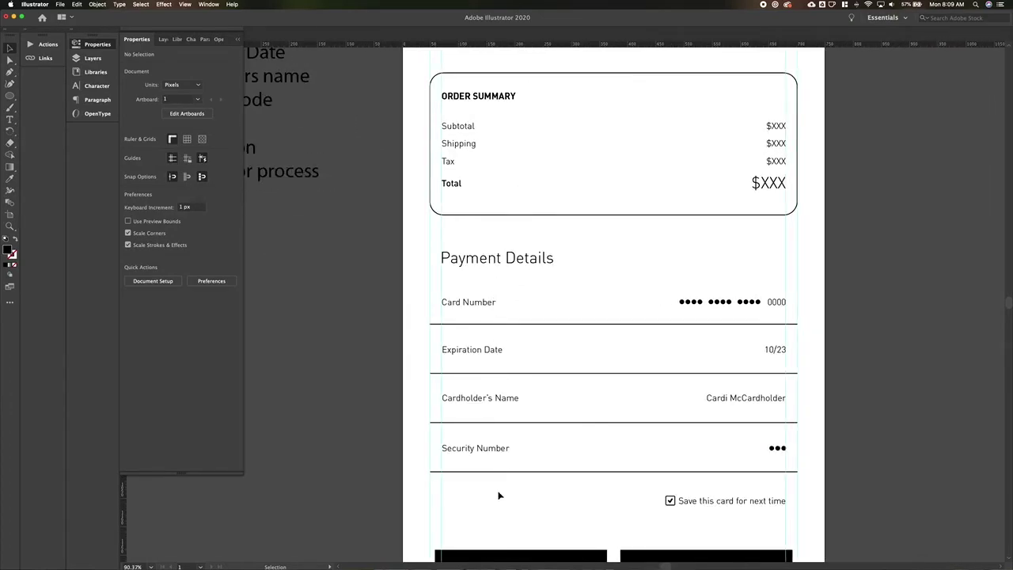
scroll(500, 487, down, 3)
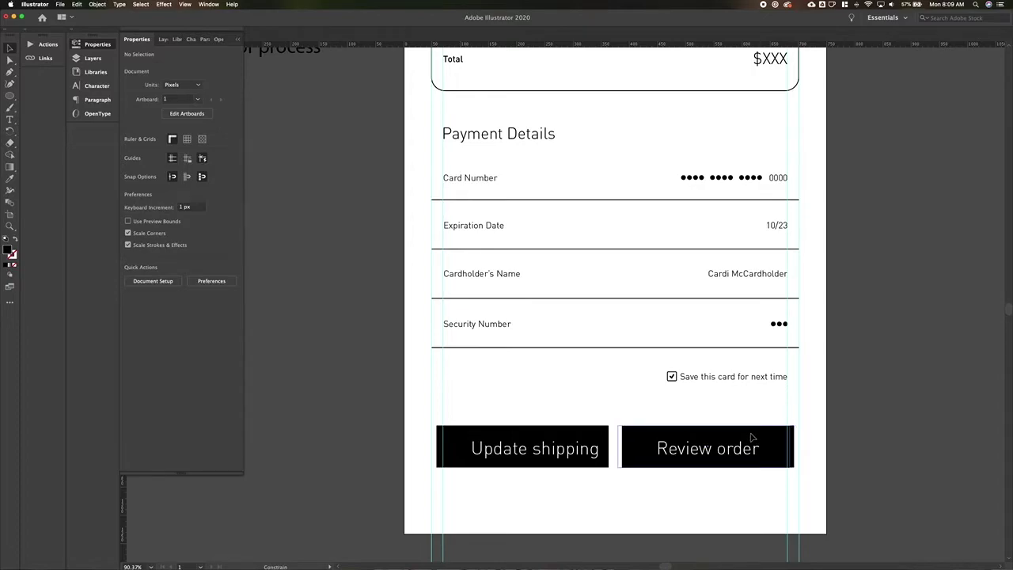
drag(764, 441, 769, 442)
drag(474, 435, 472, 435)
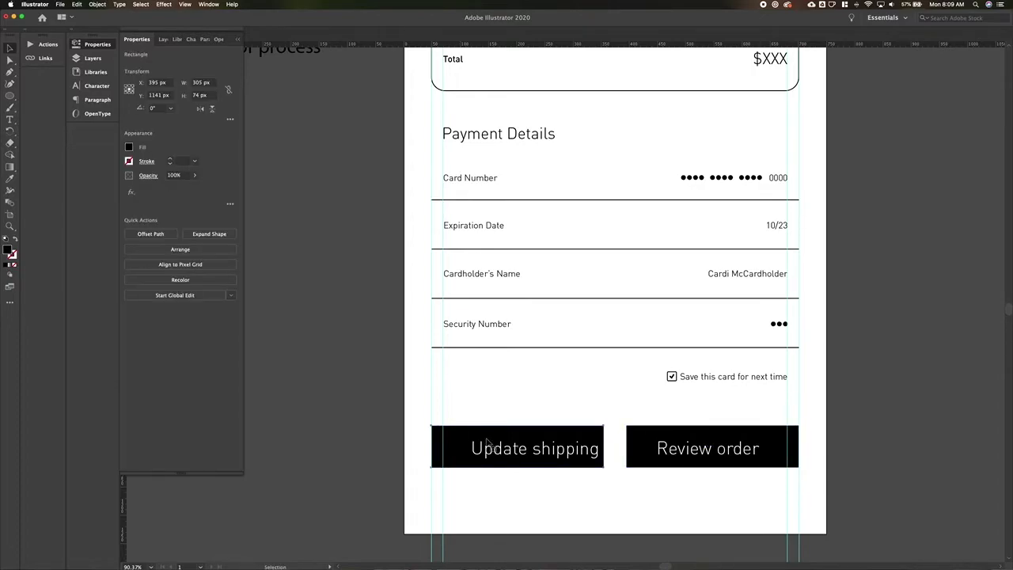
Center-align the text of both button labels and match their type style to the Security Number label.
drag(535, 449, 517, 448)
shift+click(674, 450)
key(super+shift+c)
key(i)
click(478, 325)
key(v)
key(super+shift+c)
Center the Update shipping label on its rectangle, line the button up with the outer guide, and group the two.
drag(450, 455, 485, 455)
drag(582, 492, 571, 435)
click(163, 234)
click(207, 233)
drag(496, 433, 492, 433)
key(Left)
key(Left)
key(super+g)
Center the Review order label vertically on its black button rectangle.
drag(752, 489, 673, 411)
click(208, 233)
click(668, 444)
key(super+shift+a)
Fill the Update shipping and Review order labels with white.
key(a)
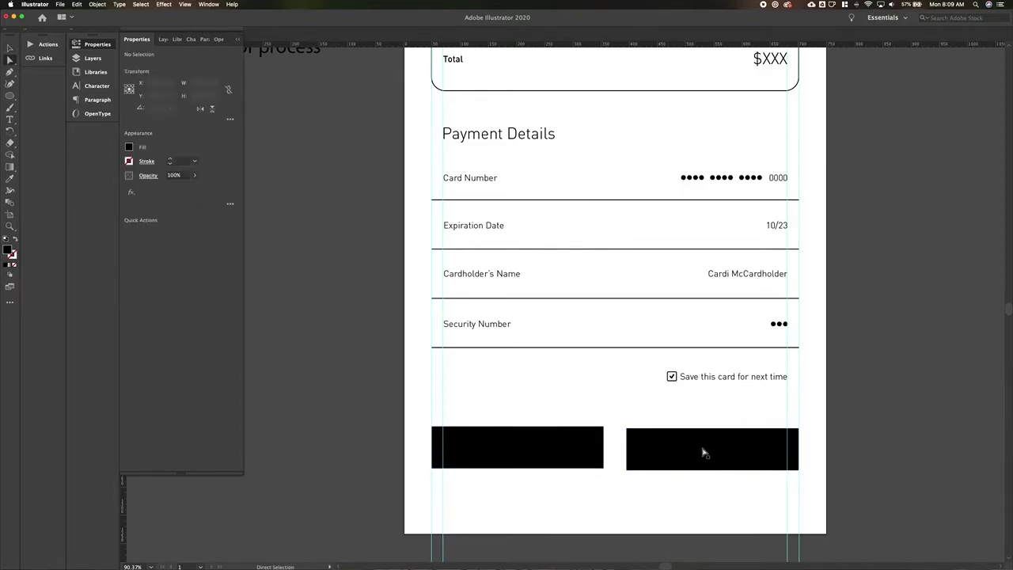
click(703, 452)
shift+click(490, 445)
click(129, 148)
click(30, 182)
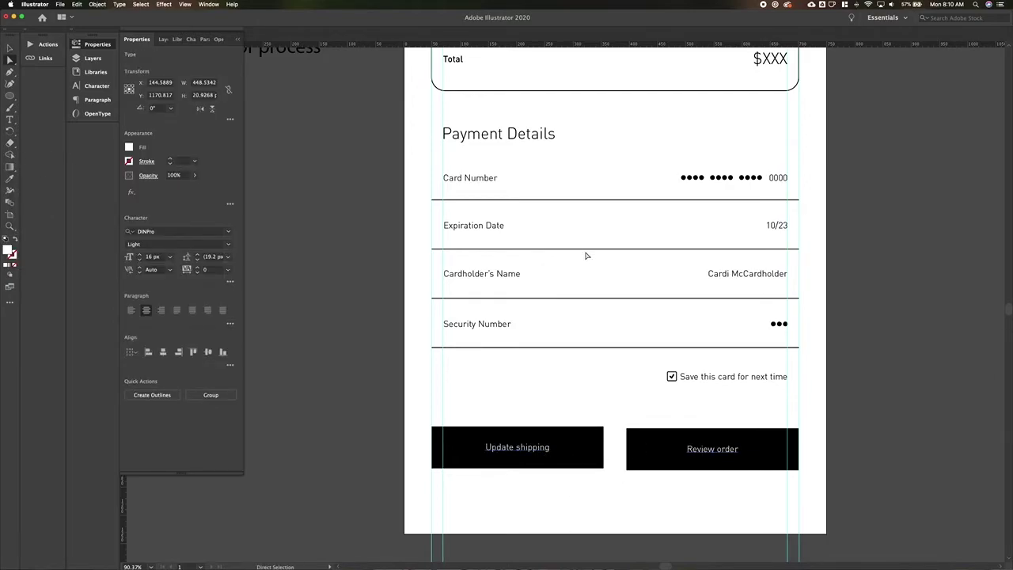
Set both button labels to Bold weight and all caps.
scroll(585, 255, down, 5)
click(228, 247)
click(164, 286)
click(229, 282)
click(127, 398)
click(577, 452)
Round the corners of both button rectangles fully to make pill shapes.
scroll(615, 430, down, 3)
scroll(638, 422, up, 1)
scroll(639, 422, up, 4)
key(v)
click(517, 353)
key(a)
drag(451, 356, 483, 363)
click(608, 361)
drag(605, 360, 632, 372)
key(v)
click(628, 397)
Align the Update Shipping and Review Order buttons along their bottom edges.
scroll(628, 398, down, 4)
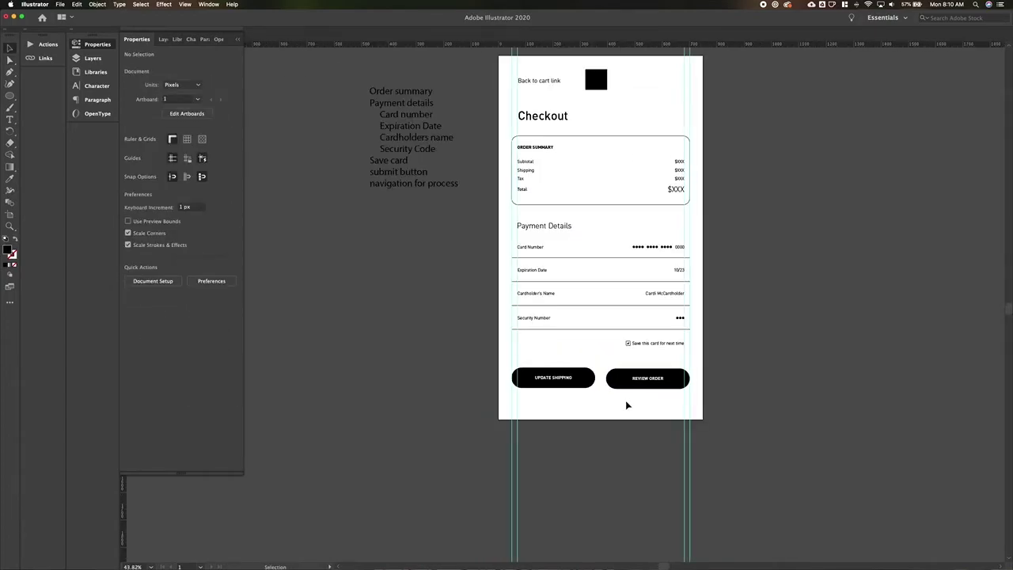
scroll(619, 403, up, 6)
click(452, 357)
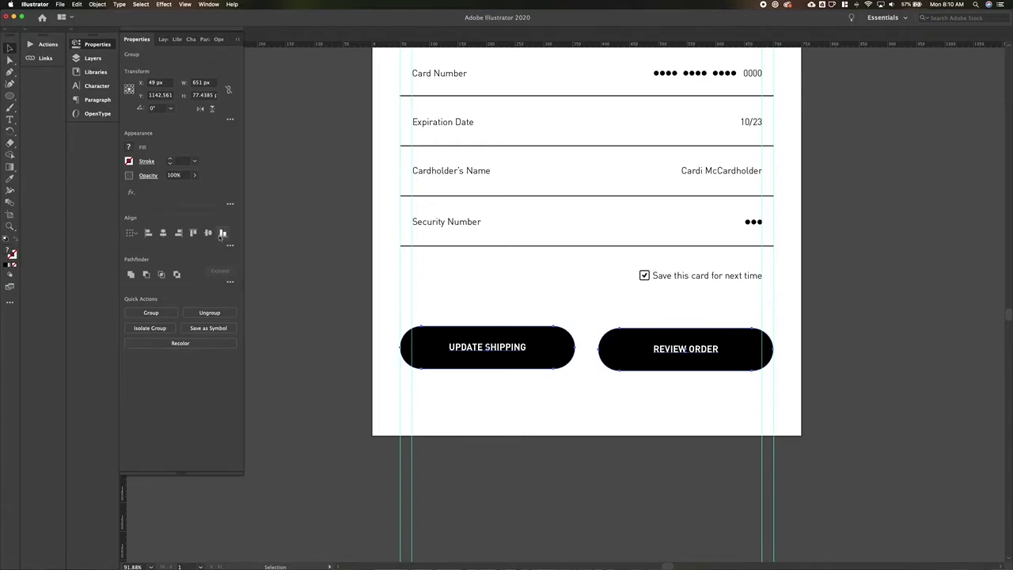
drag(452, 357, 452, 359)
click(564, 388)
scroll(564, 387, down, 3)
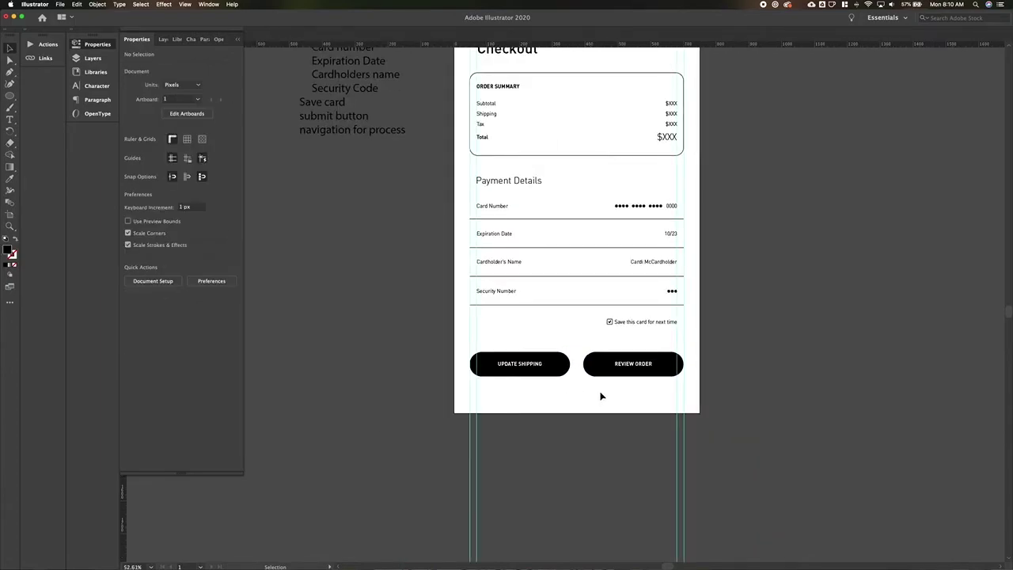
Move both buttons up together to a Y position of 1140 px.
drag(531, 354, 531, 353)
key(Up)
key(Up)
key(Up)
key(Up)
key(Up)
key(Up)
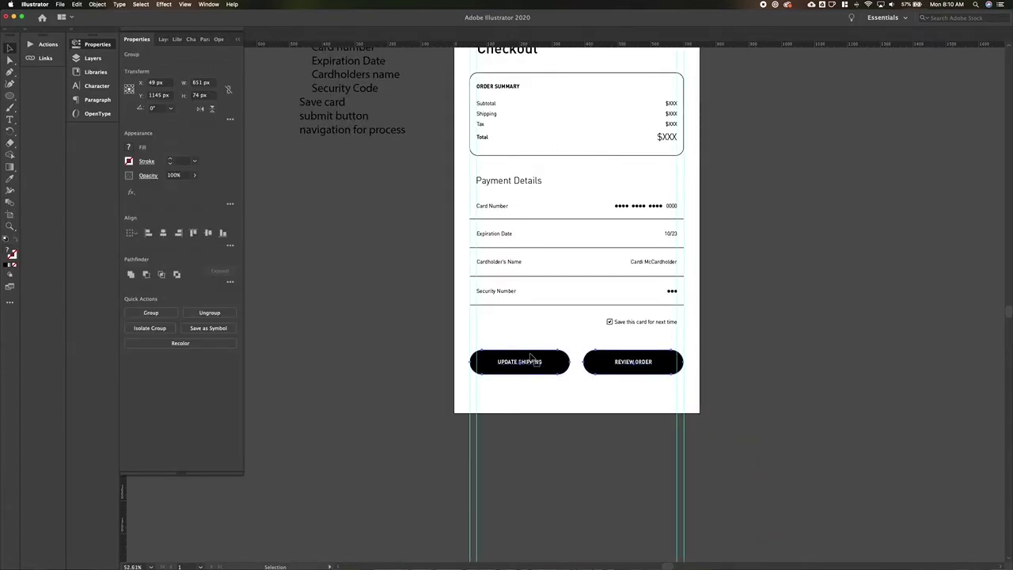
click(406, 321)
Try grey fills on the Update Shipping button's shape, settling on R=179 G=179 B=179.
scroll(406, 321, up, 3)
scroll(405, 321, right, 1)
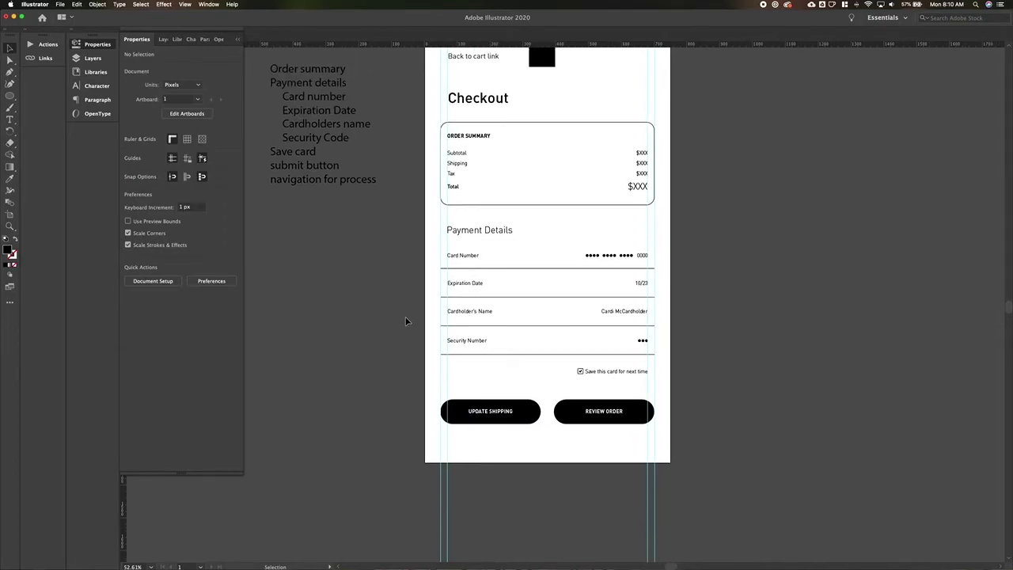
scroll(542, 393, up, 2)
scroll(542, 394, right, 1)
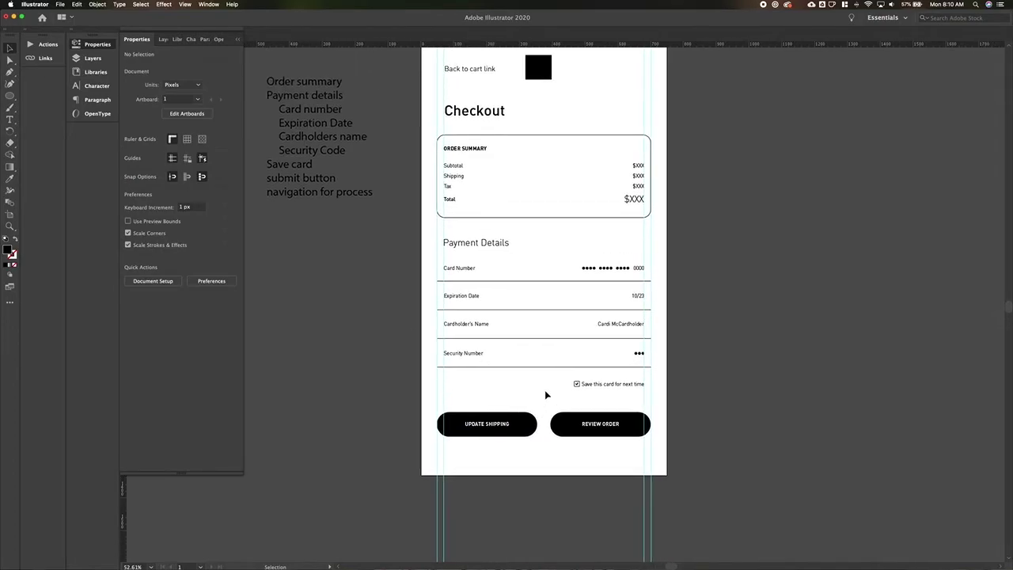
key(a)
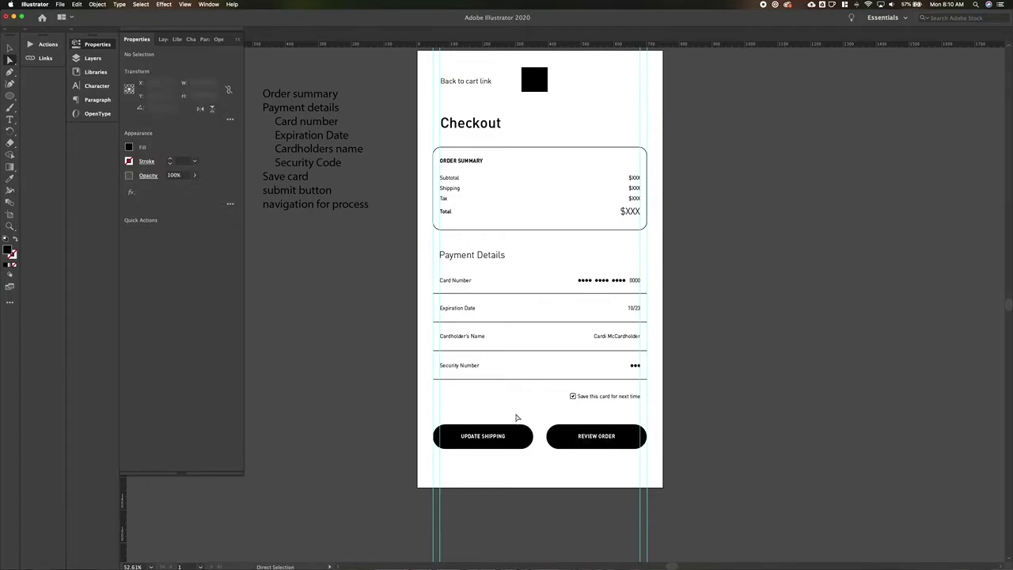
click(481, 431)
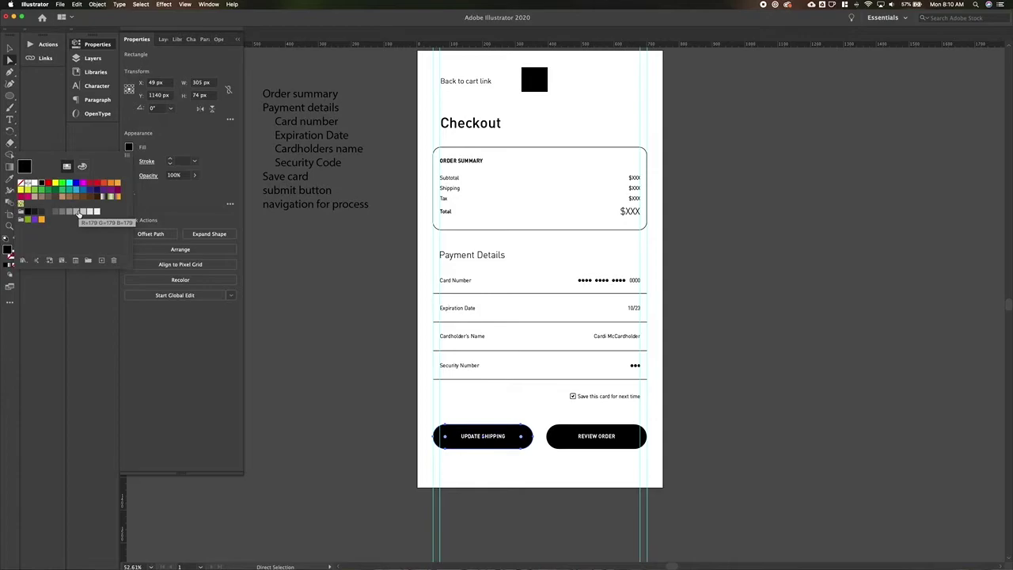
click(77, 212)
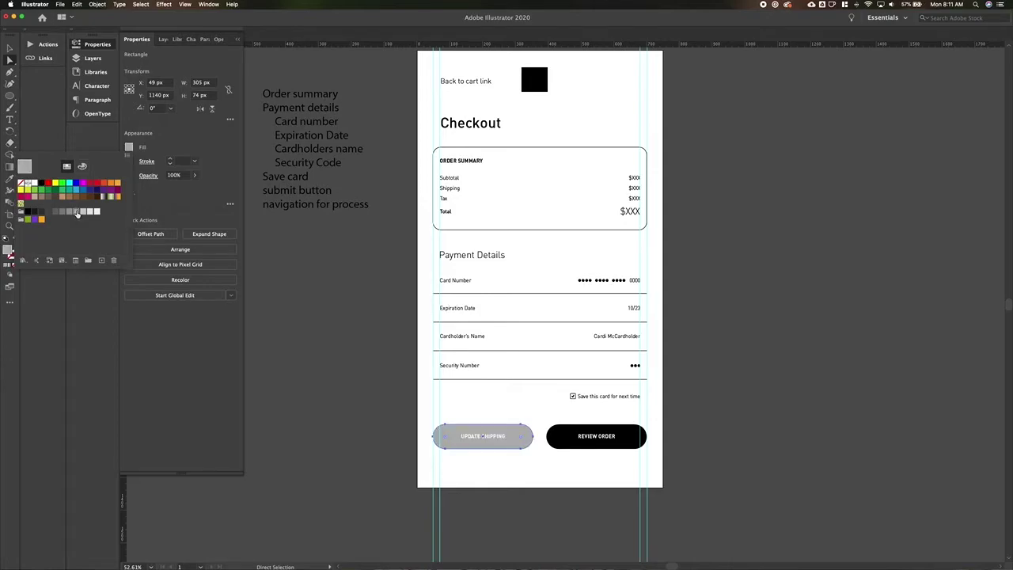
click(82, 212)
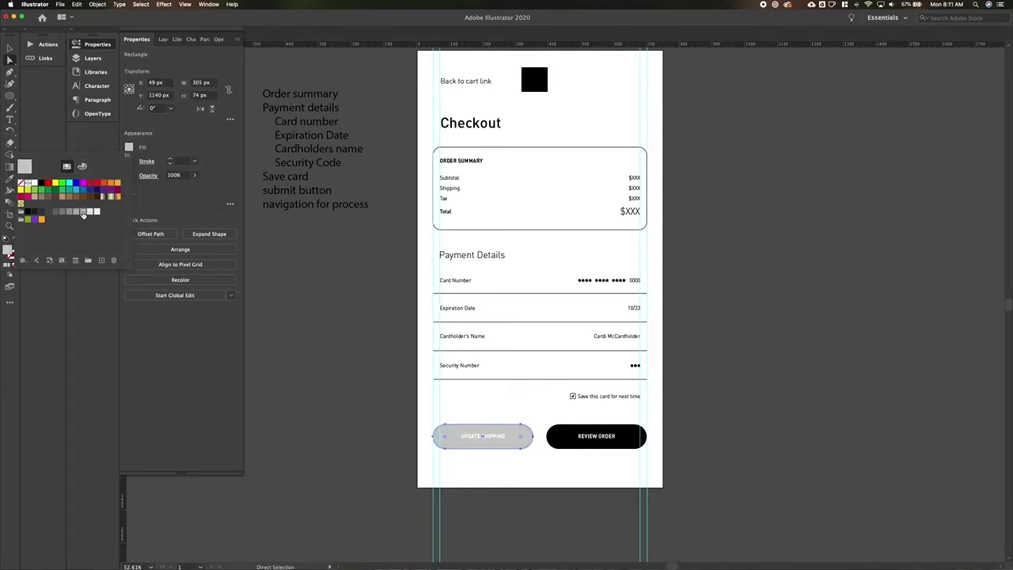
click(76, 212)
key(Escape)
Change the Update Shipping label's fill to black.
key(v)
click(492, 439)
click(500, 473)
key(a)
click(495, 441)
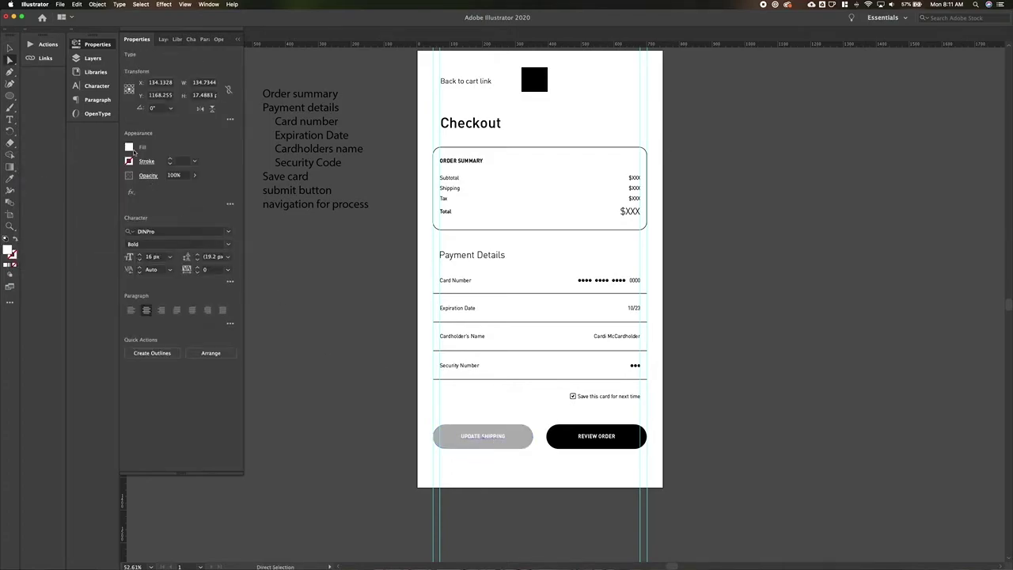
click(129, 147)
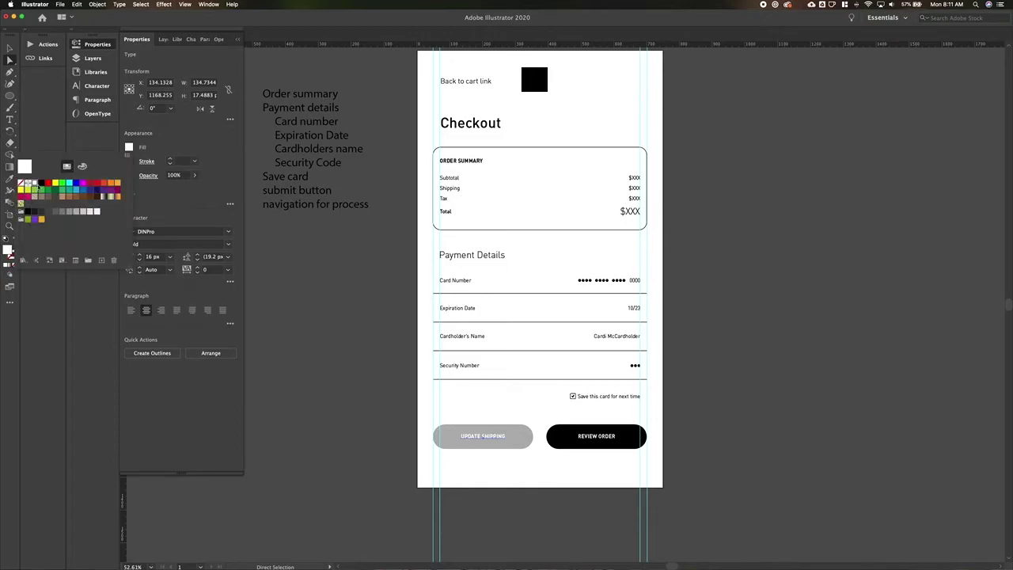
click(41, 184)
click(1001, 4)
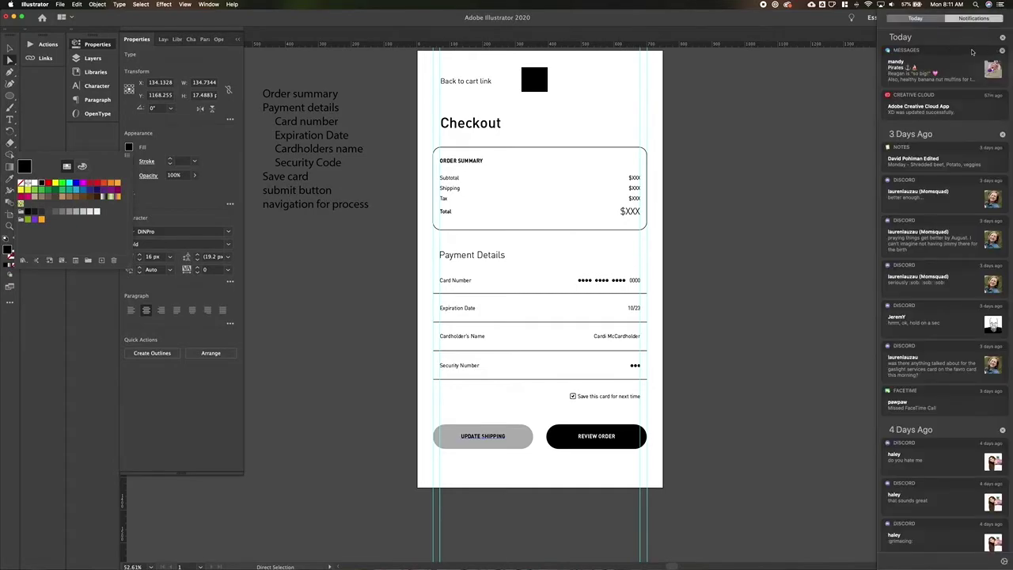
scroll(989, 38, up, 3)
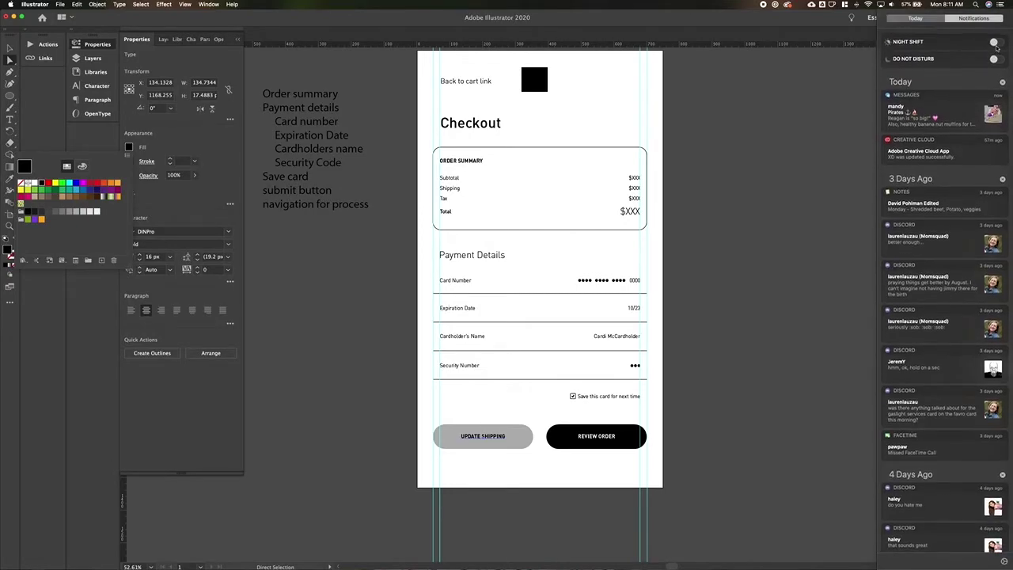
click(1002, 6)
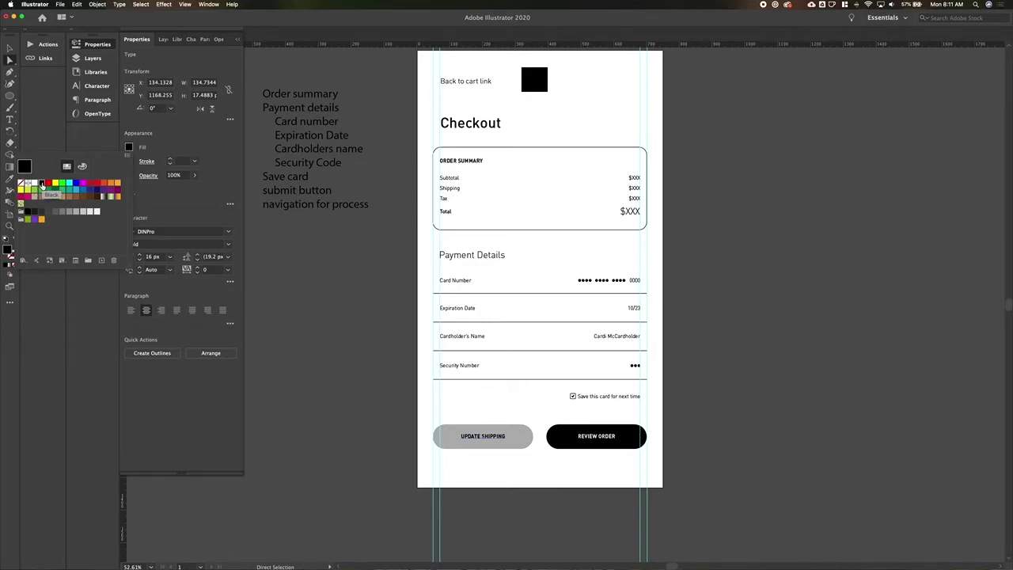
Change the Update Shipping button's fill to the next lighter grey swatch.
click(357, 370)
click(357, 370)
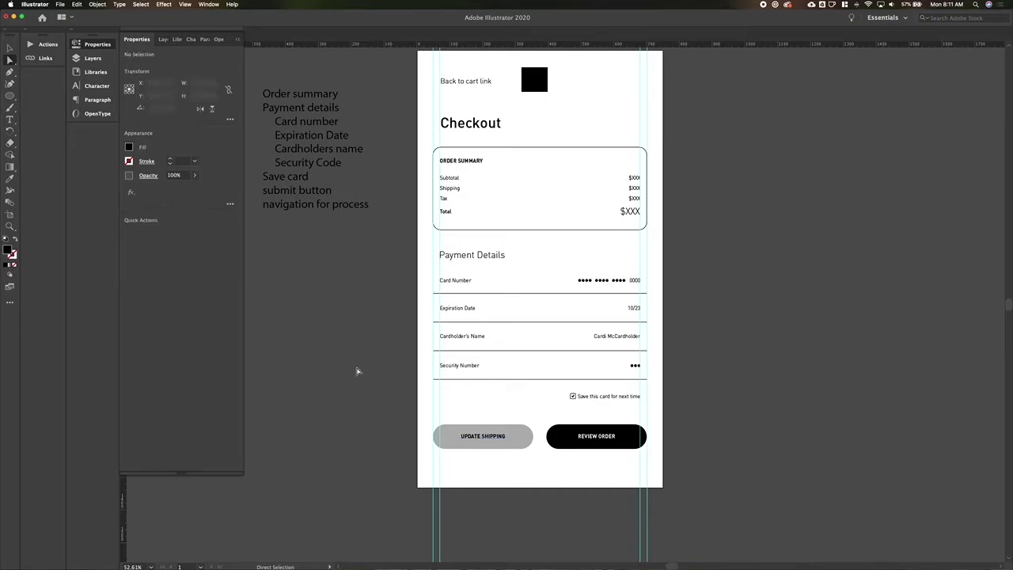
scroll(357, 369, down, 3)
click(426, 422)
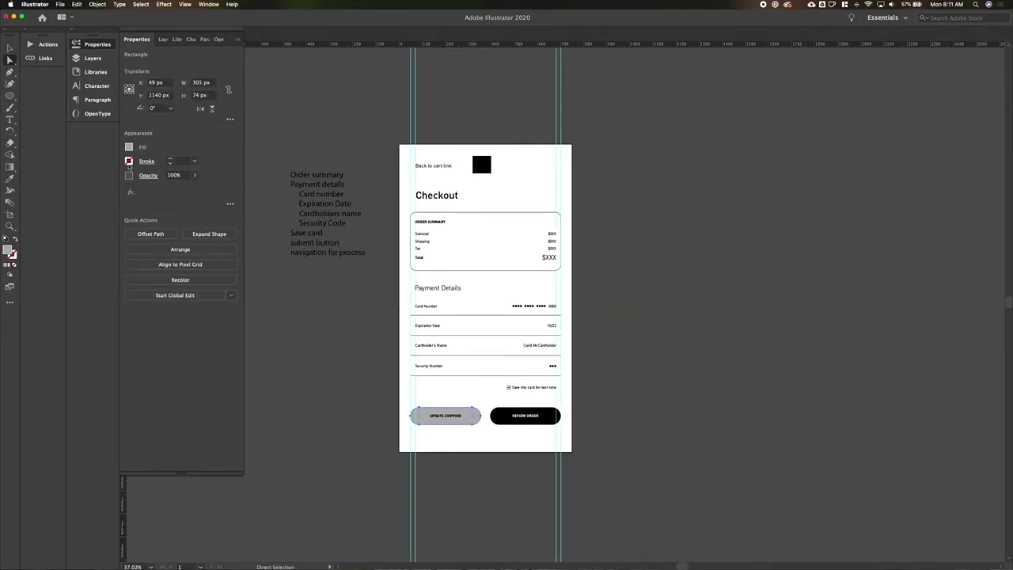
click(129, 148)
click(82, 214)
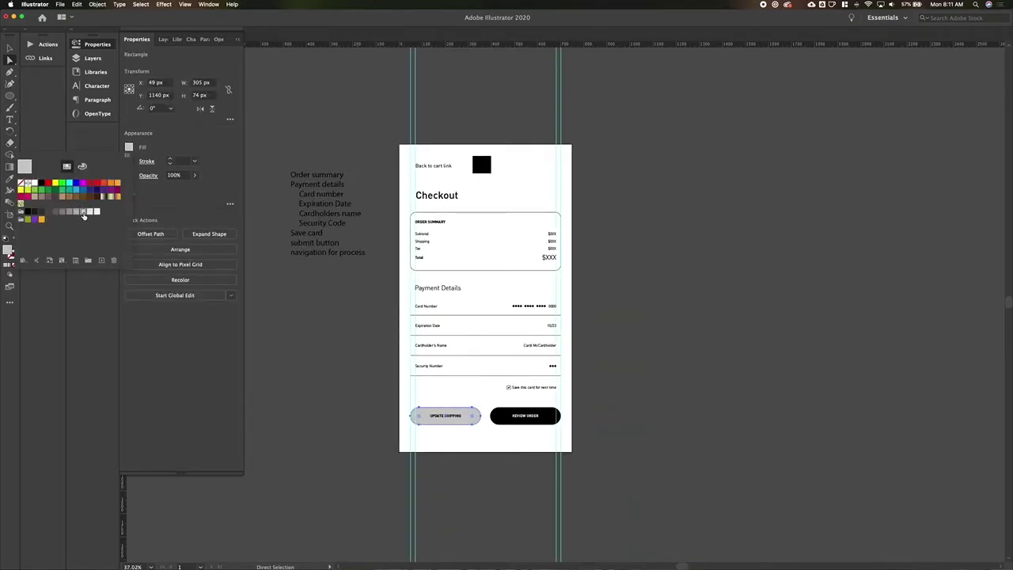
click(469, 456)
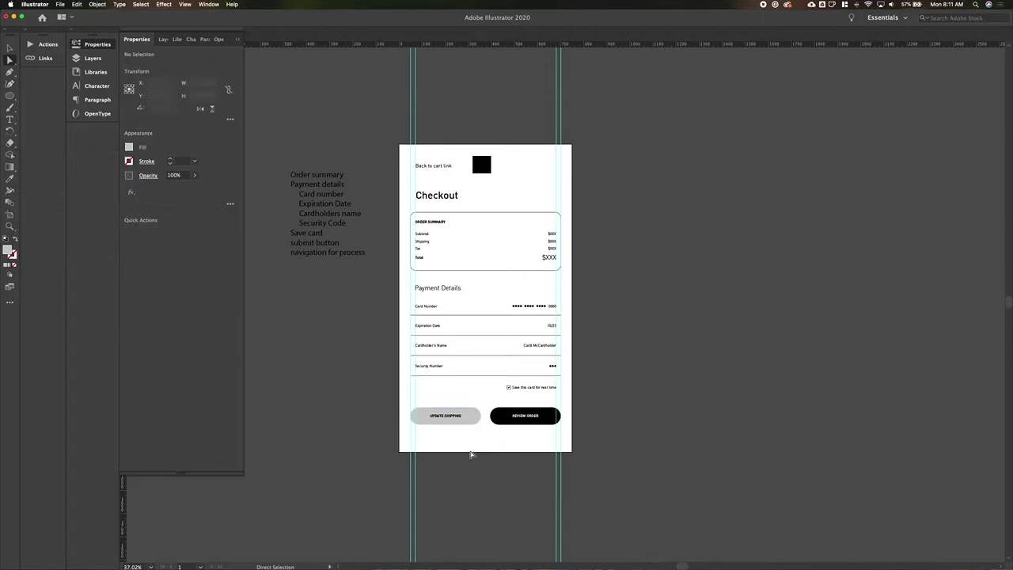
Match the "Back to cart link" text to the Subtotal label's type style and shift it right of the inner margin guide.
scroll(471, 454, up, 3)
scroll(471, 456, up, 1)
scroll(472, 457, down, 3)
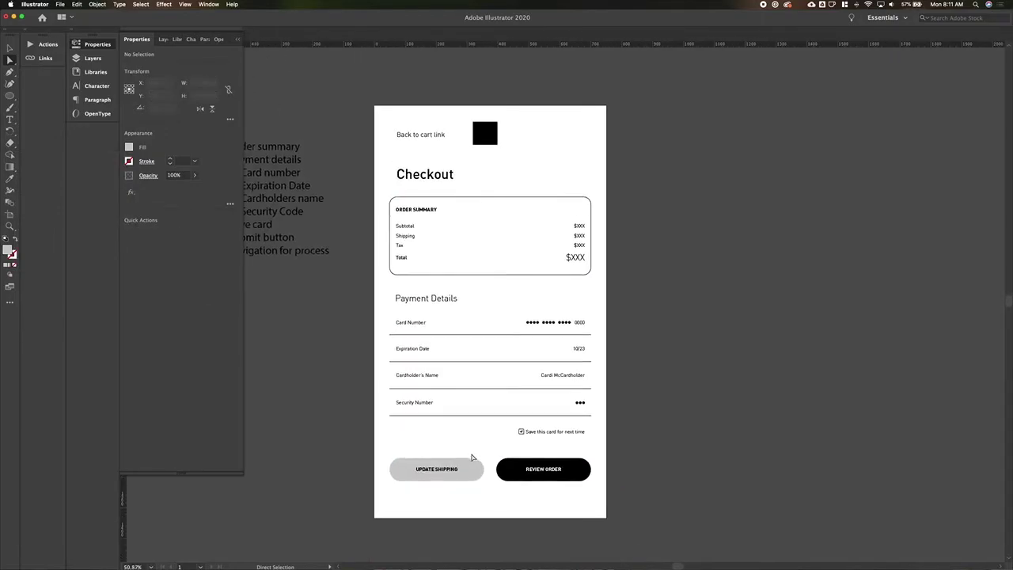
key(v)
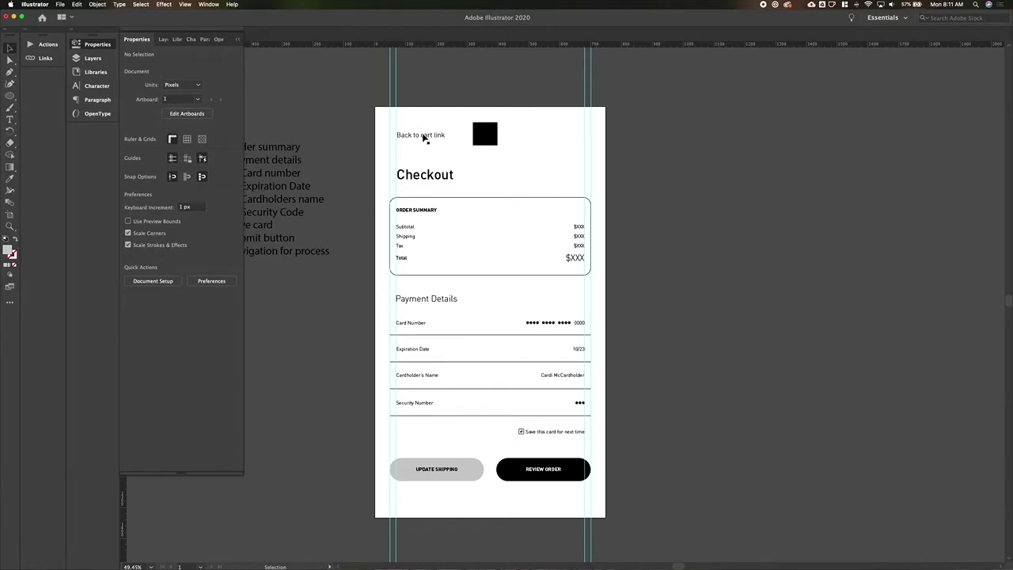
scroll(423, 136, up, 5)
click(413, 184)
key(i)
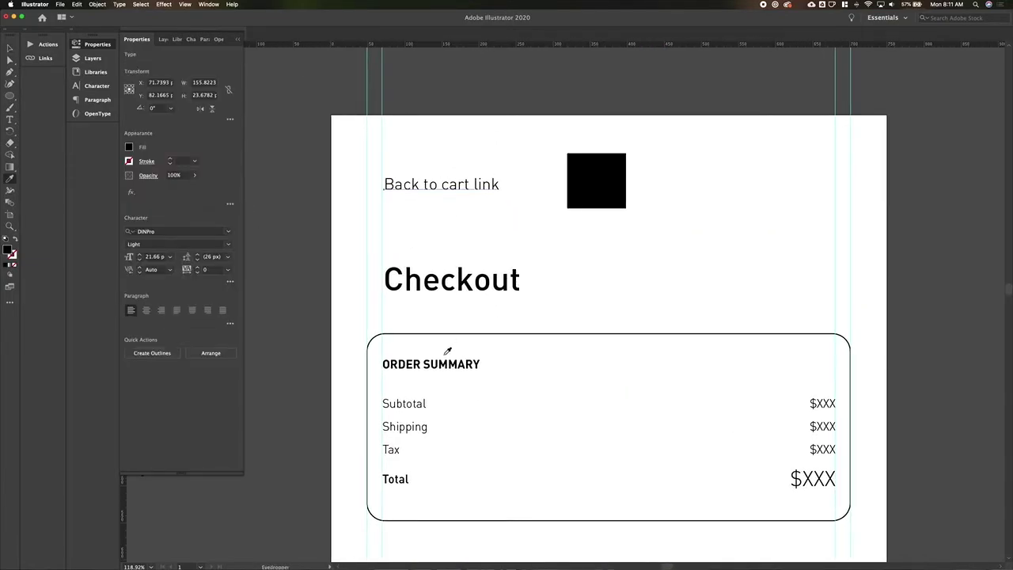
click(421, 402)
key(v)
drag(437, 190, 474, 190)
click(456, 209)
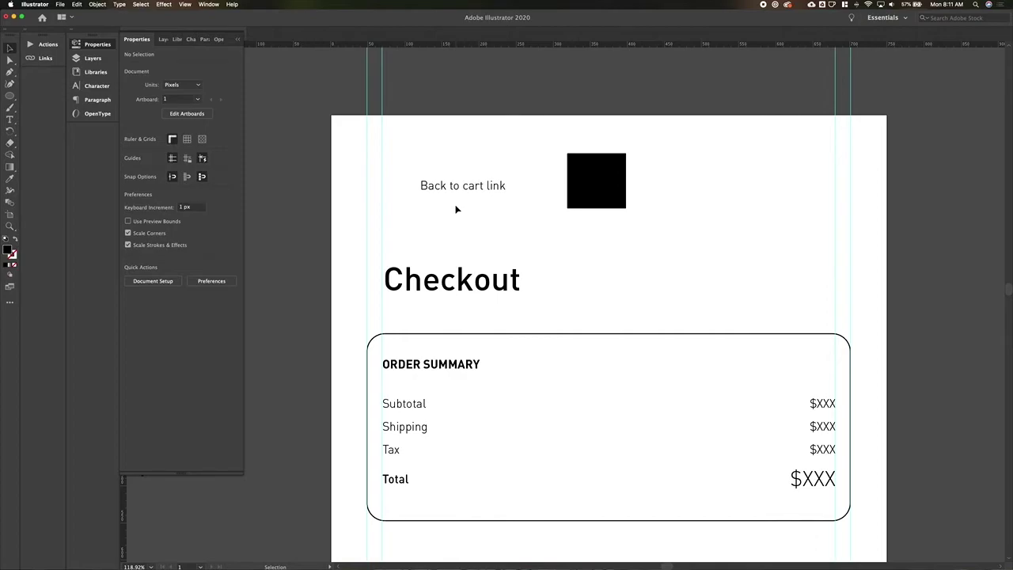
Set the "Back to cart link" text's font size to 14 px.
click(458, 189)
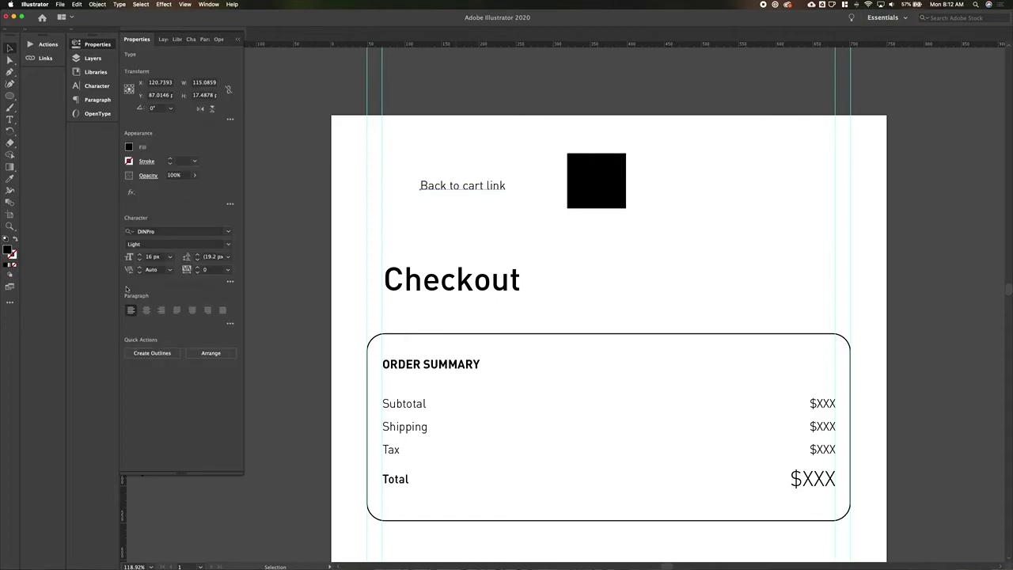
click(140, 260)
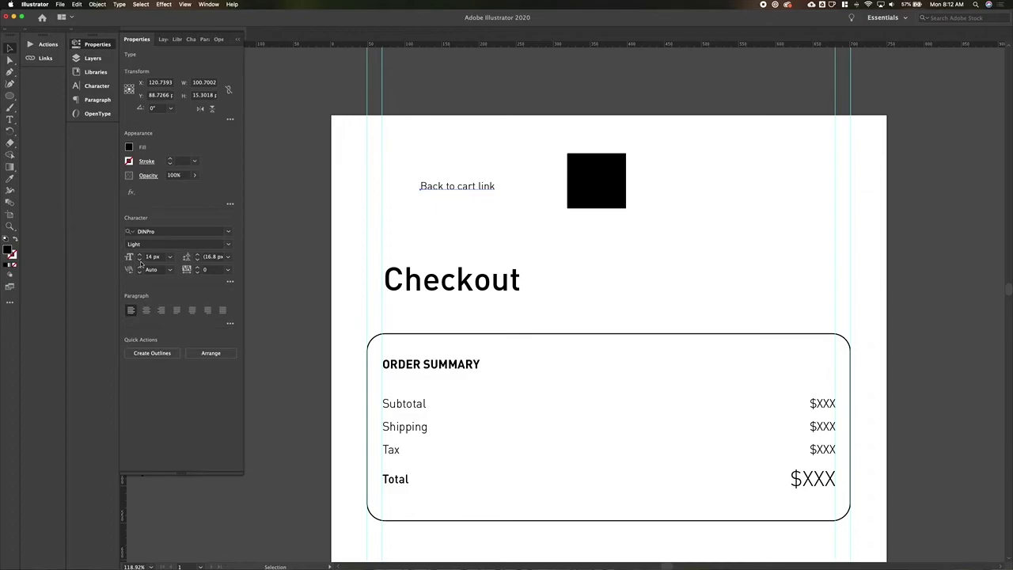
click(447, 211)
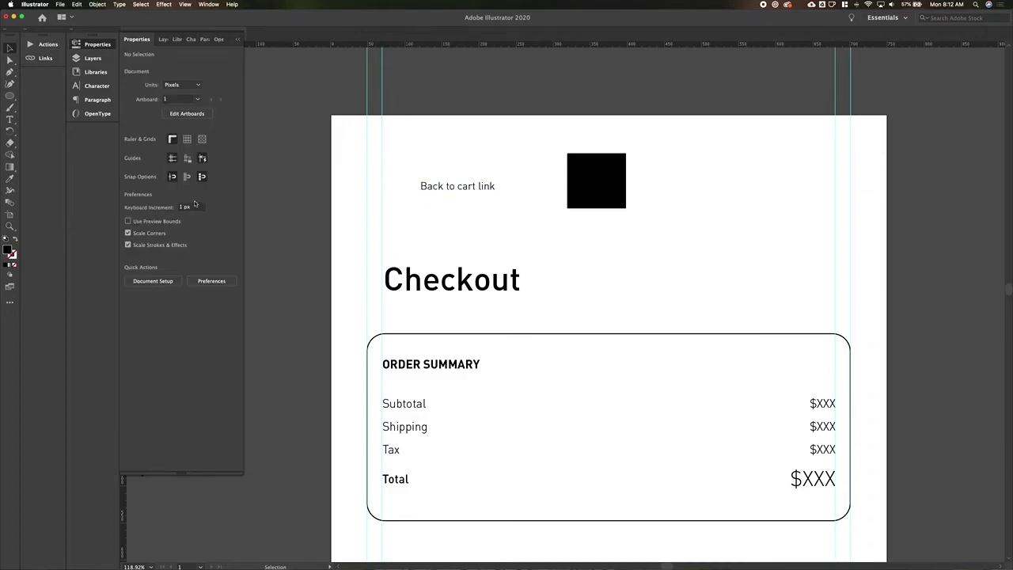
Try the "Back to cart link" text at 13 px in the Light weight, restoring the 14 px size.
click(429, 188)
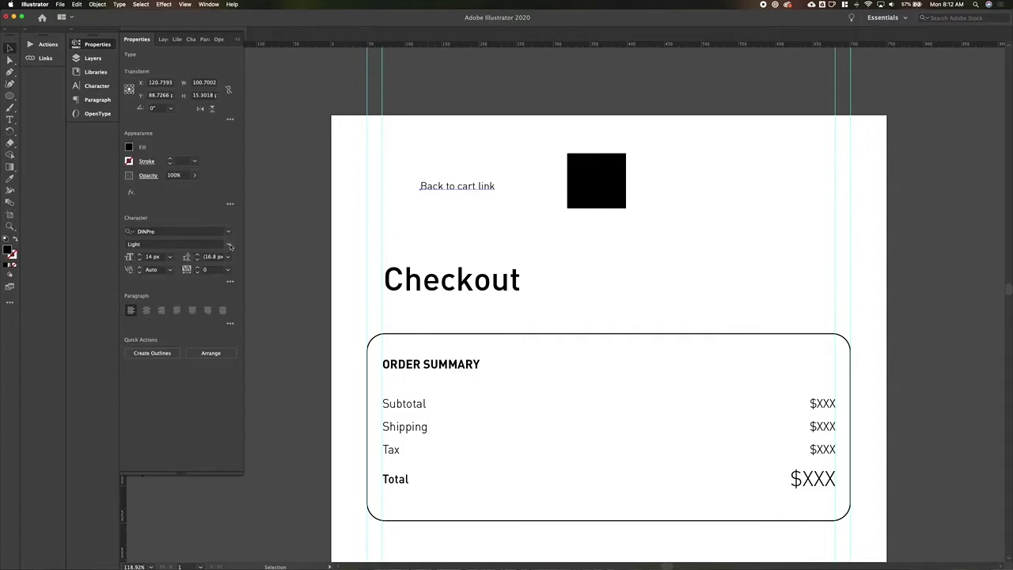
click(227, 246)
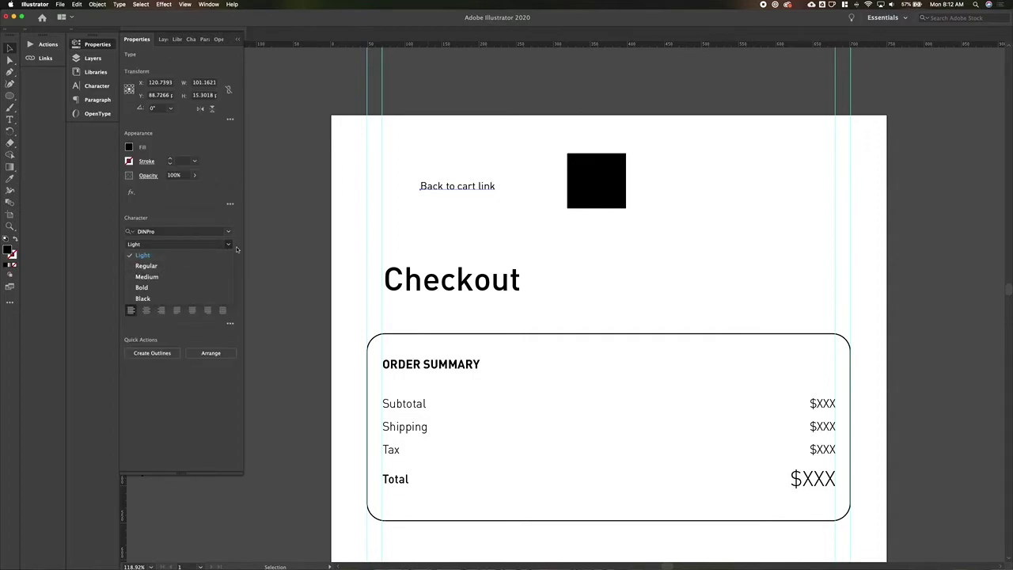
click(201, 258)
click(140, 260)
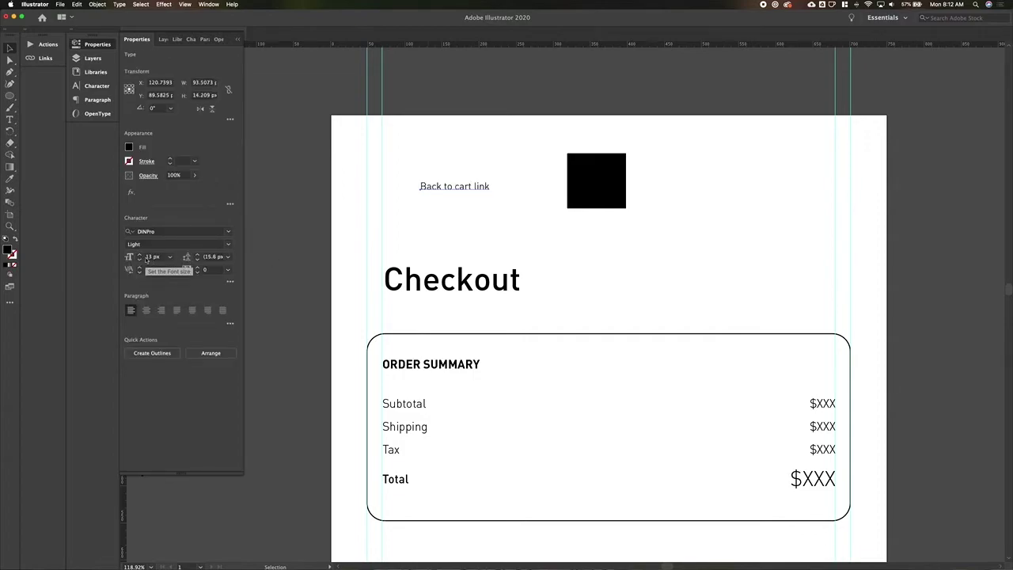
click(140, 254)
click(412, 222)
Draw a horizontal line about 26 px long just left of the "Back to cart link" text, with a 1 px stroke.
key(backslash)
scroll(411, 184, up, 5)
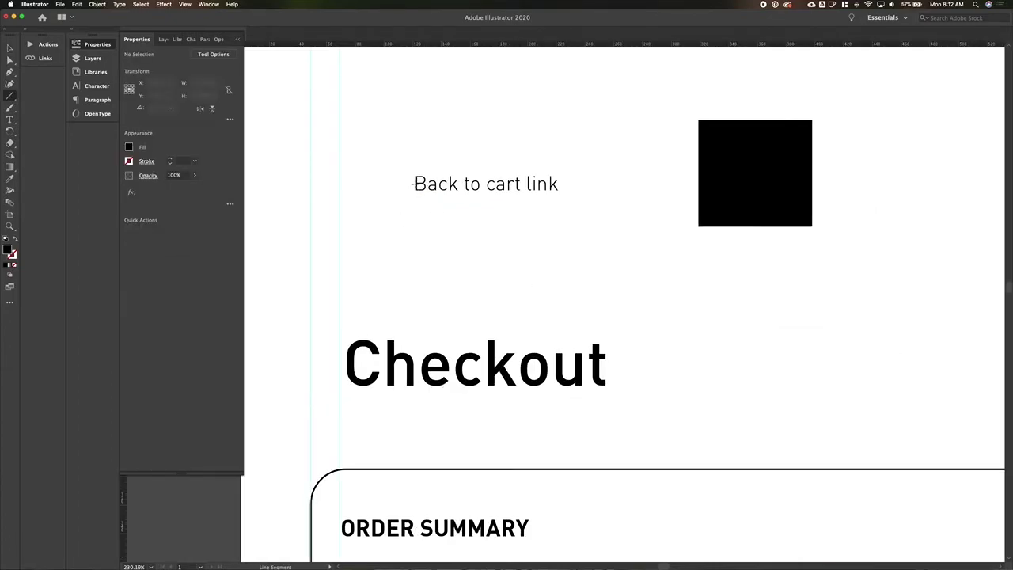
drag(406, 183, 368, 184)
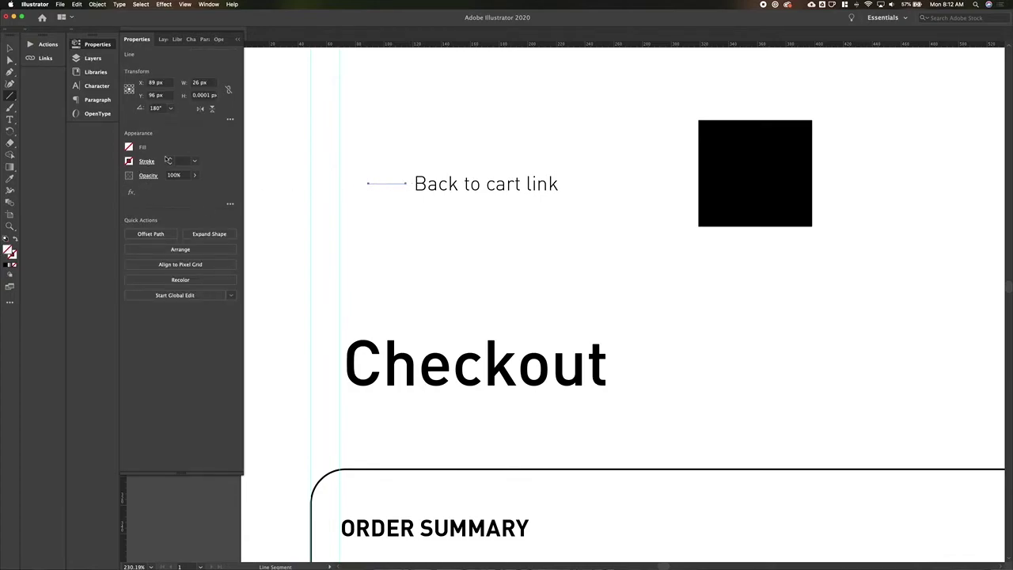
click(170, 161)
Give the start of the short line the Arrow 11 arrowhead.
click(146, 161)
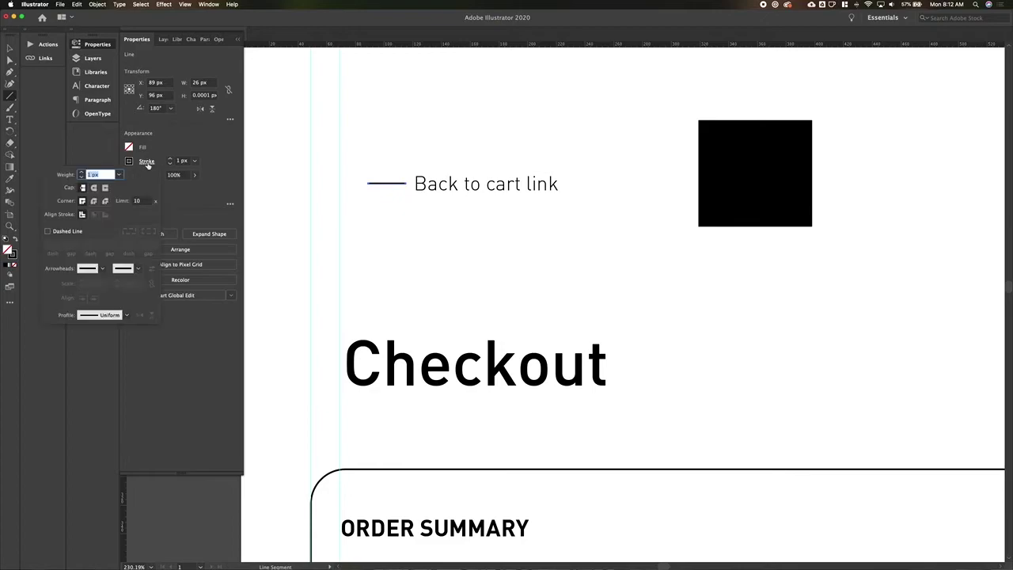
click(89, 269)
scroll(69, 392, down, 3)
scroll(68, 392, up, 1)
click(77, 302)
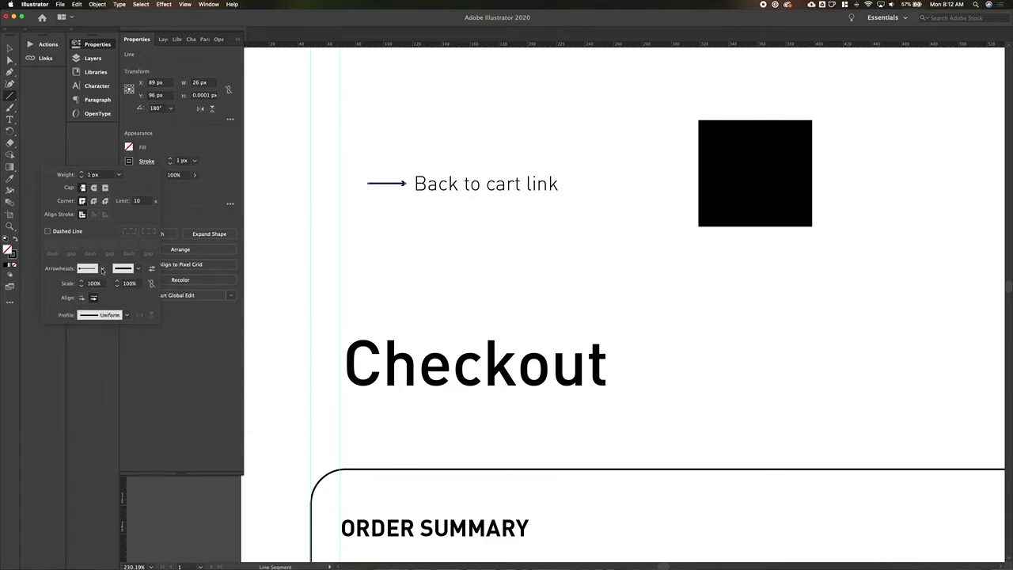
click(103, 270)
scroll(75, 348, down, 4)
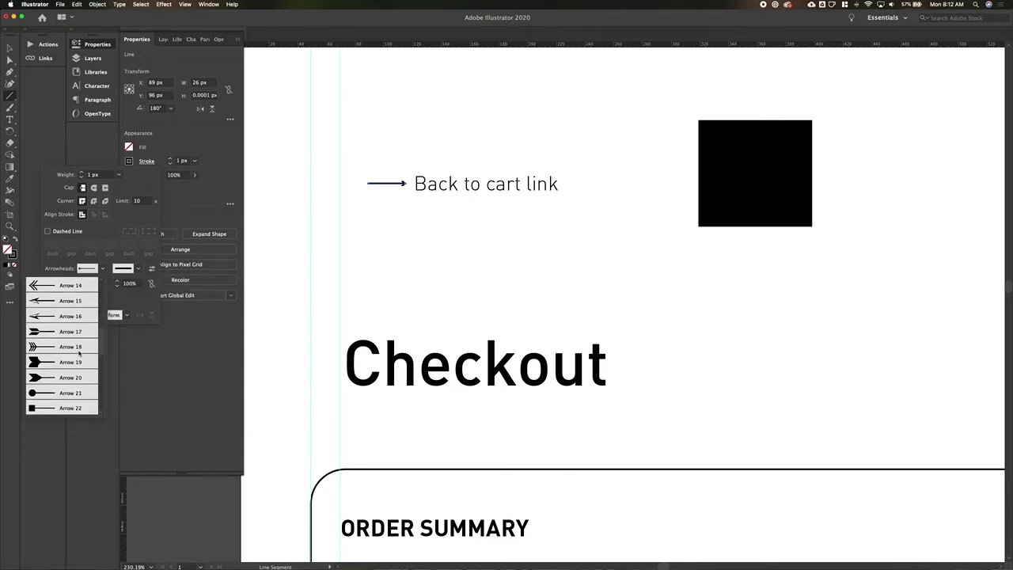
scroll(79, 354, up, 4)
scroll(80, 354, up, 1)
scroll(79, 354, down, 1)
scroll(79, 354, down, 3)
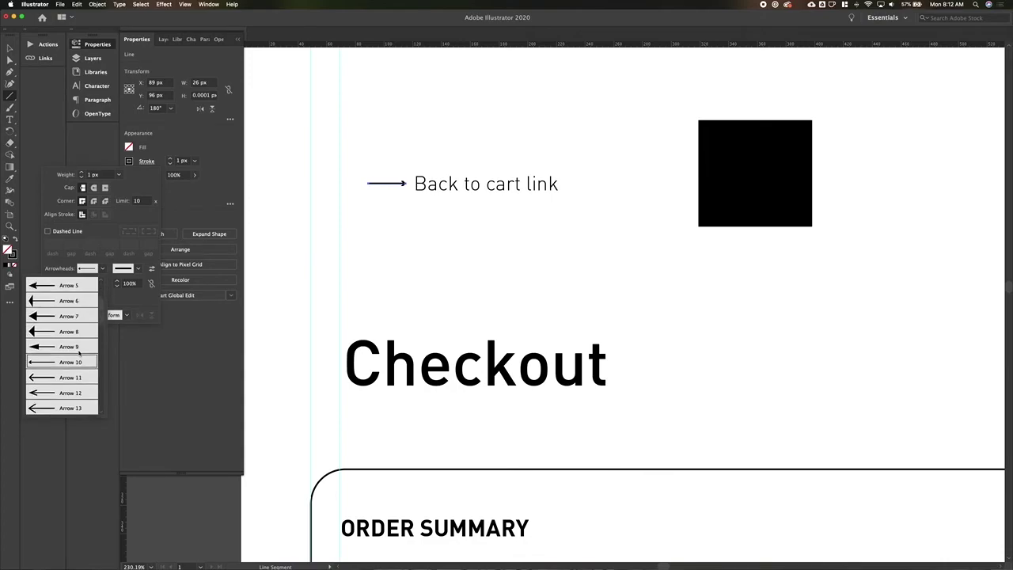
click(68, 377)
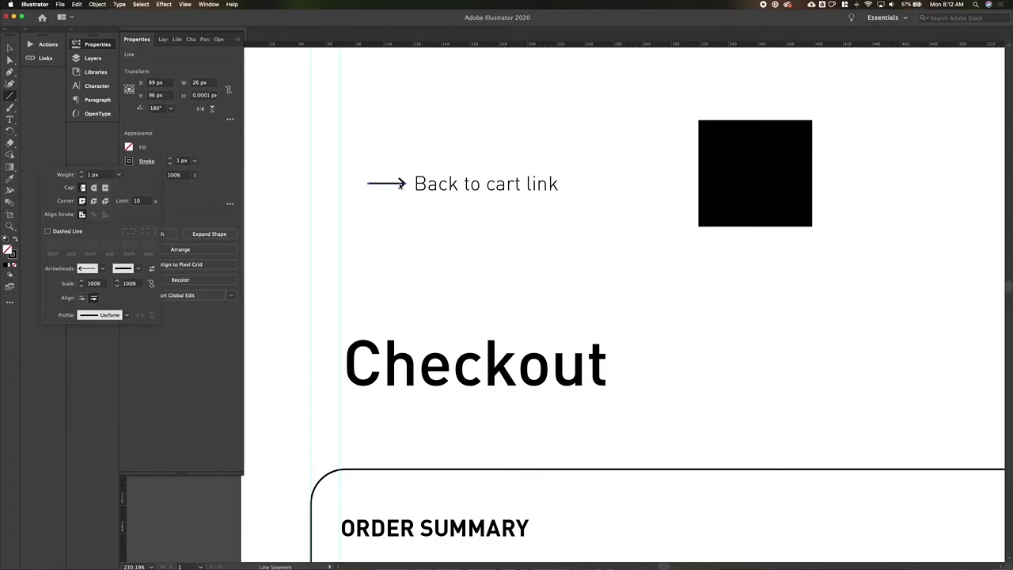
click(405, 185)
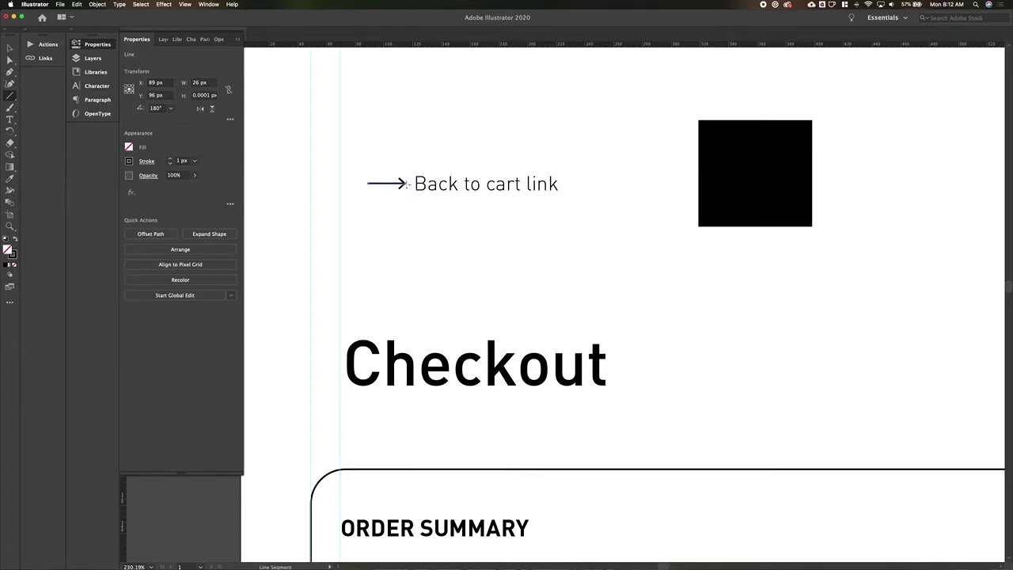
Rotate the arrow 180° so that it points left, away from the link text.
key(r)
drag(429, 177, 276, 173)
key(v)
click(407, 214)
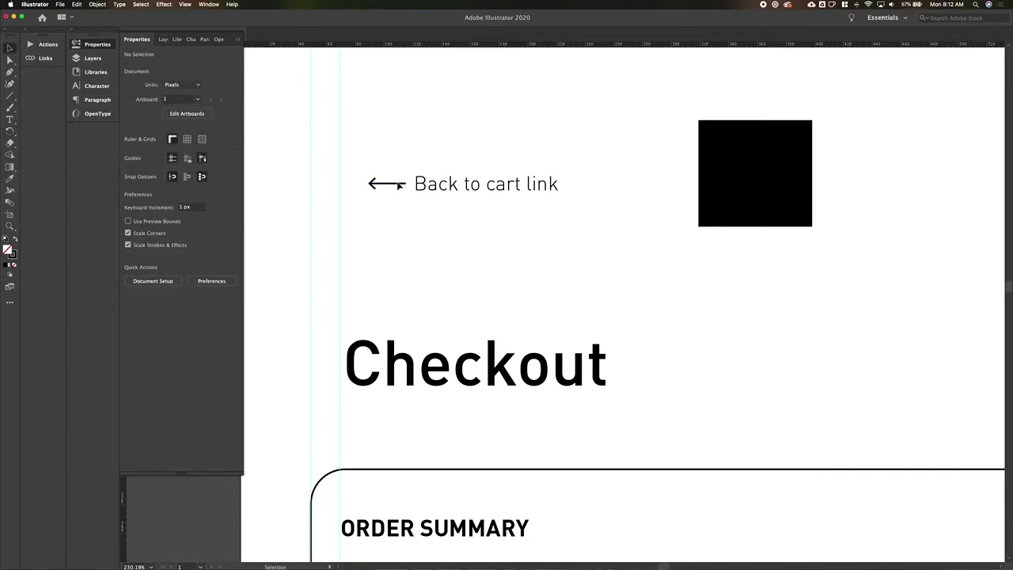
Move the arrow about 12 px left toward the inner margin guide and the link text about 10 px left.
mouse_move(373, 186)
mouse_down()
mouse_move(344, 190)
mouse_move(357, 185)
mouse_up()
shift+click(470, 183)
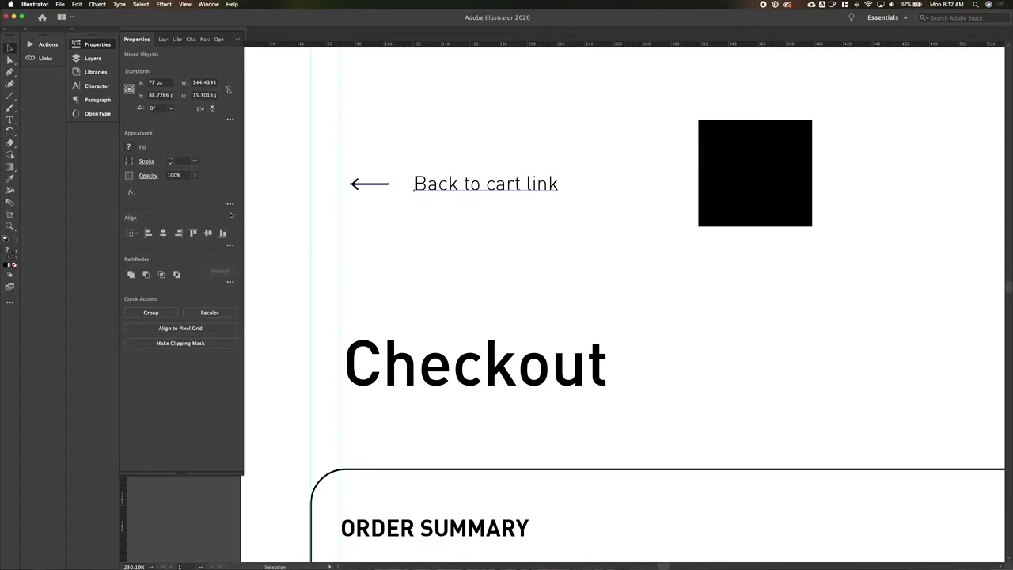
click(455, 221)
drag(455, 190, 438, 185)
click(524, 225)
Shift the arrow and "Back to cart link" text up about 4 px, closer to the black square's vertical centre.
scroll(524, 225, down, 2)
scroll(524, 225, down, 3)
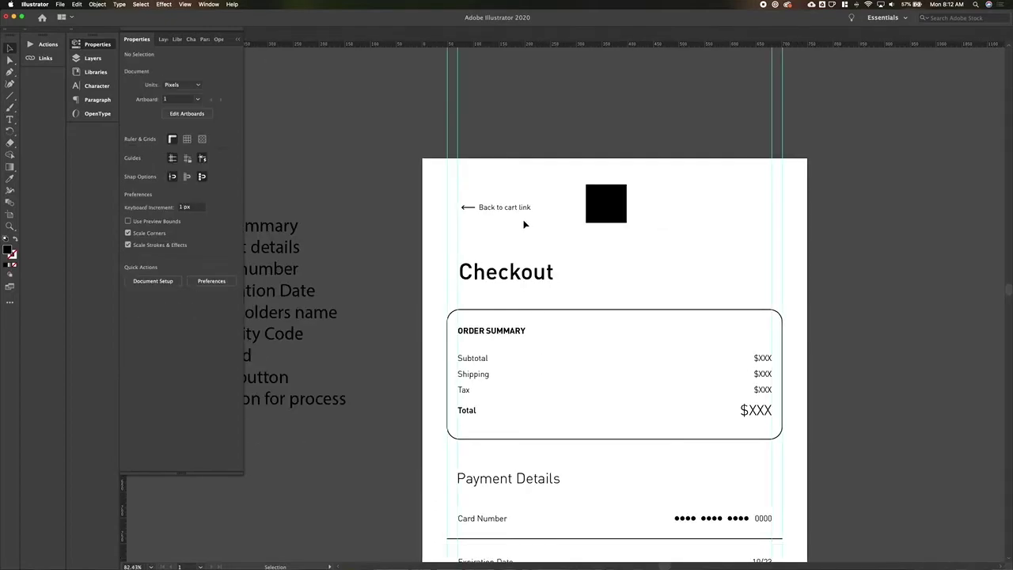
key(super+1)
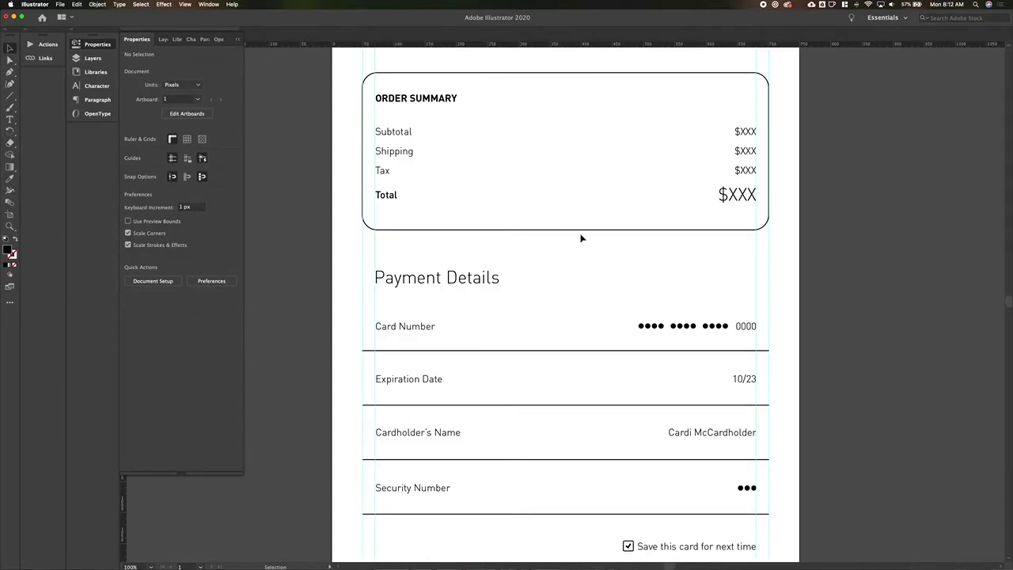
scroll(581, 237, up, 3)
scroll(581, 238, up, 5)
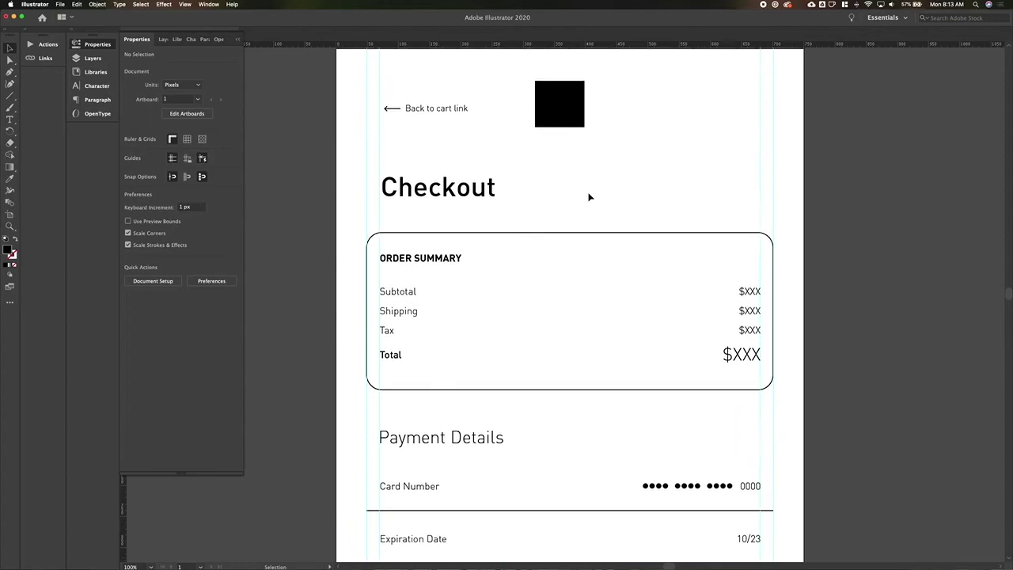
drag(469, 169, 385, 133)
click(513, 153)
Replace the "Back to cart link" text with "Cart".
key(t)
triple_click(459, 145)
text(Car)
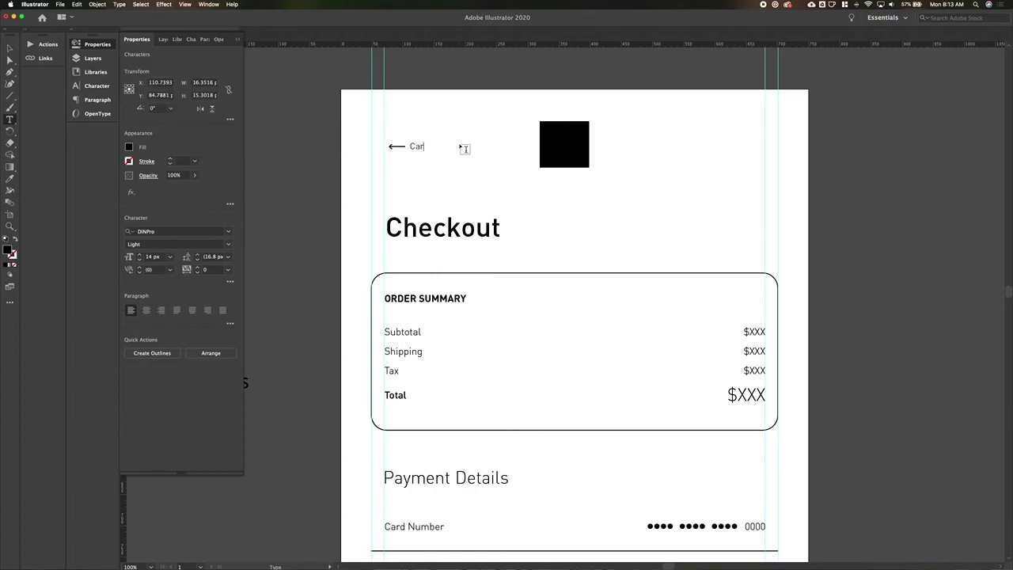
text(t)
key(Escape)
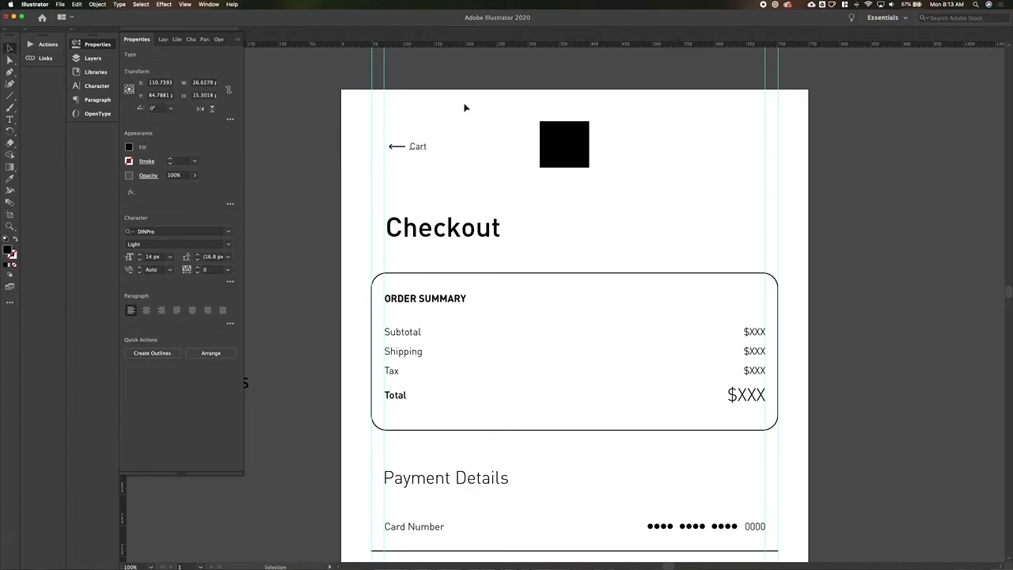
click(467, 176)
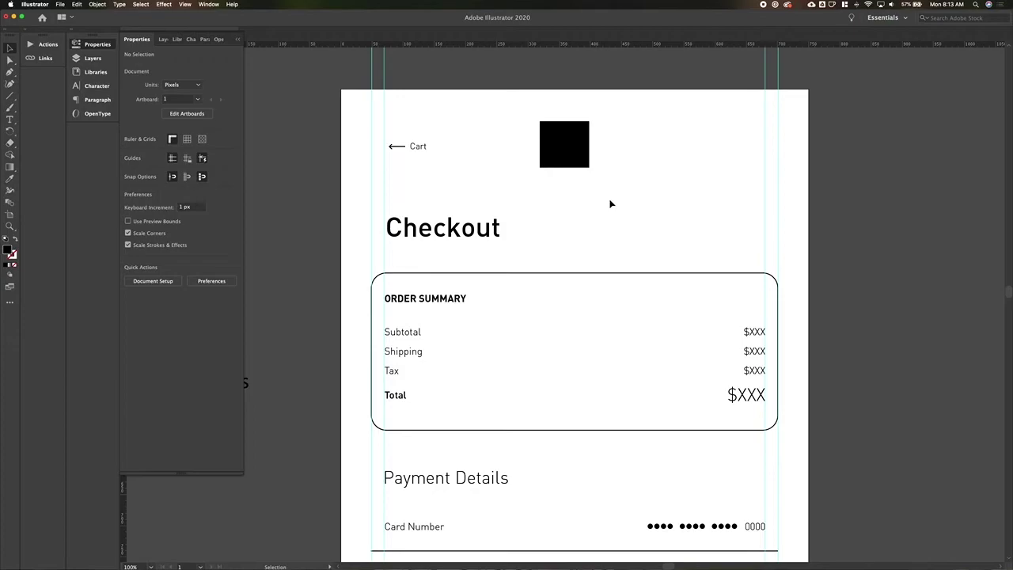
Shift the arrow and the Cart label left so the arrow tip meets the inner margin guide.
scroll(611, 204, right, 3)
scroll(610, 204, down, 1)
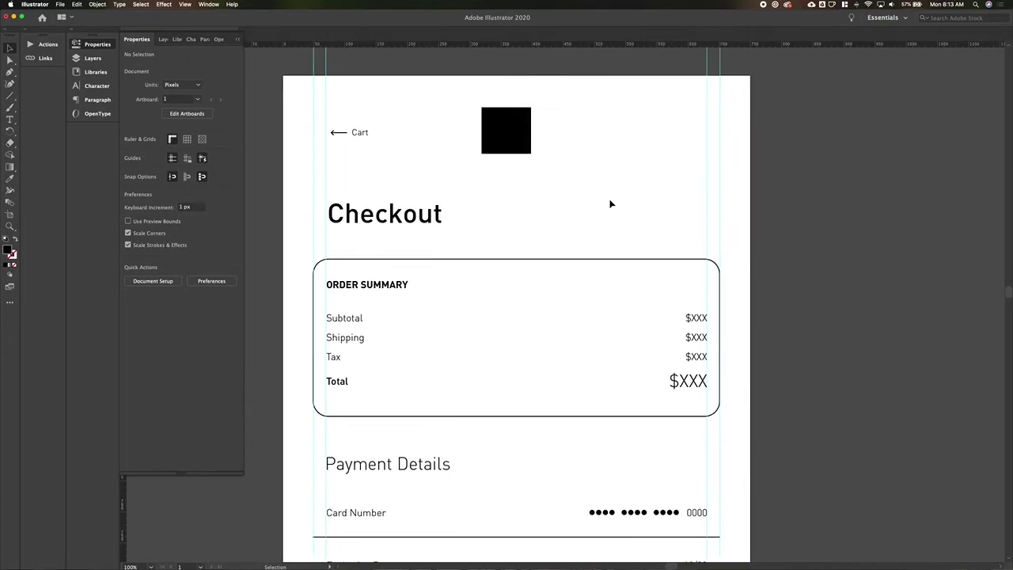
click(339, 133)
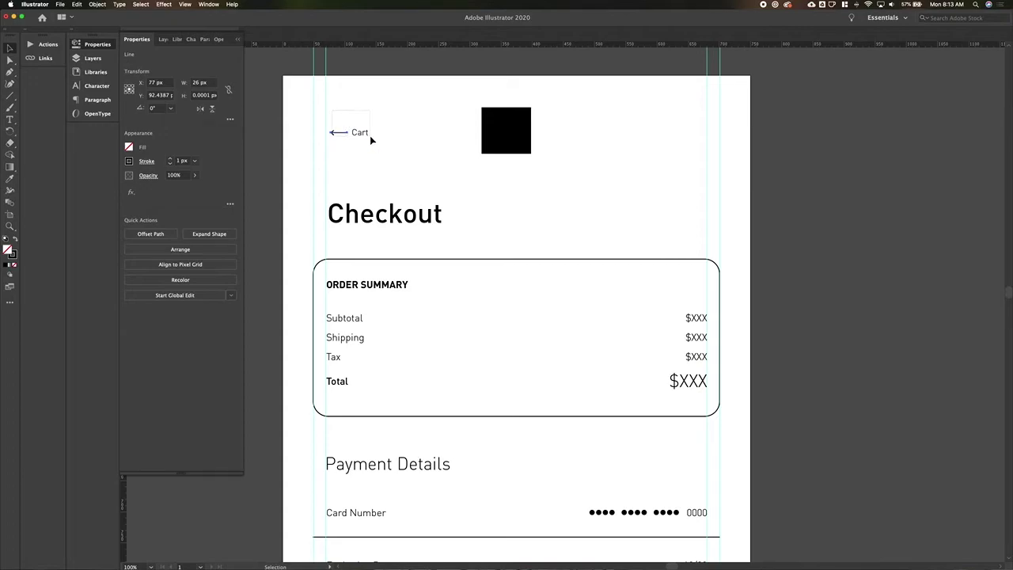
shift+click(370, 136)
key(Left)
key(Left)
key(super+shift+a)
Move the Cart label slightly right to widen its gap from the arrow.
scroll(422, 137, down, 3)
scroll(422, 138, down, 1)
click(378, 136)
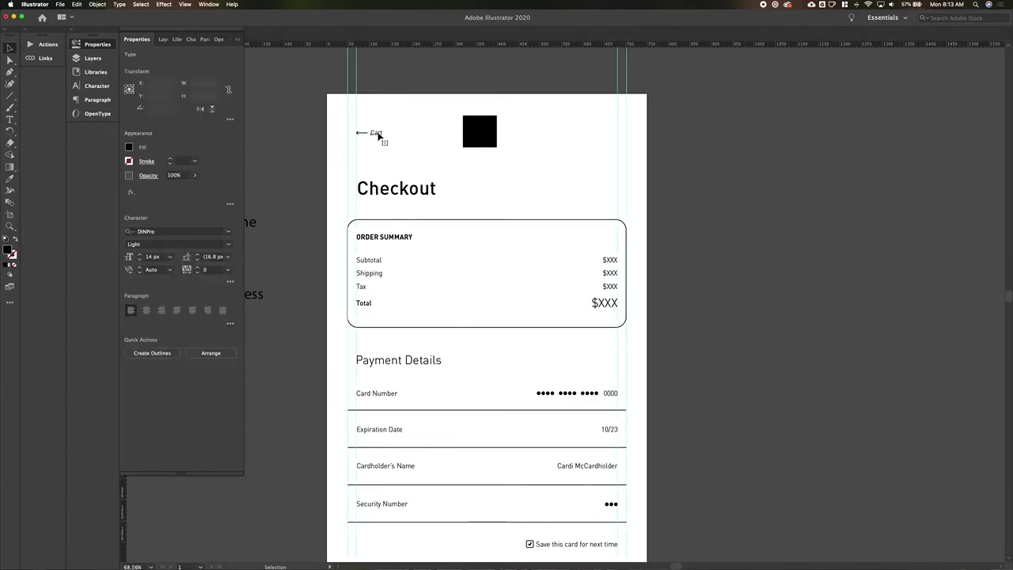
click(444, 145)
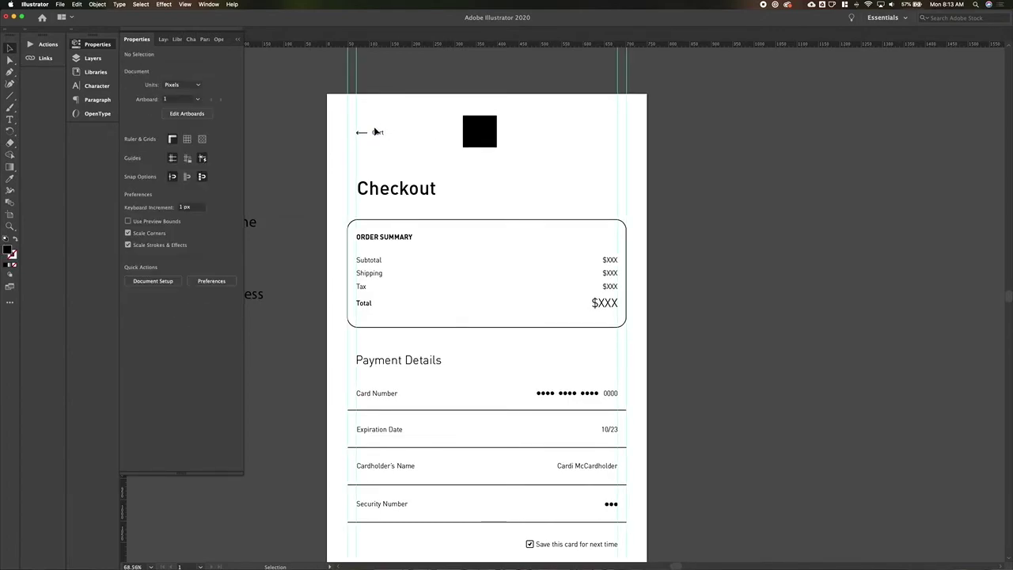
scroll(400, 153, down, 3)
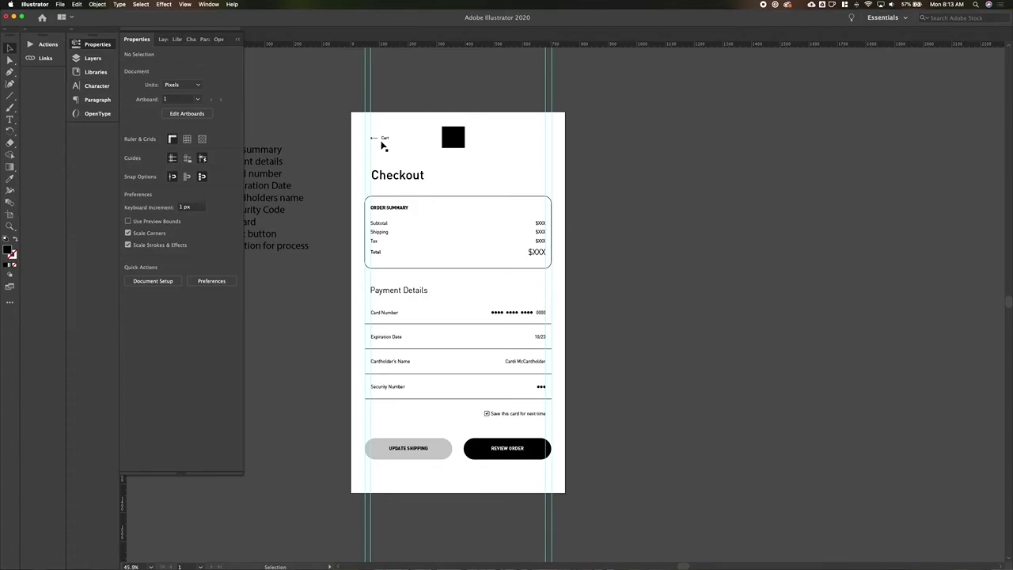
click(385, 140)
click(431, 142)
scroll(529, 156, down, 1)
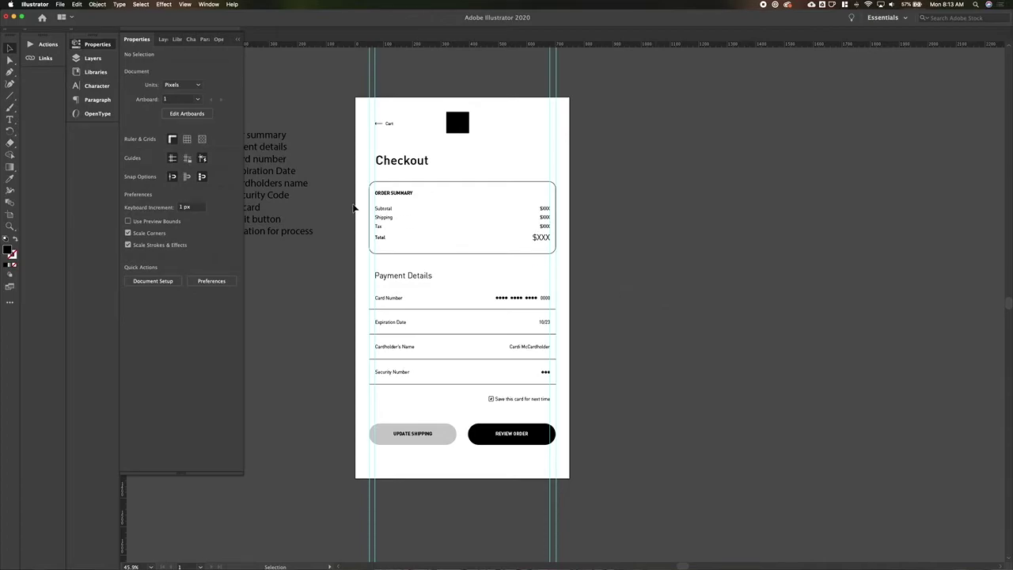
Move the Subtotal, Shipping, Tax and Total rows with their amounts up about 13 px toward the Order Summary heading.
click(507, 246)
key(Up)
key(Up)
key(Up)
key(Up)
key(Up)
key(Up)
key(Up)
key(Up)
key(Up)
key(Up)
key(Up)
key(Up)
key(Up)
Raise the bottom edge of the Order Summary box about 22 px, making the box 228 px tall.
key(a)
drag(582, 253, 602, 264)
key(Up)
key(Up)
key(Up)
key(Up)
key(Up)
key(Up)
key(Up)
key(Up)
key(Up)
key(Up)
key(Up)
key(Up)
key(Up)
key(Up)
key(Up)
key(Up)
key(Up)
key(Up)
key(Up)
key(Up)
key(Up)
key(Up)
key(v)
click(601, 265)
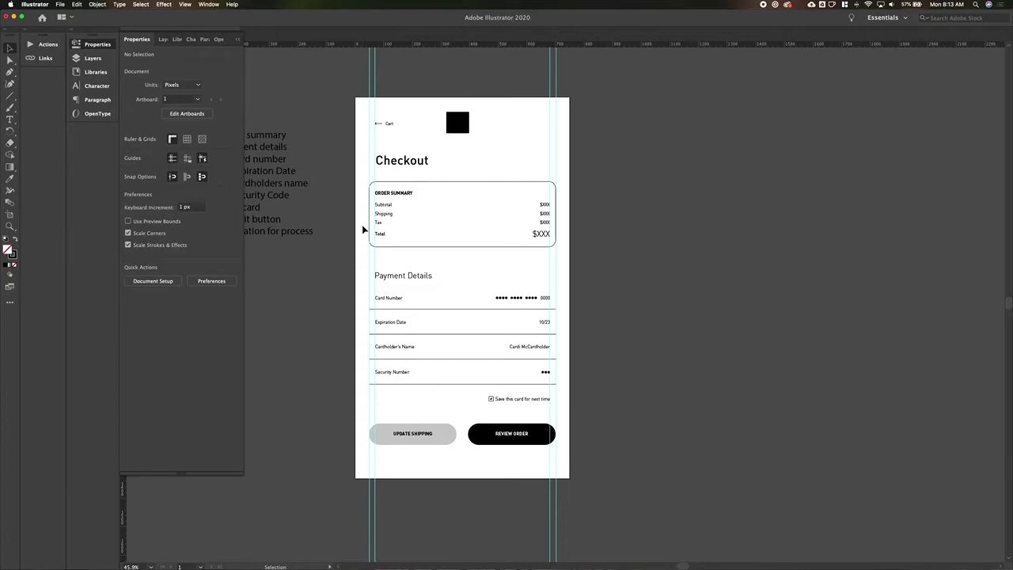
click(413, 245)
click(129, 161)
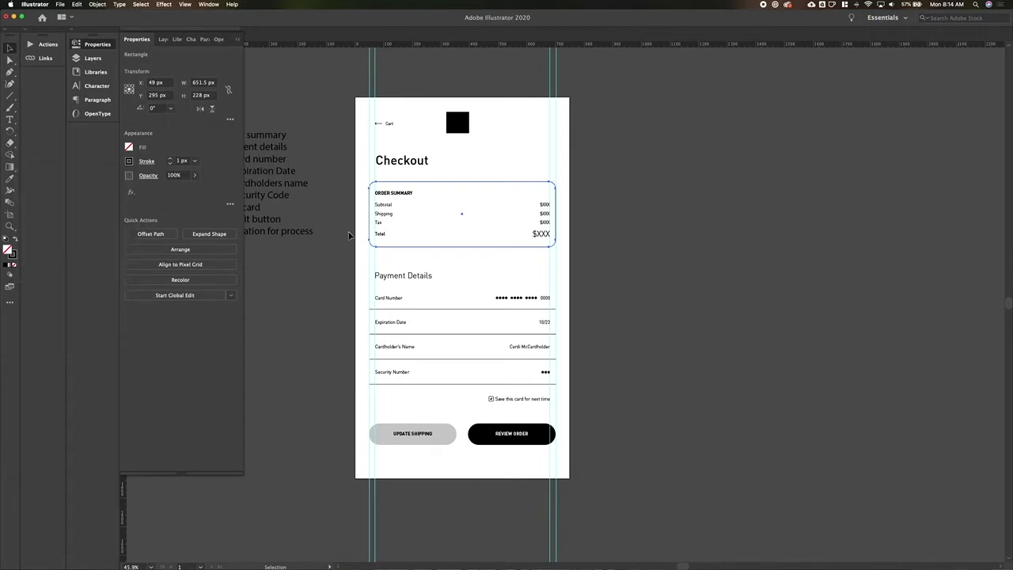
click(469, 159)
Draw a diagonal line about 22 px wide and 22 px high on the empty canvas above the artboard.
scroll(463, 123, up, 5)
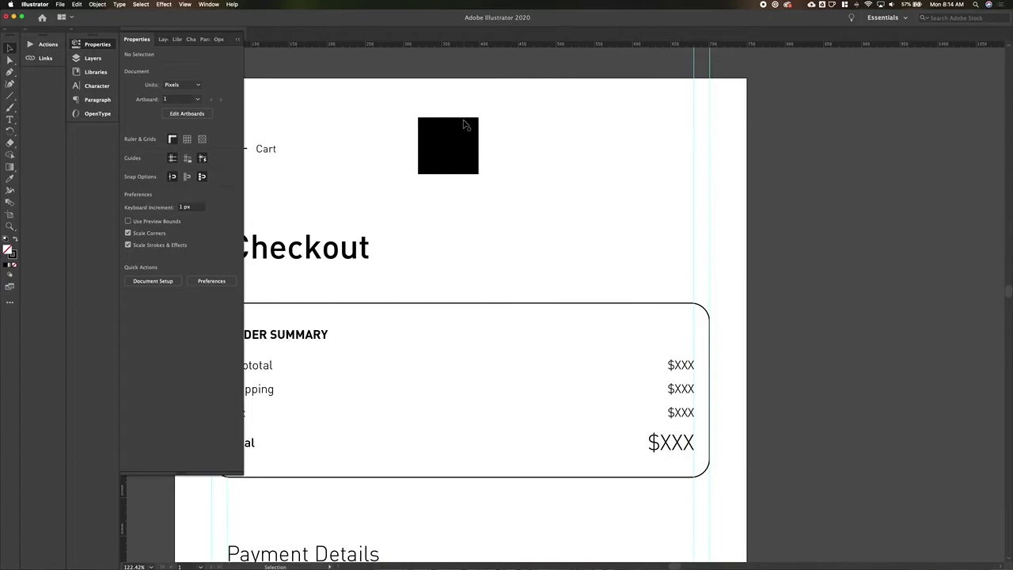
scroll(465, 124, up, 3)
scroll(464, 123, up, 2)
scroll(460, 118, up, 3)
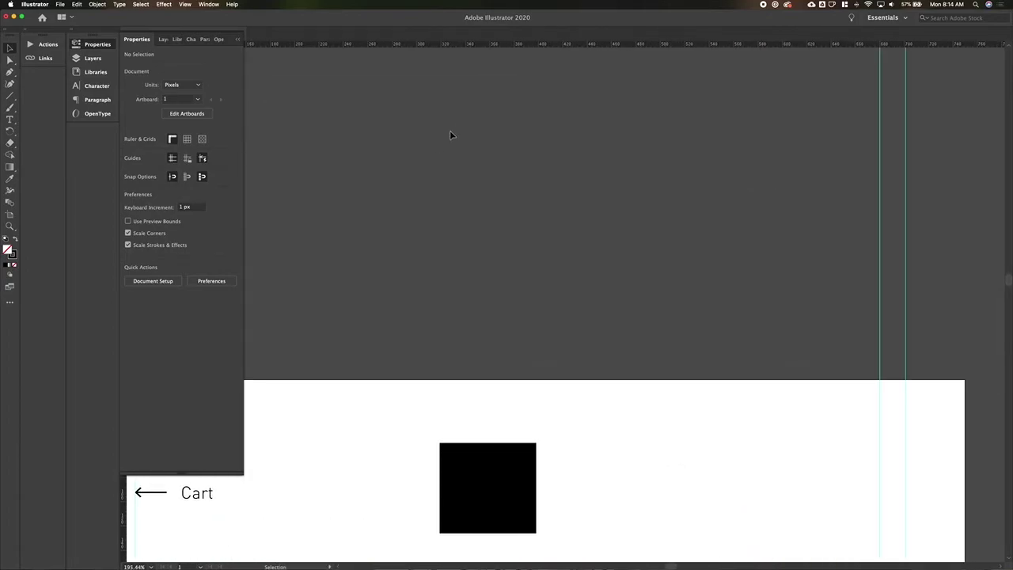
key(backslash)
drag(420, 147, 447, 174)
Set the diagonal line's stroke weight to 9 px and give it round caps.
click(168, 161)
click(169, 161)
click(169, 160)
click(168, 161)
click(168, 160)
click(168, 160)
click(169, 161)
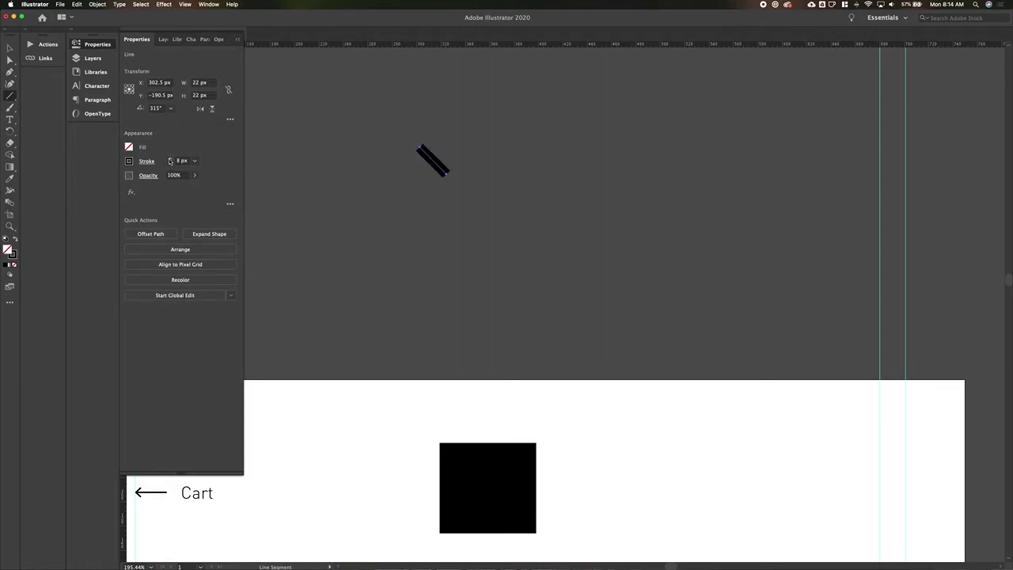
click(168, 160)
key(v)
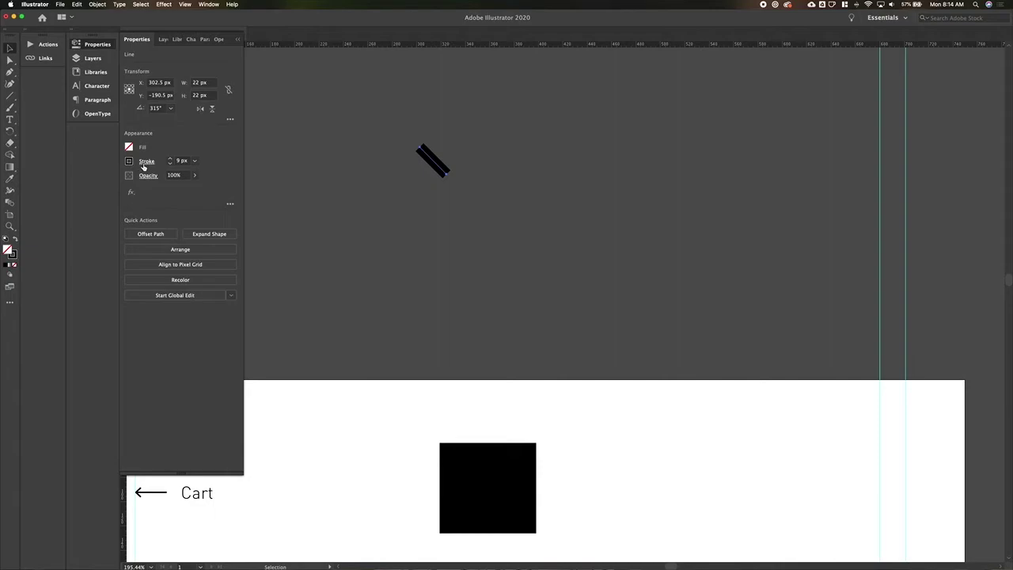
click(143, 165)
click(94, 188)
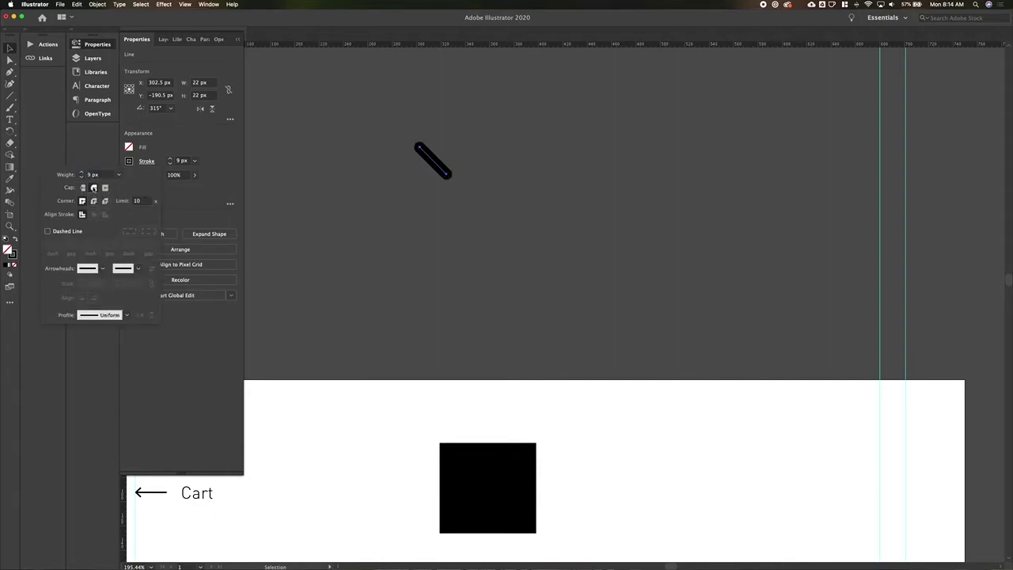
Form an X from the diagonal line and a copy rotated 90°, group it, and place a duplicate directly to its right.
click(434, 188)
scroll(434, 166, up, 5)
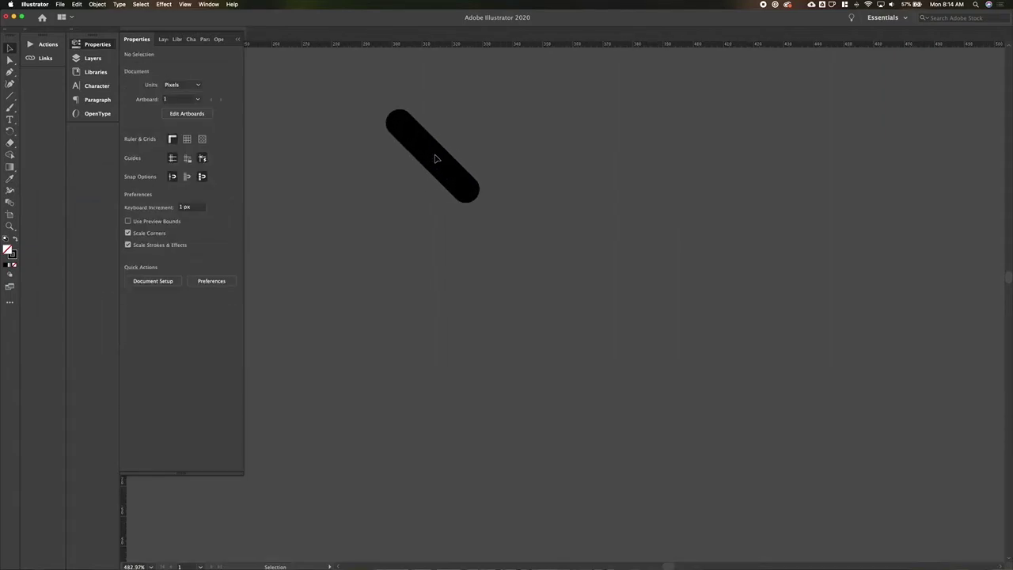
key(super+a)
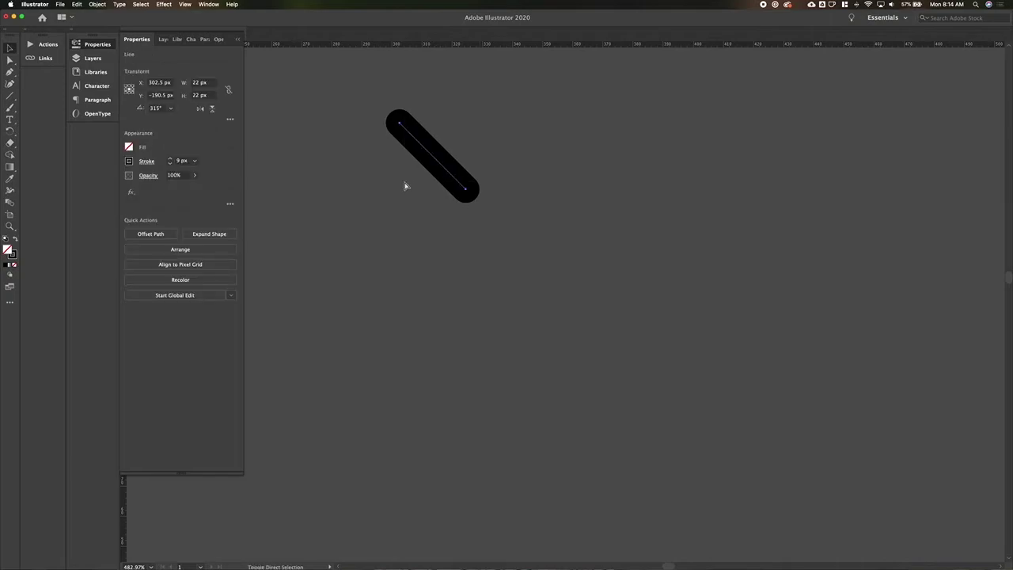
key(r)
drag(410, 93, 486, 96)
key(v)
key(super+a)
key(super+g)
drag(435, 159, 528, 158)
key(s)
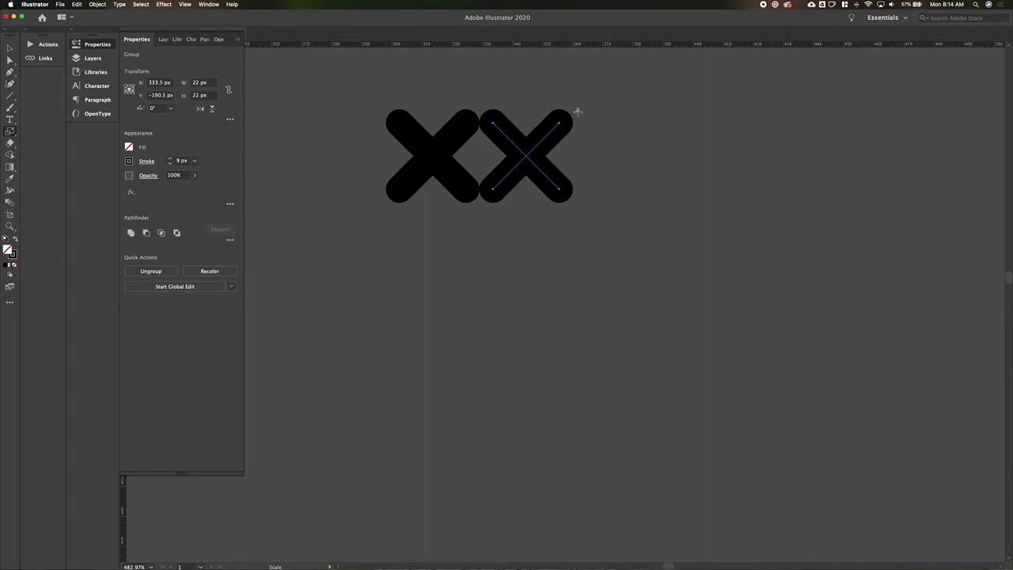
alt+click(558, 126)
key(Escape)
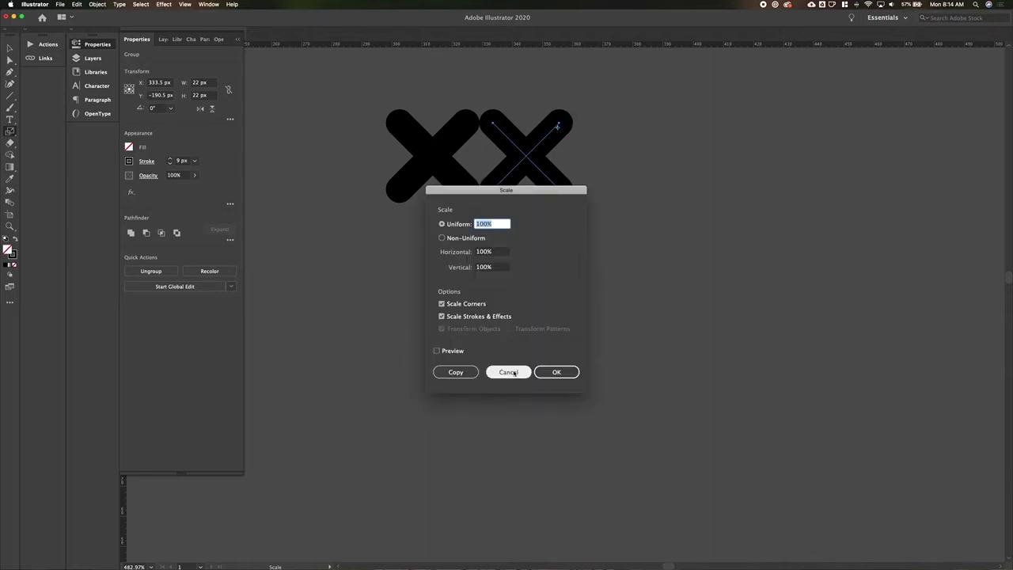
key(v)
key(super+shift+a)
Scale the duplicate X uniformly about its center down to about 11 px wide and high.
click(553, 196)
key(s)
drag(584, 115, 558, 133)
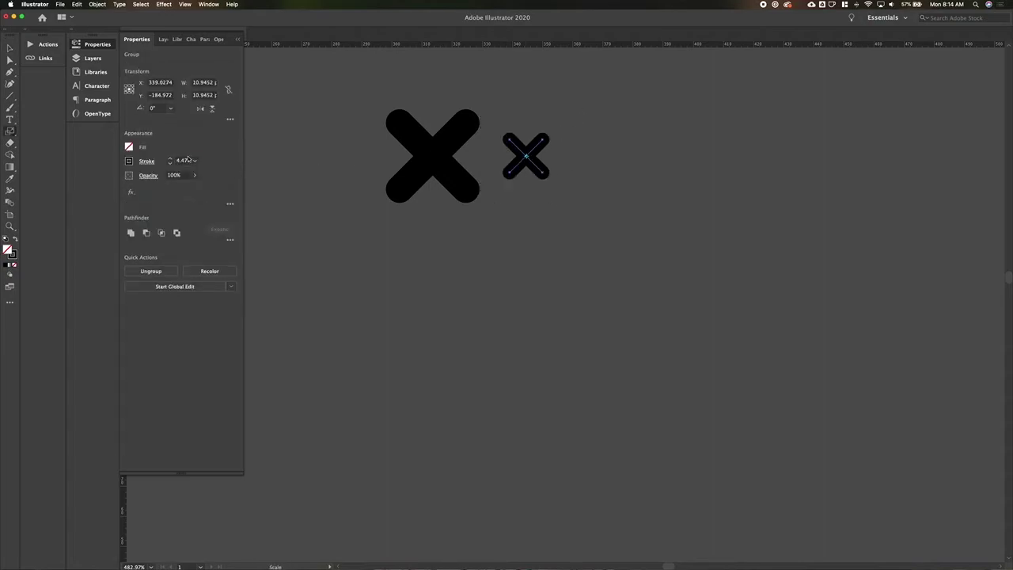
Set the small X's stroke weight to 6 px and move it 4 px closer to the large X.
click(170, 160)
click(170, 159)
click(170, 159)
click(170, 159)
key(v)
click(170, 163)
click(170, 163)
key(Left)
key(Left)
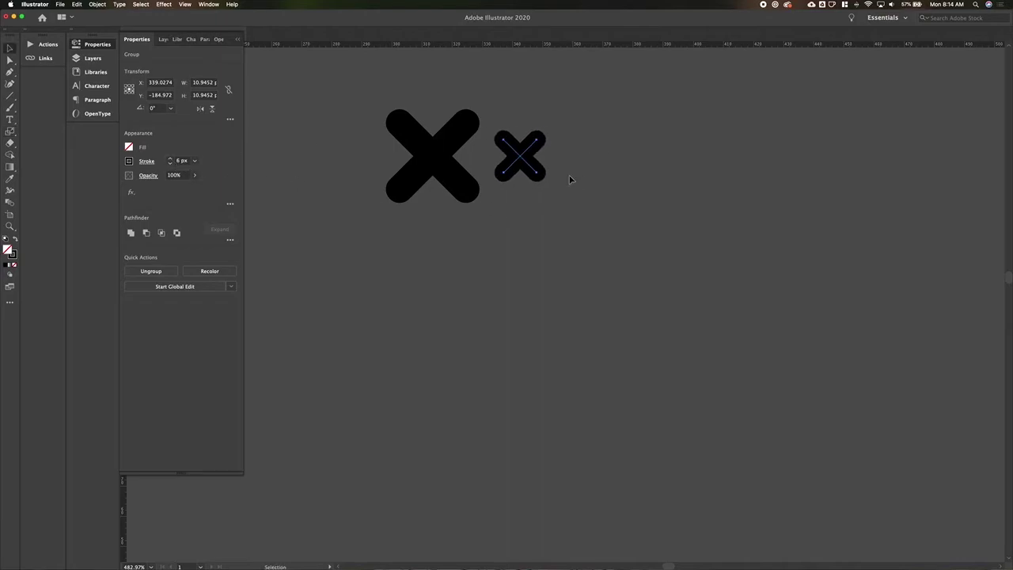
Color the large X's stroke green and the small X's stroke orange.
click(533, 213)
scroll(569, 223, left, 3)
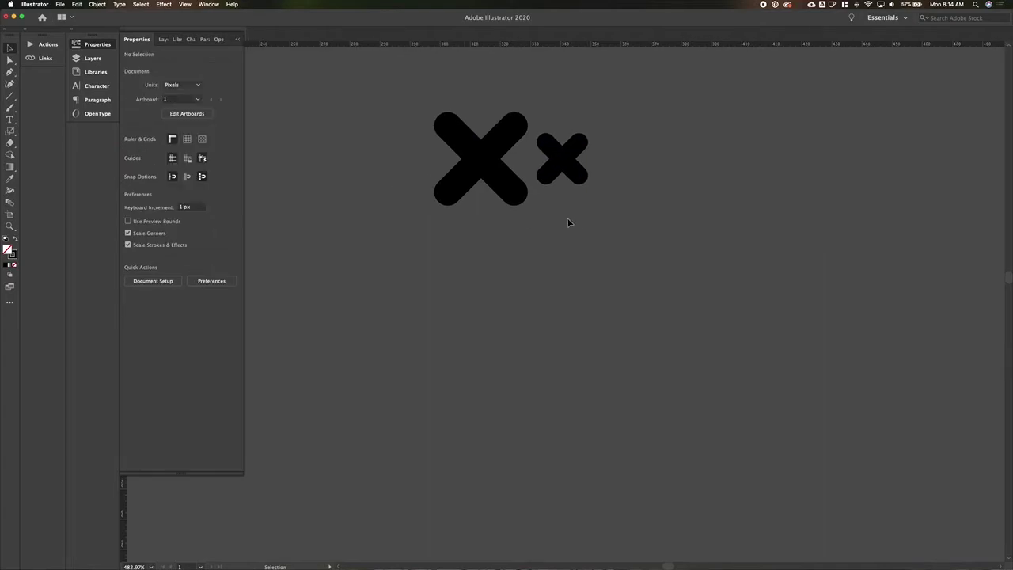
click(467, 176)
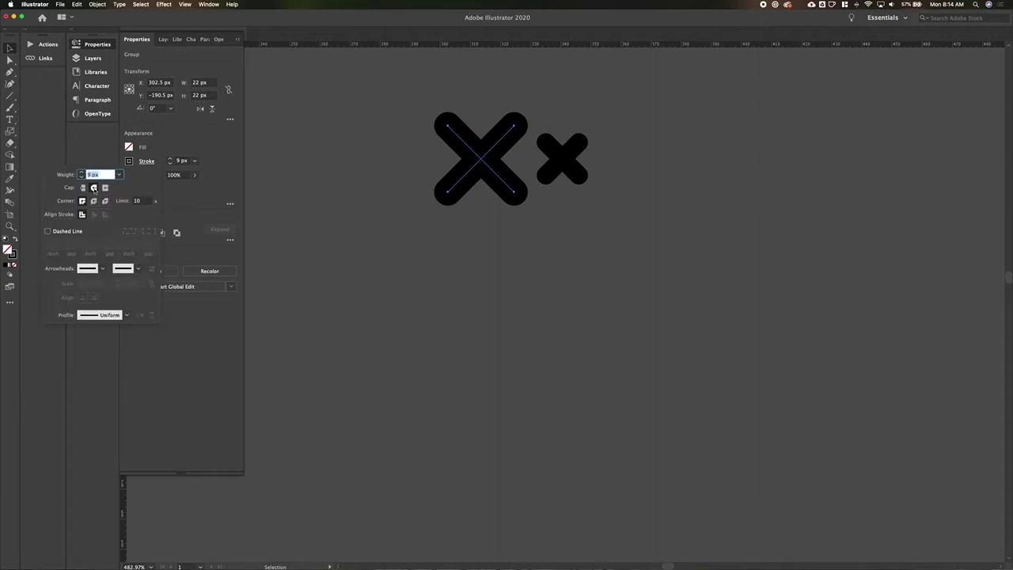
click(129, 162)
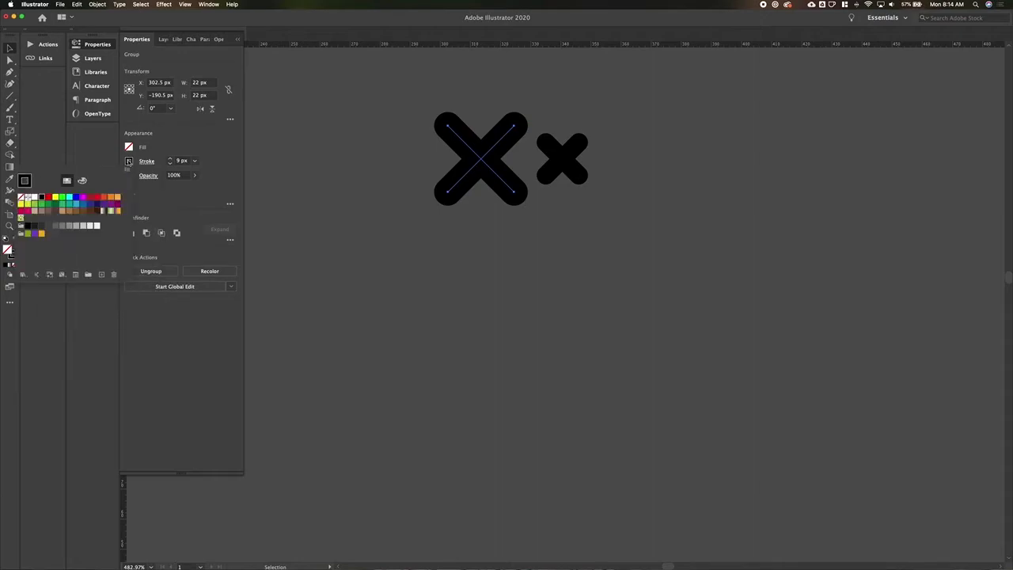
click(35, 207)
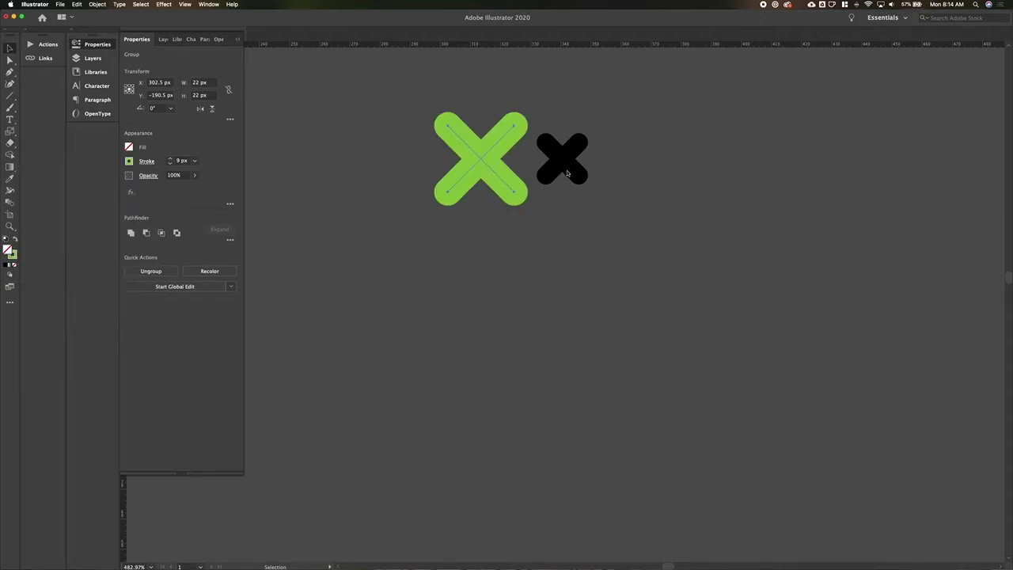
click(576, 190)
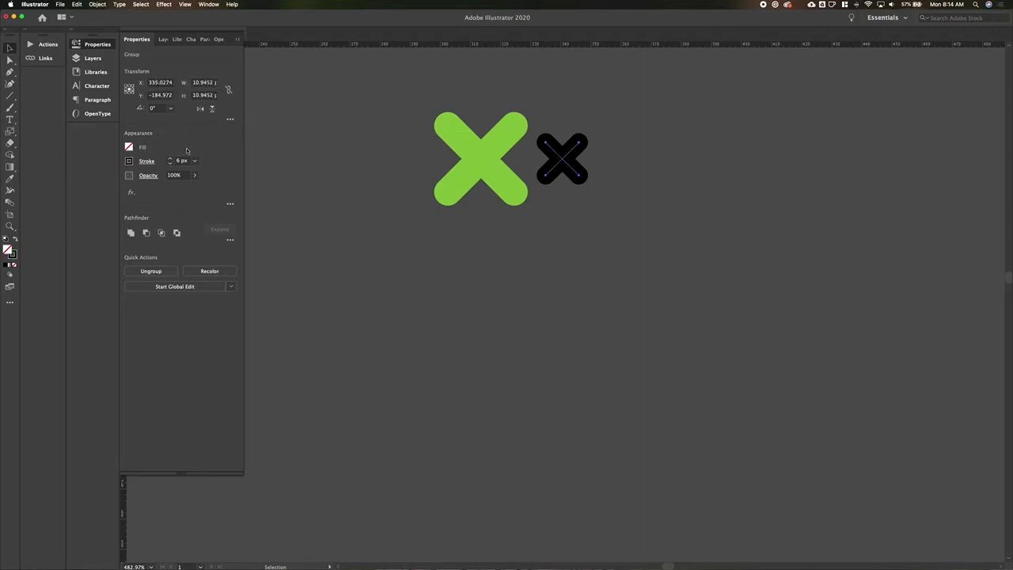
click(129, 161)
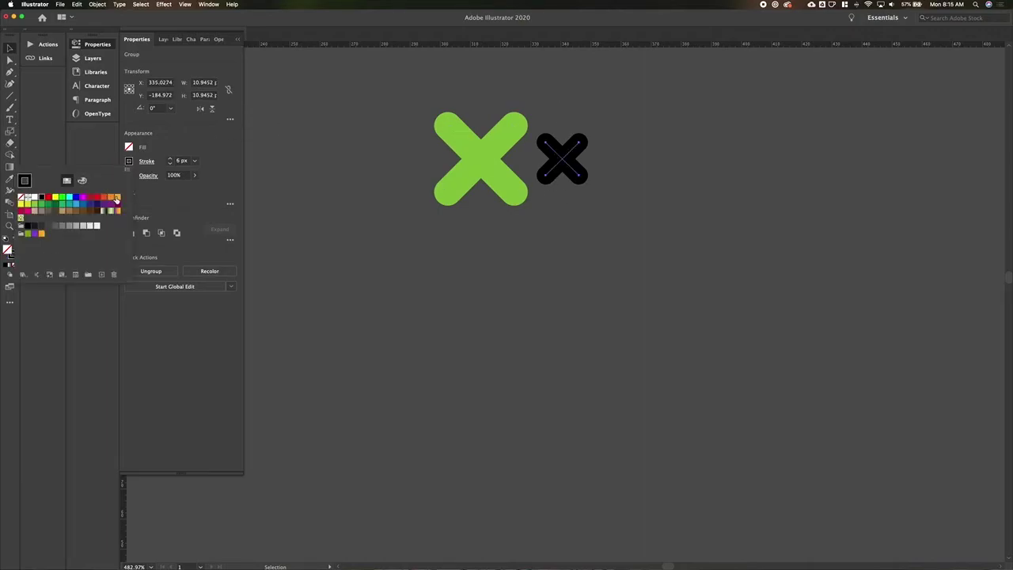
click(117, 199)
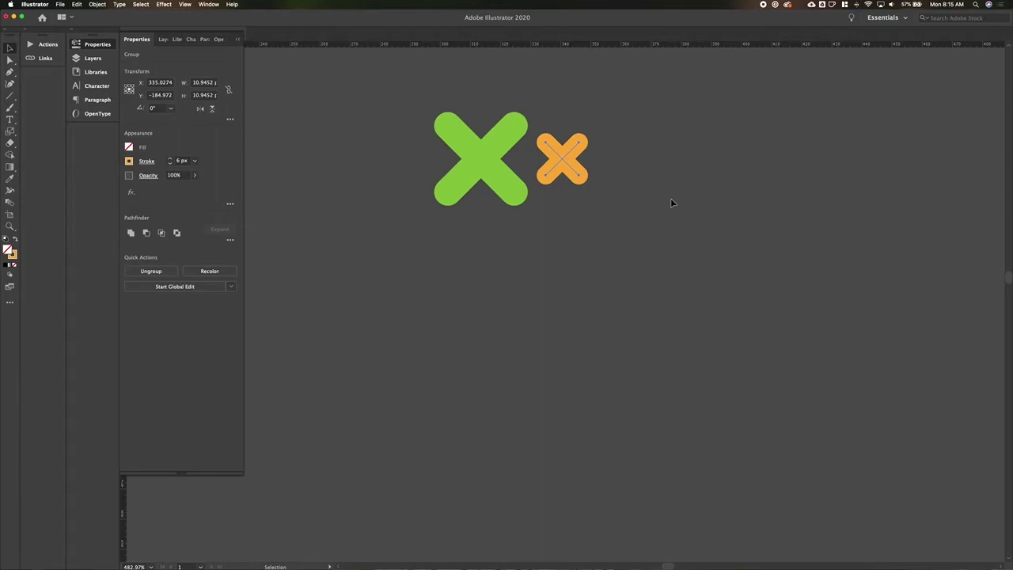
Swap the icon colors, making the large X's stroke orange and the small X's stroke green.
drag(460, 112, 470, 234)
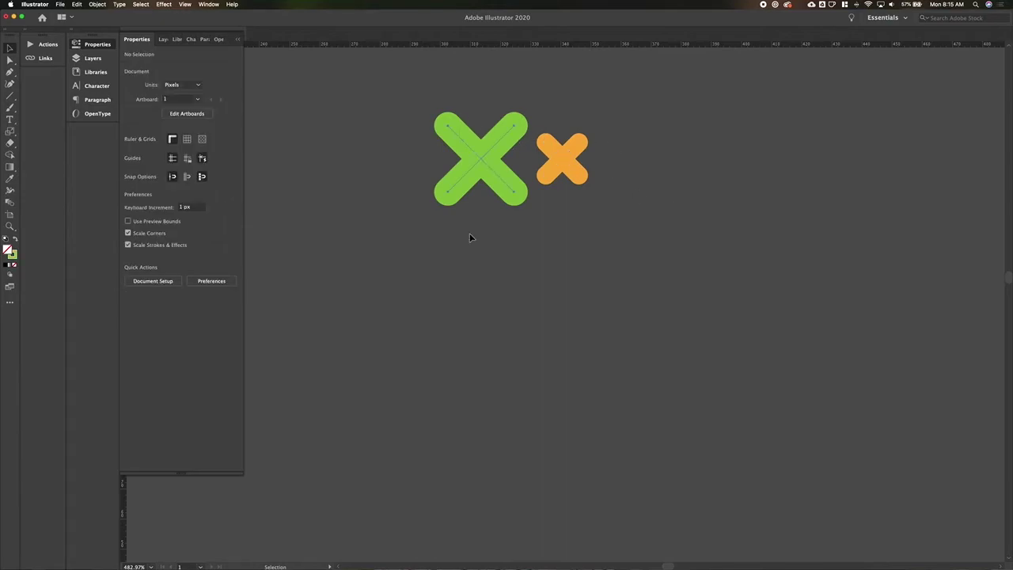
click(480, 158)
click(129, 162)
click(118, 202)
click(567, 178)
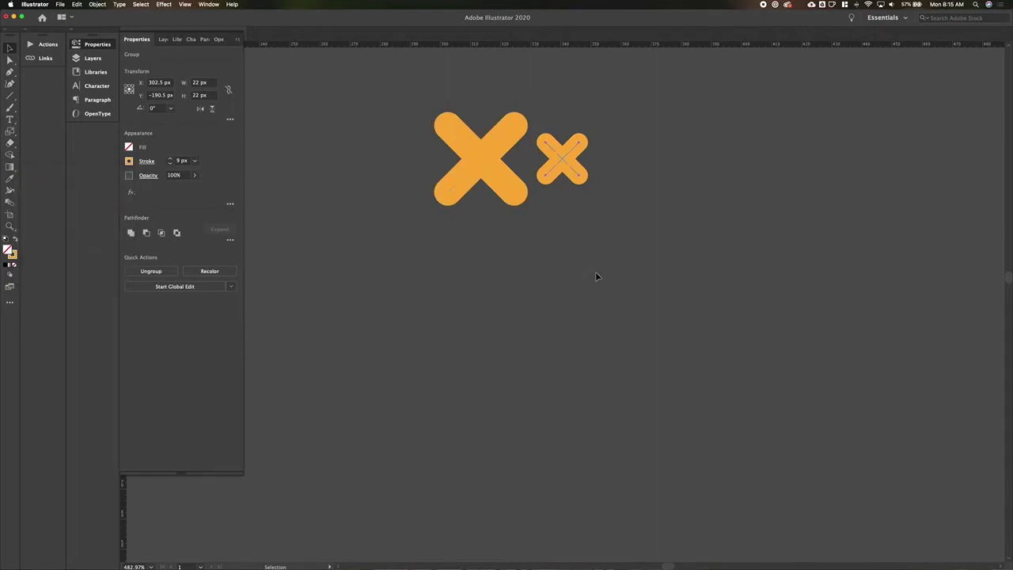
click(129, 162)
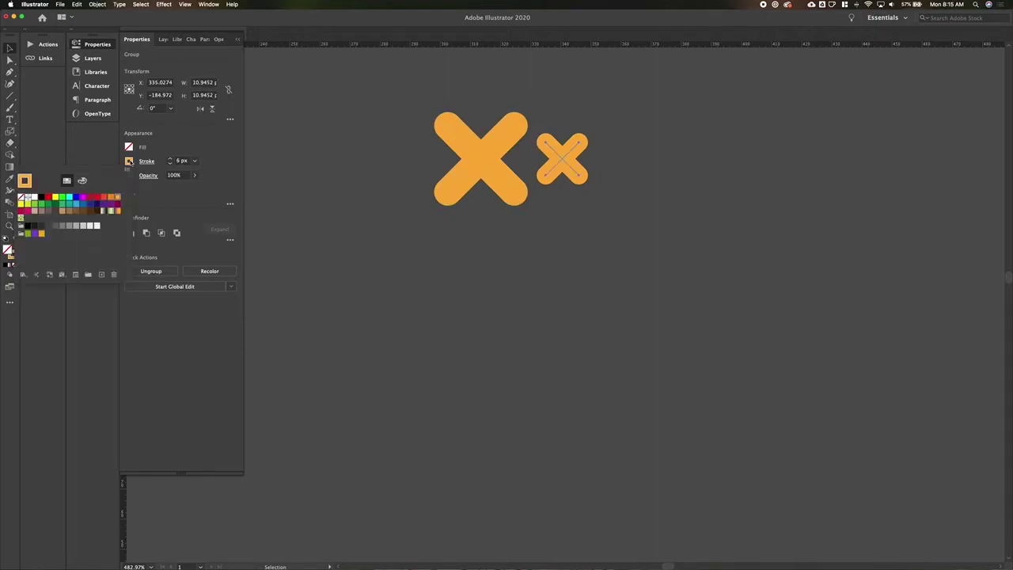
click(35, 207)
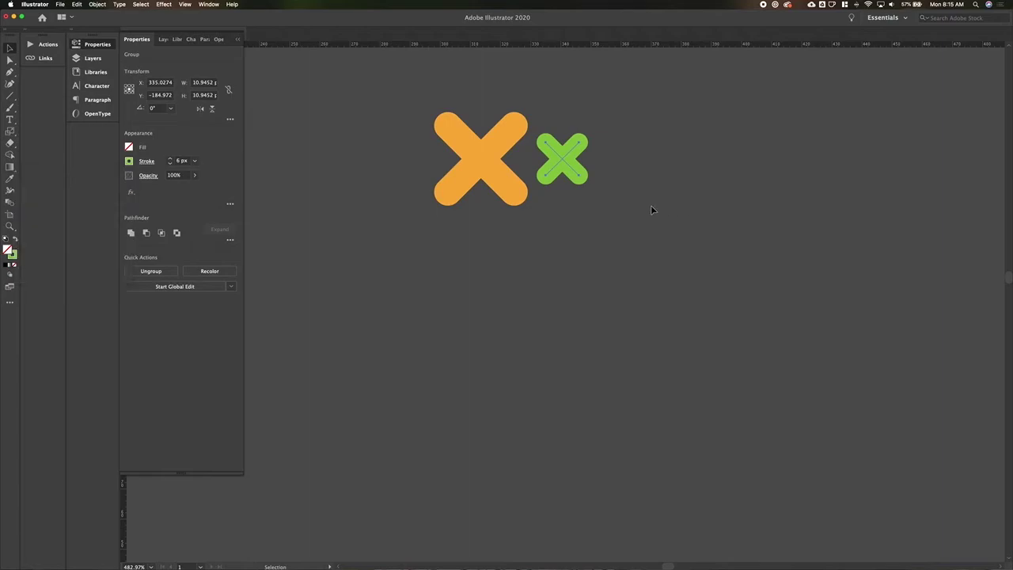
Group the large orange X and the small green X into one logo.
click(622, 208)
drag(608, 213, 493, 104)
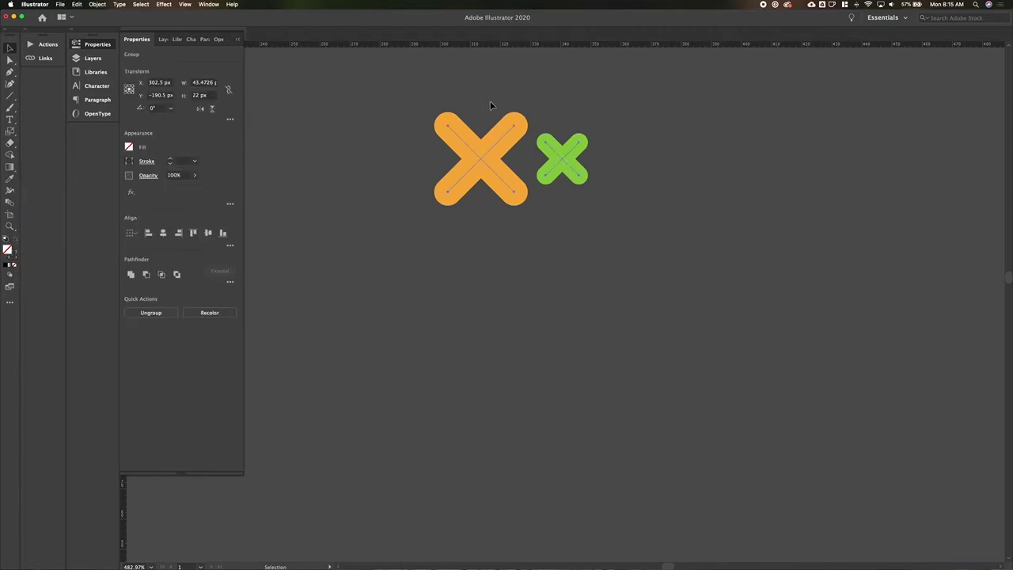
key(super+g)
right_click(577, 183)
click(567, 182)
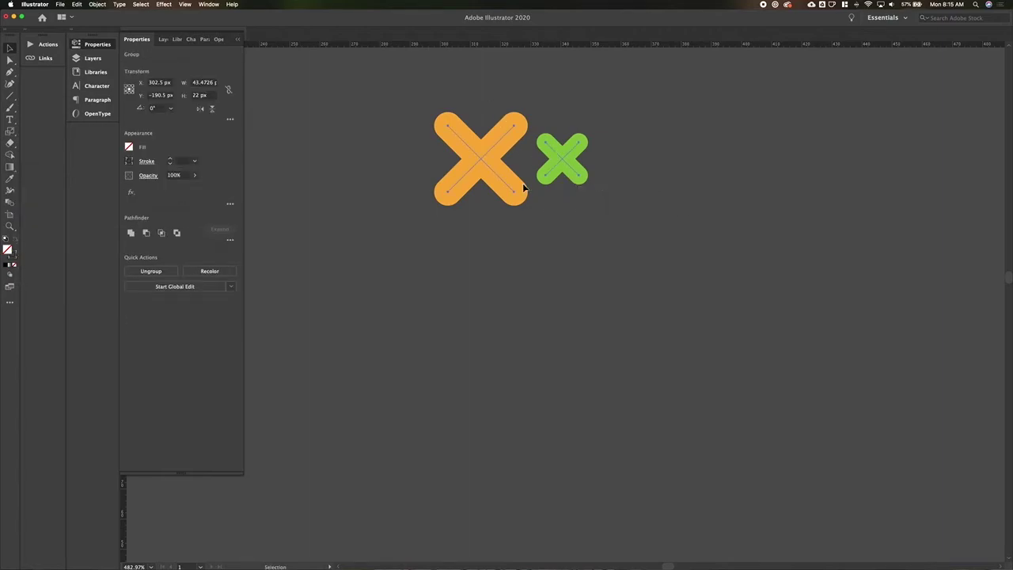
Move the X logo into the middle of the checkout header and delete the black placeholder square there.
scroll(499, 159, down, 2)
scroll(500, 160, down, 5)
drag(493, 167, 516, 341)
click(516, 317)
key(Delete)
Enlarge the X logo to about 73 by 37 px and nudge it down about 8 px, level with the Cart label.
drag(559, 303, 513, 358)
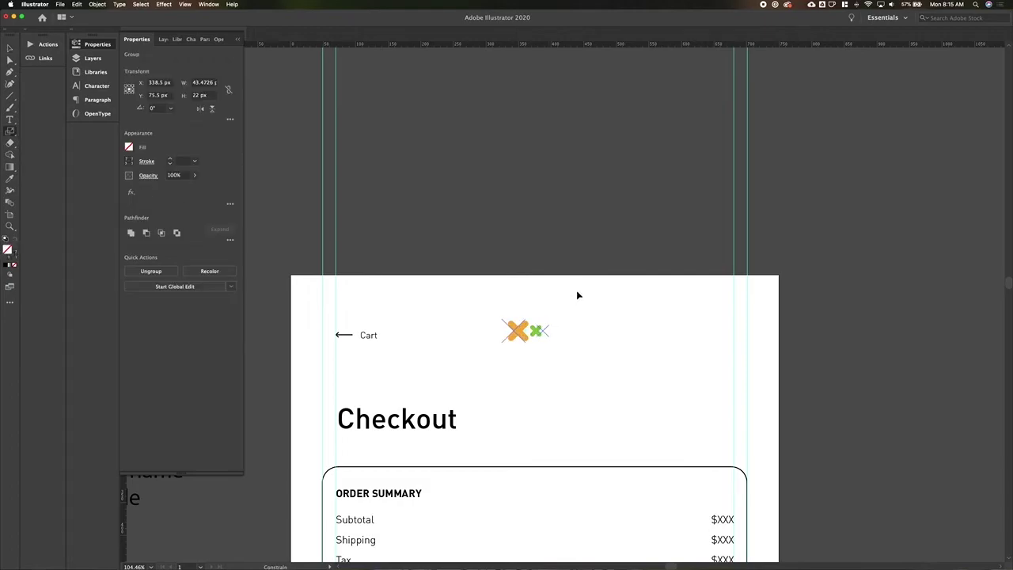
scroll(578, 296, down, 3)
key(Down)
key(Down)
key(Down)
key(Down)
key(Down)
key(Down)
key(Down)
key(v)
click(577, 291)
Nudge the X logo right so it sits centered in the checkout header.
scroll(577, 292, down, 3)
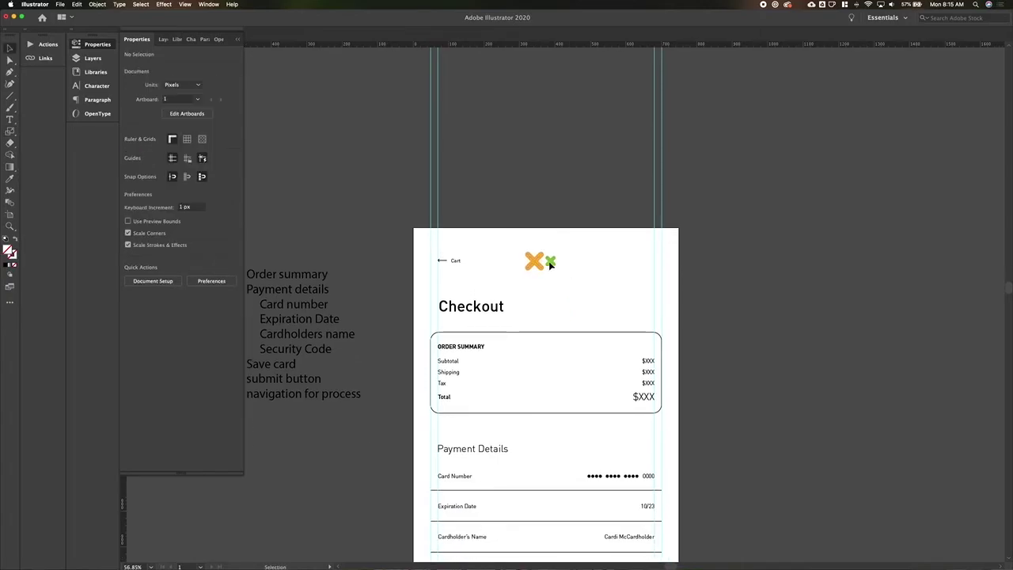
click(551, 265)
key(Right)
key(Right)
key(Right)
key(Right)
key(Right)
key(Right)
key(Right)
key(Right)
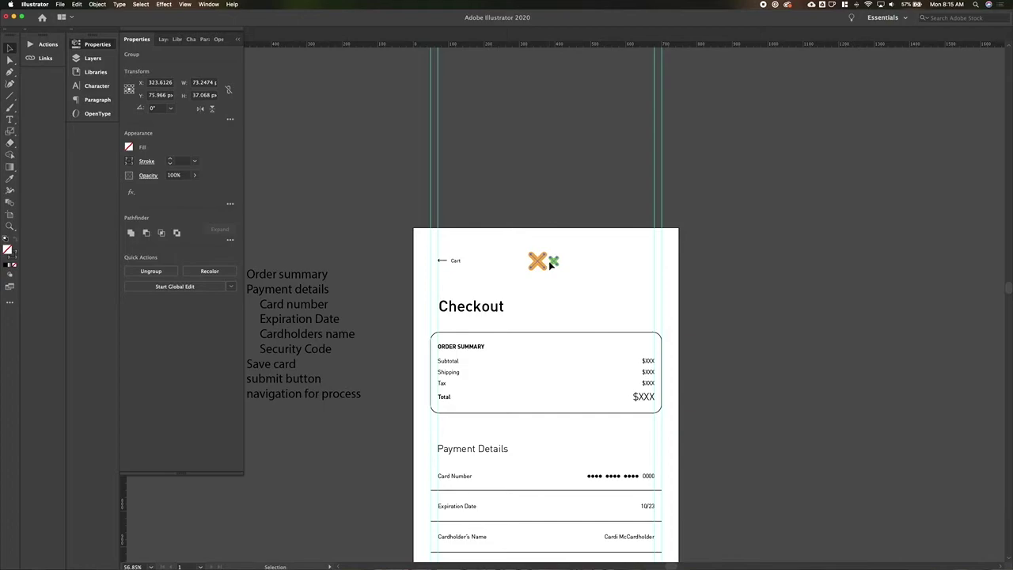
click(621, 267)
scroll(621, 268, down, 2)
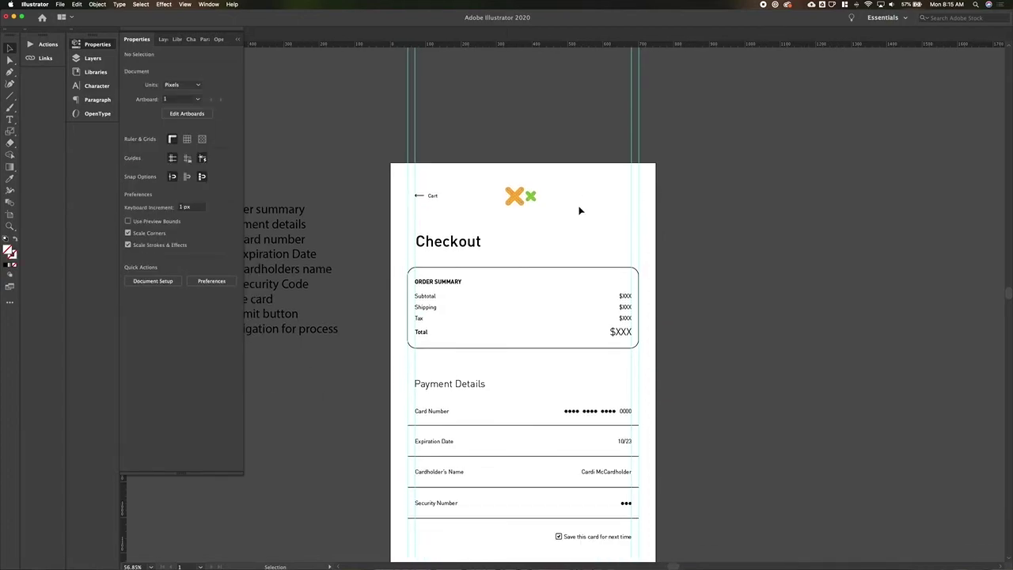
scroll(540, 211, up, 3)
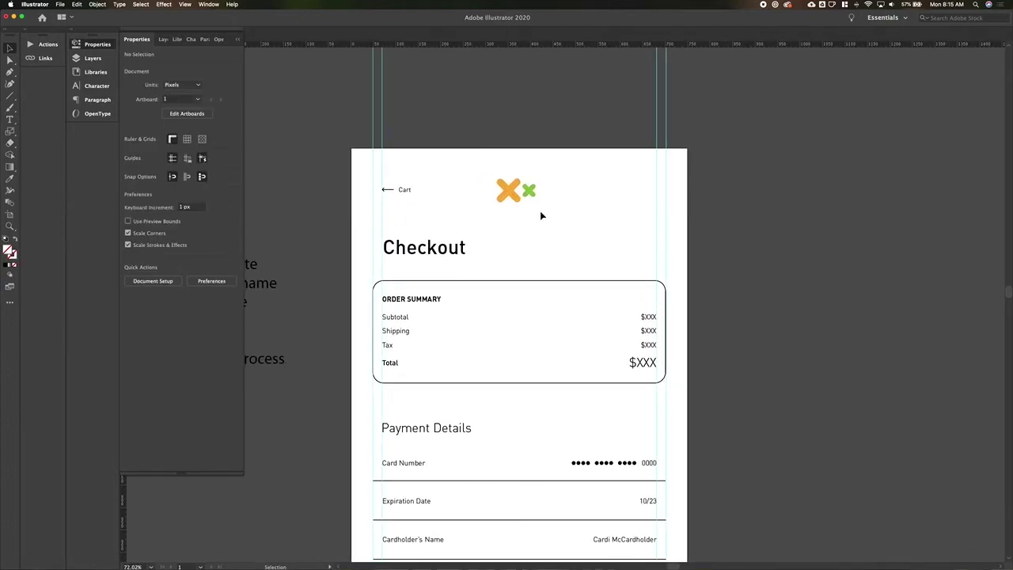
Give the Order Summary box an orange stroke with a weight of 4 px.
click(493, 242)
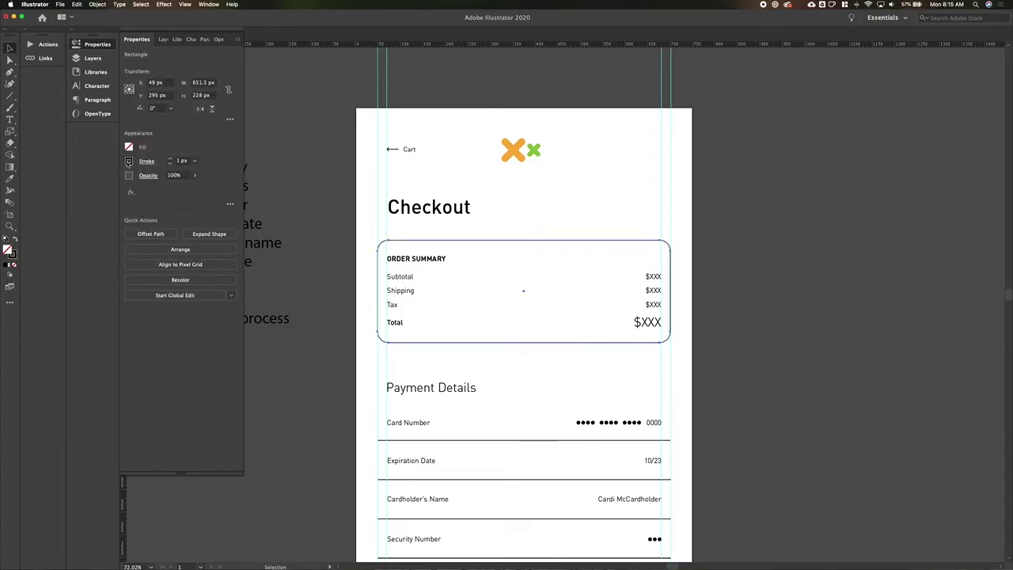
click(129, 162)
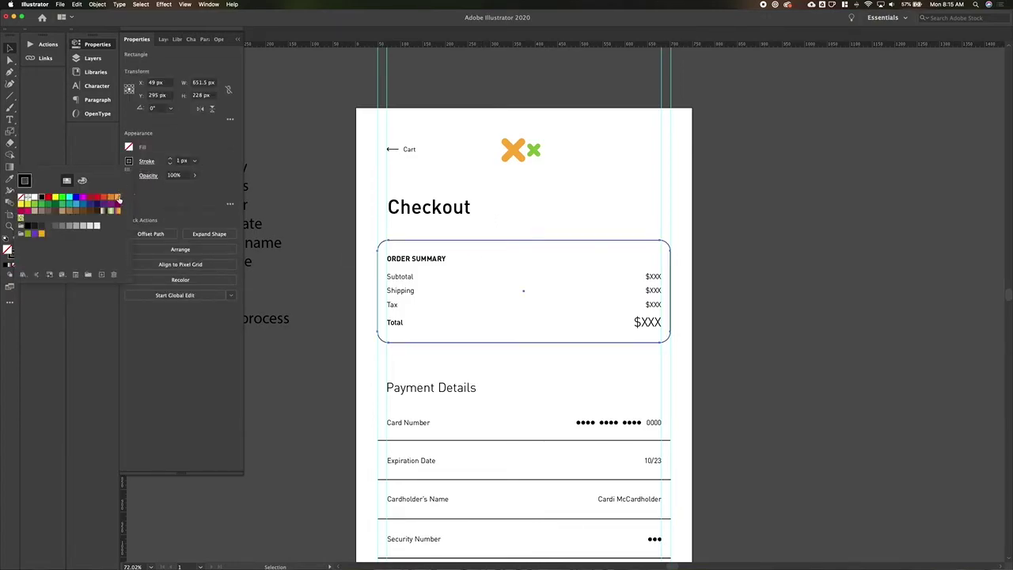
click(116, 197)
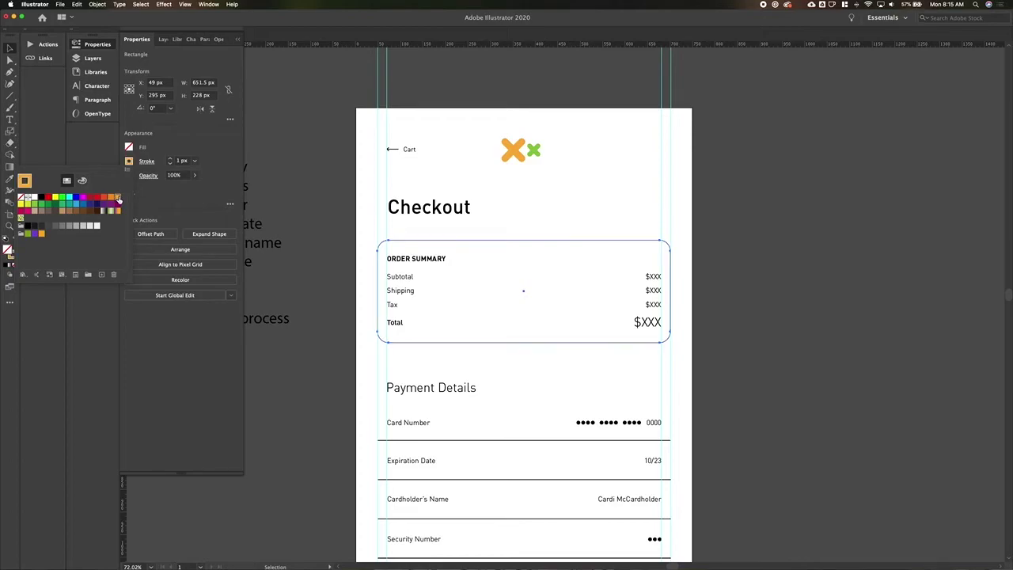
click(170, 159)
click(170, 159)
click(170, 160)
Lower the bottom edge of the Order Summary box 13 px, making the box 241 px tall.
key(a)
drag(371, 329, 706, 357)
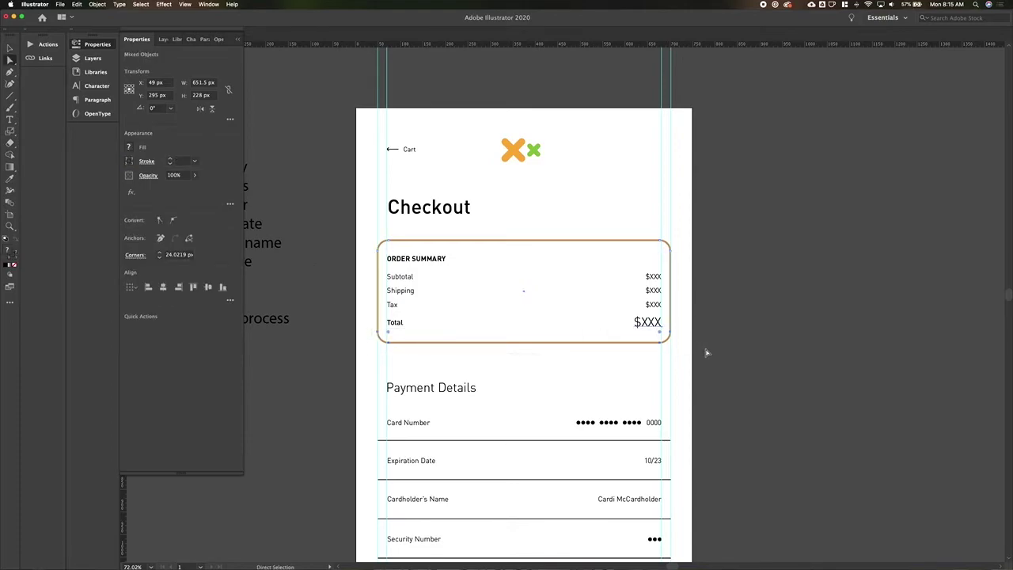
shift+click(660, 327)
key(Down)
key(Down)
key(Down)
key(Down)
key(Down)
key(Down)
key(Down)
key(Down)
key(Down)
key(Down)
key(Down)
key(Down)
key(Down)
key(Down)
key(Down)
key(Down)
key(Down)
key(Down)
key(Down)
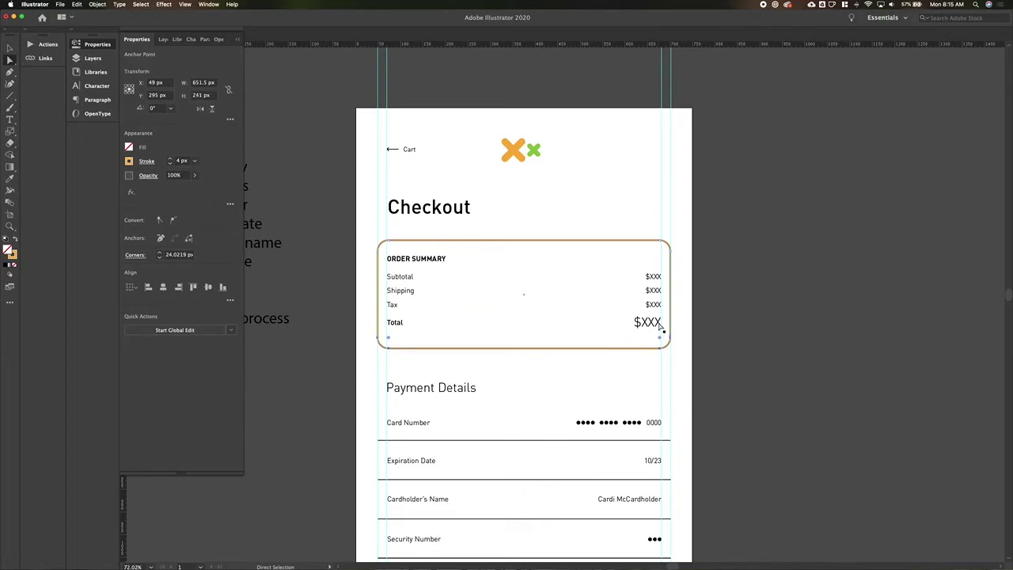
Try raising the top edge of the Order Summary box 20 px, and undo the move.
drag(731, 257, 729, 251)
key(shift+Up)
key(shift+Up)
key(super+z)
key(super+z)
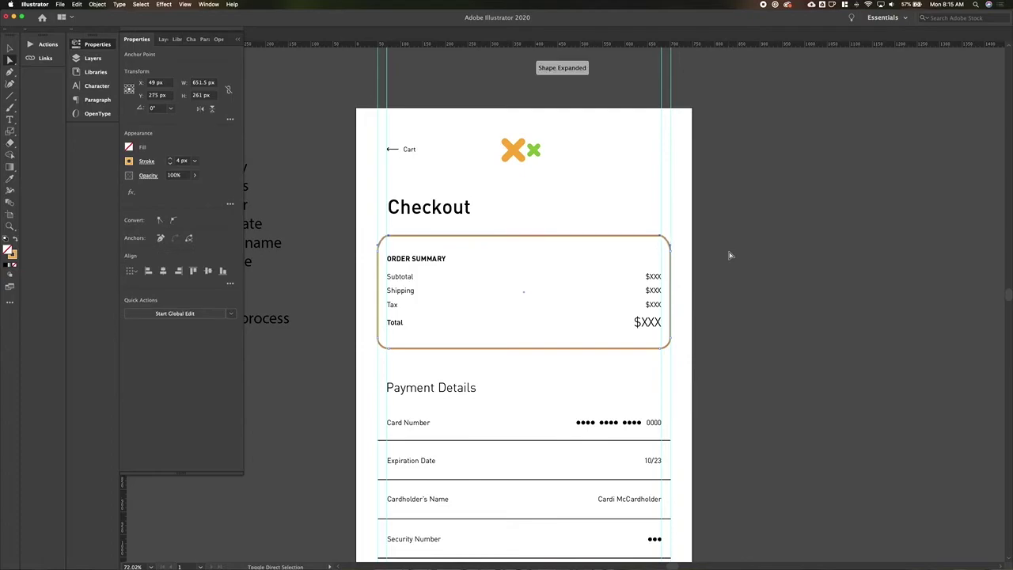
Raise the top edge of the Order Summary box about 10 px above its heading.
drag(361, 235, 707, 248)
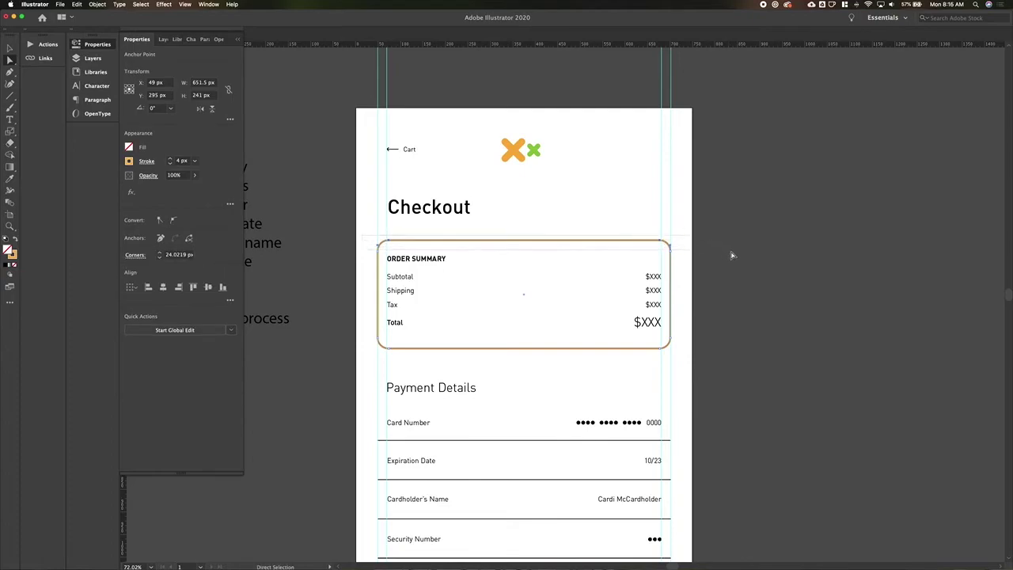
key(Up)
key(Up)
key(Up)
key(Up)
key(Up)
key(Up)
key(Up)
key(Up)
key(Up)
key(Up)
key(v)
click(731, 253)
scroll(730, 252, down, 3)
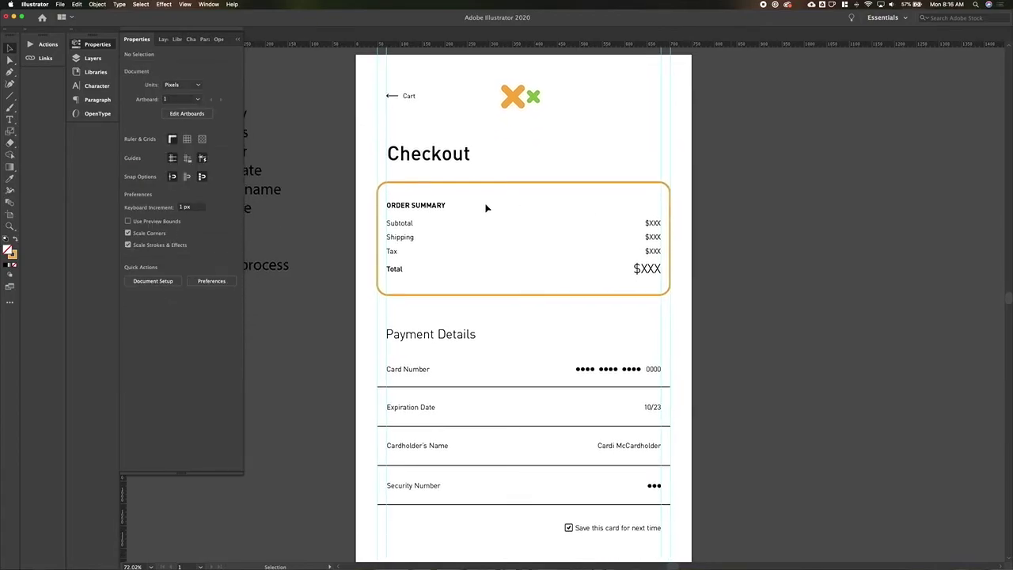
Nudge the Order Summary heading, row labels and amounts up slightly inside the orange box.
drag(340, 186, 690, 281)
shift+click(640, 294)
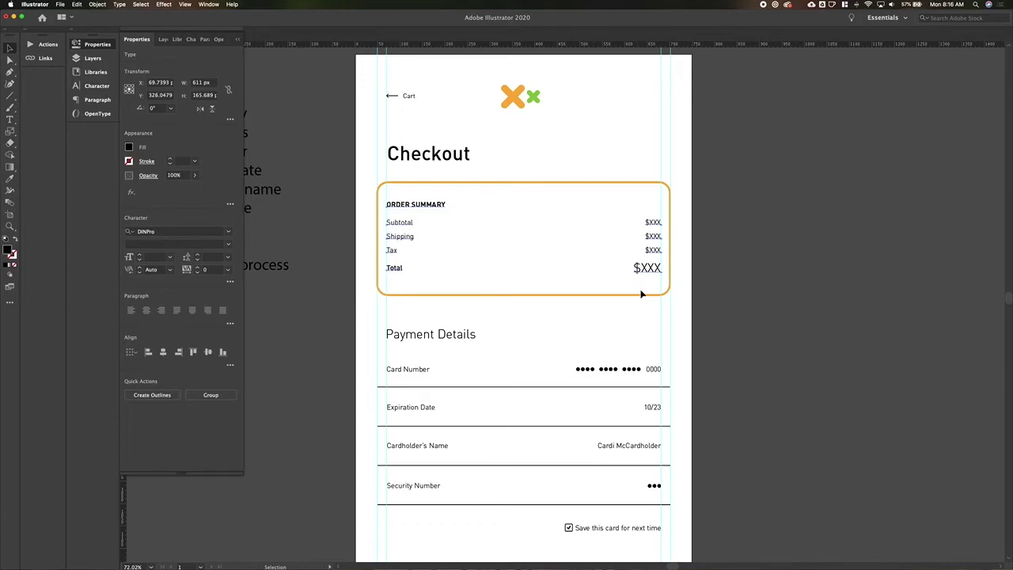
click(696, 252)
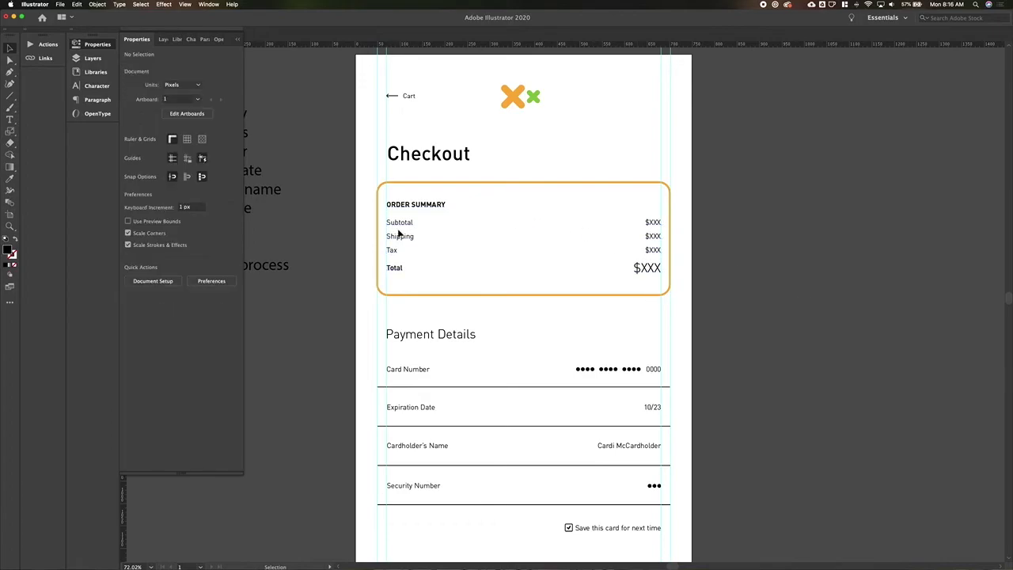
scroll(360, 230, down, 5)
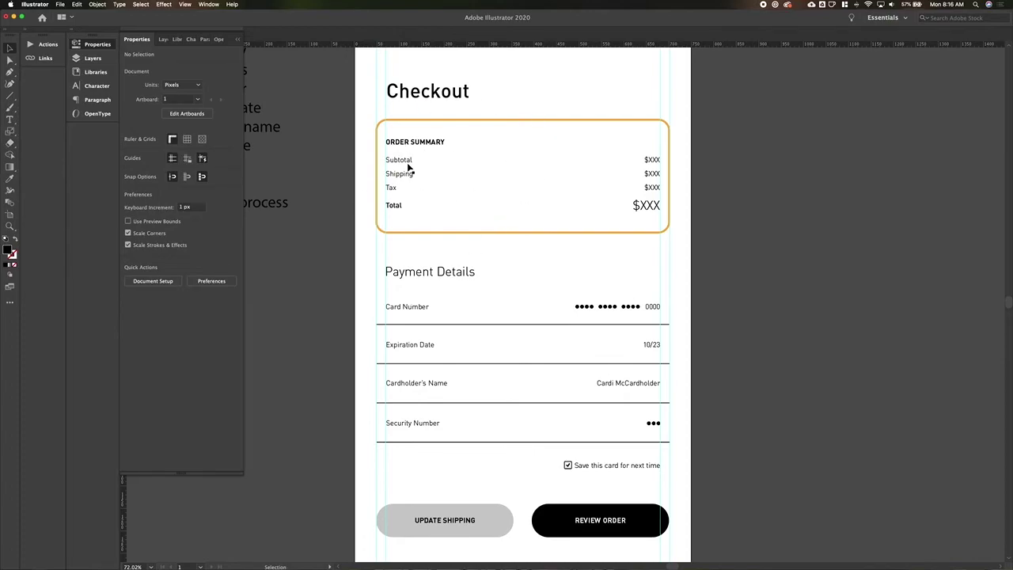
Set the fill of the four payment field labels, Card Number through Security Number, to gray R=153 G=153 B=153.
scroll(409, 166, up, 2)
scroll(404, 188, down, 4)
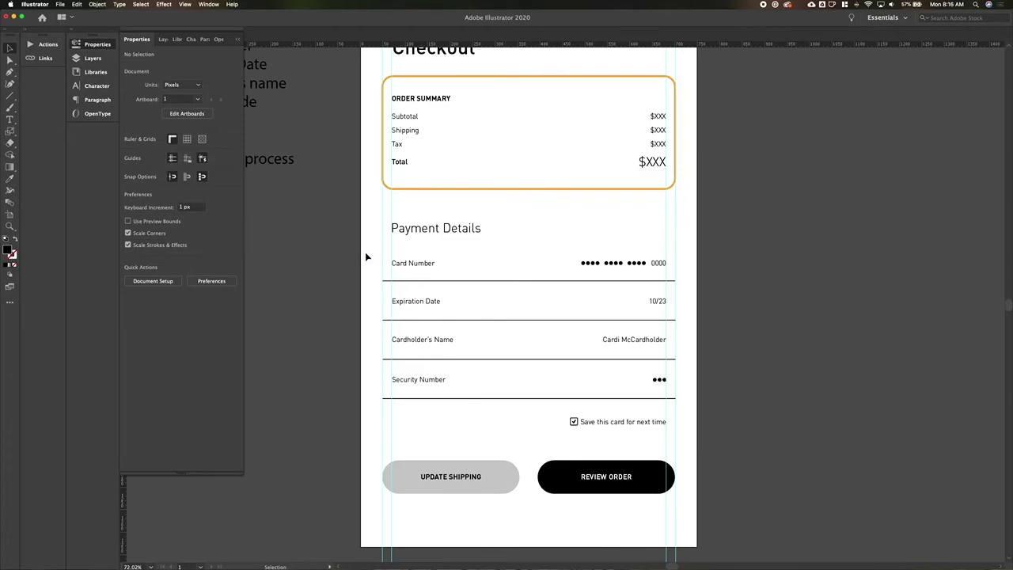
drag(366, 256, 486, 409)
click(413, 305)
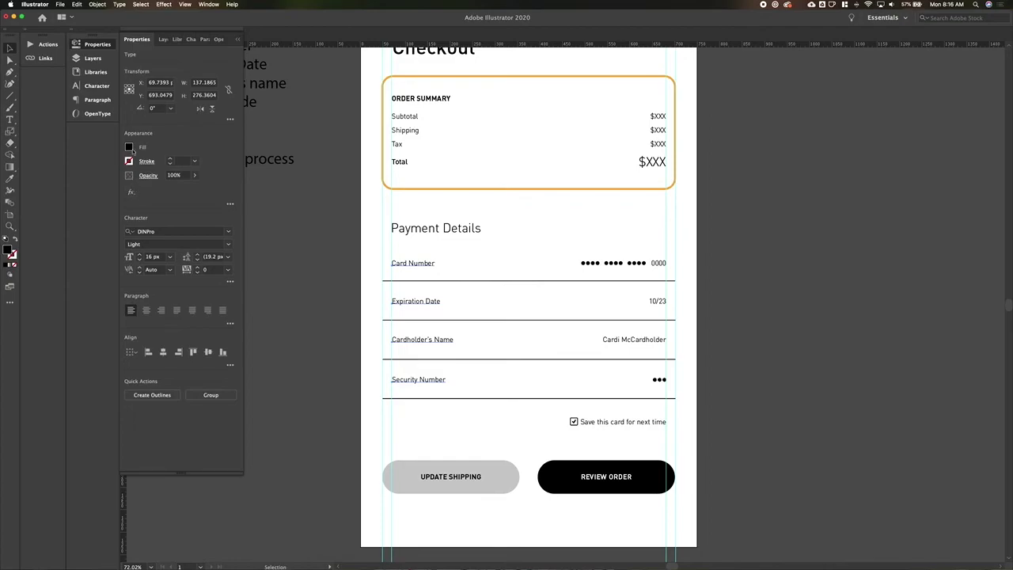
click(130, 147)
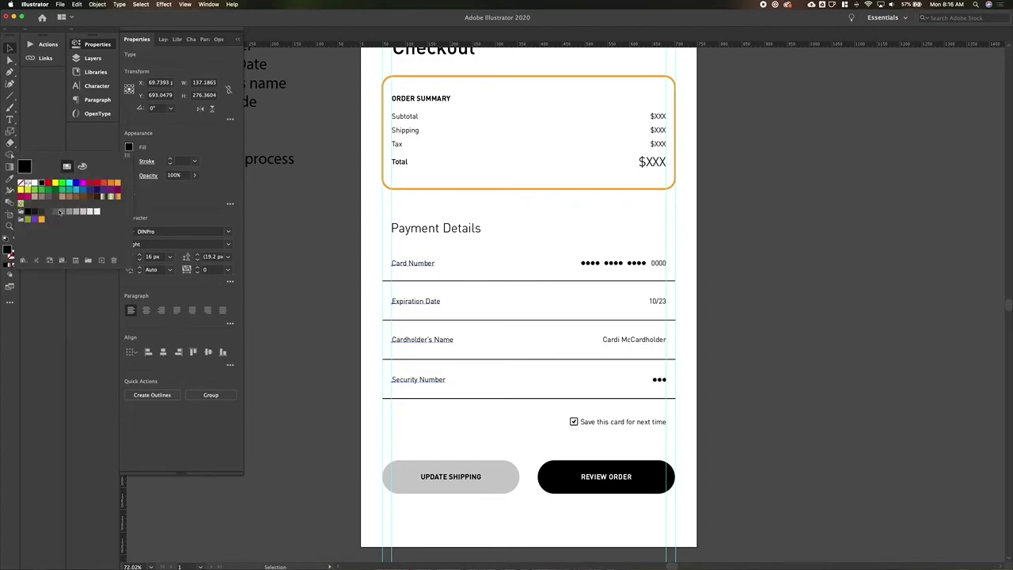
click(61, 212)
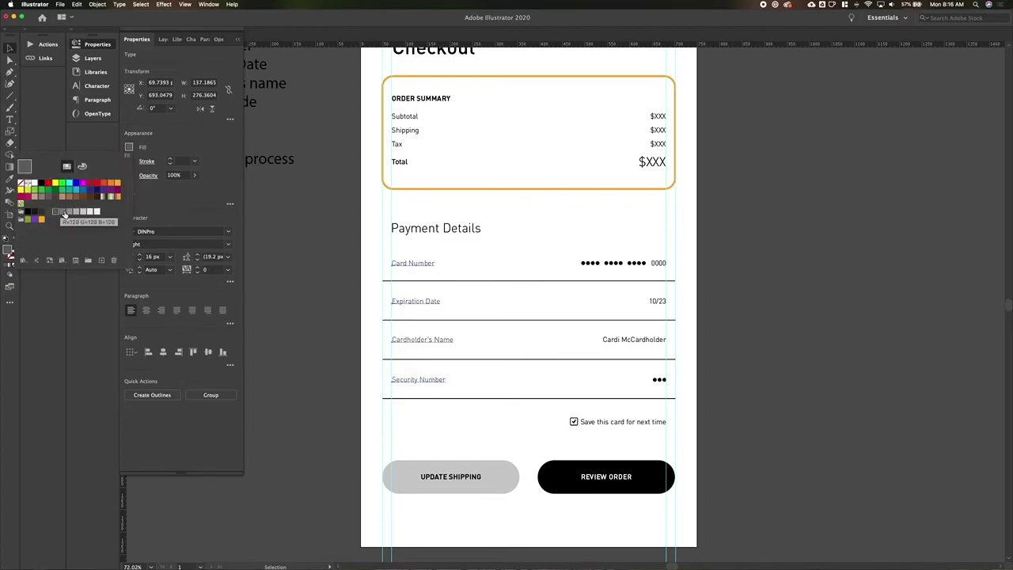
click(63, 212)
click(70, 213)
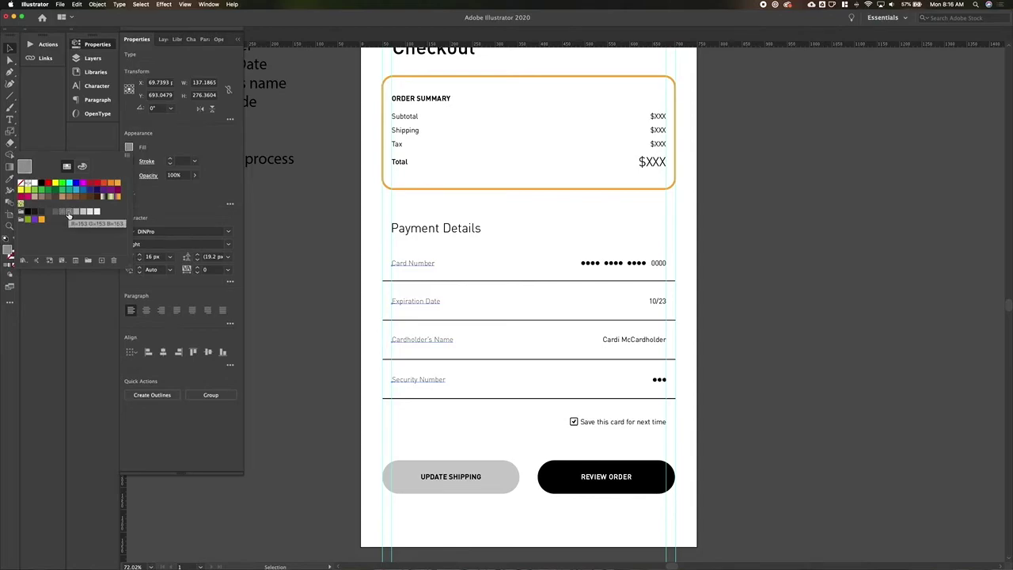
click(333, 309)
click(331, 332)
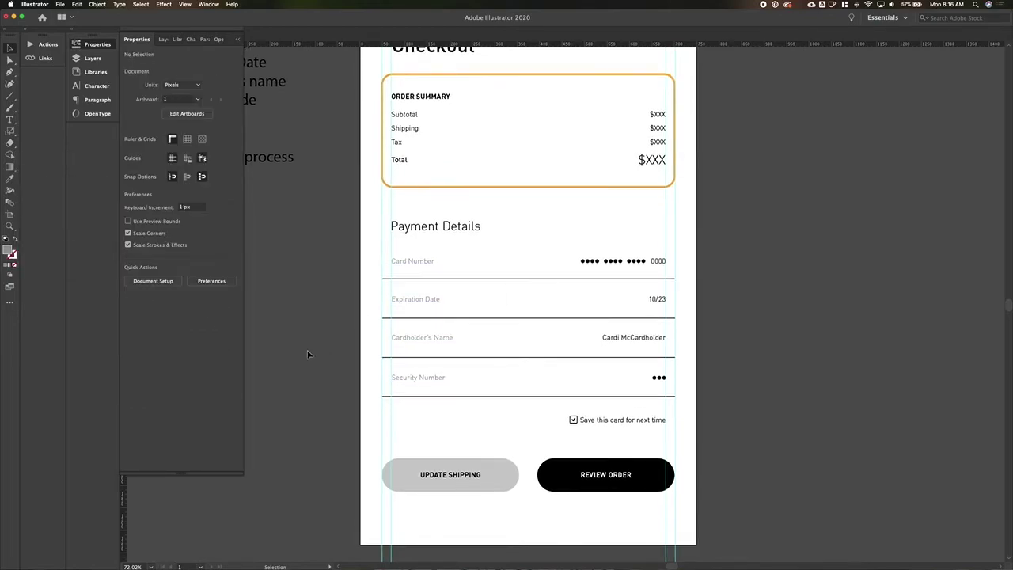
Ungroup the save-card checkbox from its label and set the check mark's stroke to light green.
scroll(625, 200, down, 3)
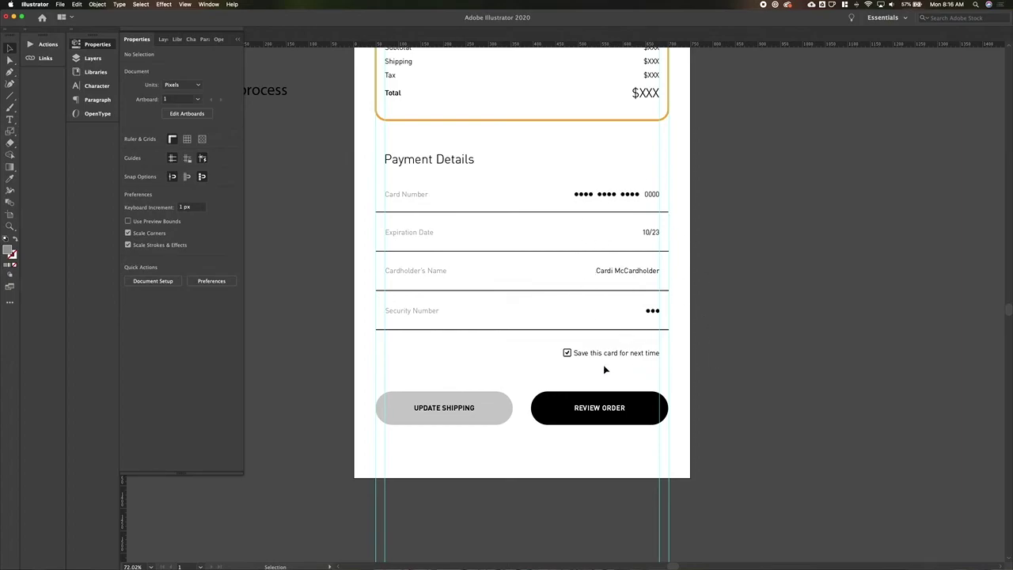
scroll(607, 369, up, 3)
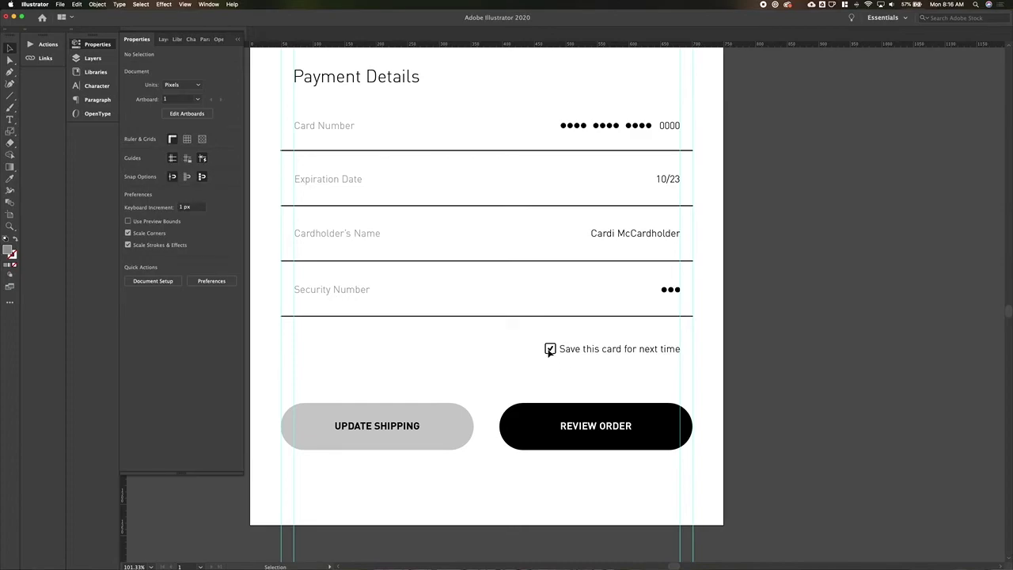
key(a)
click(550, 349)
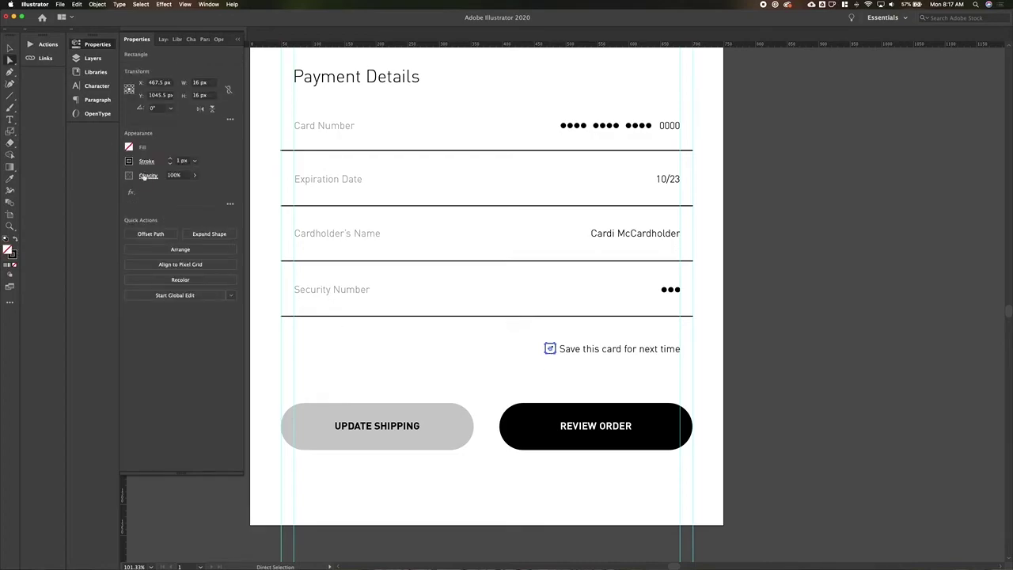
scroll(515, 317, up, 5)
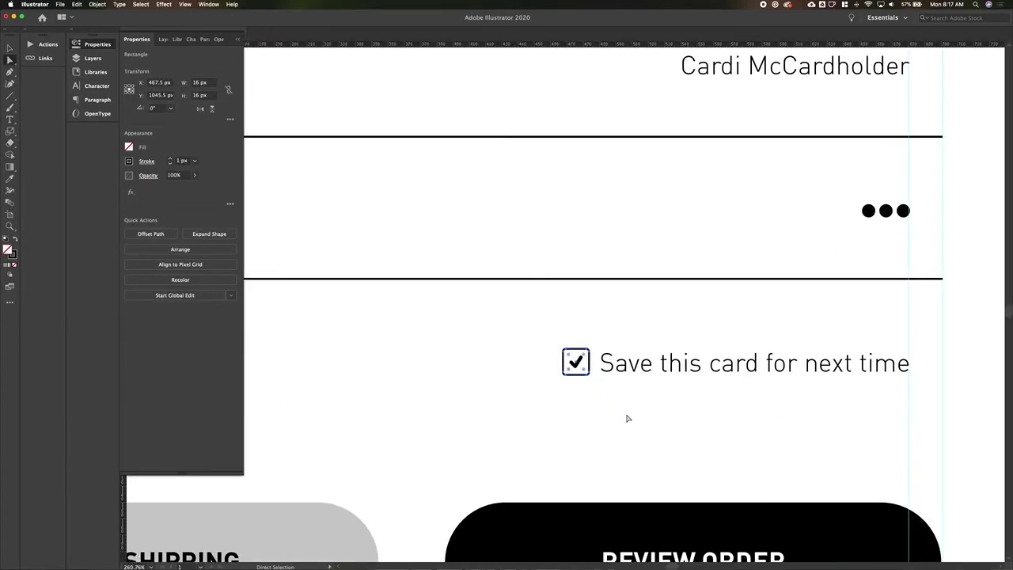
key(v)
click(582, 383)
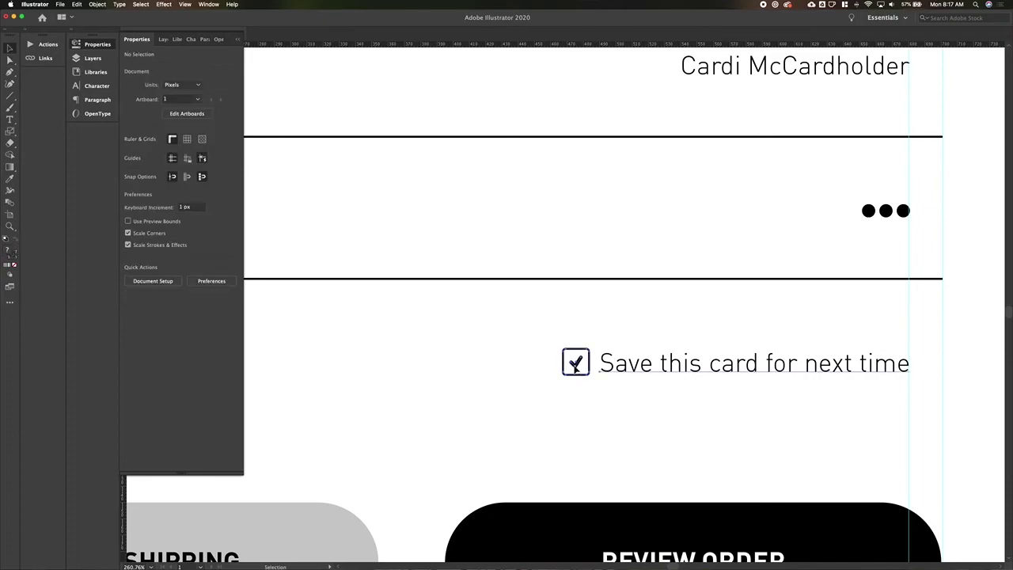
click(572, 384)
click(581, 407)
click(580, 361)
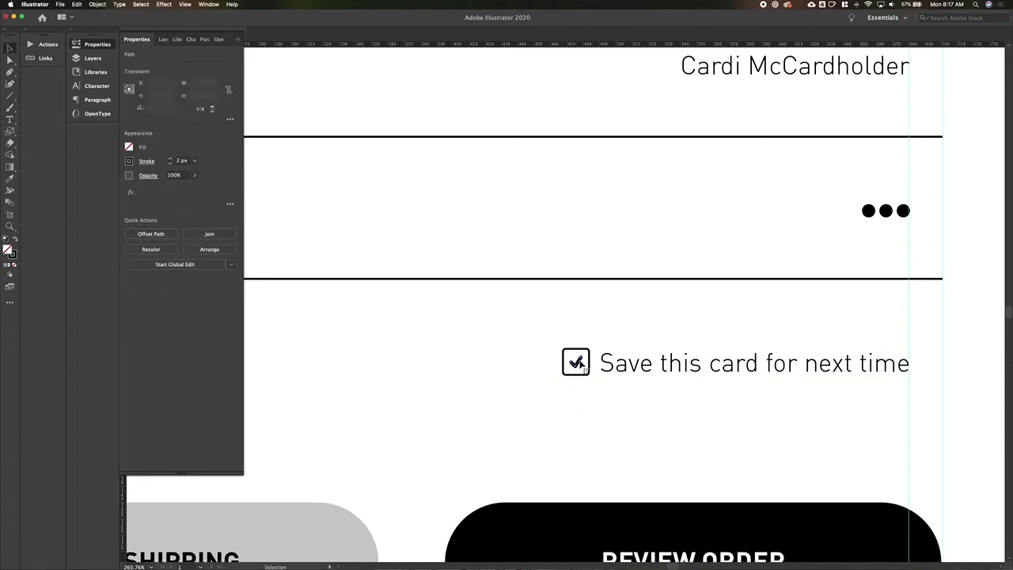
click(130, 161)
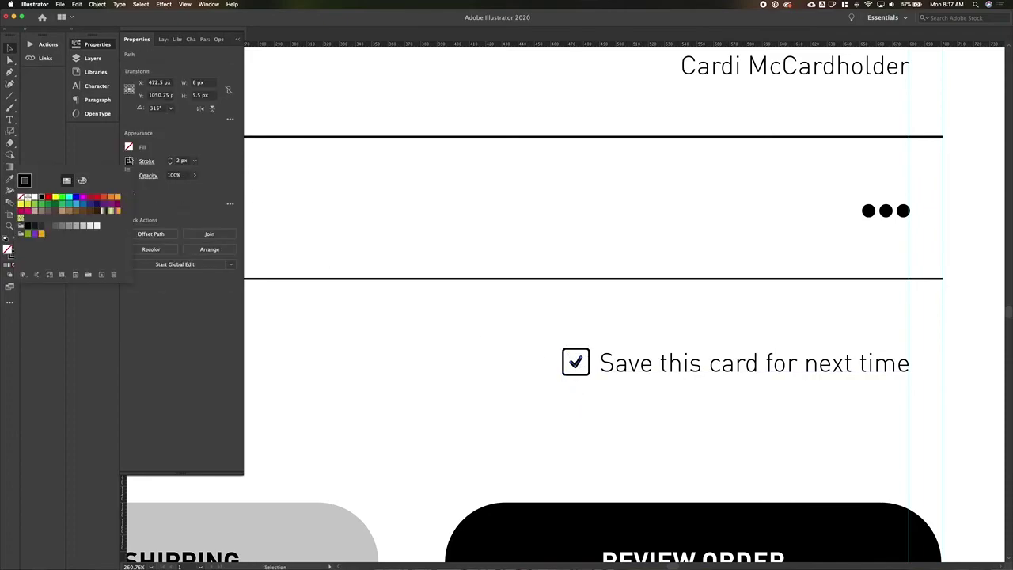
click(40, 204)
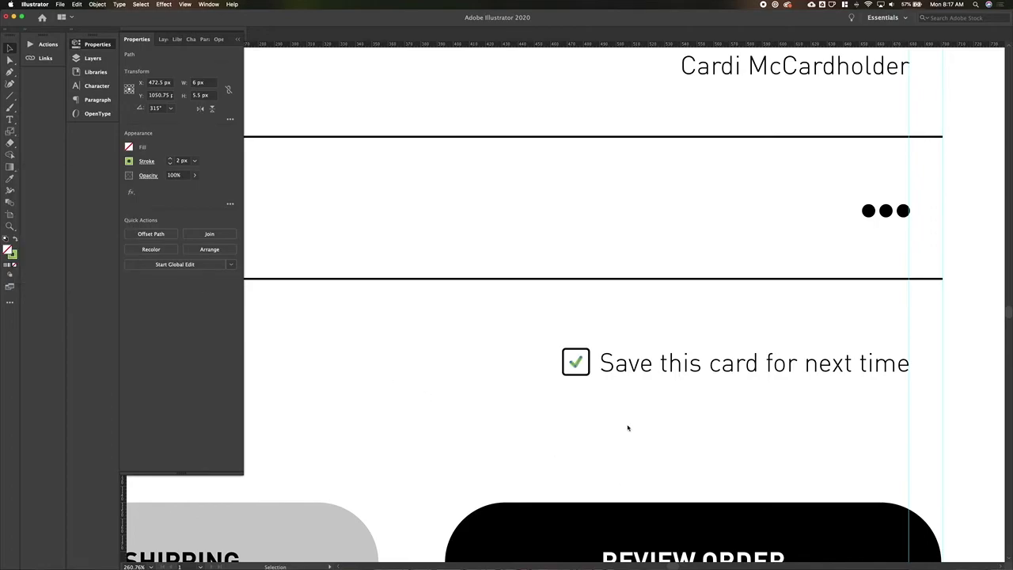
Group the checkbox, its check mark and the "Save this card for next time" label.
drag(587, 393, 664, 425)
key(a)
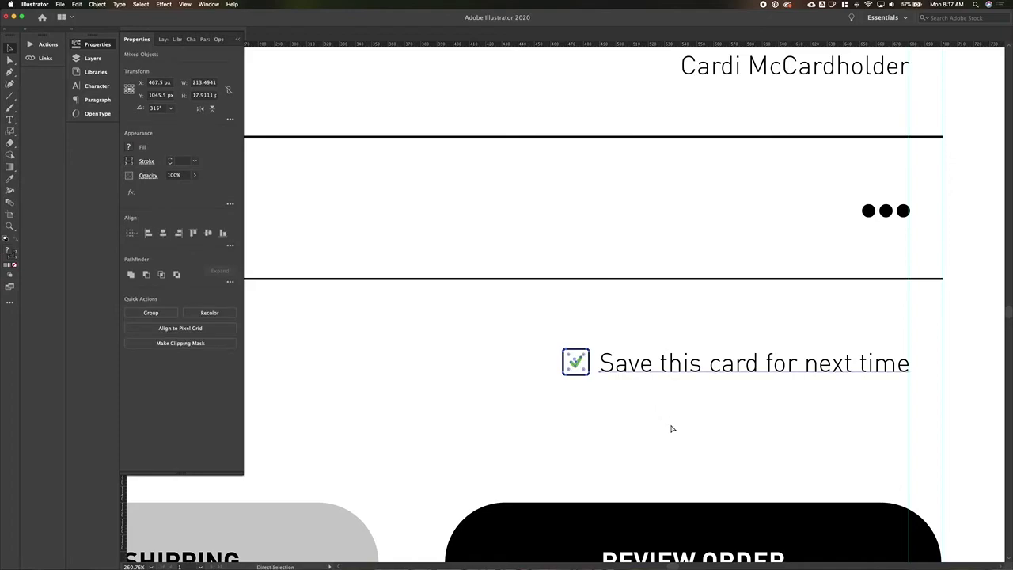
click(671, 429)
key(v)
key(super+0)
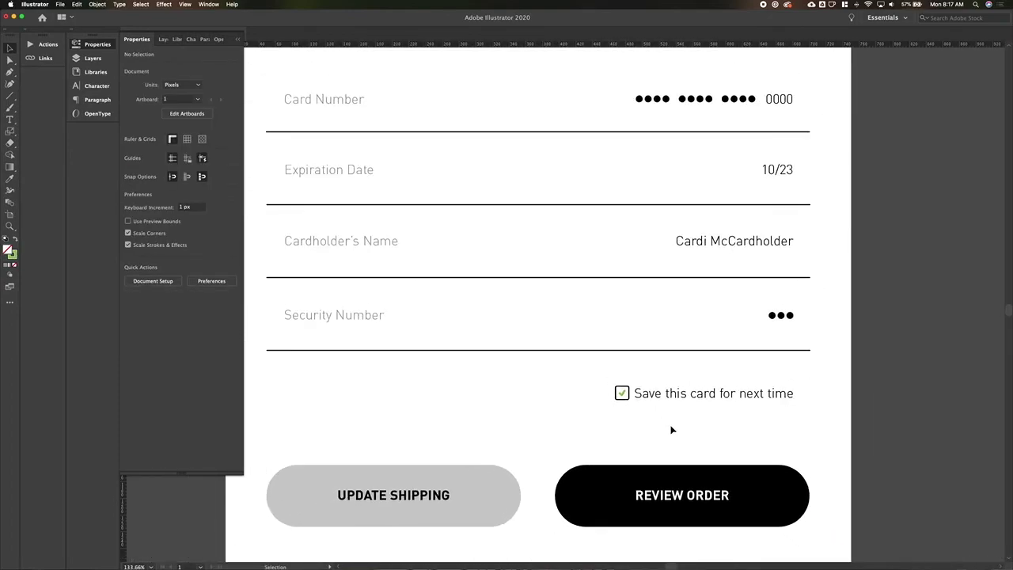
Nudge the save-card checkbox group up about 5 px, closer to the Security Number row.
click(670, 409)
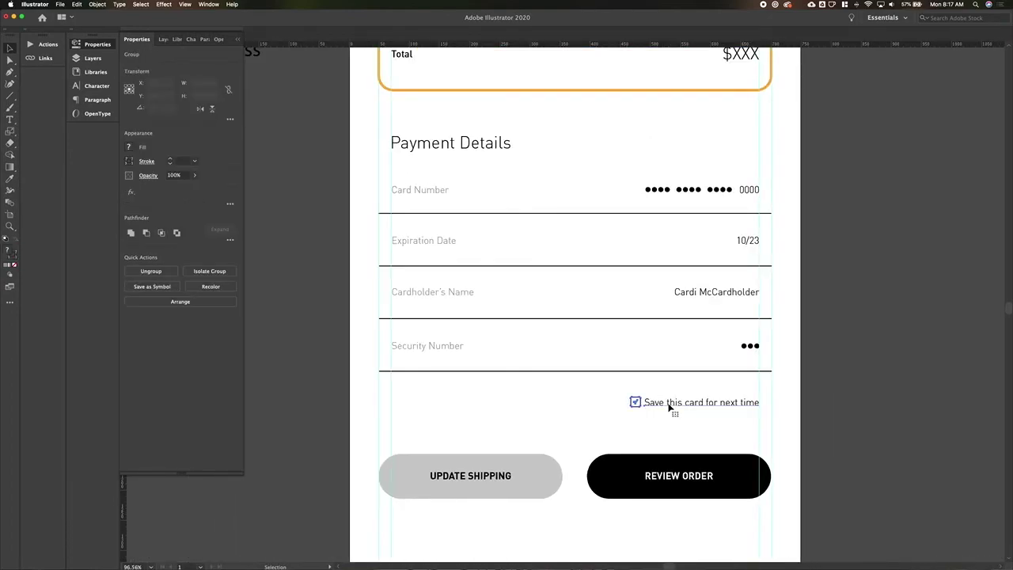
click(623, 438)
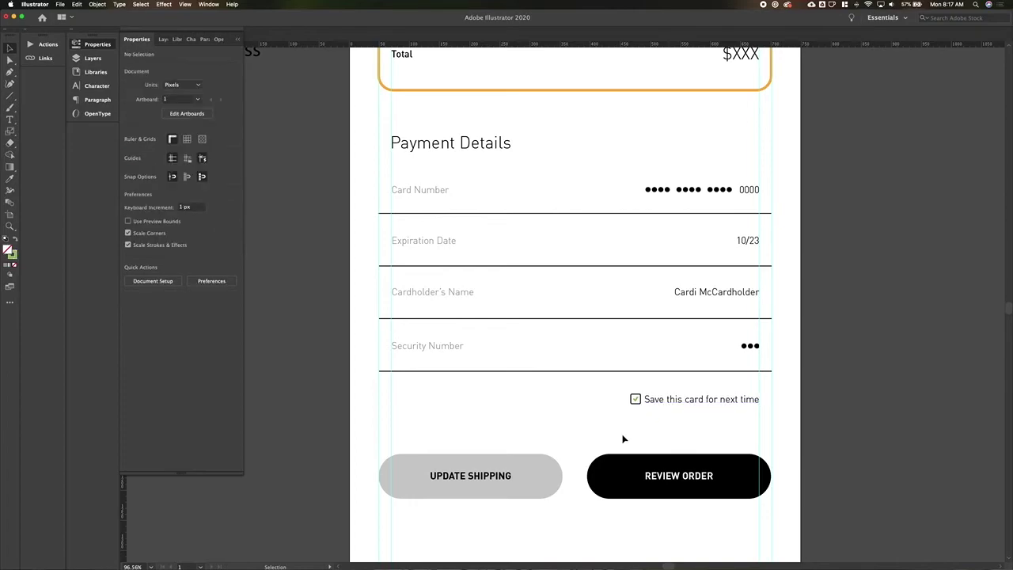
key(super+0)
click(652, 413)
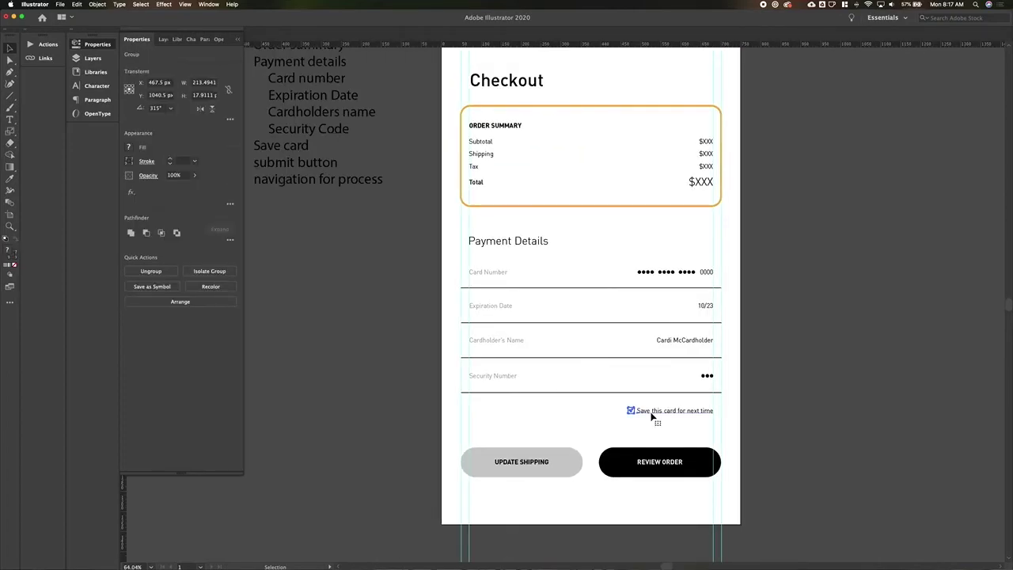
Nudge all four payment field rows and their divider lines up about 4 px toward the Payment Details heading.
drag(438, 261, 812, 402)
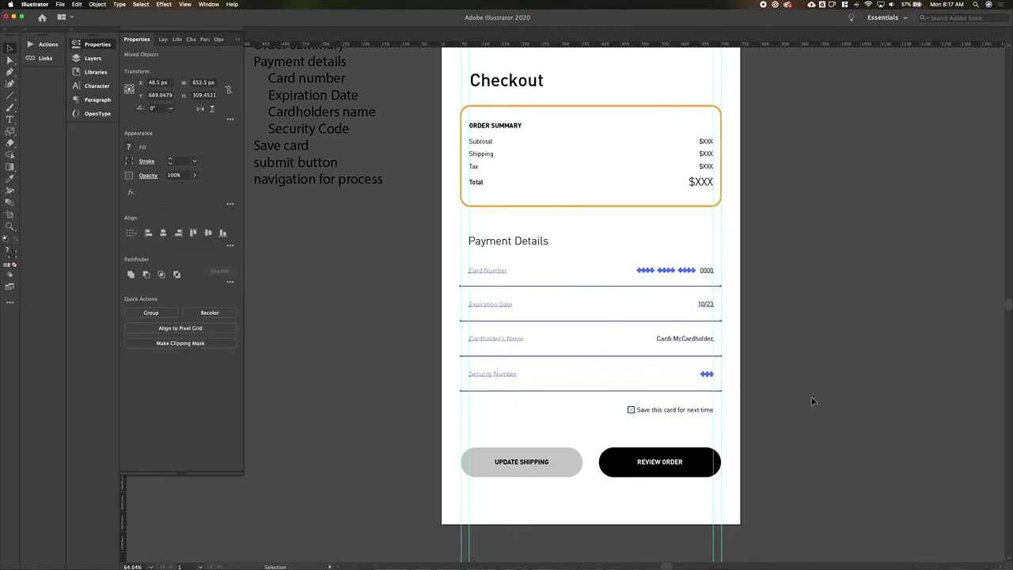
click(747, 410)
Fill the Review Order button with lime green, and change it to the deeper green swatch.
scroll(573, 491, down, 2)
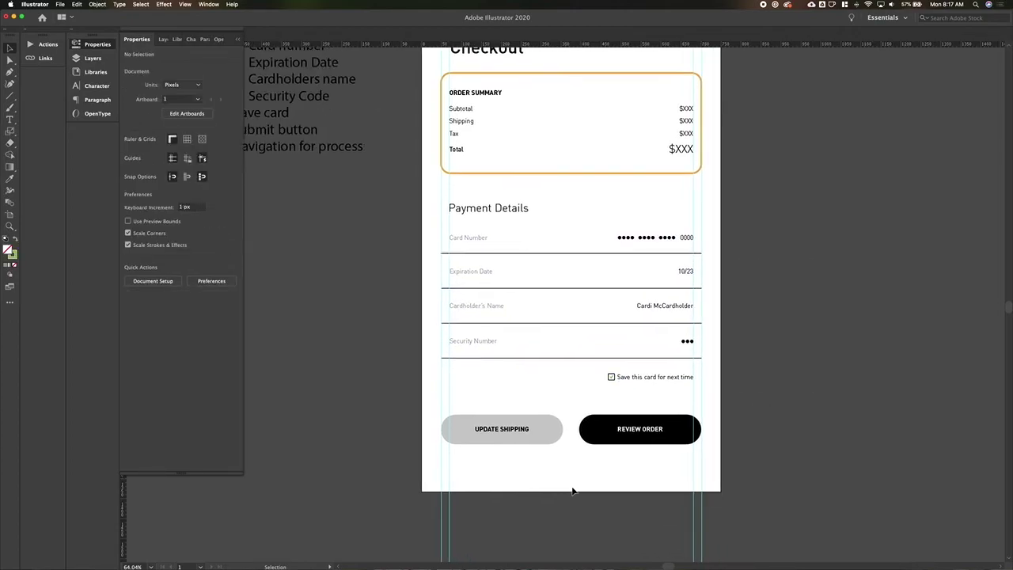
key(a)
click(593, 429)
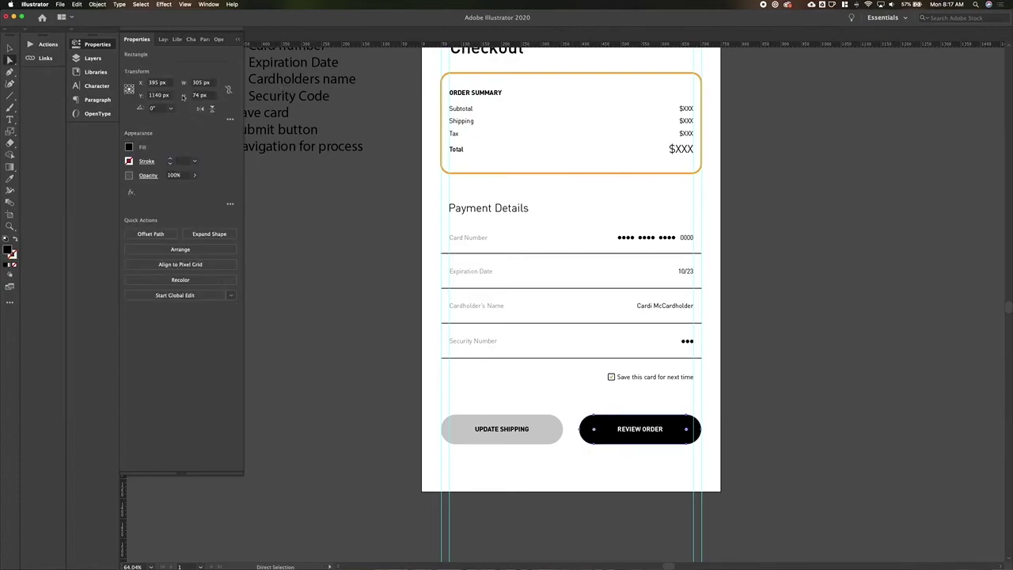
click(129, 147)
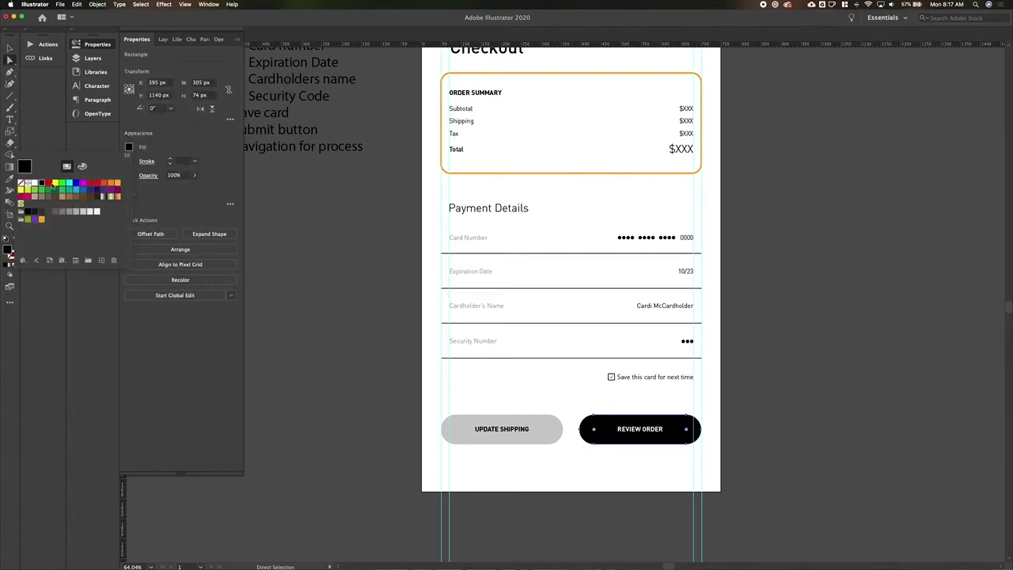
click(34, 191)
click(603, 467)
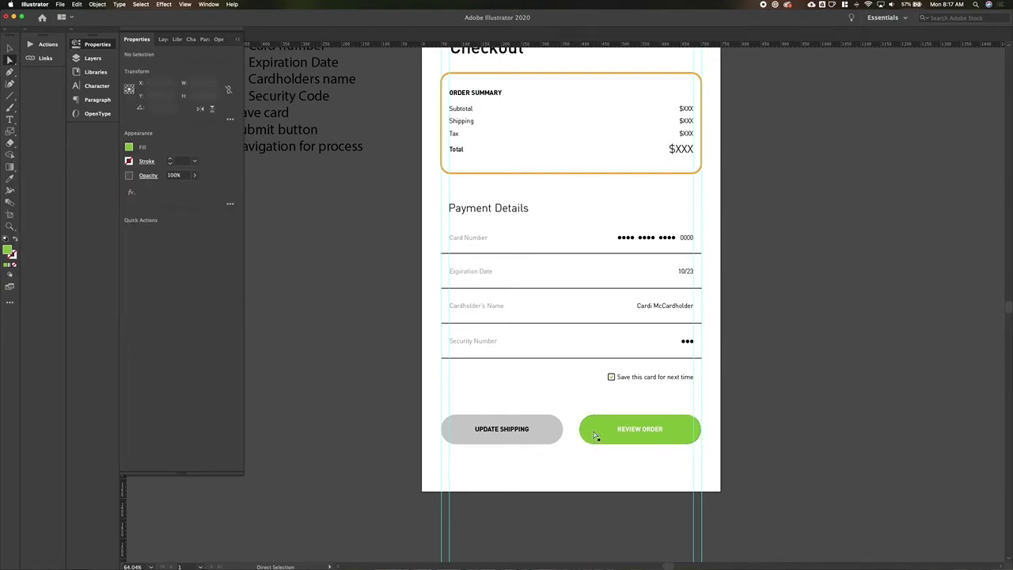
click(129, 147)
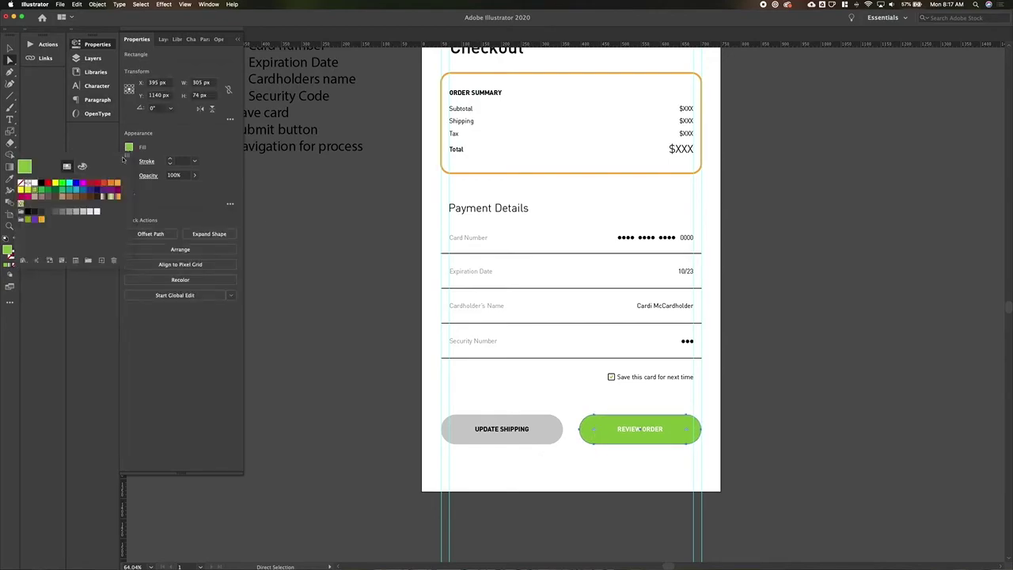
click(41, 190)
Recolor the stroke of the small X in the header logo to the Review Order button's deeper green.
scroll(857, 203, up, 5)
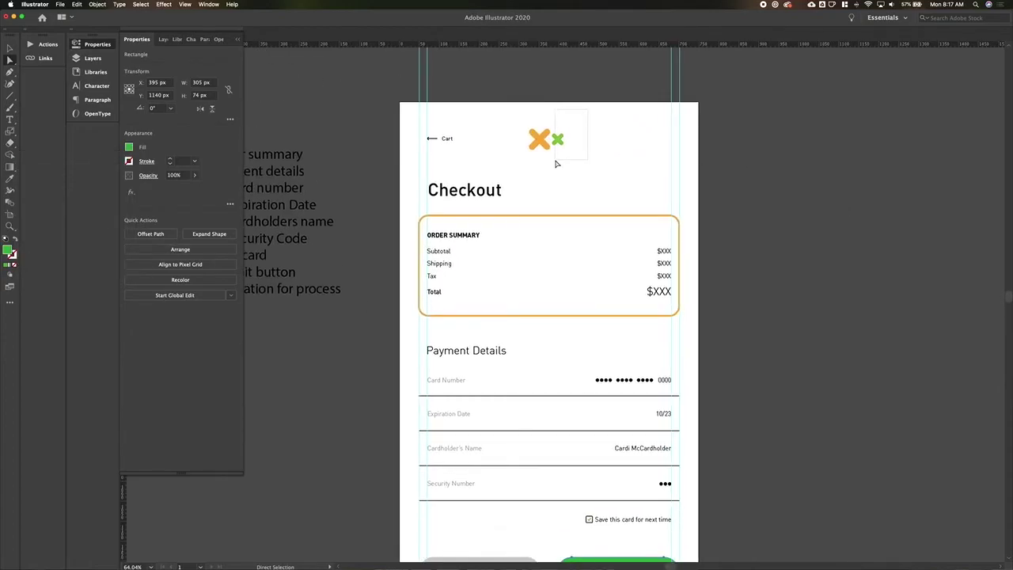
click(555, 163)
click(129, 162)
click(40, 205)
click(615, 150)
click(758, 149)
key(v)
Lighten the Update Shipping button's fill to gray R=230 G=230 B=230.
scroll(578, 503, down, 5)
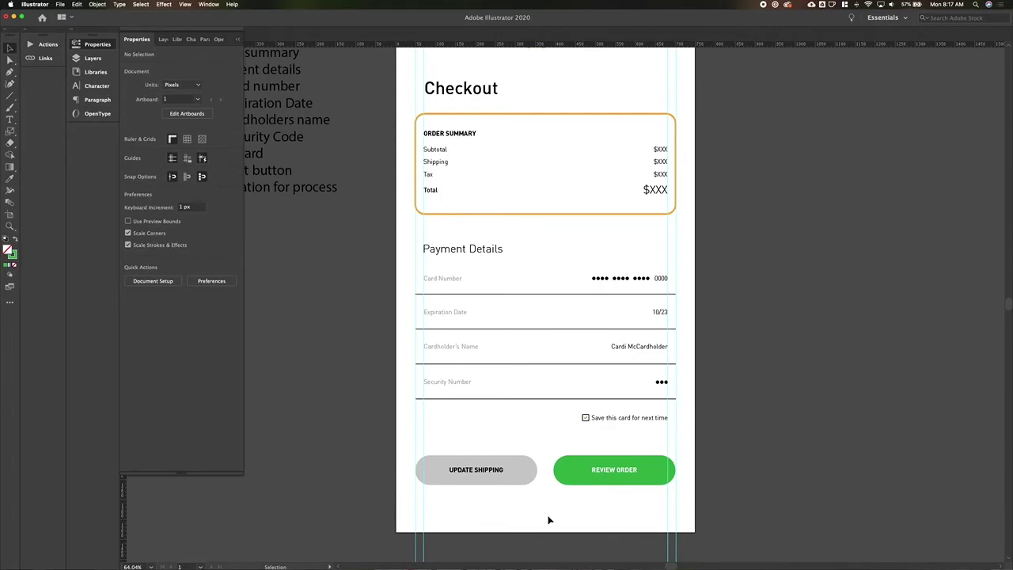
key(a)
click(519, 482)
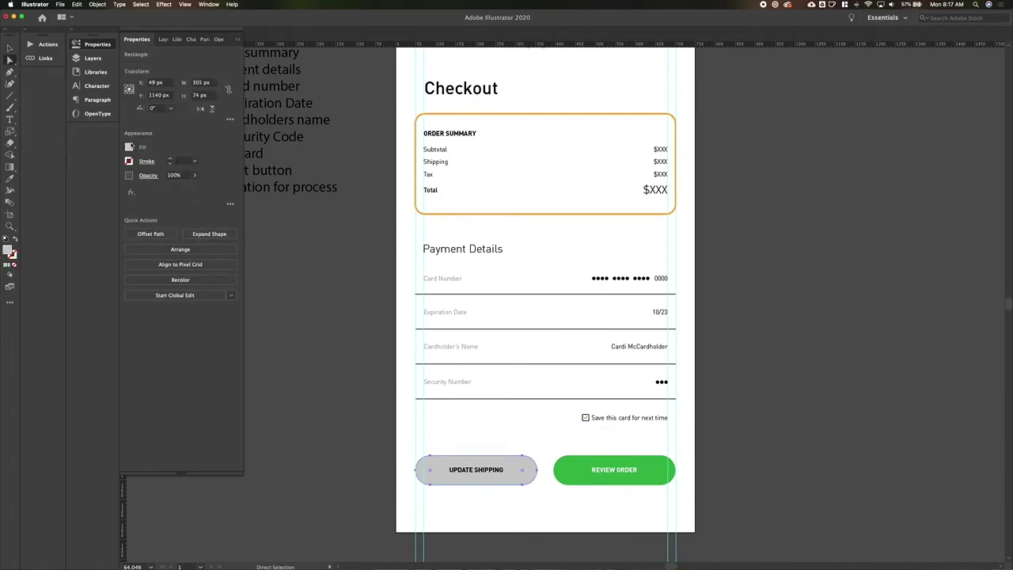
click(129, 147)
click(89, 212)
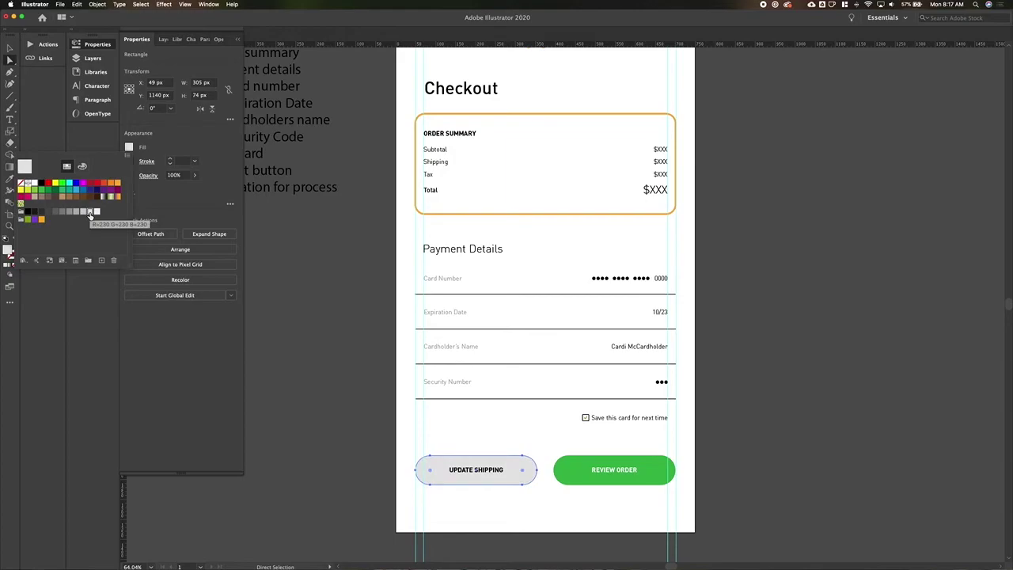
click(509, 515)
click(553, 516)
Copy the back arrow beside Cart in the header and place the copy just below the Update Shipping button.
scroll(552, 516, down, 2)
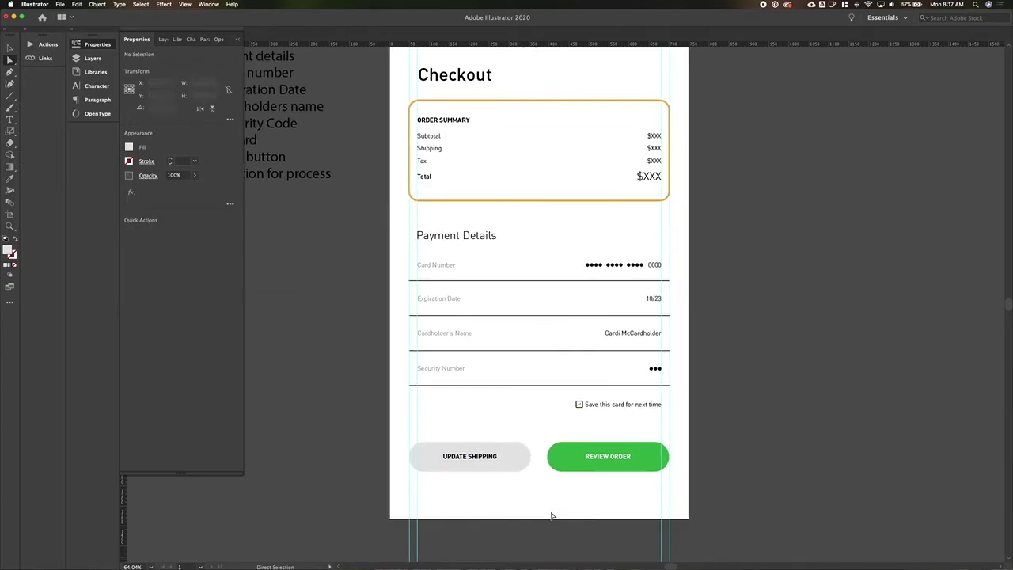
scroll(511, 490, down, 2)
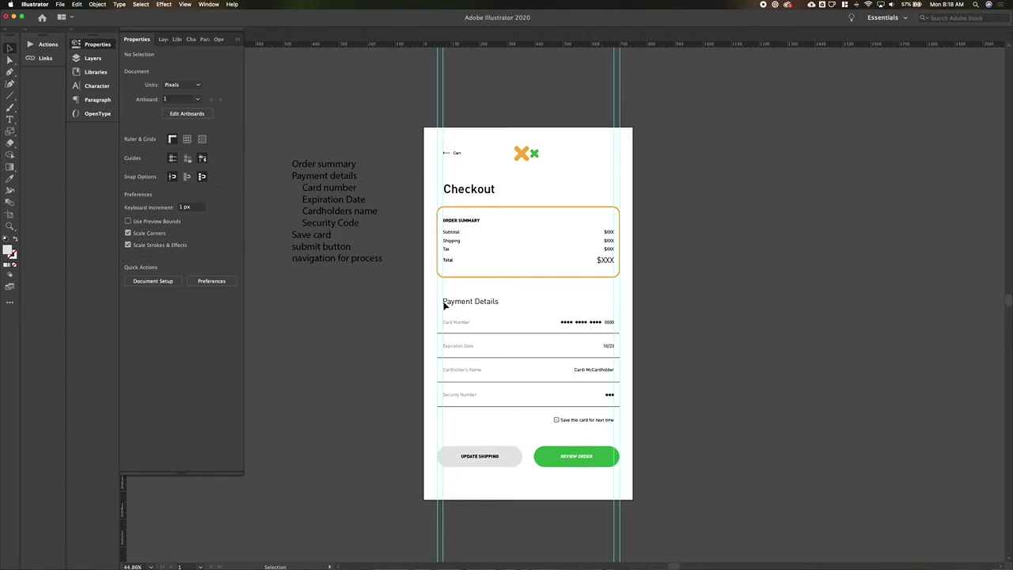
drag(441, 136, 452, 168)
key(a)
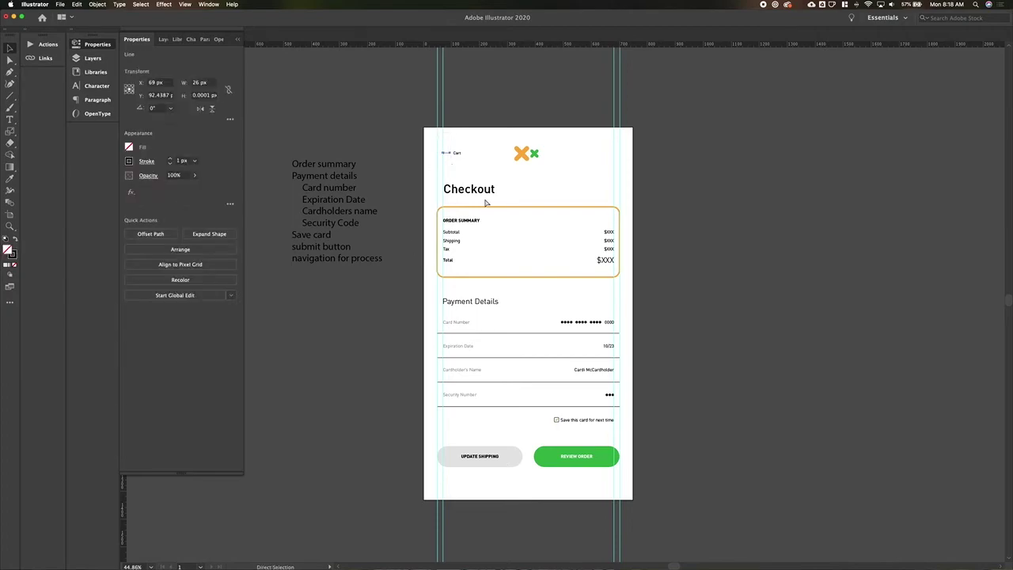
scroll(543, 362, down, 5)
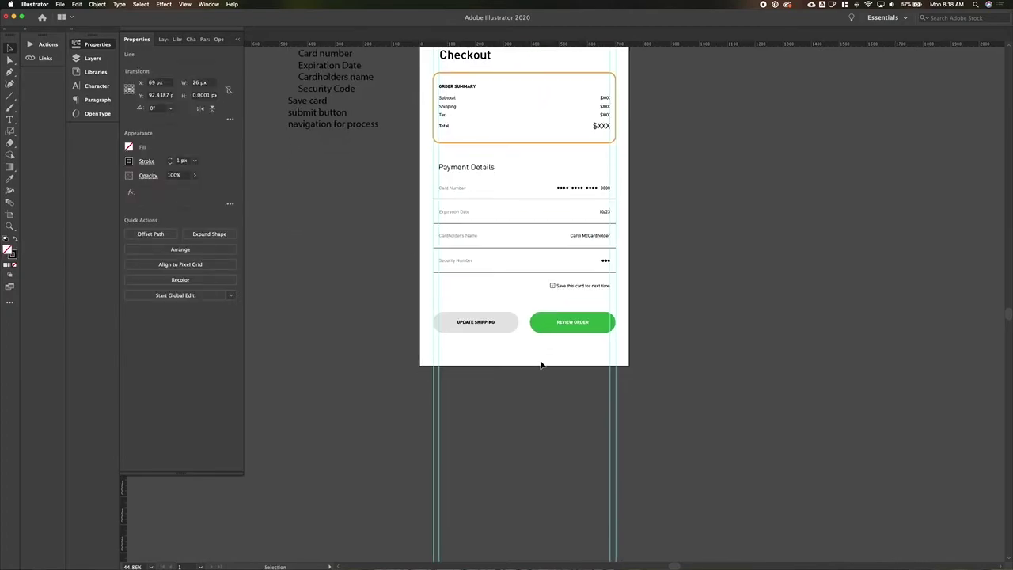
scroll(543, 362, up, 8)
click(549, 340)
scroll(549, 340, up, 3)
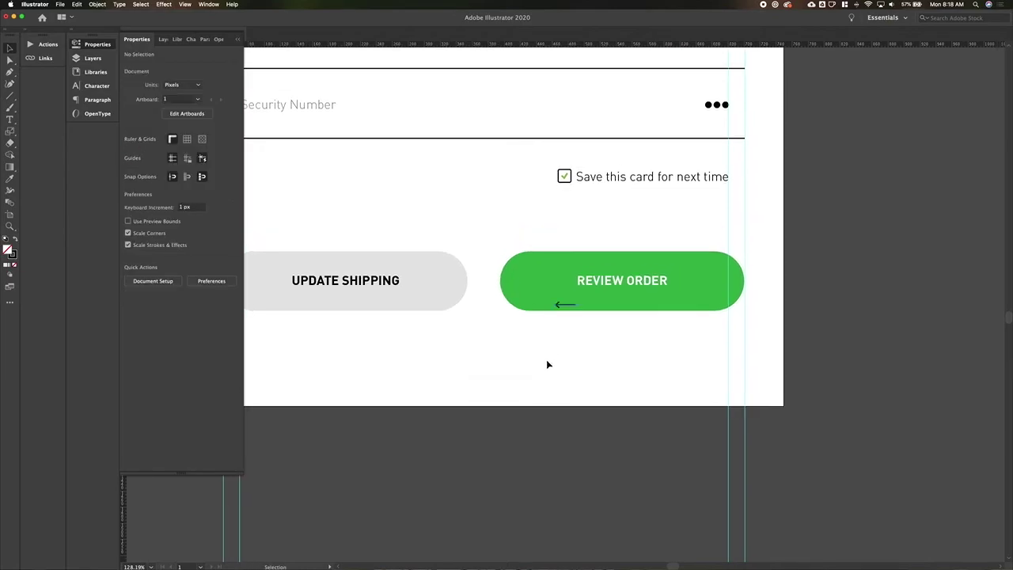
drag(522, 310, 333, 340)
scroll(332, 341, left, 4)
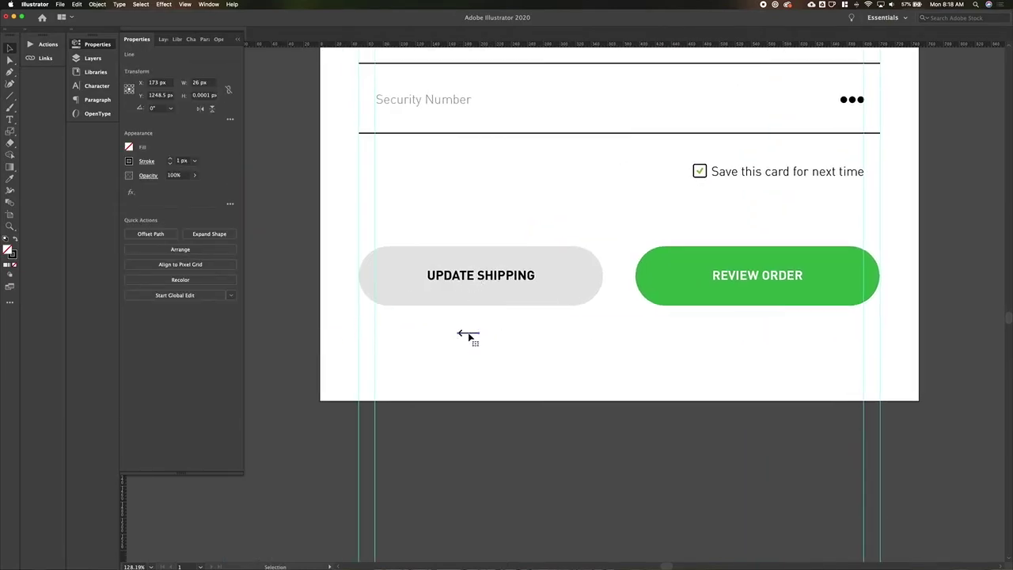
Place the copied back arrow on the Update Shipping button, just before its label.
drag(465, 333, 410, 277)
shift+click(446, 276)
shift+click(452, 274)
click(457, 342)
Nudge the Update Shipping label and its arrow to the right together and group them.
click(452, 281)
shift+click(407, 276)
key(Right)
key(Right)
key(Right)
key(Right)
key(Right)
key(Right)
key(Right)
key(Right)
key(Right)
key(Right)
key(Right)
key(Right)
key(Right)
key(Right)
key(Right)
key(super+g)
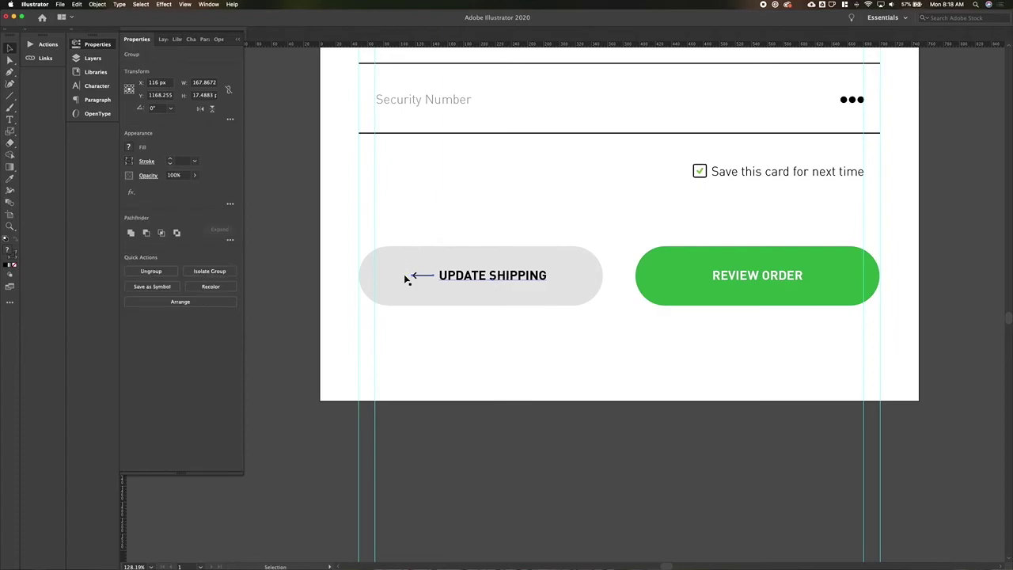
Center the grouped arrow and label horizontally on the gray Update Shipping button.
shift+click(385, 289)
click(163, 233)
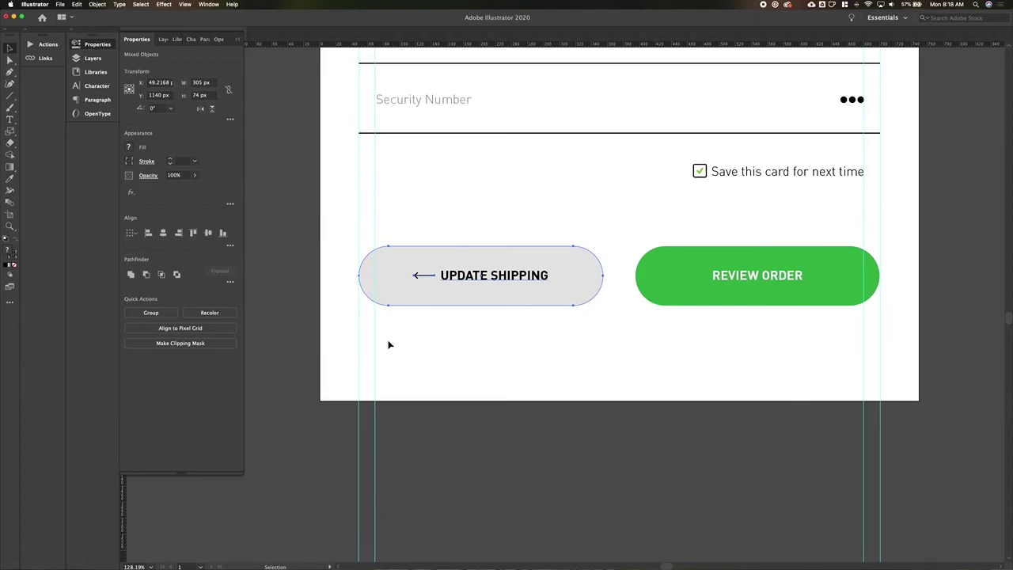
click(507, 358)
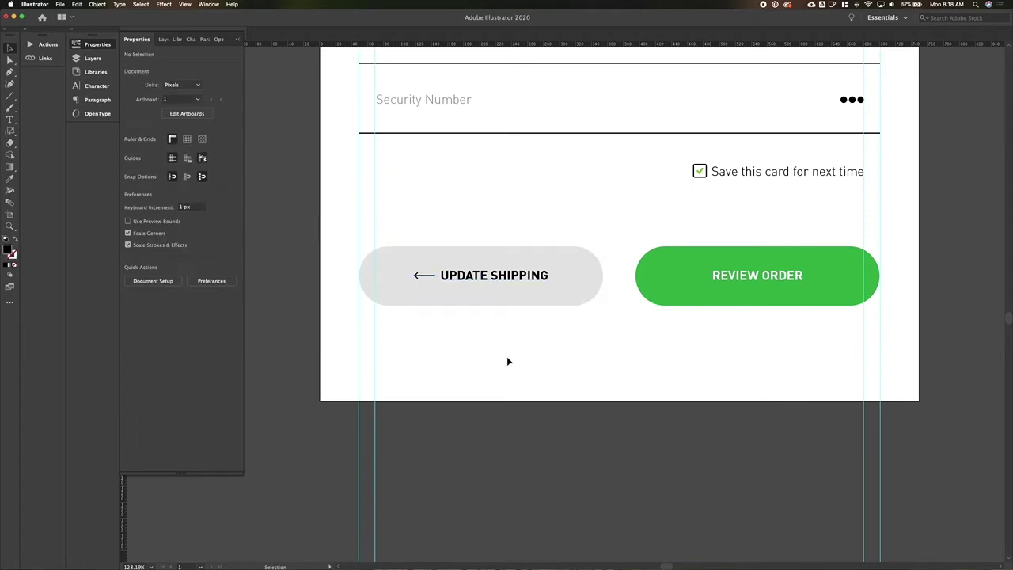
Duplicate the Update Shipping arrow and rotate the copy 180° to point right.
click(419, 276)
key(a)
click(422, 275)
key(super+c)
key(super+v)
key(r)
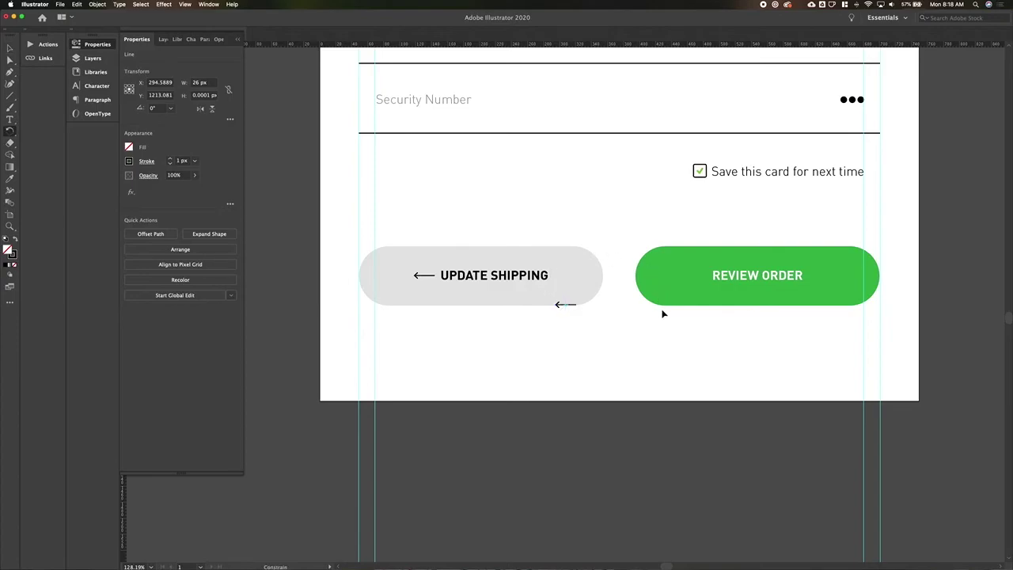
drag(667, 320, 665, 321)
Place the right-pointing arrow on the Review Order button, just after its label and vertically in line with it.
key(v)
drag(575, 304, 877, 296)
key(super+z)
click(617, 313)
click(572, 305)
click(572, 307)
key(shift+Right)
key(shift+Right)
key(shift+Right)
key(shift+Right)
drag(610, 309, 705, 303)
drag(832, 274, 831, 274)
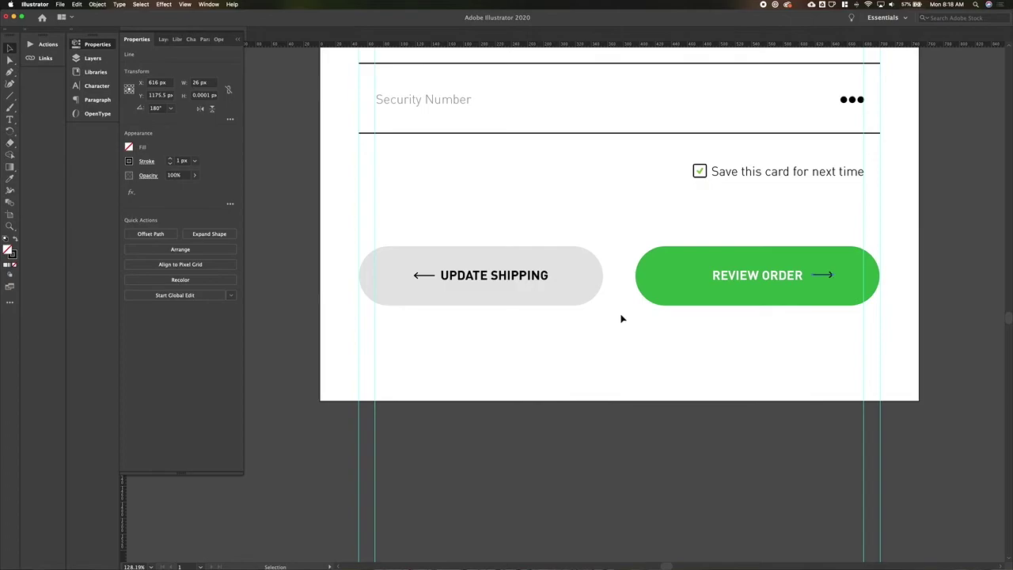
Set the stroke of the Review Order arrow to white.
click(129, 147)
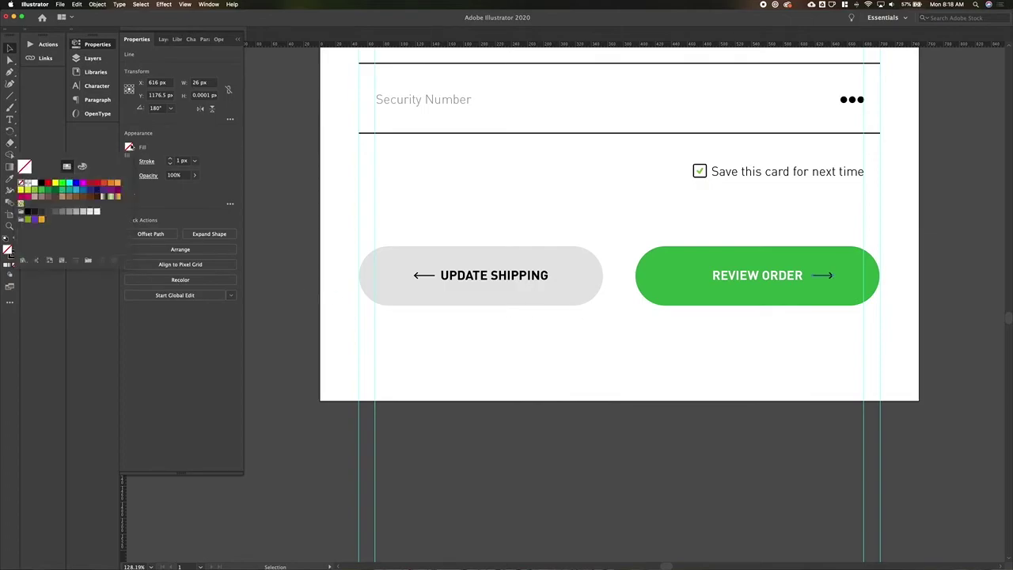
click(129, 161)
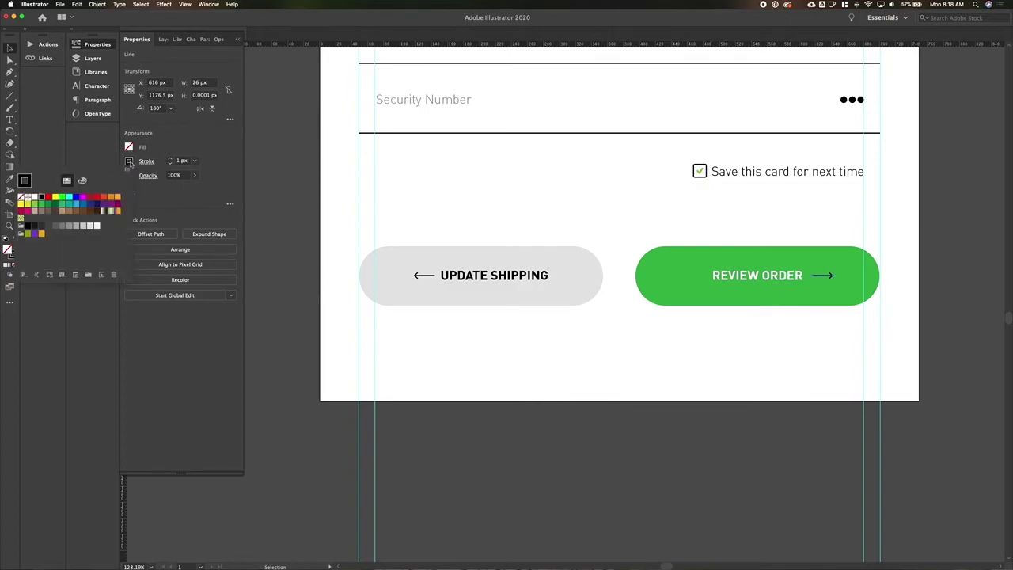
click(35, 197)
key(Escape)
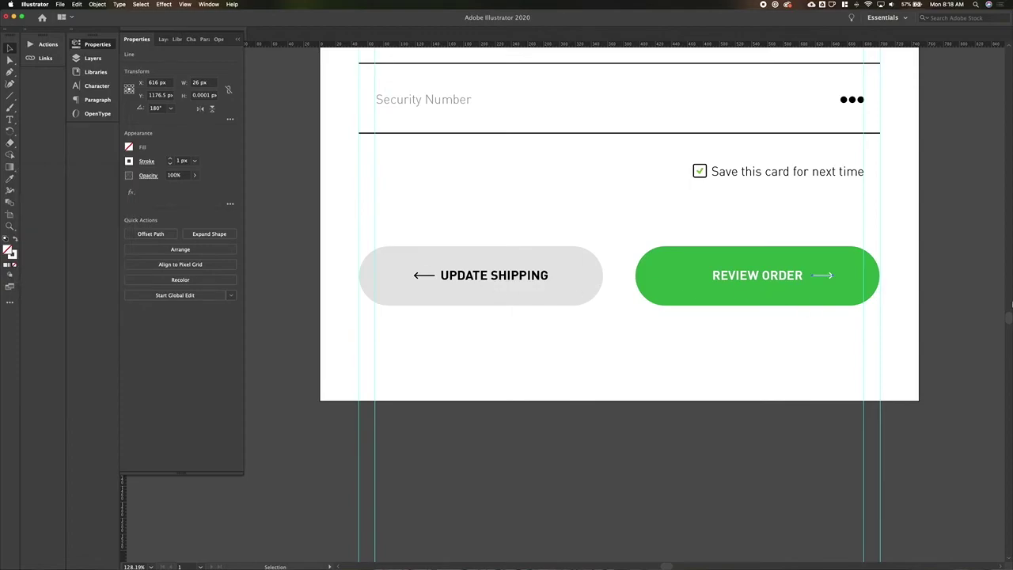
Center the Review Order label and arrow together horizontally on the green button, and nudge everything left to the margin guide.
click(764, 277)
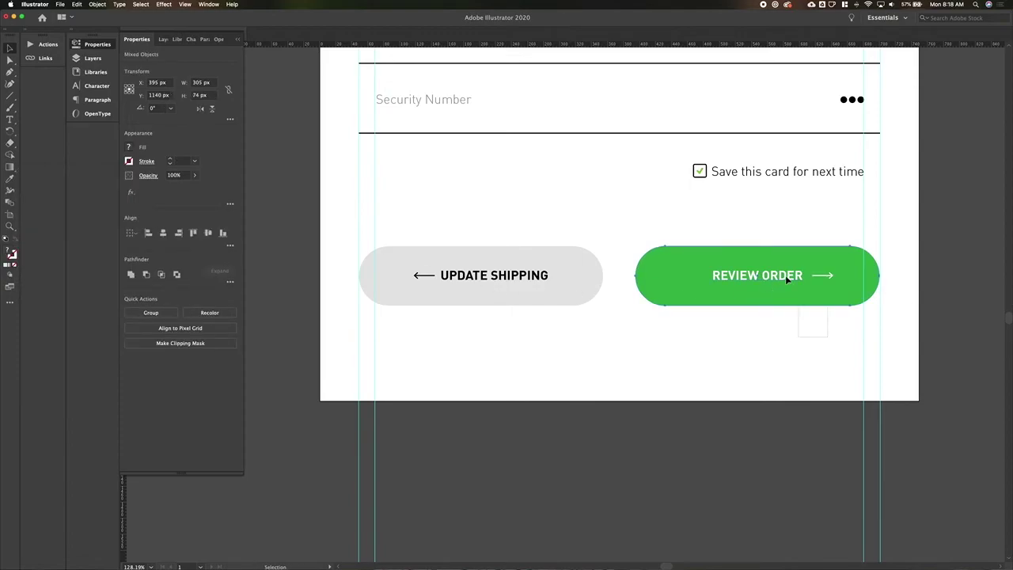
shift+click(795, 294)
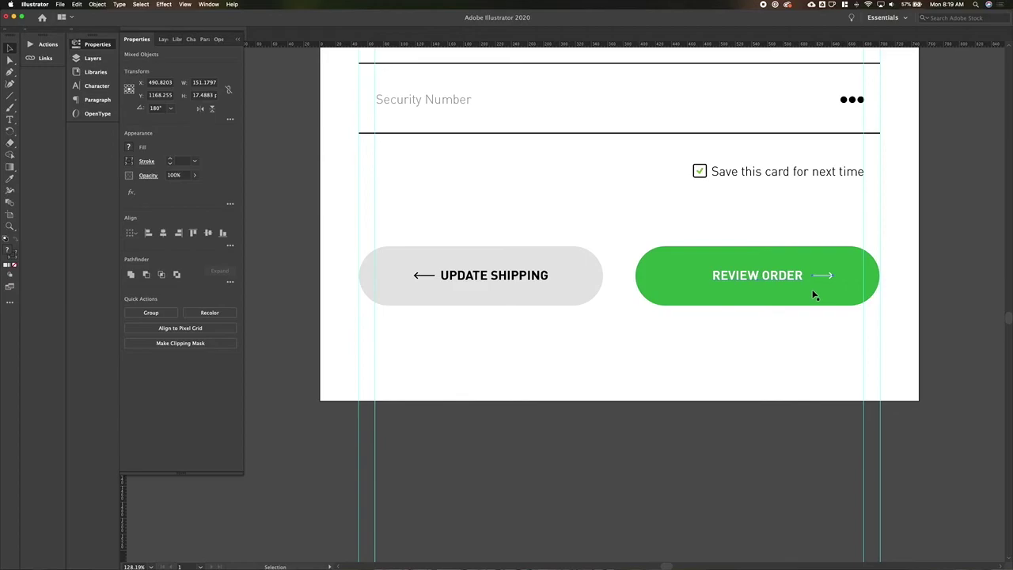
click(777, 345)
click(831, 279)
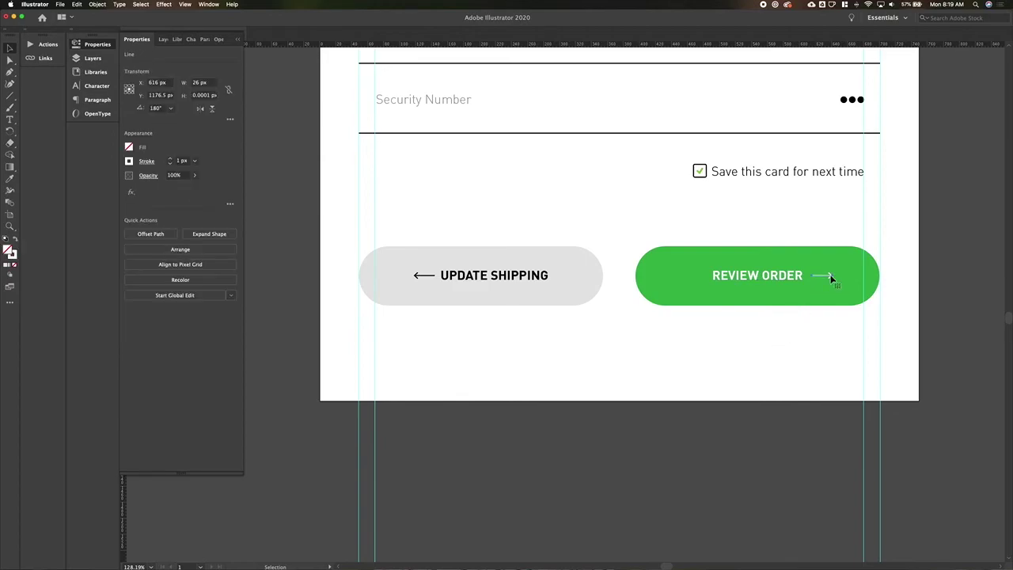
shift+click(782, 280)
shift+click(717, 289)
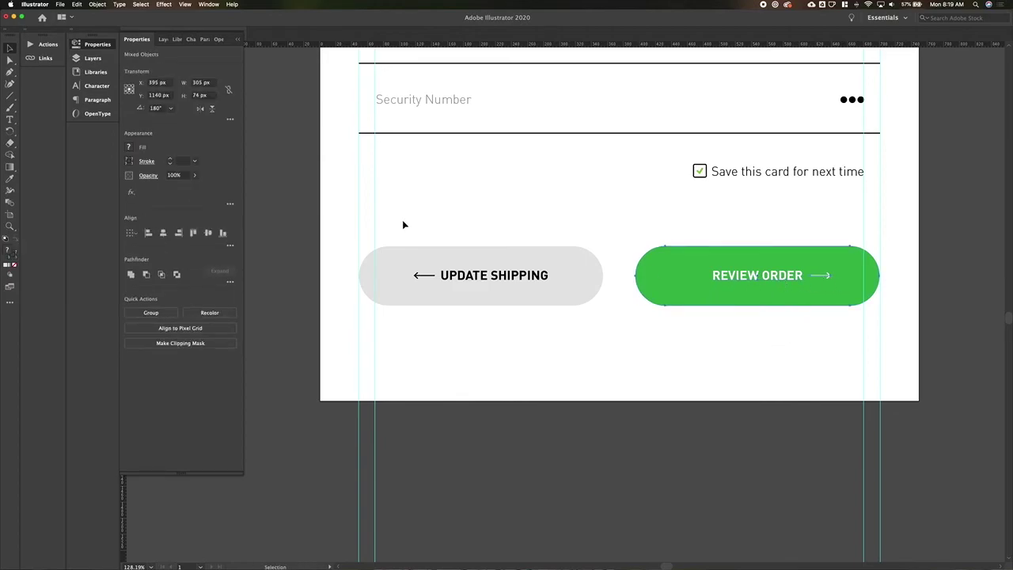
click(163, 234)
key(Left)
key(Left)
key(Left)
key(Left)
key(Left)
key(Left)
key(Left)
key(Left)
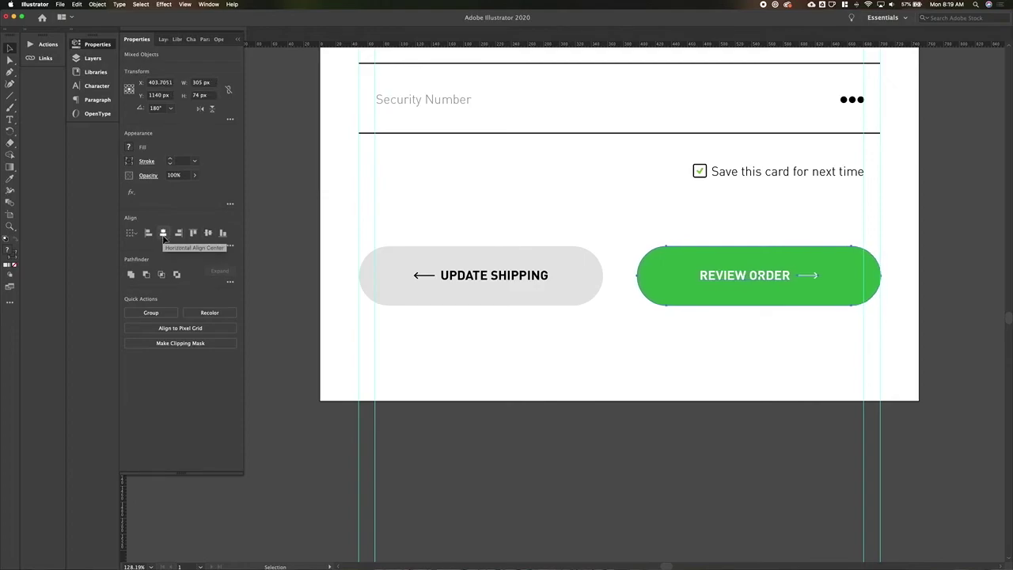
click(620, 349)
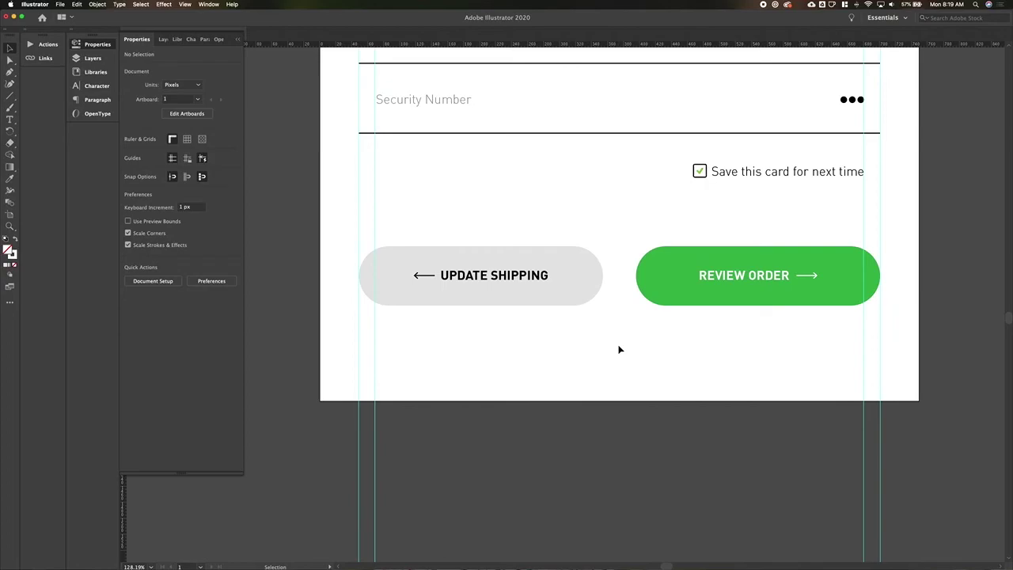
Delete the content checklist text beside the artboard.
scroll(620, 350, down, 6)
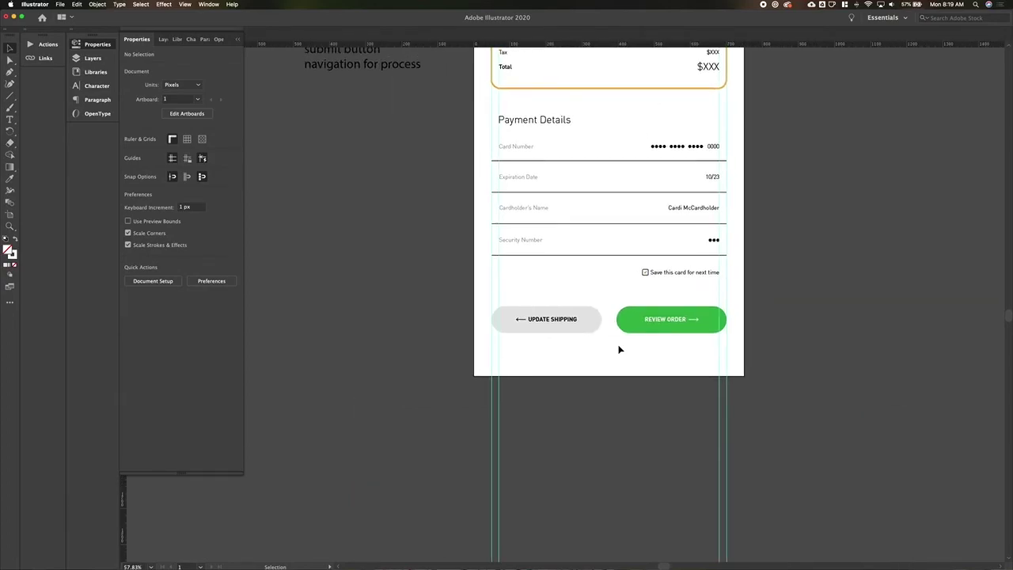
scroll(620, 349, up, 5)
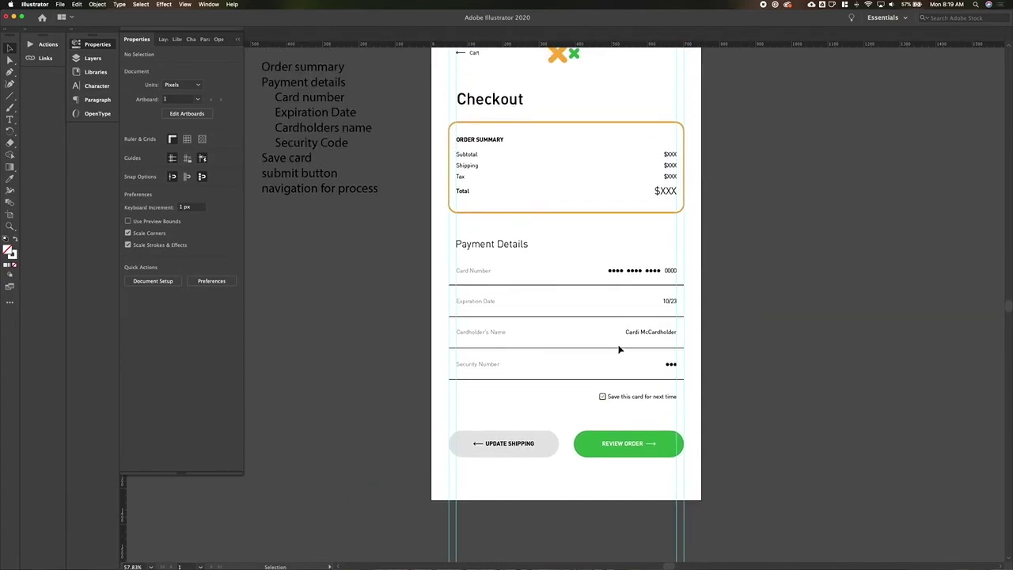
scroll(620, 349, up, 3)
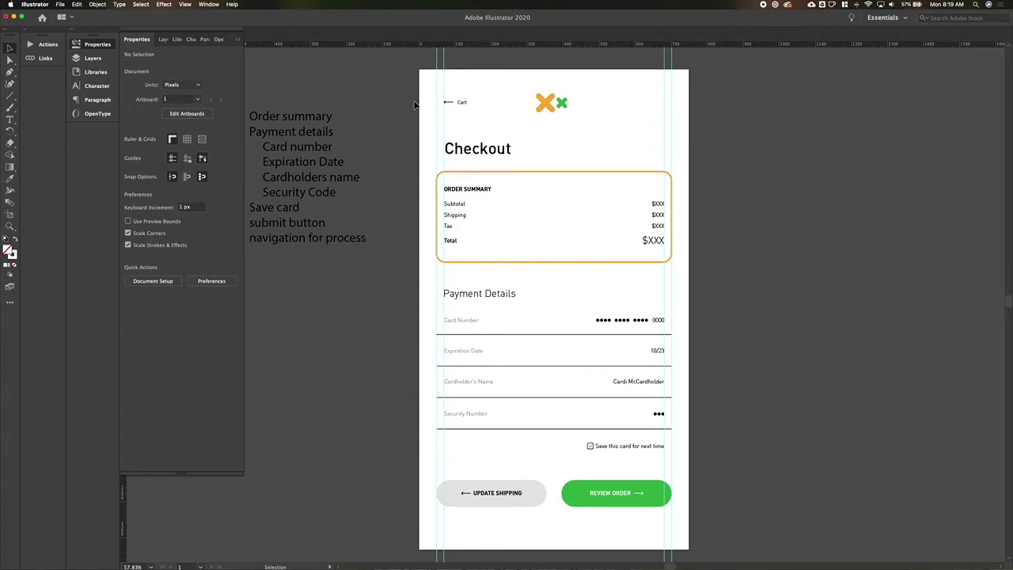
scroll(415, 104, down, 3)
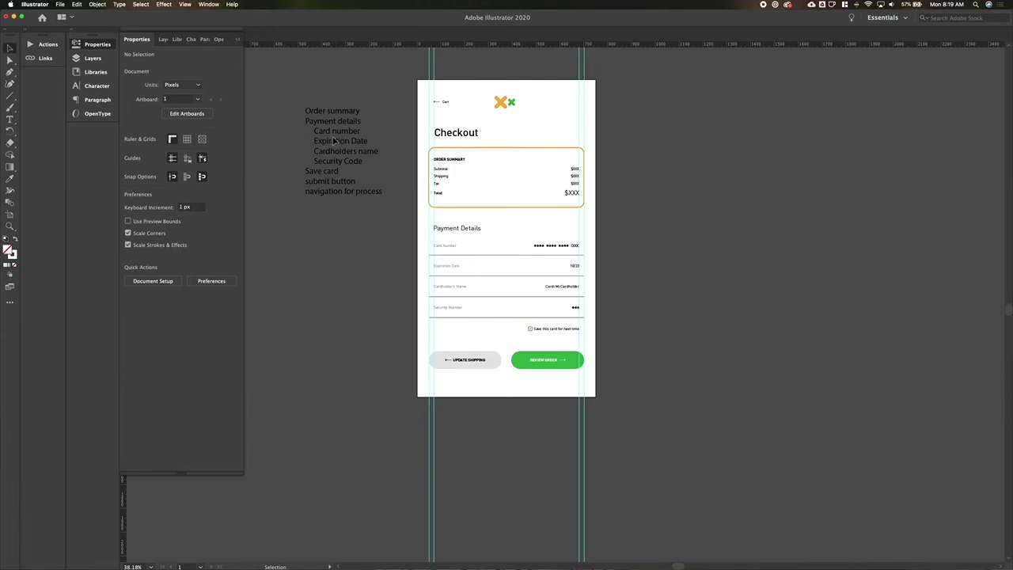
click(333, 135)
key(Delete)
scroll(395, 172, up, 3)
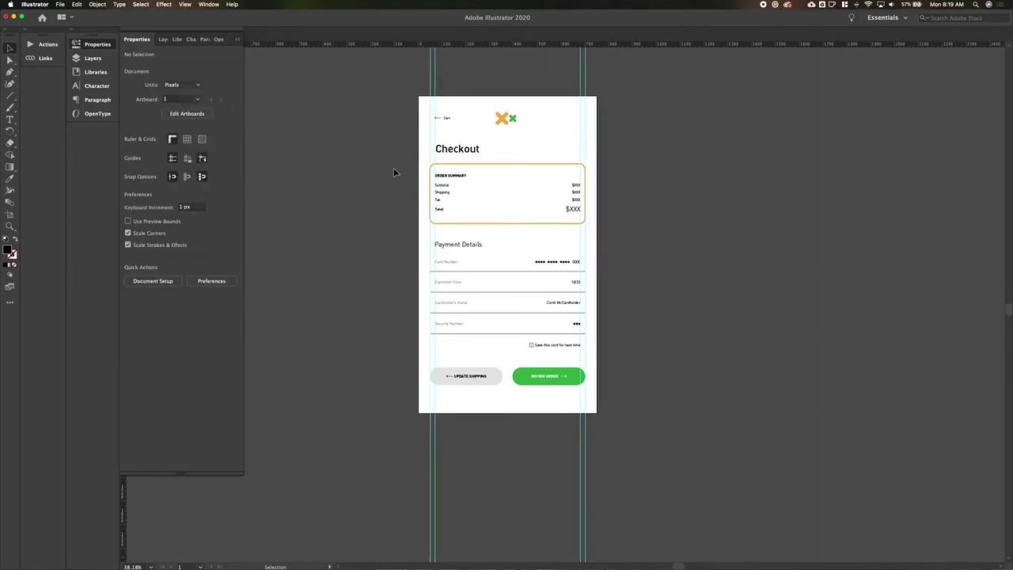
Draw a rectangle about 749 × 1332 px covering the whole checkout artboard.
key(m)
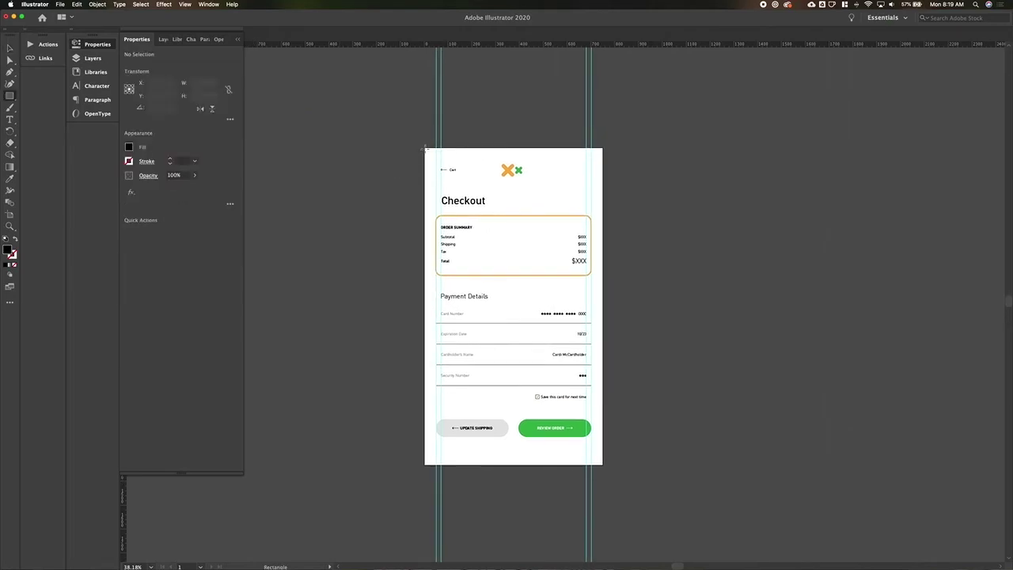
click(429, 149)
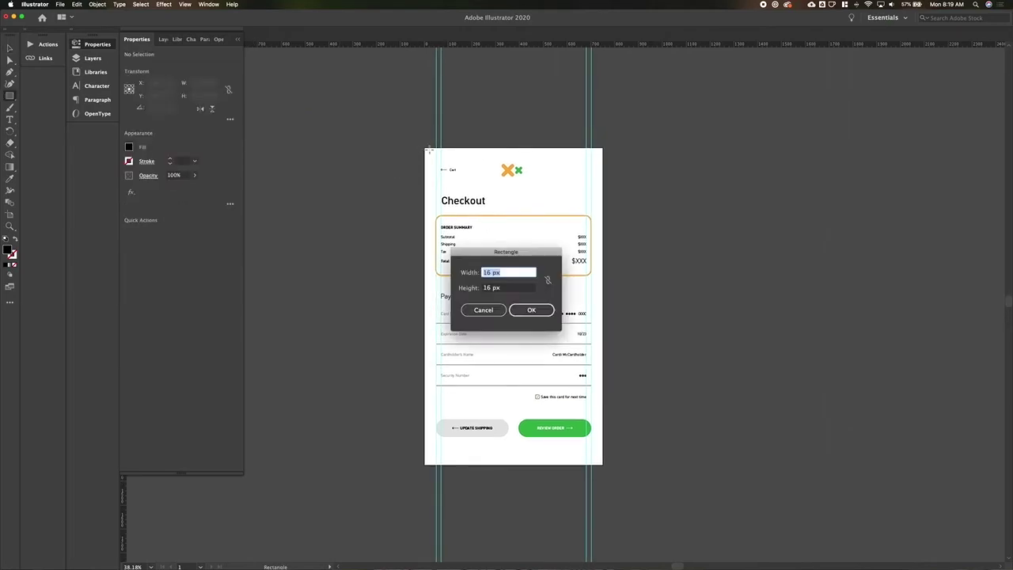
click(484, 310)
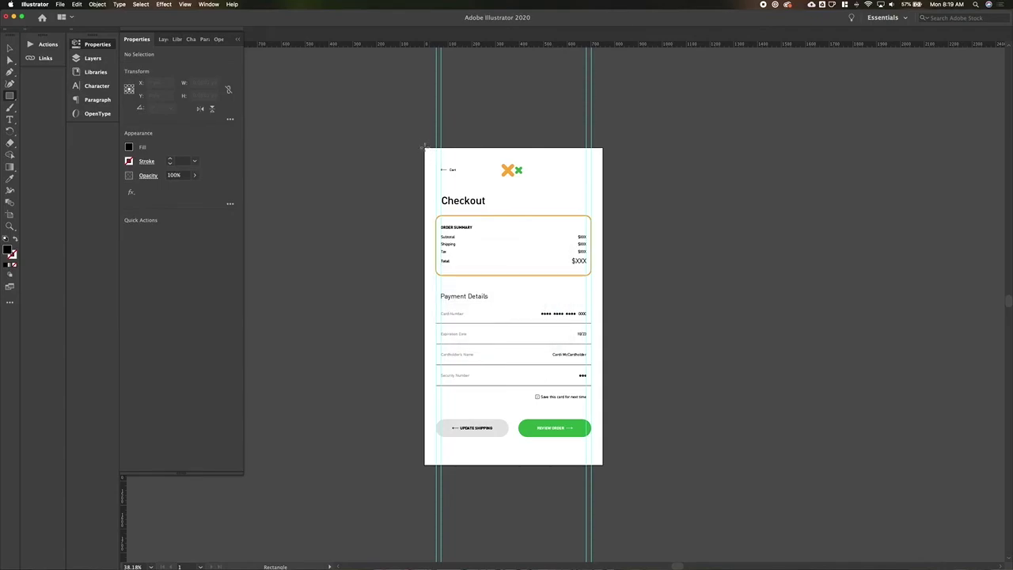
drag(427, 150, 603, 465)
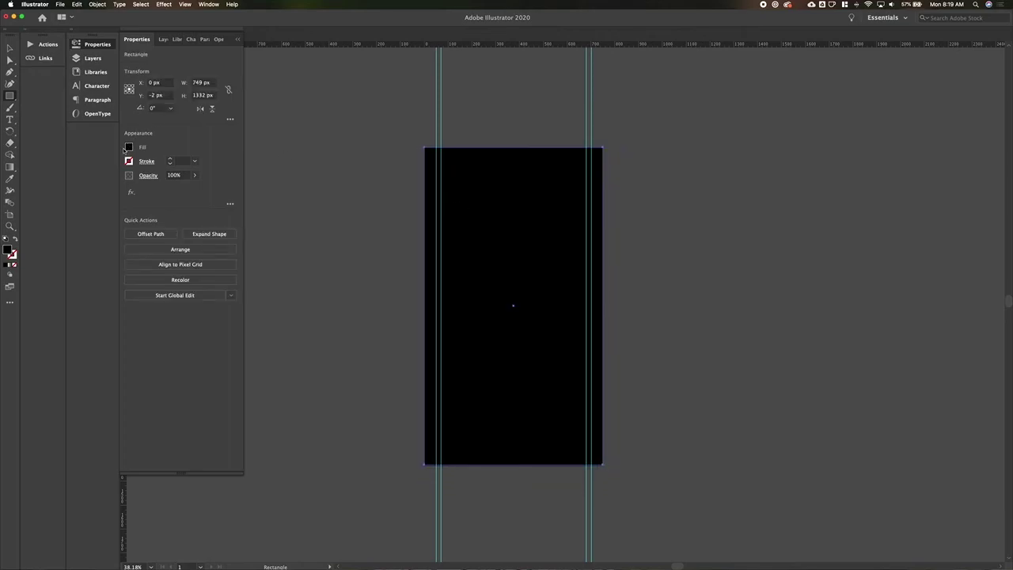
Fill the artboard-sized rectangle with white and send it behind the checkout content.
click(128, 147)
click(33, 187)
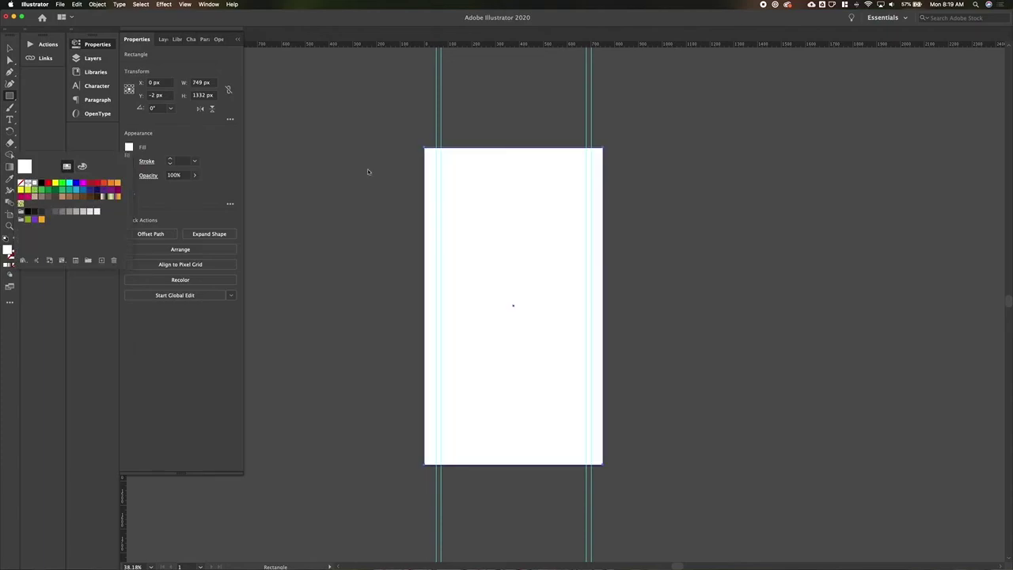
click(499, 177)
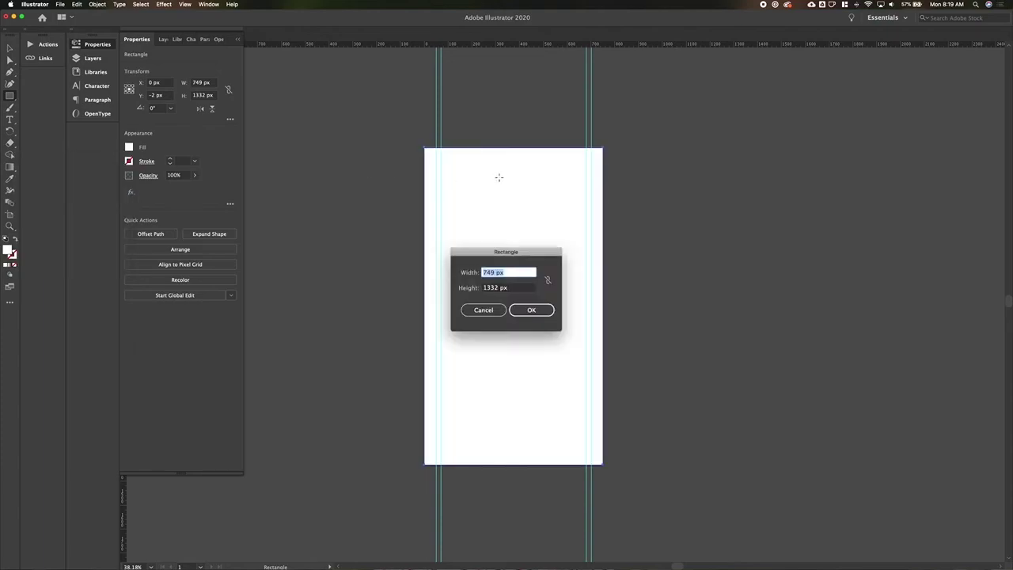
click(489, 309)
key(super+shift+[)
key(v)
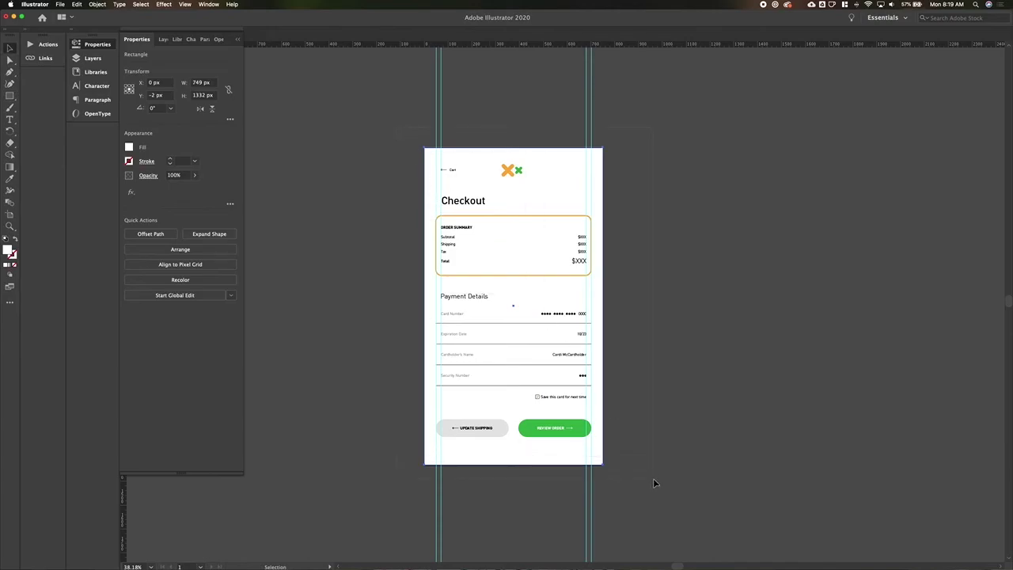
Group the whole checkout layout together with its white background rectangle.
key(super+a)
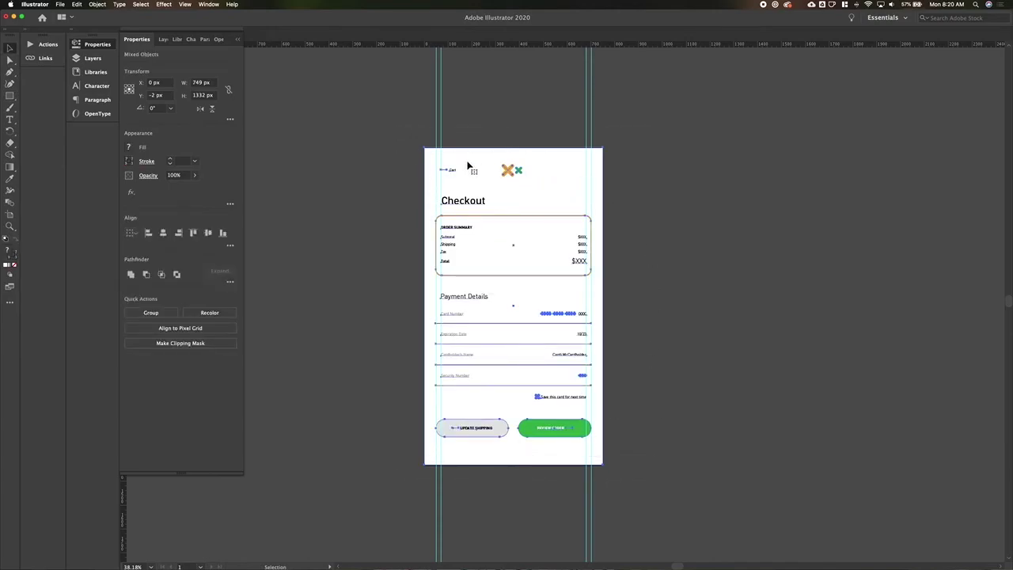
click(429, 124)
key(super+a)
key(super+g)
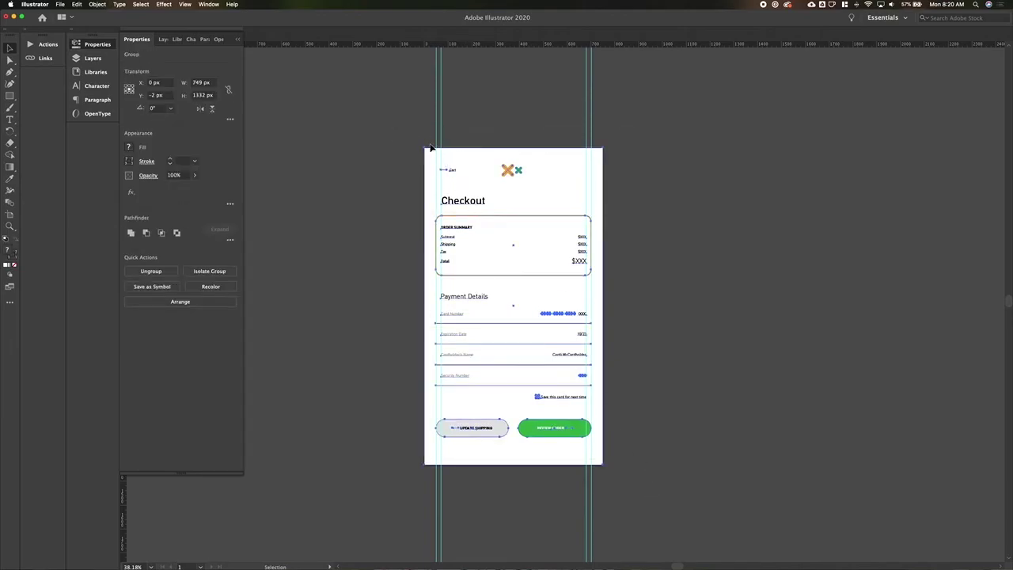
Resize the artboard to 1200 px wide by 1600 px high.
key(shift+o)
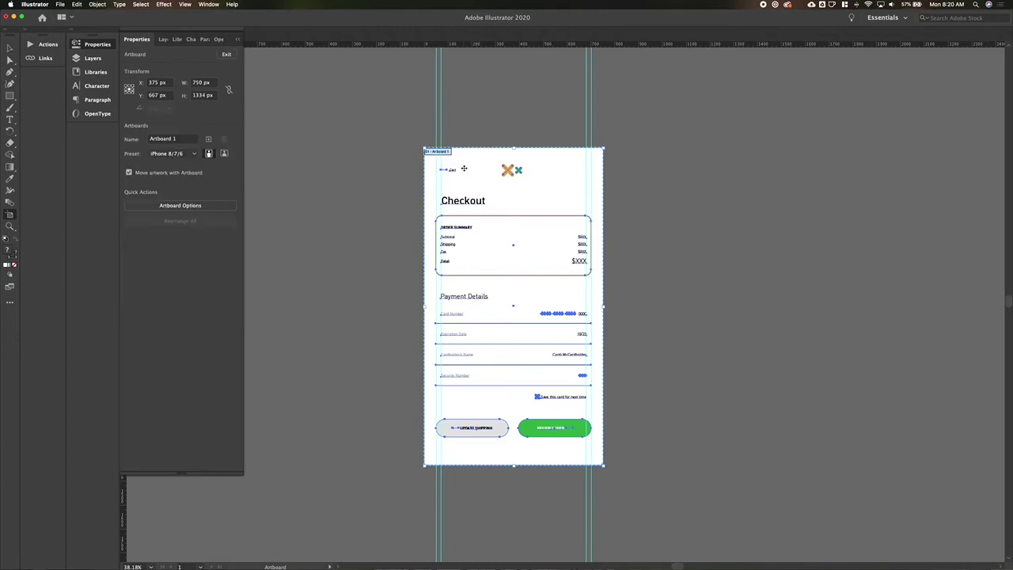
click(210, 81)
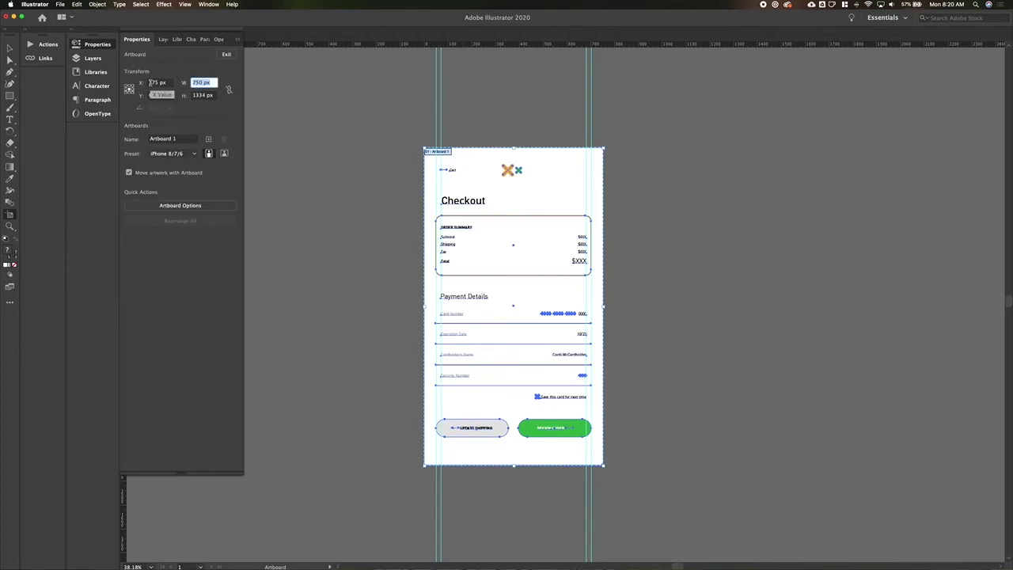
text(1200)
key(Tab)
text(16)
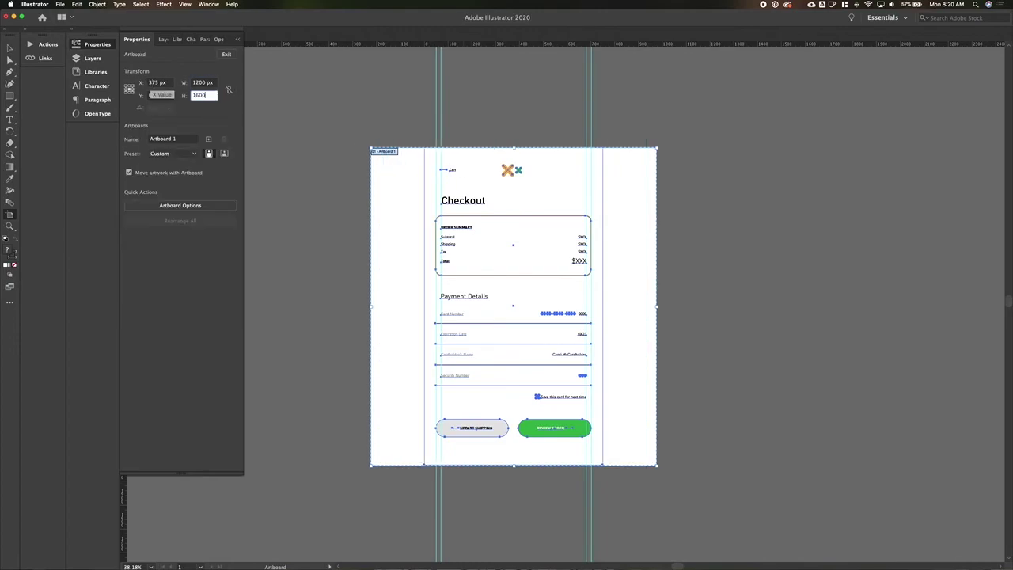
key(Return)
Set the artboard to landscape proportions, 1600 px wide by 1200 px high.
key(shift+Tab)
text(1600)
key(Tab)
text(1200)
key(Return)
key(v)
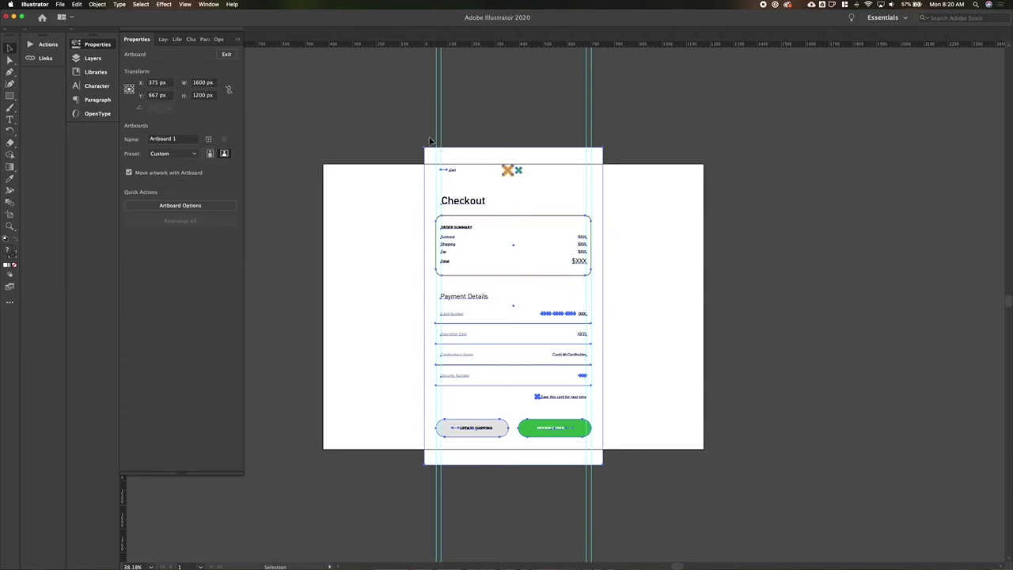
Move the grouped checkout mockup off the artboard to its right and scale it down proportionally to slightly over half size.
drag(486, 255, 793, 252)
scroll(767, 192, right, 4)
scroll(767, 192, down, 1)
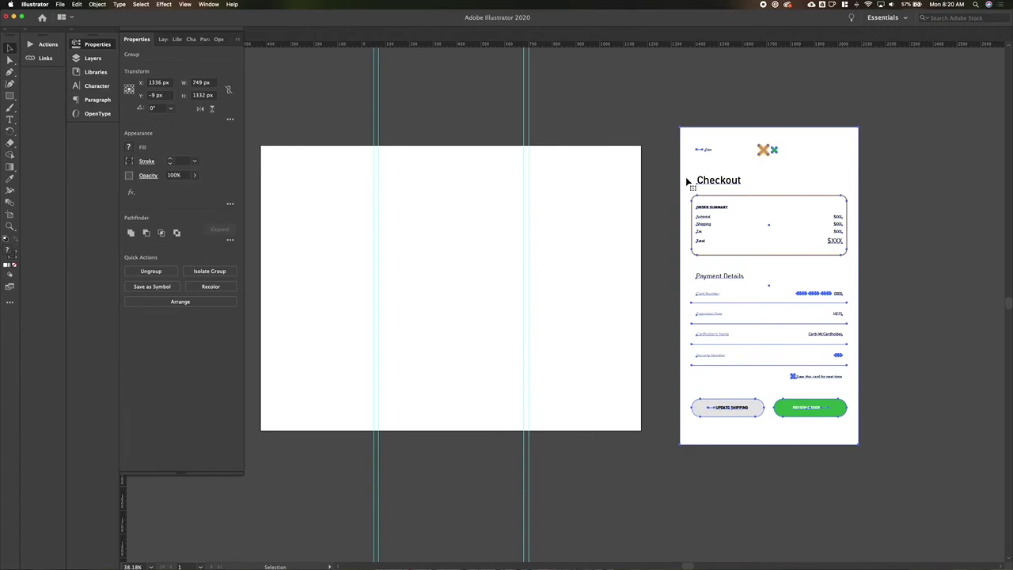
key(s)
drag(878, 104, 835, 179)
Place the scaled-down checkout mockup in the middle of the landscape artboard.
key(v)
drag(809, 248, 489, 250)
click(530, 243)
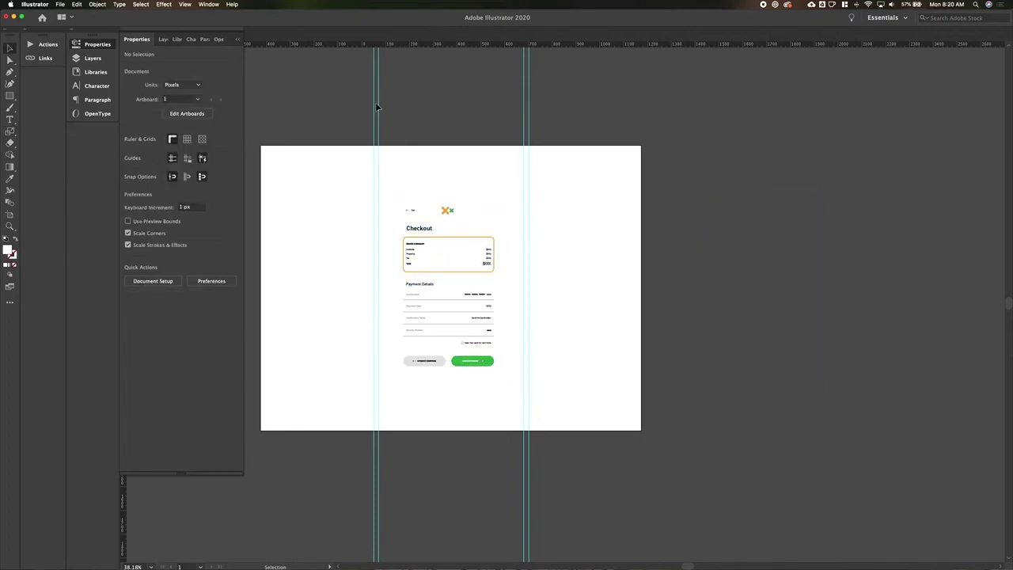
Delete all the vertical guides crossing the artboard.
drag(320, 80, 590, 127)
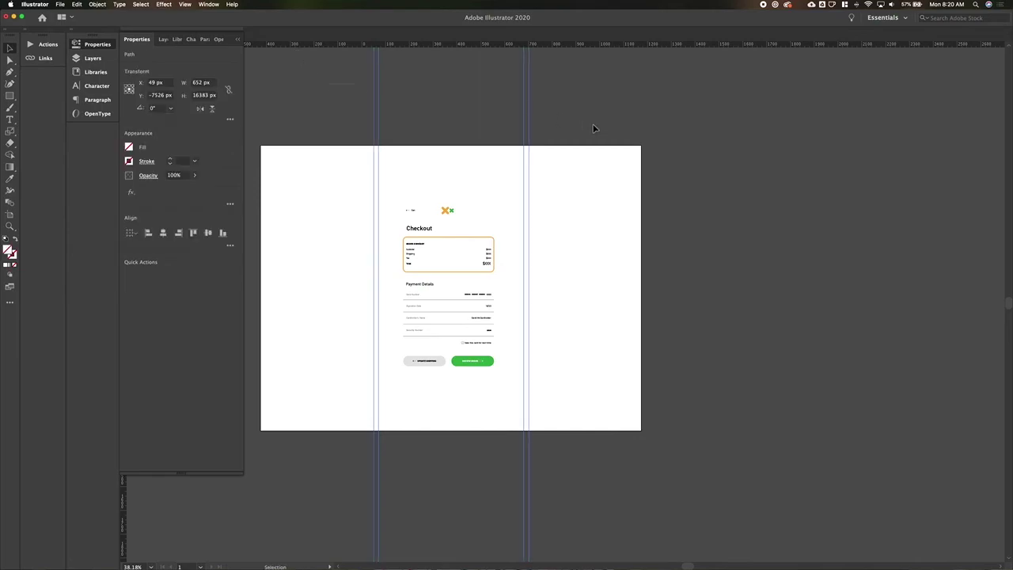
key(Delete)
scroll(456, 170, left, 5)
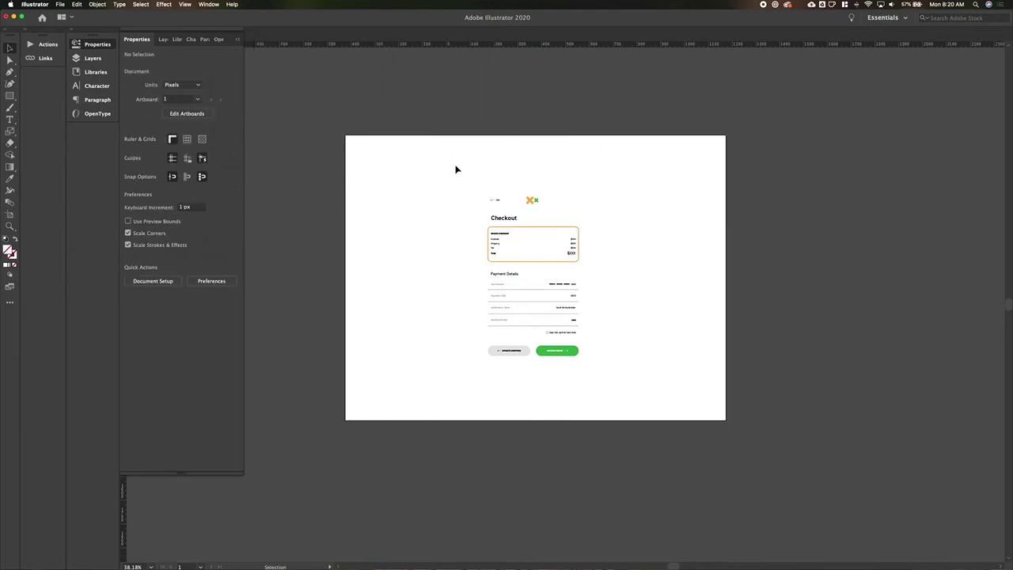
Draw a background rectangle about 1603 × 1200 px over the artboard, behind the mockup, and fill it with light green.
key(m)
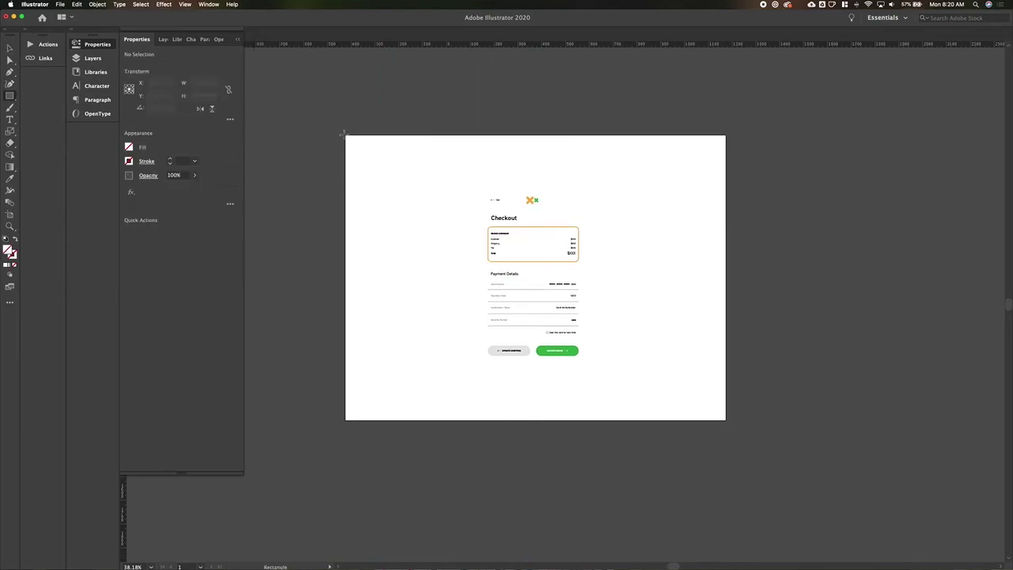
drag(343, 134, 726, 421)
key(v)
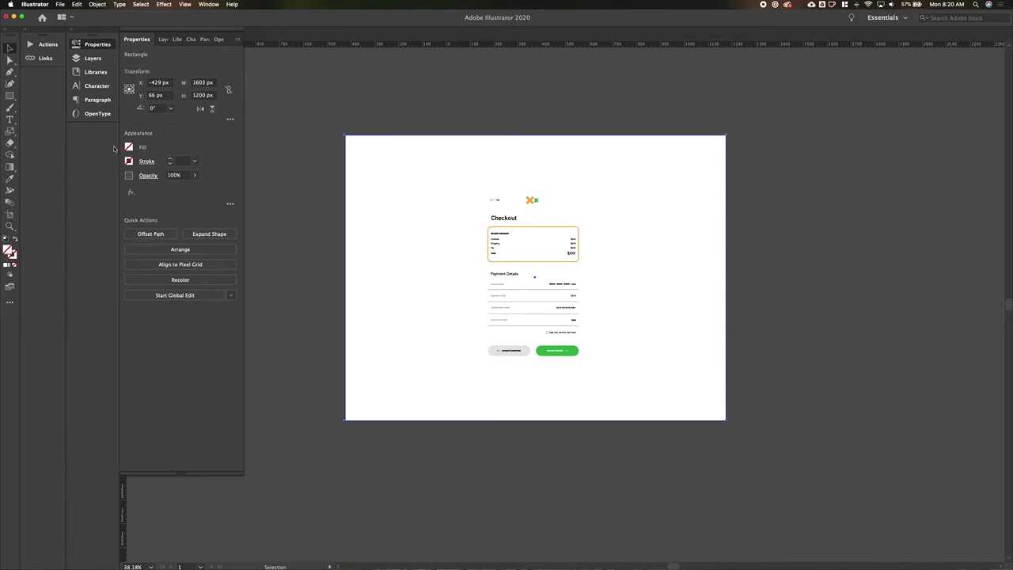
click(129, 147)
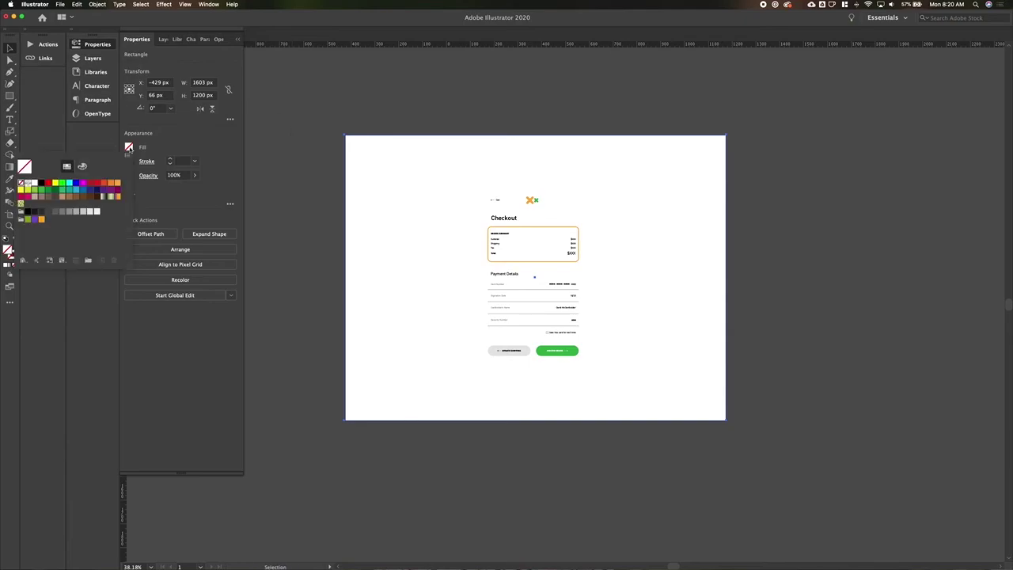
click(41, 193)
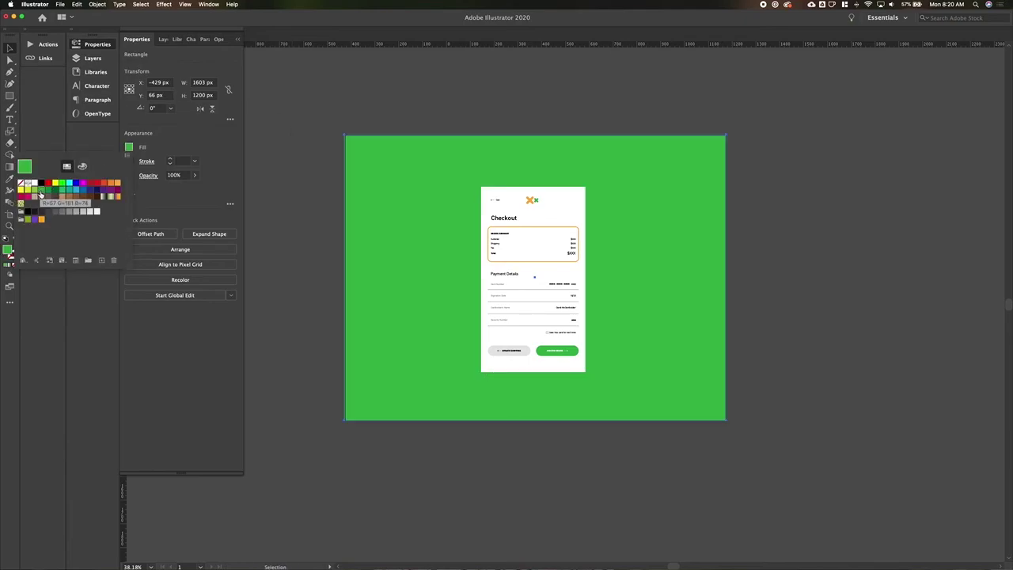
click(35, 195)
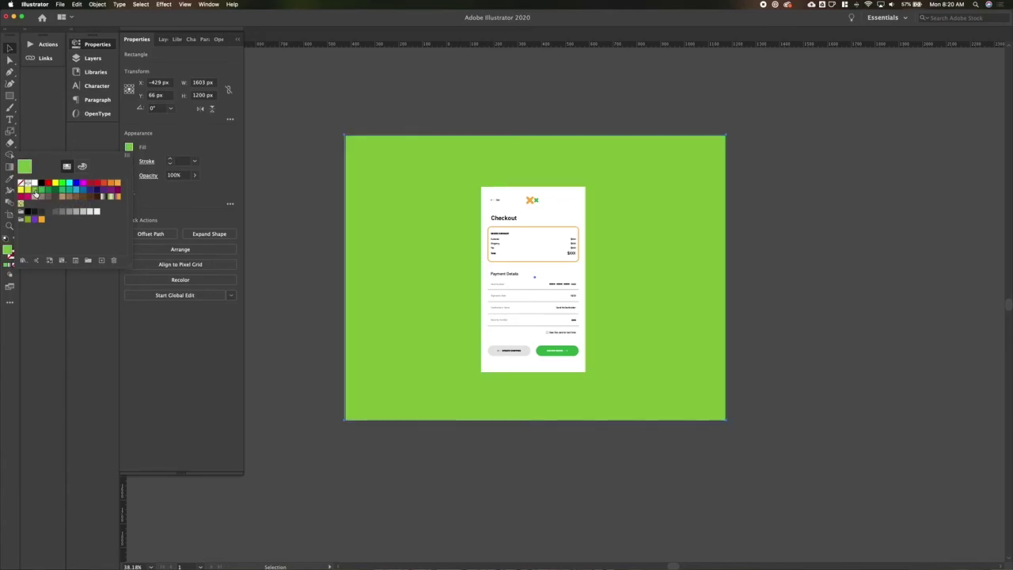
click(425, 273)
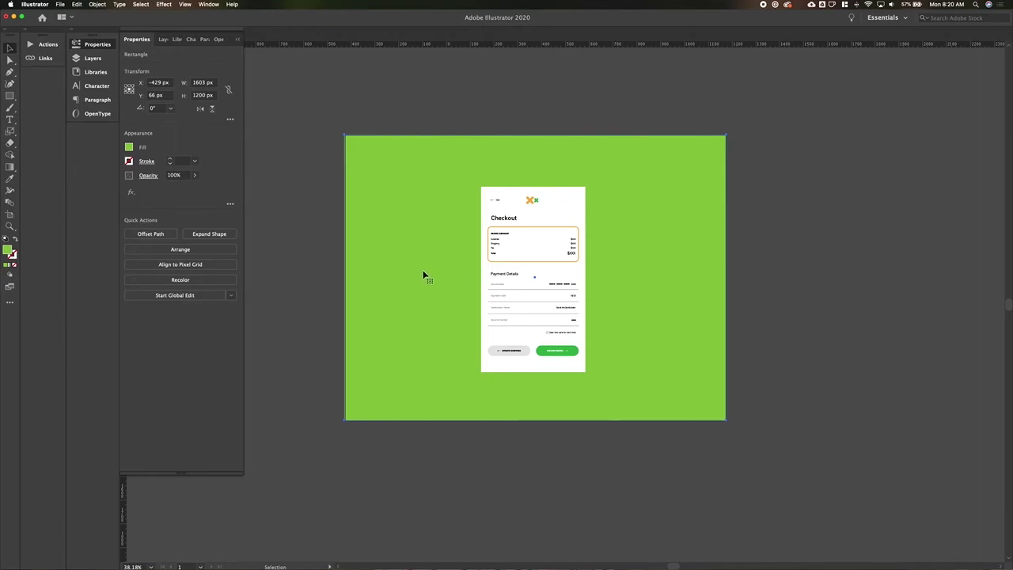
Lock the green background rectangle.
click(493, 195)
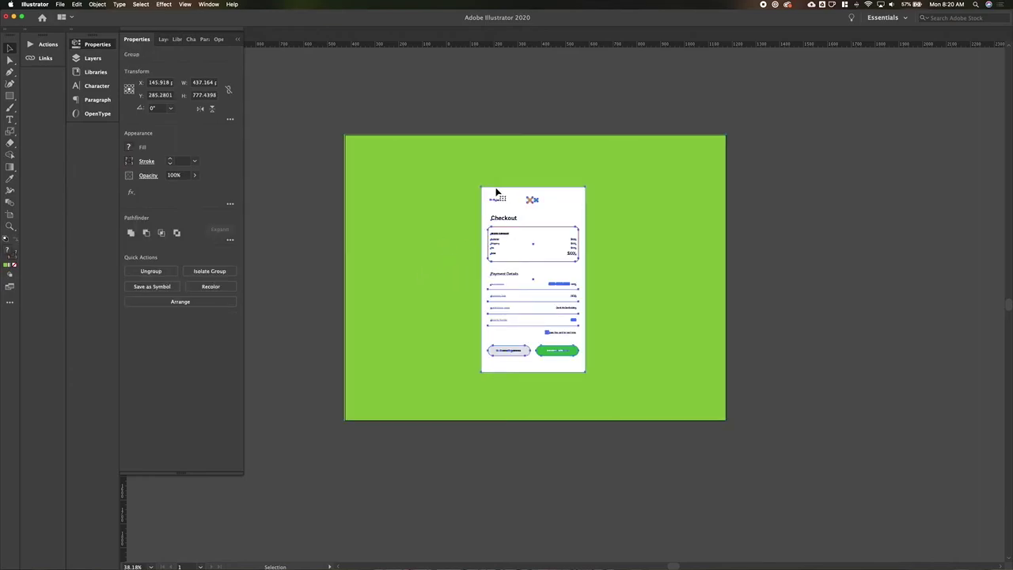
click(402, 164)
key(super+2)
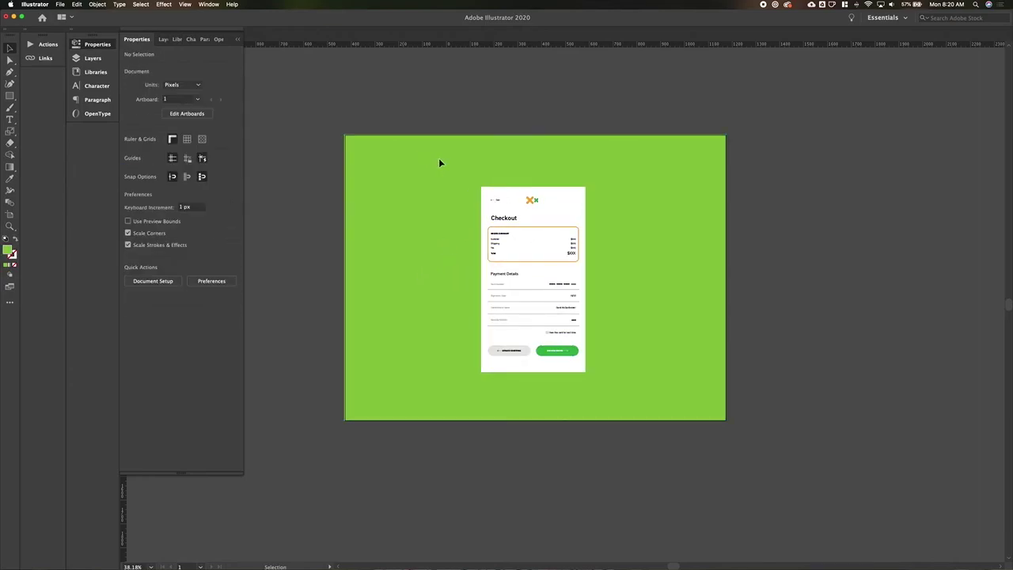
Round all corners of the mockup's white screen panel generously, like a phone screen.
scroll(580, 192, up, 1)
scroll(580, 193, up, 2)
click(527, 215)
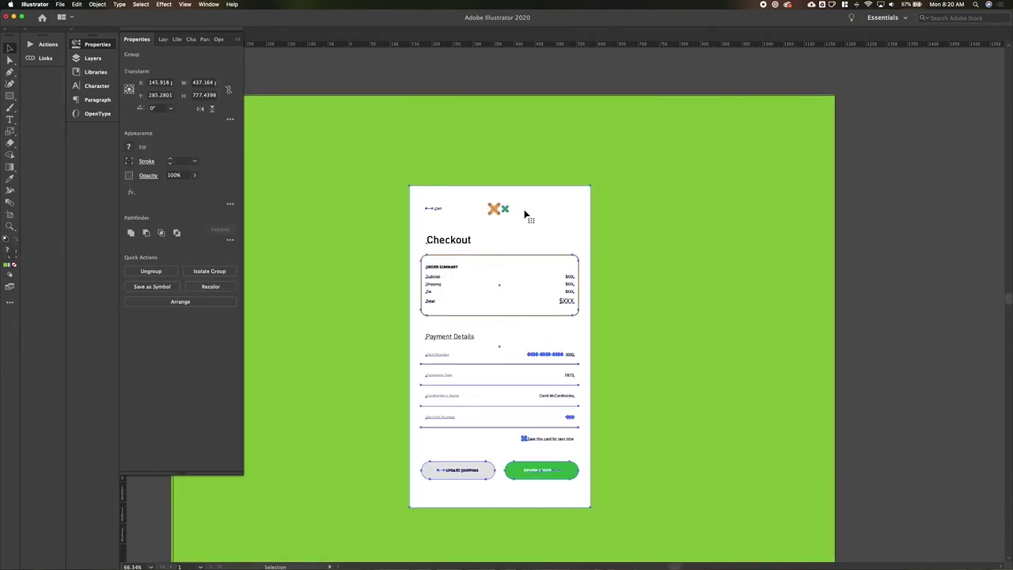
key(a)
click(425, 194)
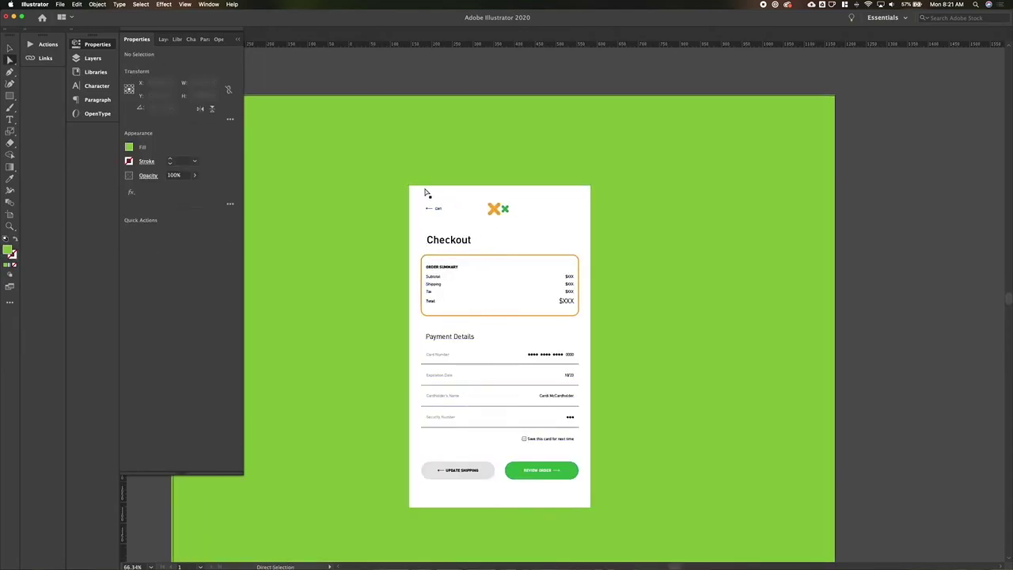
drag(414, 192, 442, 214)
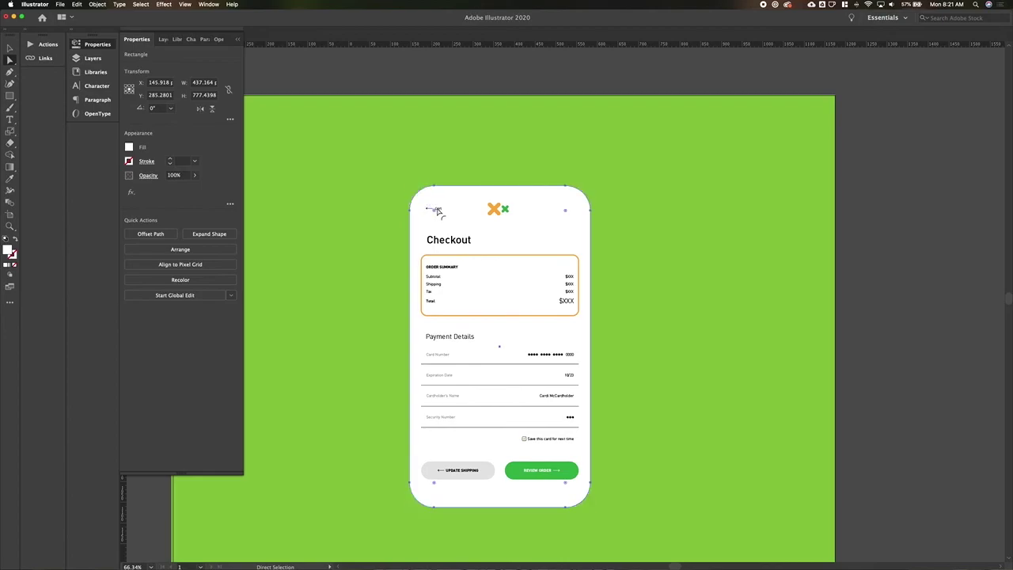
Ungroup the checkout mockup so its parts can be moved separately.
scroll(547, 226, down, 3)
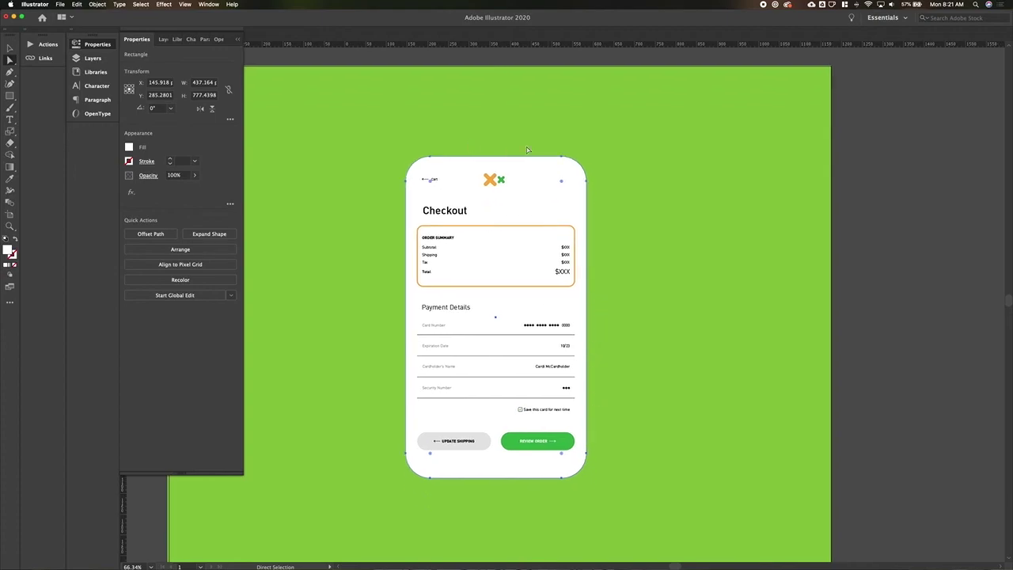
key(v)
click(536, 125)
key(super+a)
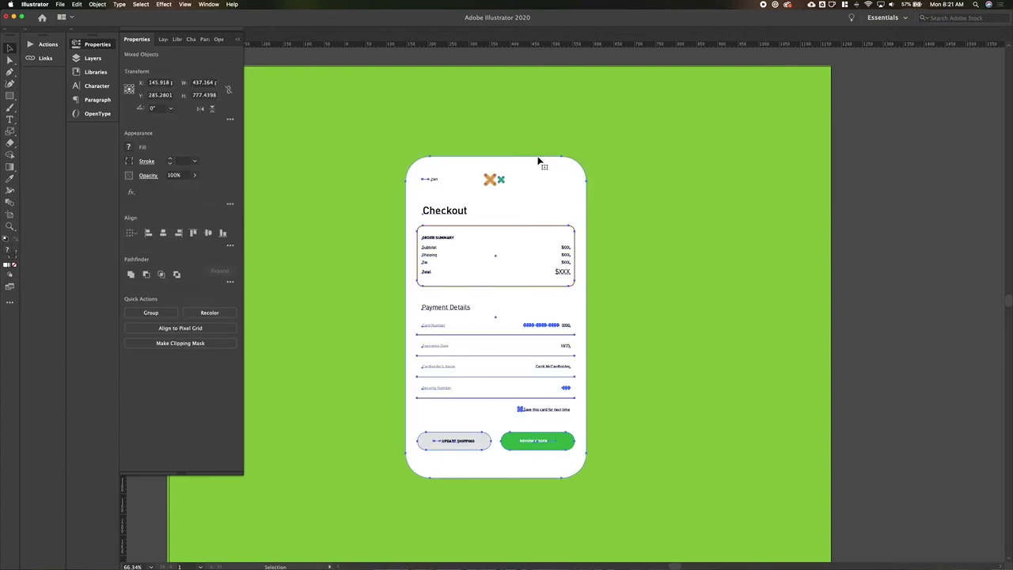
click(522, 126)
Move the Cart back link and the logo down by 20 px.
click(530, 181)
drag(395, 143, 538, 194)
key(shift+Down)
key(shift+Down)
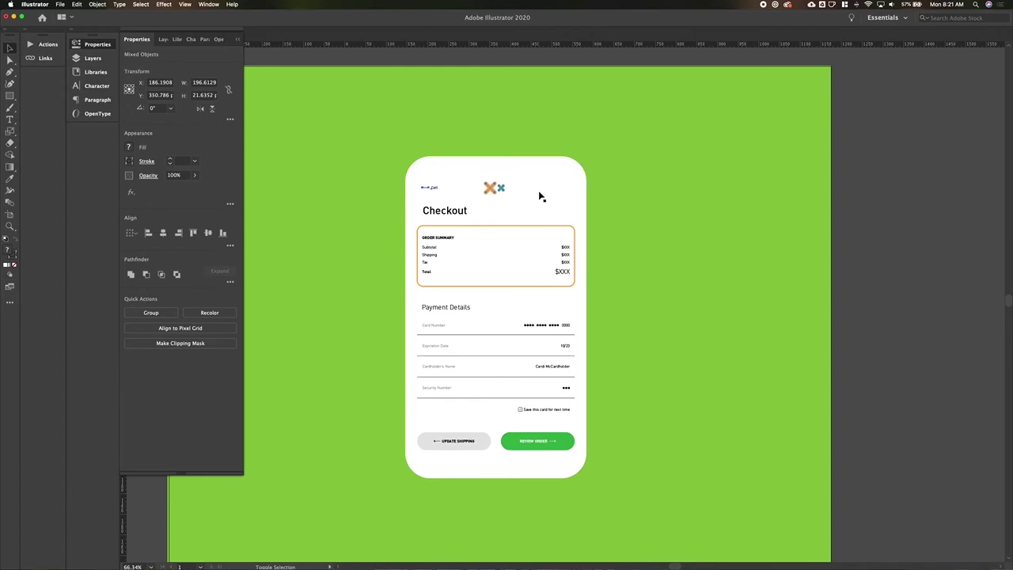
Centre the logo horizontally on the white screen panel, and nudge both 1 px to the right.
drag(471, 133, 520, 201)
shift+click(521, 203)
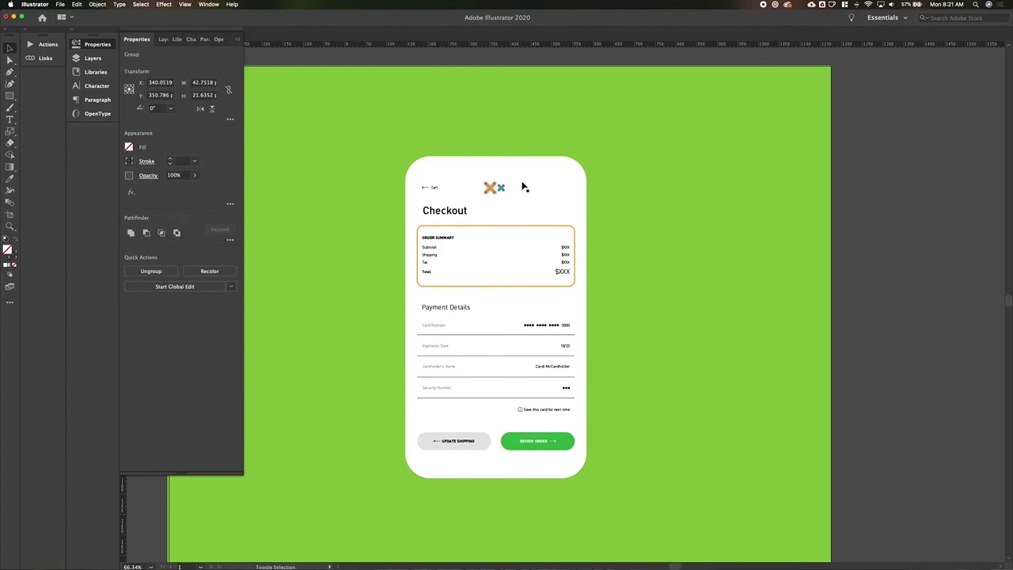
shift+click(522, 186)
click(163, 233)
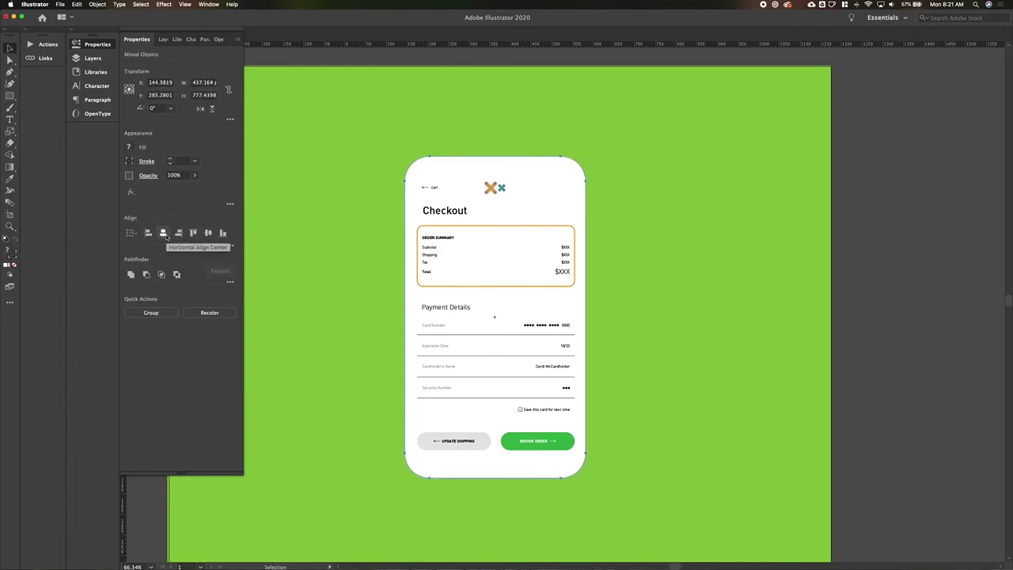
key(Right)
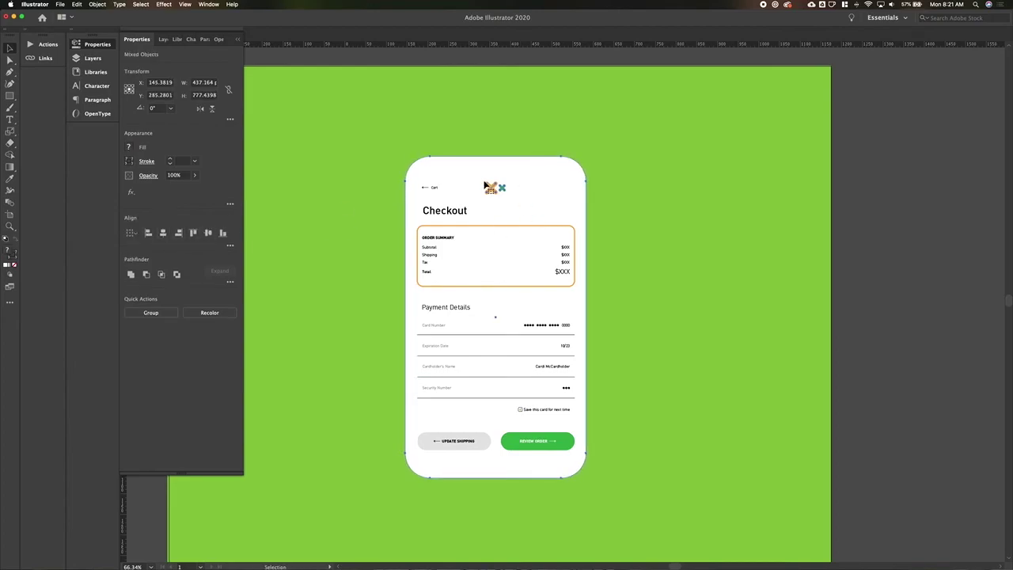
click(443, 141)
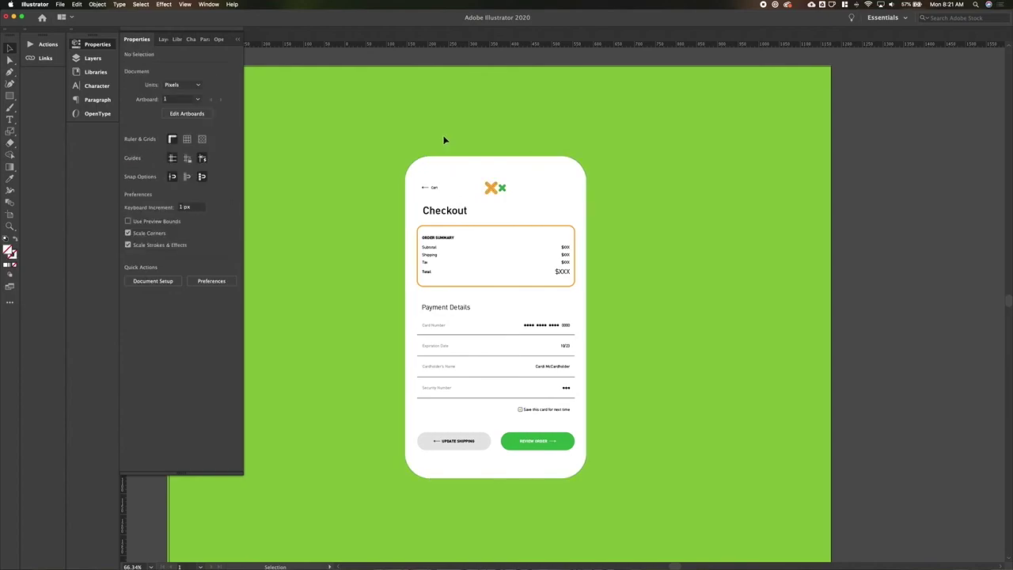
Move the Checkout heading, order summary and payment details down together by 20 px.
click(476, 176)
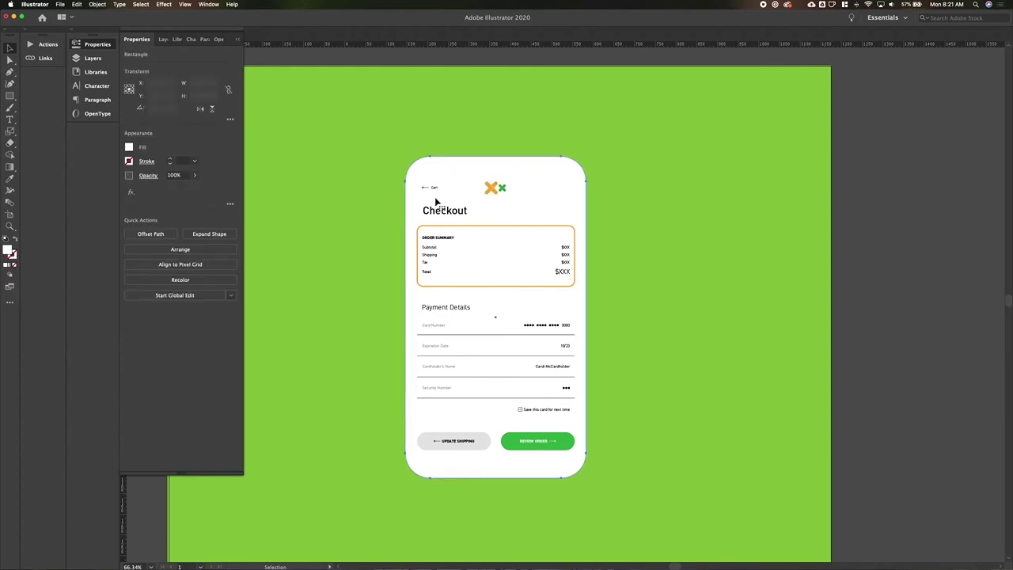
drag(388, 212, 609, 415)
key(shift+Down)
key(shift+Down)
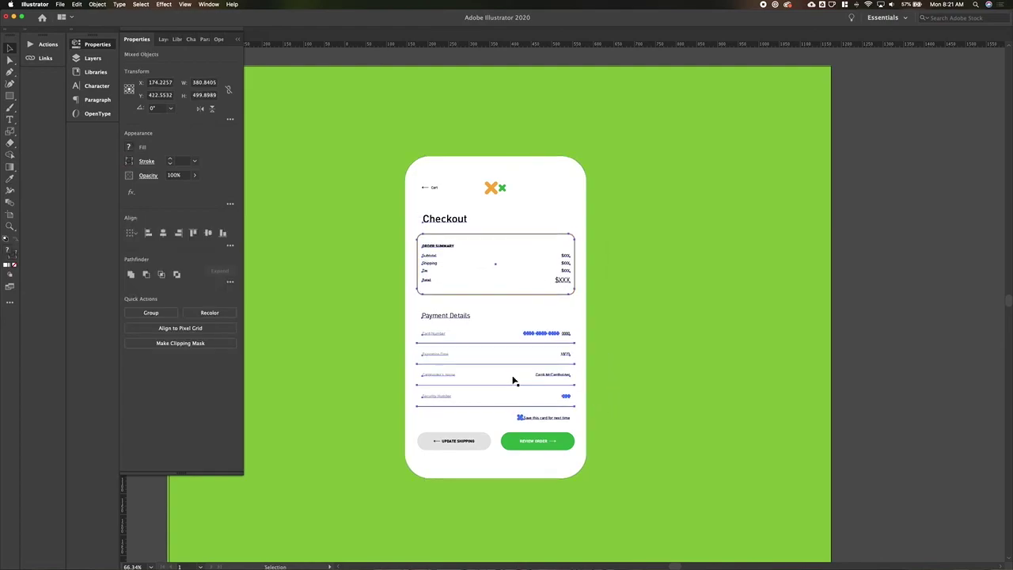
Move the Update Shipping and Review Order buttons down by 10 px.
click(387, 311)
key(super+a)
drag(592, 504, 394, 435)
shift+click(449, 466)
key(shift+Down)
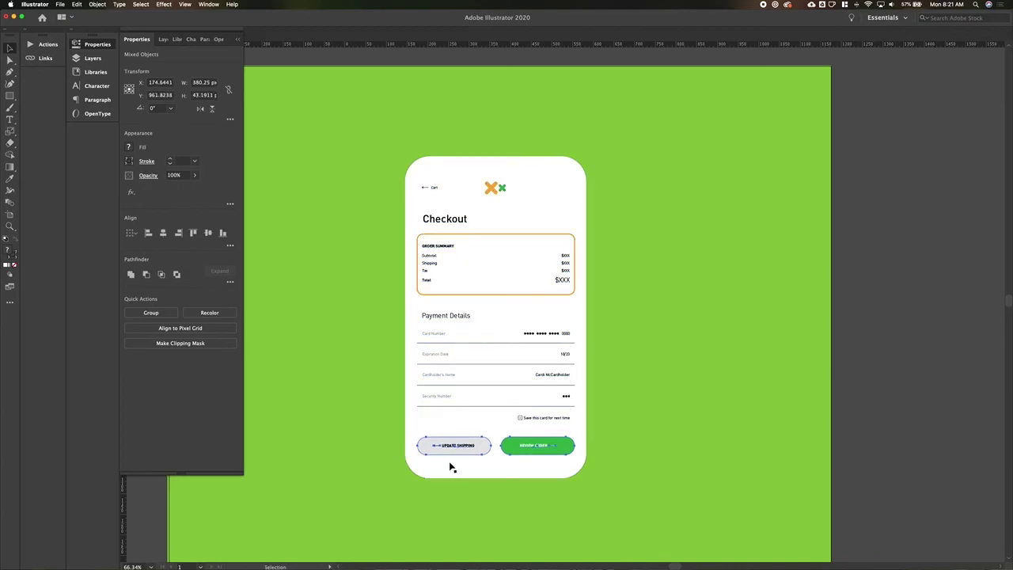
Group all the parts of the checkout mockup.
key(super+a)
key(super+g)
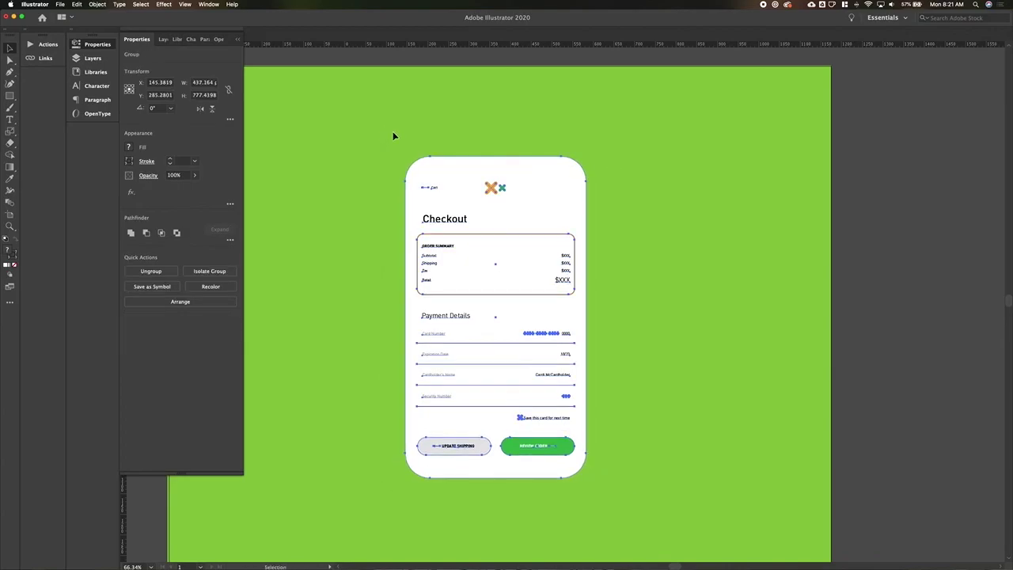
scroll(416, 141, down, 4)
drag(446, 174, 448, 175)
key(Left)
key(Left)
key(Left)
key(Left)
key(Left)
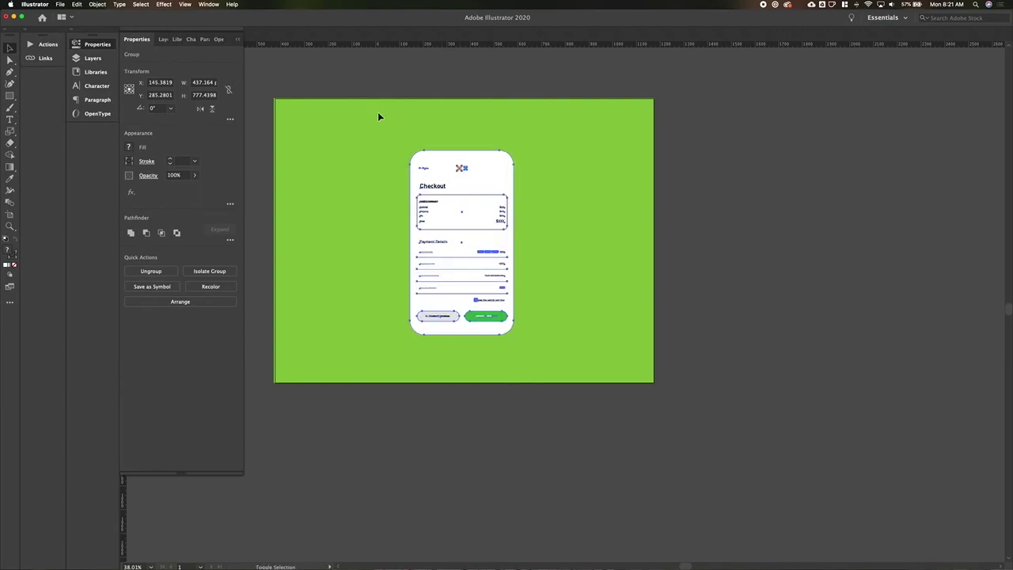
Unlock the green background rectangle and set its position to X 0 px, Y 0 px.
key(super+alt+2)
key(super+2)
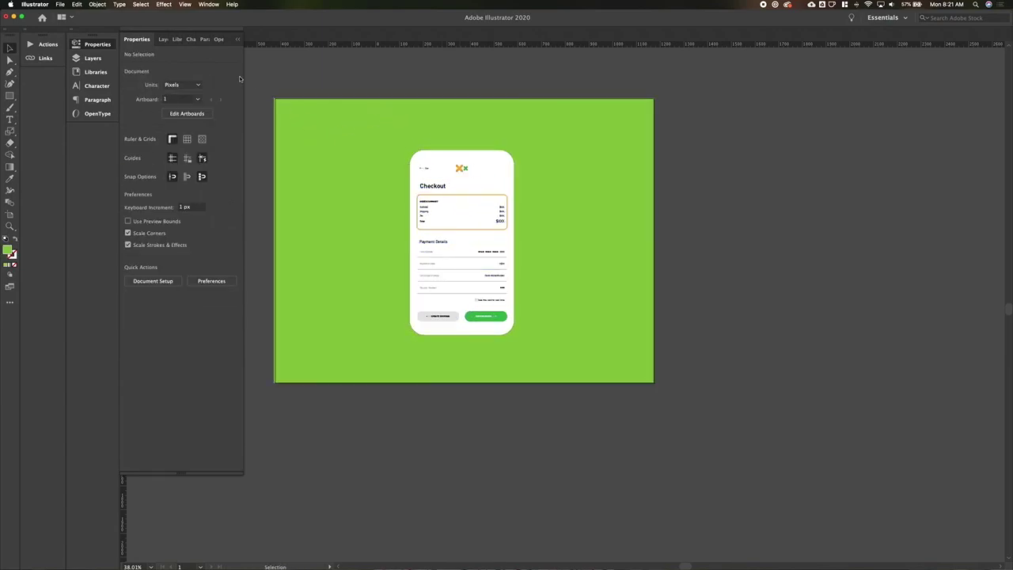
click(302, 110)
click(191, 83)
text(1603)
key(Tab)
key(Tab)
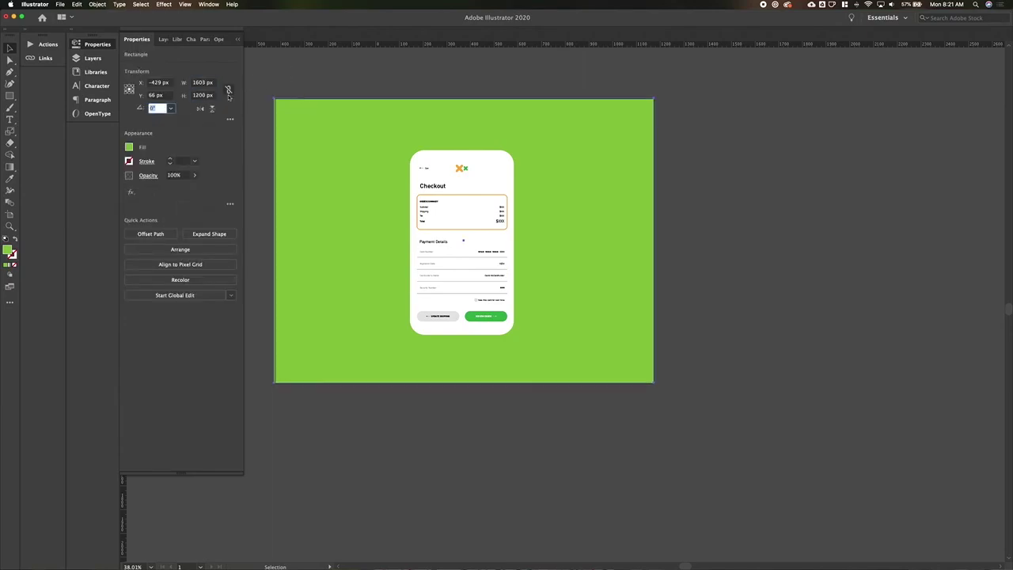
click(127, 87)
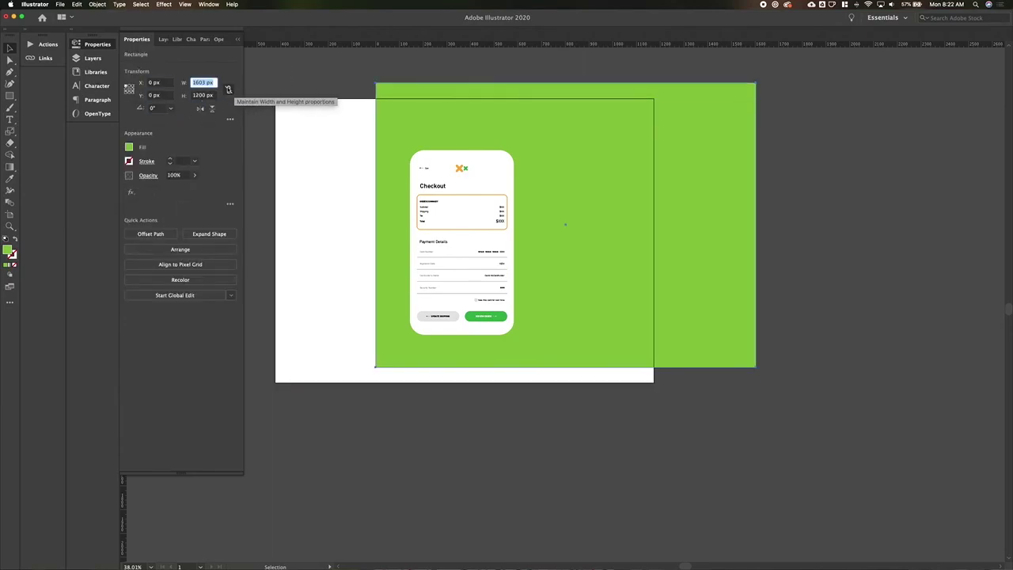
Set the background rectangle's size to 1600 px wide by 1200 px high.
text(1600)
key(Tab)
click(228, 89)
click(191, 95)
text(1200)
key(Tab)
key(Tab)
key(Tab)
key(Tab)
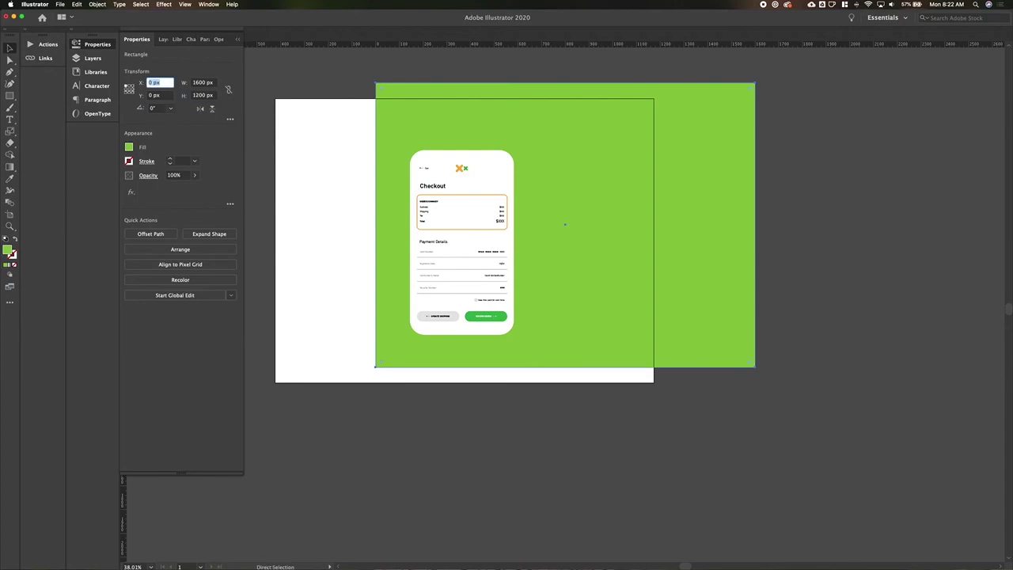
key(Return)
Move the background rectangle onto the artboard, matching its top-left corner to the artboard's corner.
drag(377, 86, 276, 101)
scroll(276, 101, up, 10)
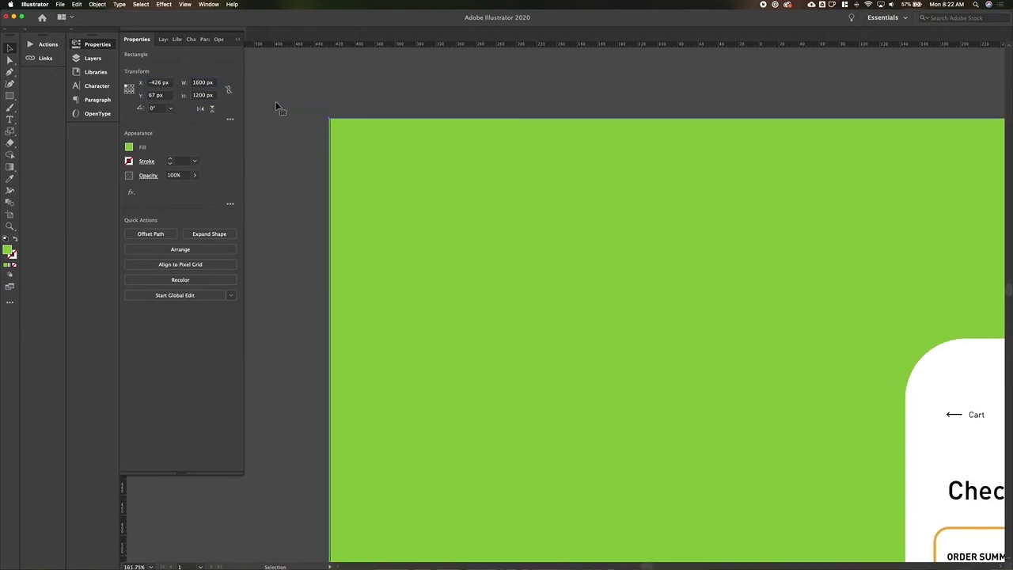
key(Right)
key(Down)
key(Up)
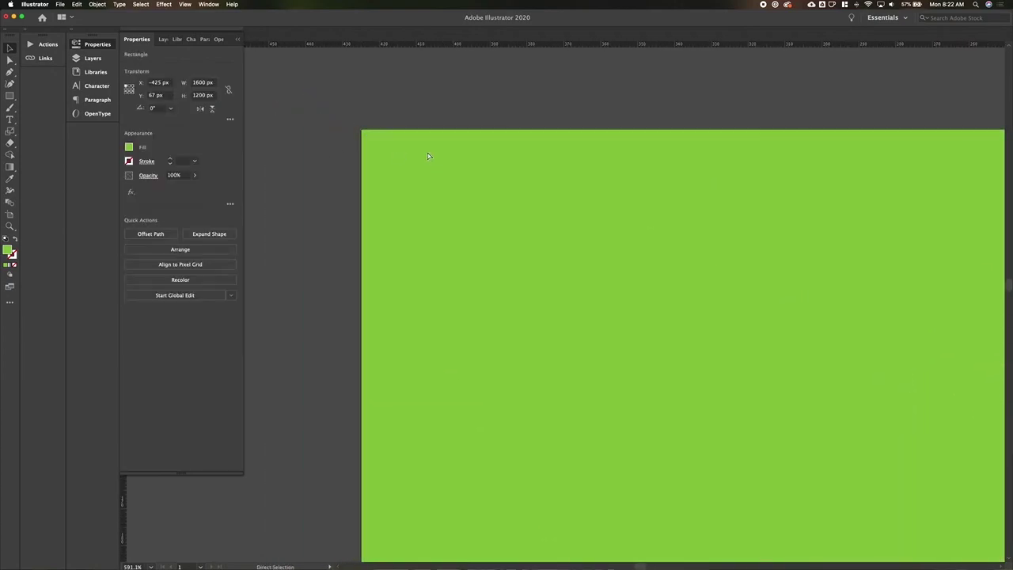
Centre the checkout mockup and the green background on each other horizontally and vertically.
scroll(450, 178, down, 10)
key(super+2)
key(super+0)
key(super+a)
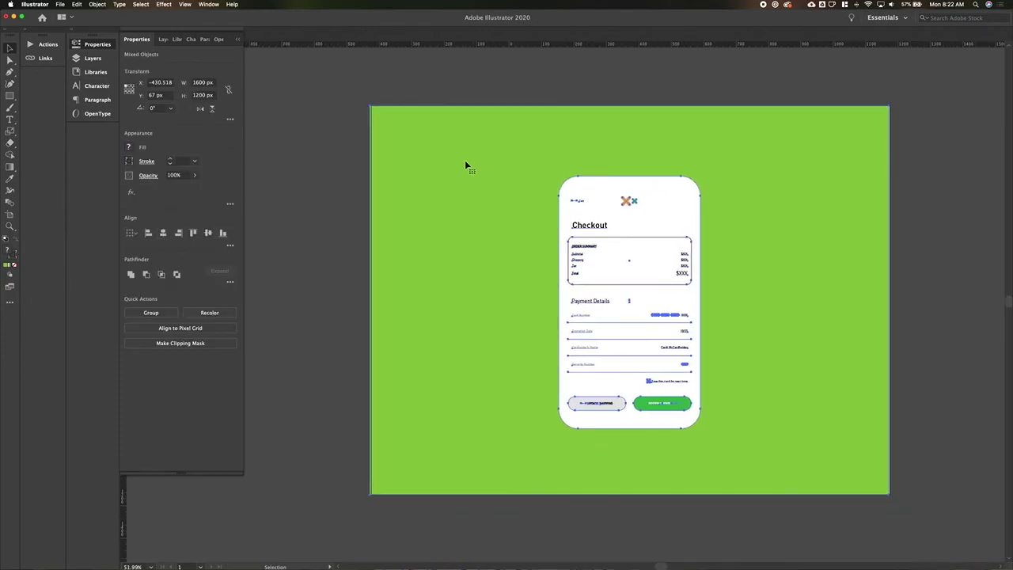
click(208, 233)
click(208, 233)
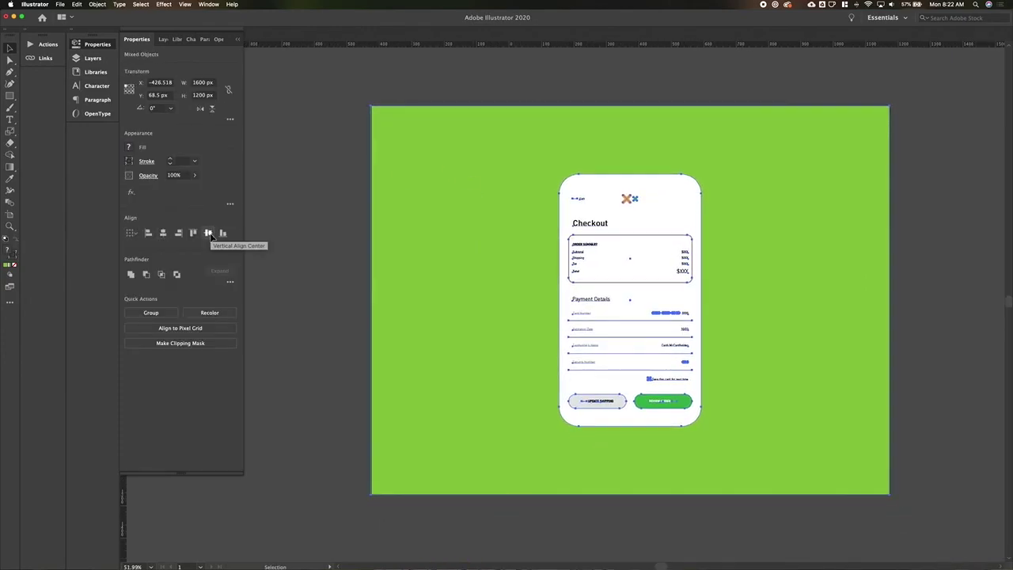
Nudge the mockup and background together until the background's top-left corner meets the artboard's corner.
scroll(369, 104, up, 5)
scroll(371, 106, up, 8)
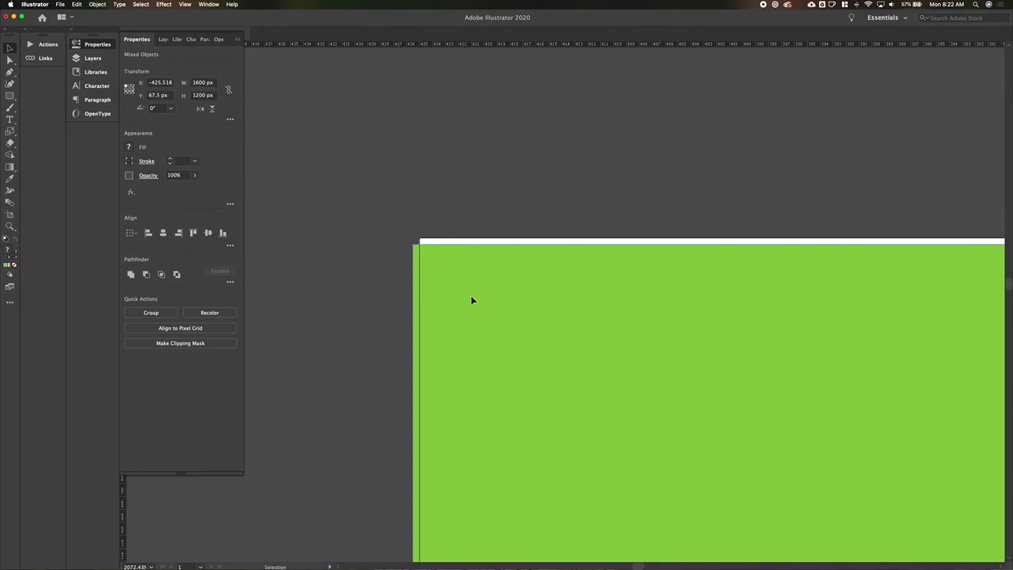
scroll(424, 243, down, 10)
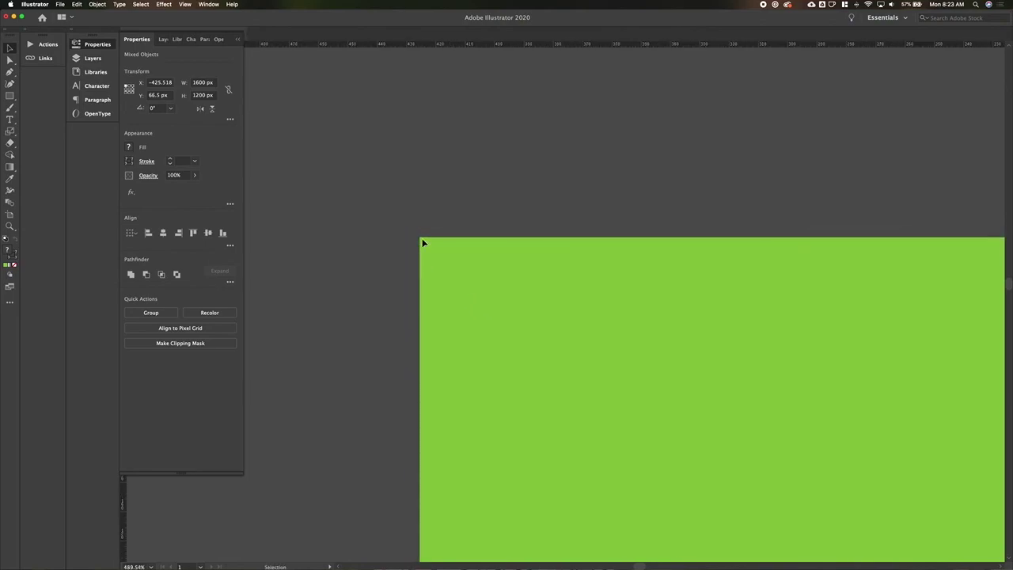
Extend the green background's bottom-right corner point by 1 px horizontally and 1 px vertically, making it 1601 × 1201 px.
key(a)
click(618, 385)
key(Right)
key(Down)
scroll(617, 392, up, 10)
scroll(616, 395, down, 8)
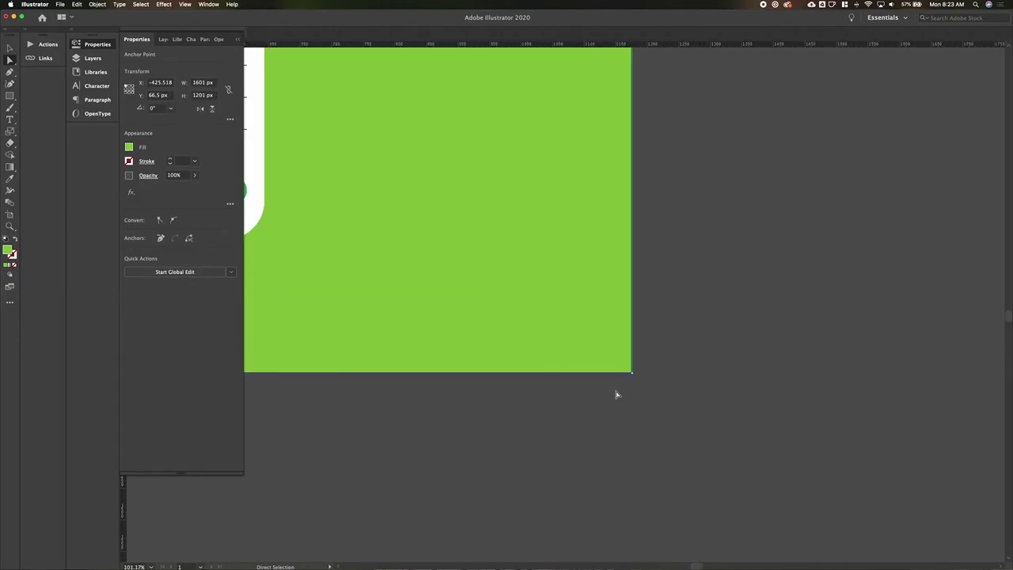
scroll(595, 395, down, 3)
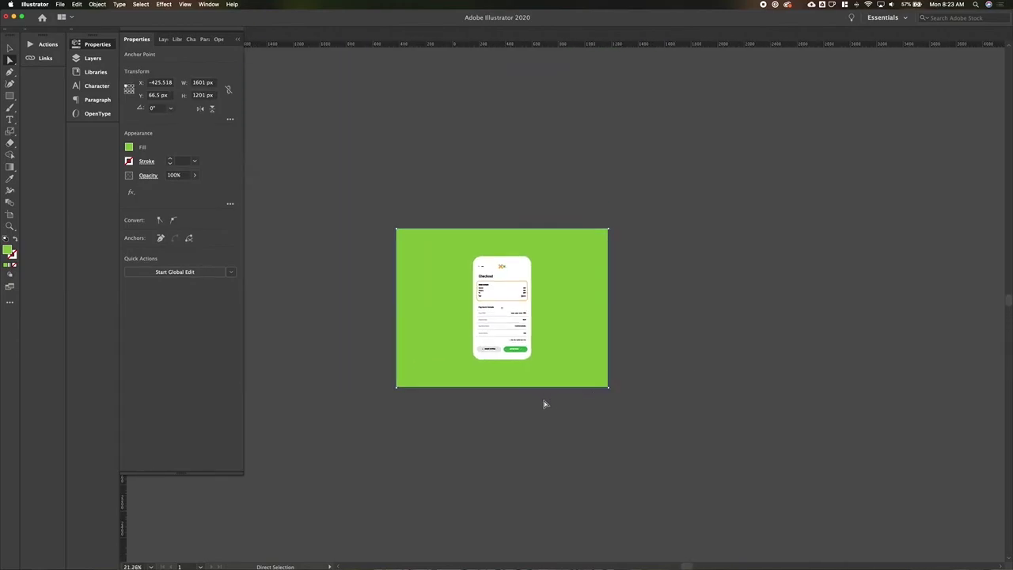
Lock the green background rectangle so that only the checkout mockup can be selected.
scroll(543, 402, up, 3)
key(v)
click(460, 394)
click(364, 343)
key(super+2)
click(498, 213)
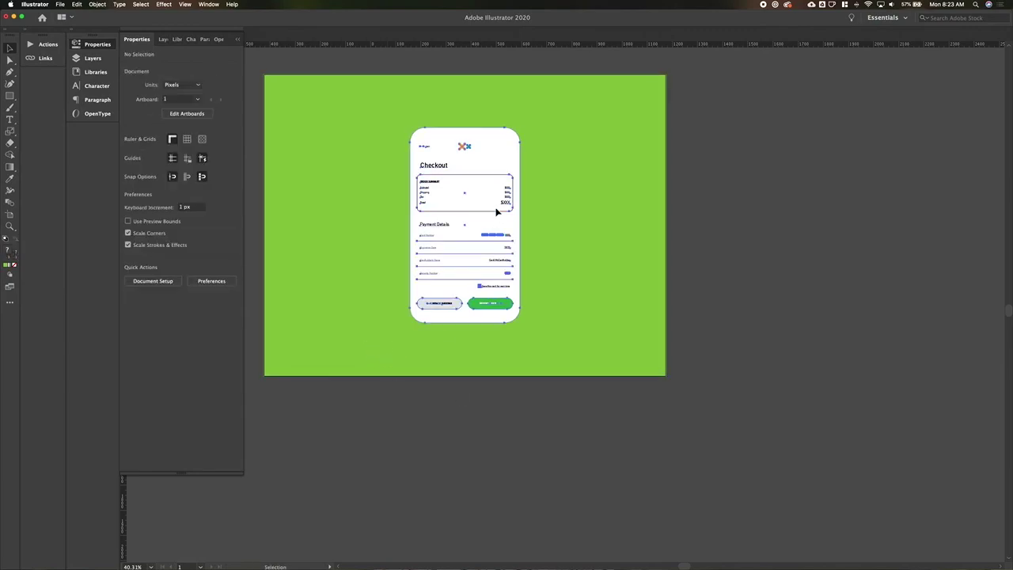
scroll(539, 243, down, 2)
click(539, 243)
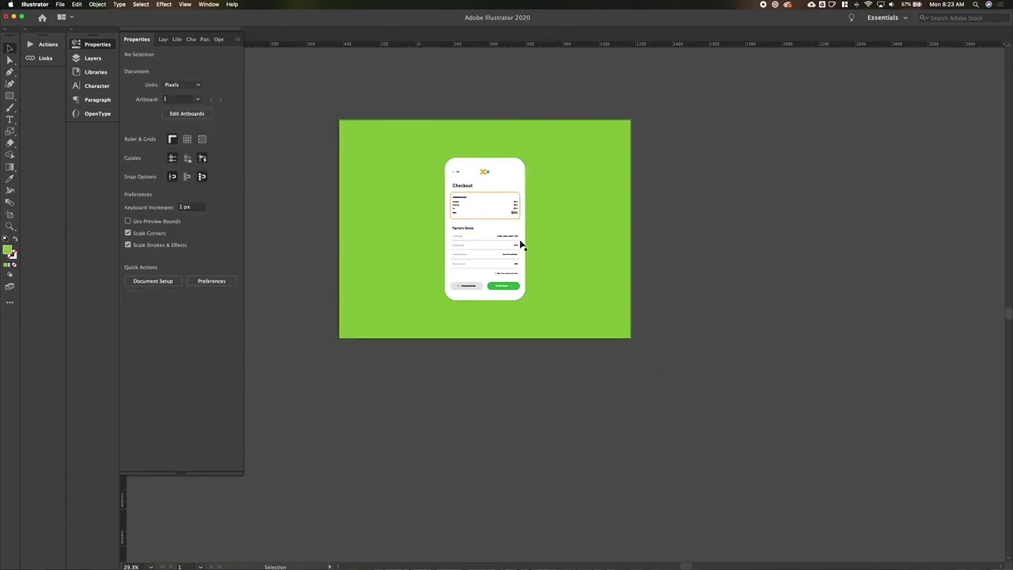
Duplicate the checkout mockup to the artboard's upper-left corner, overlapping its top edge and lining up with its left edge.
click(512, 238)
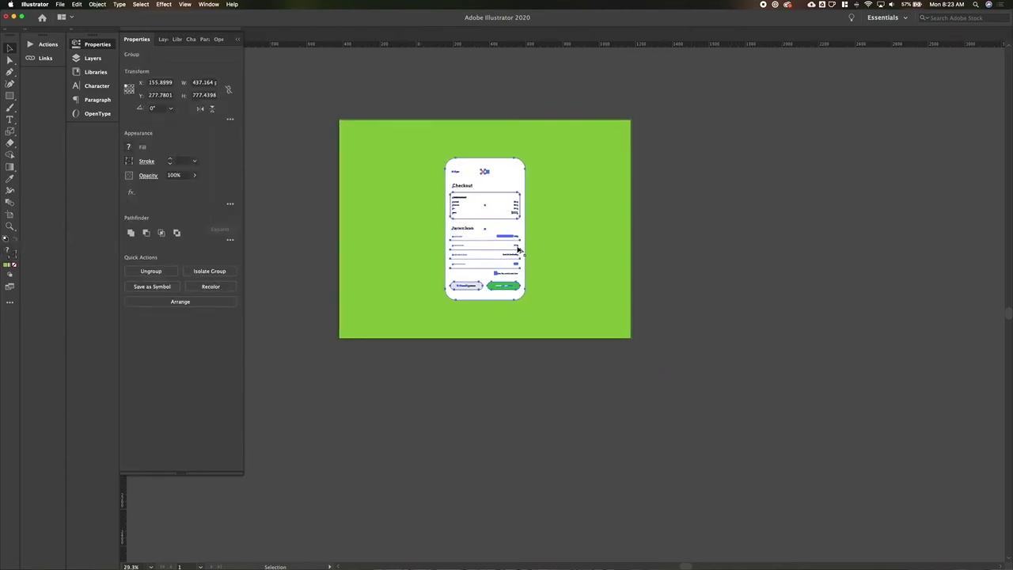
drag(518, 249, 407, 172)
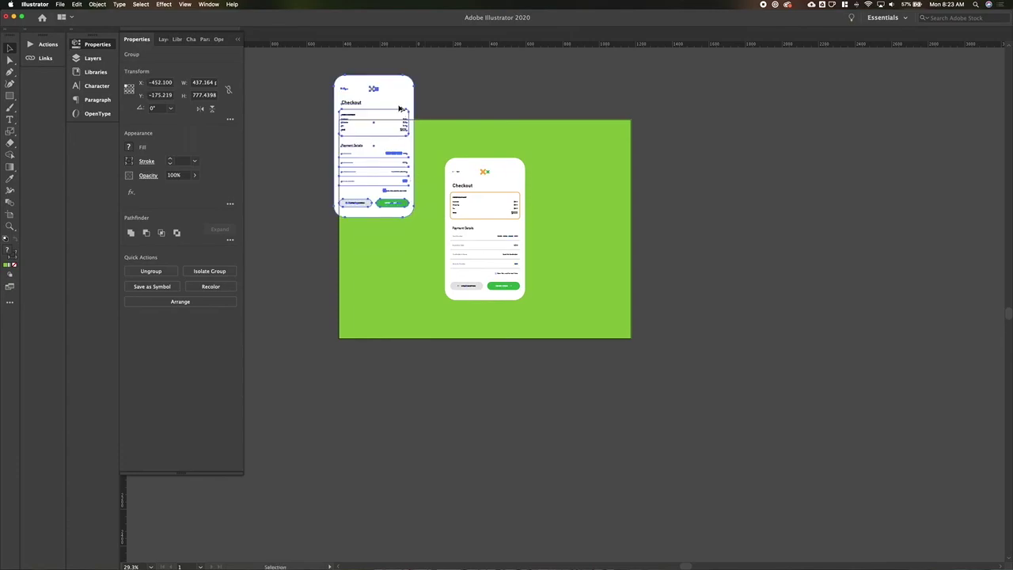
key(Right)
key(Right)
key(Right)
key(Right)
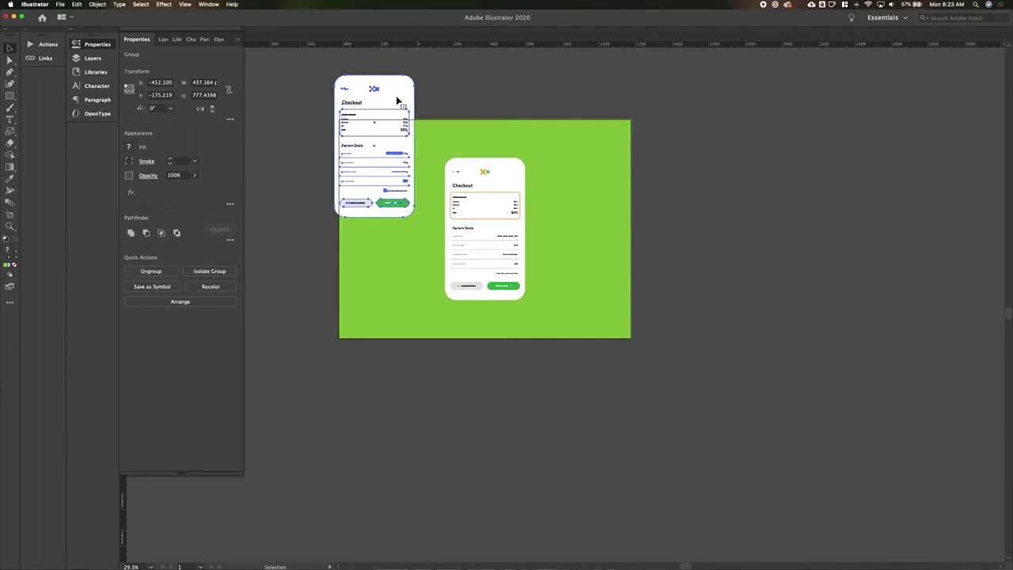
key(Right)
key(Right)
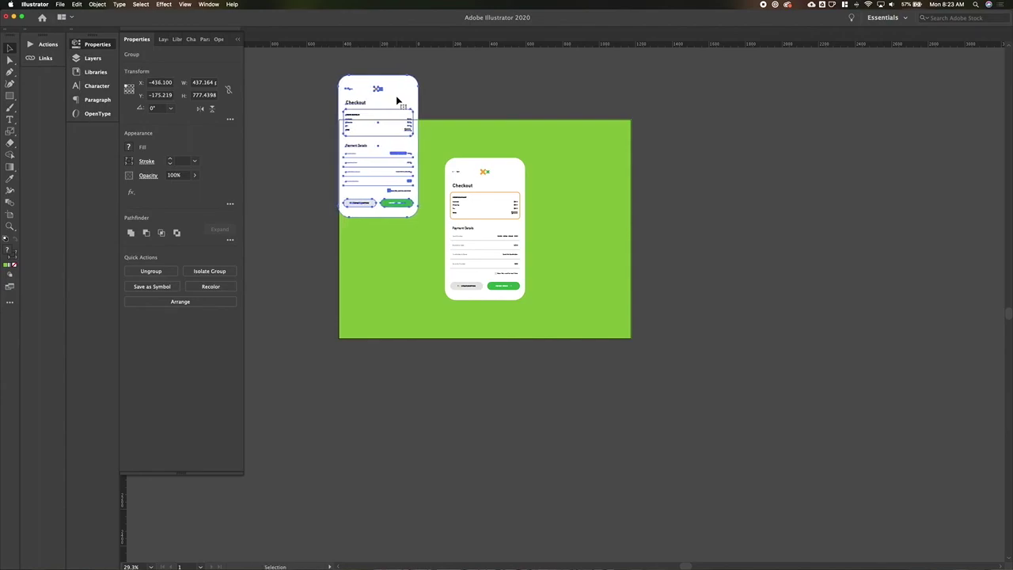
Duplicate the corner mockup straight below itself, and copy both mockups across to the artboard's right edge.
drag(398, 95, 396, 253)
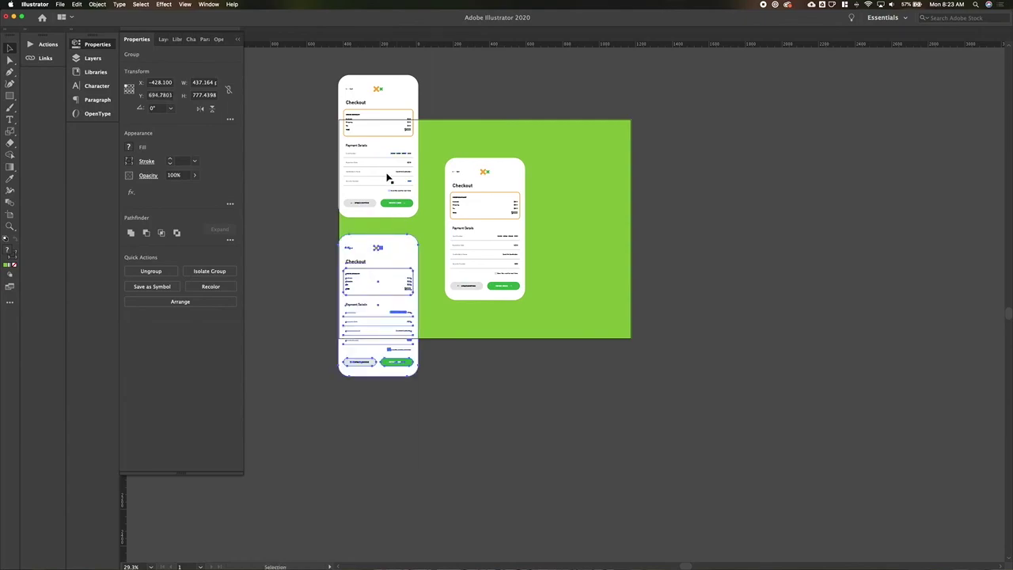
shift+click(385, 169)
drag(385, 169, 594, 158)
Scale the central checkout mockup up proportionally from its centre to about 571 × 1016 px.
click(515, 226)
key(s)
drag(539, 141, 553, 119)
key(v)
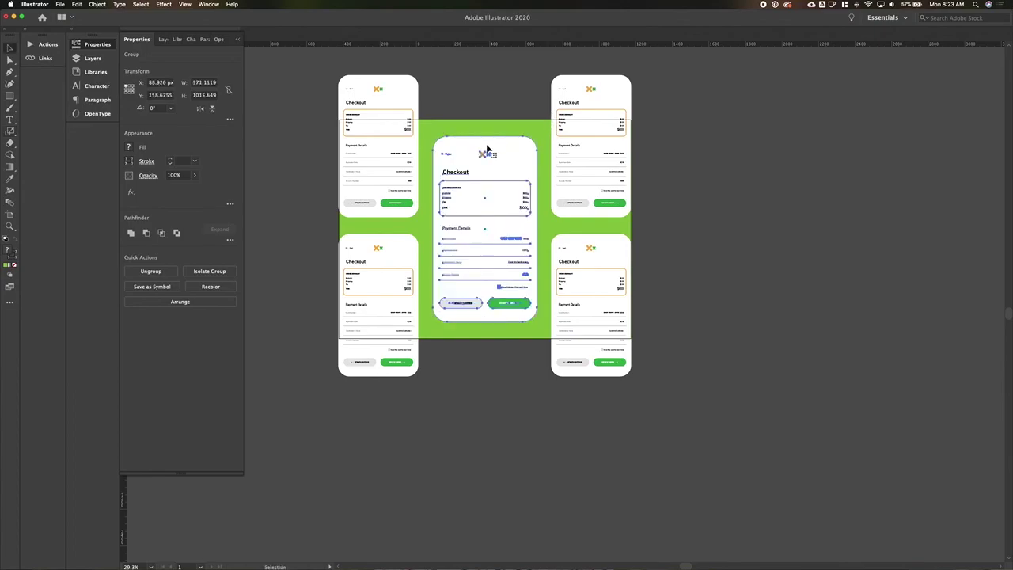
Add a Drop Shadow effect to the central mockup with X and Y offsets of 0 px.
click(499, 93)
click(499, 156)
click(162, 5)
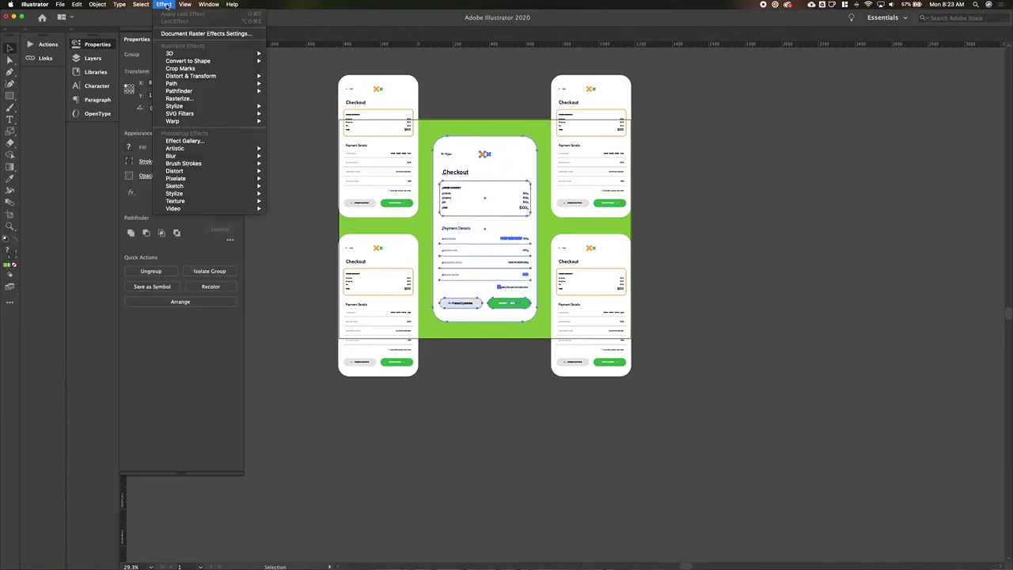
mouse_move(229, 107)
click(306, 109)
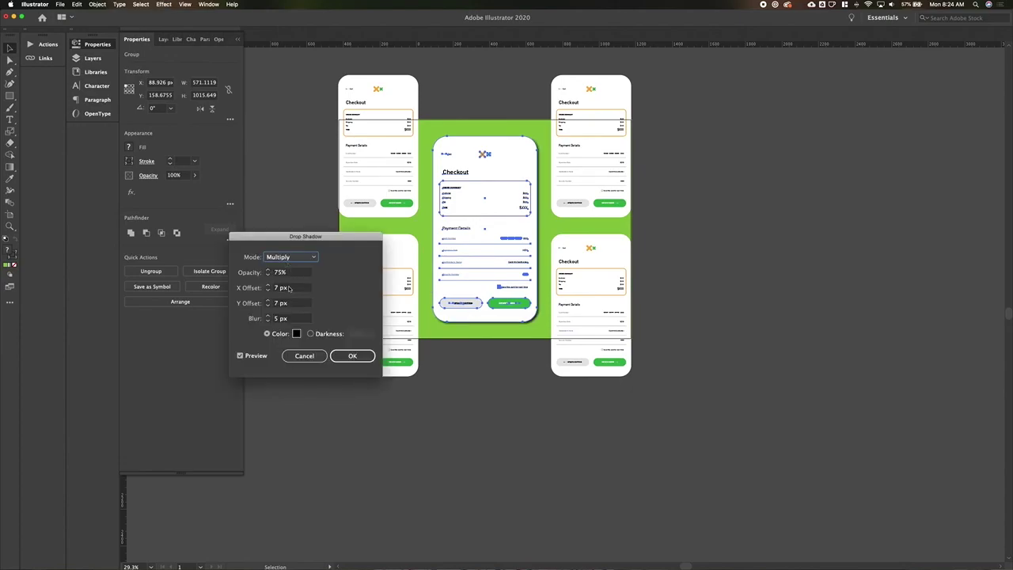
drag(290, 289, 245, 289)
text(0)
key(Tab)
text(0)
key(Tab)
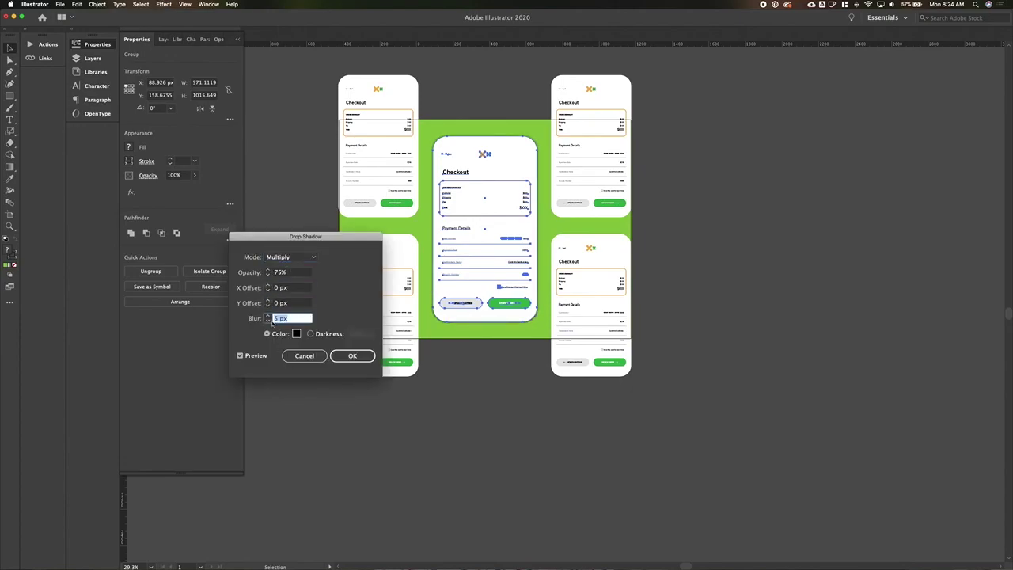
Set the shadow's blur to 50 px and its colour to the dark green swatch R=0 G=104 B=55.
shift+click(268, 316)
shift+click(268, 316)
shift+click(268, 316)
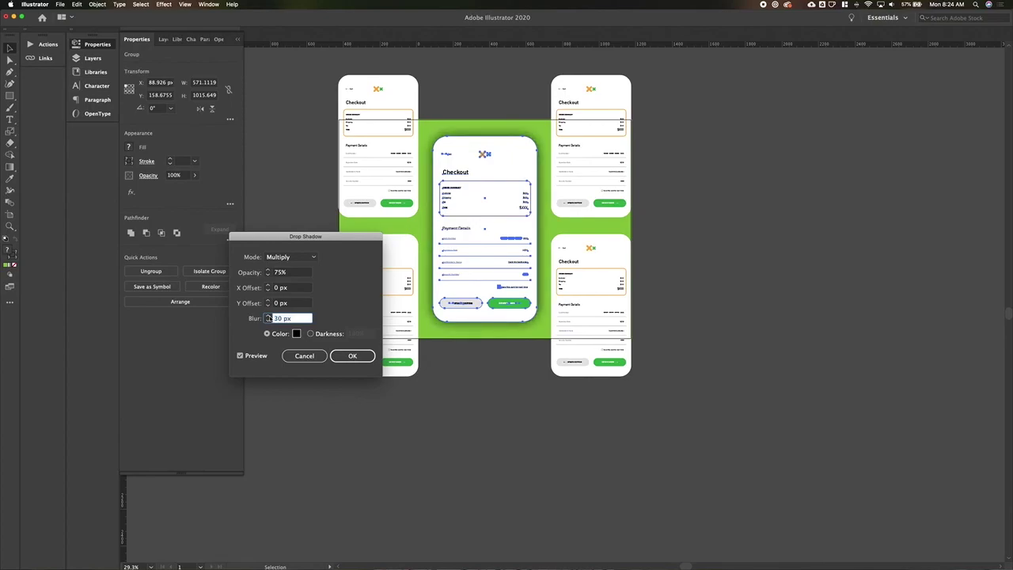
click(267, 316)
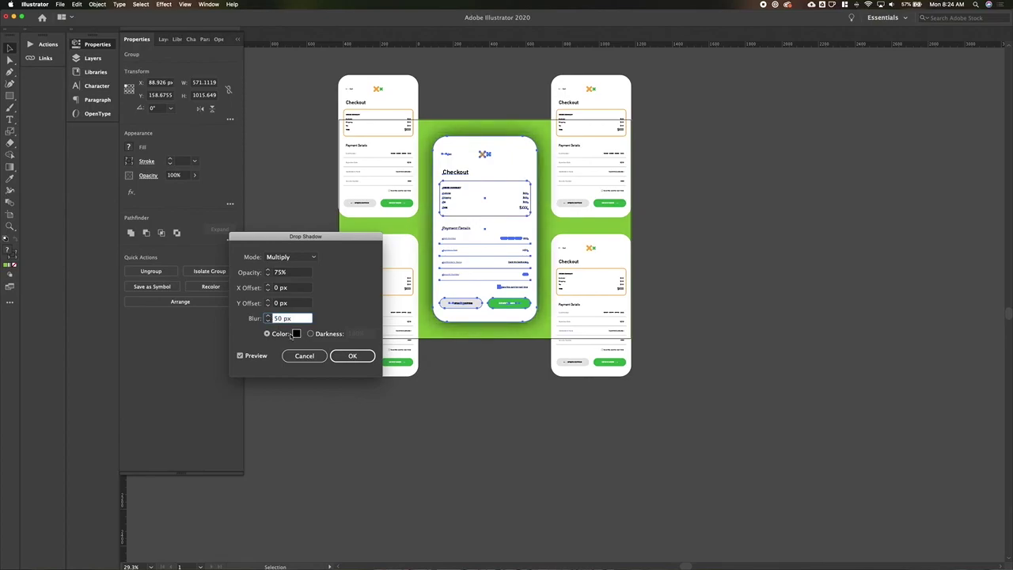
click(295, 334)
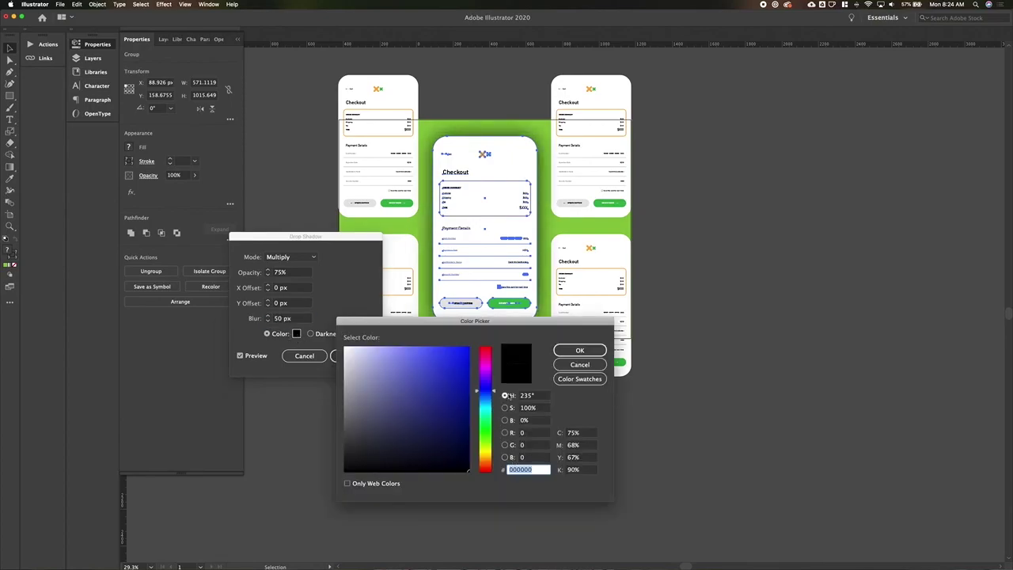
click(572, 376)
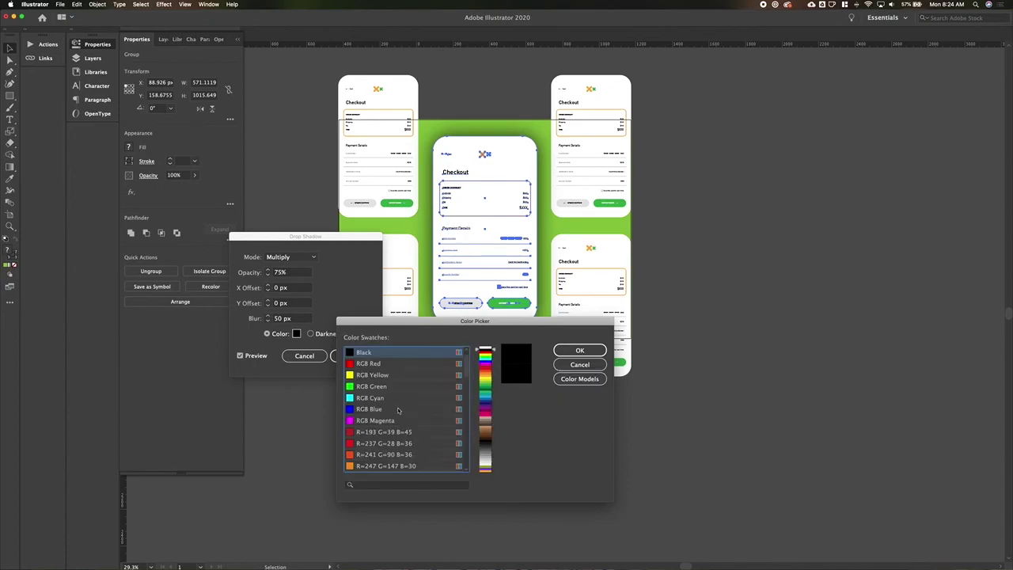
scroll(398, 410, down, 5)
click(363, 432)
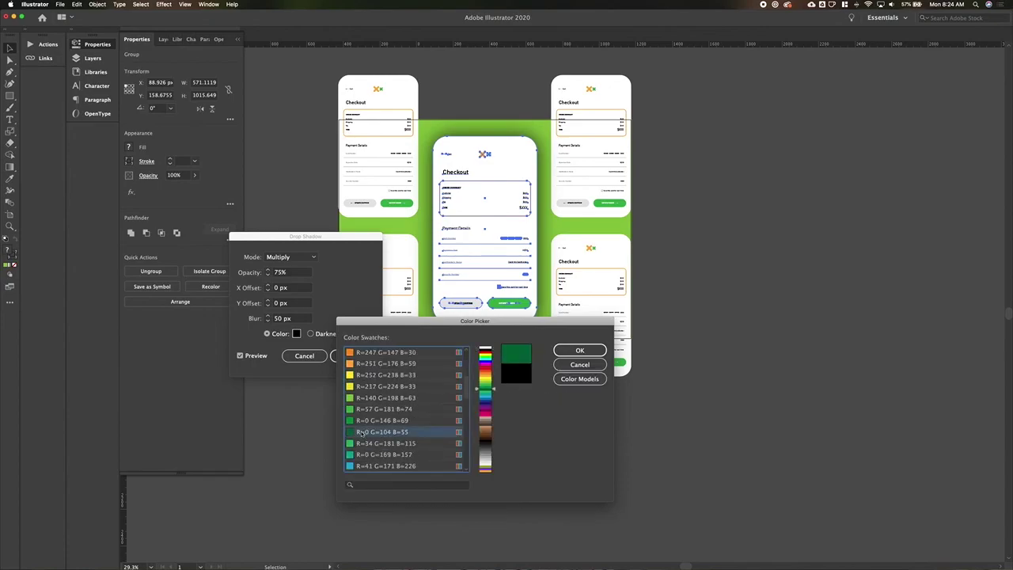
click(570, 350)
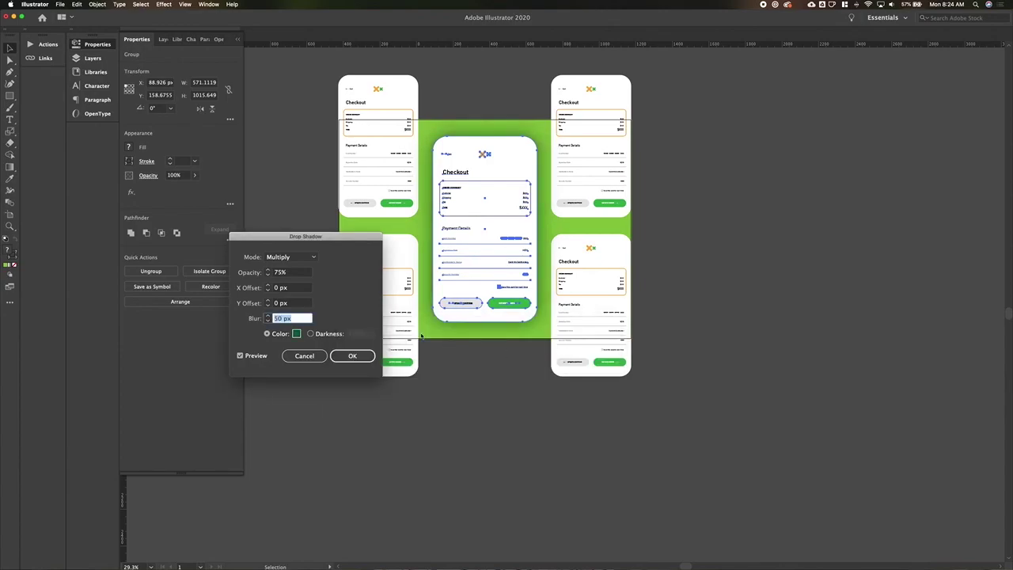
Increase the shadow's blur to 144 px, apply the Drop Shadow and deselect the mockup.
click(300, 319)
key(shift+Up)
key(shift+Up)
key(shift+Up)
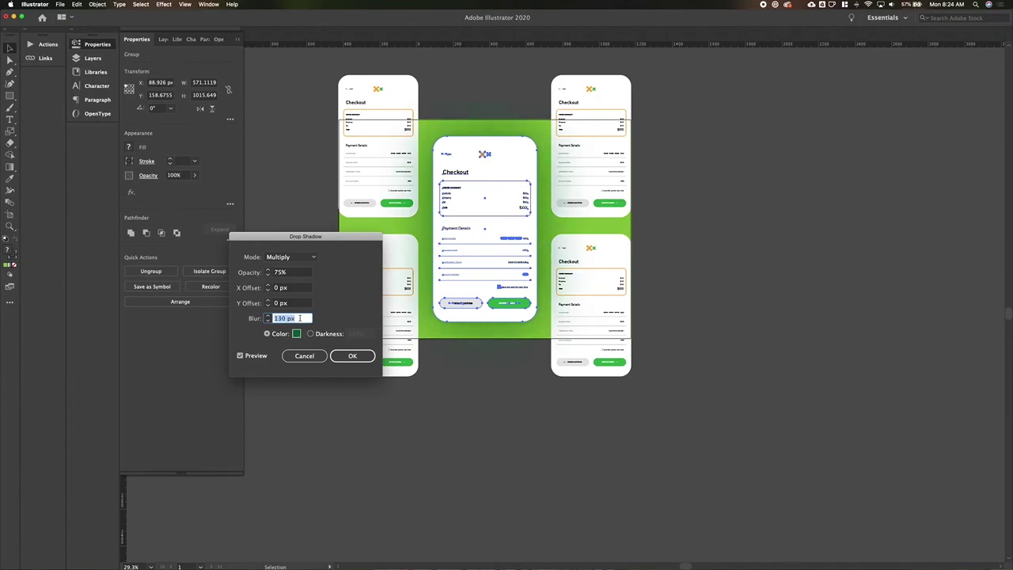
click(292, 273)
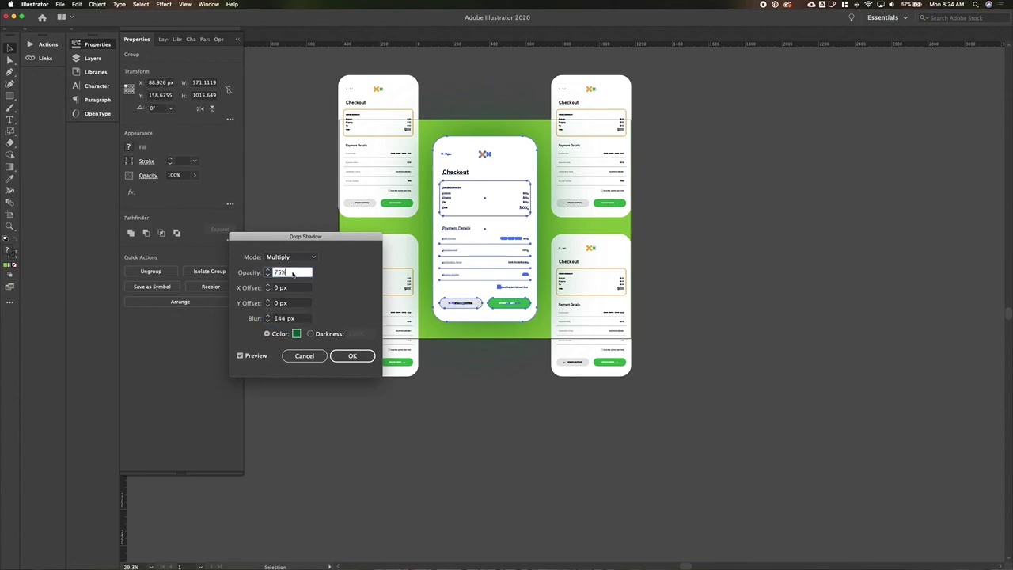
key(Return)
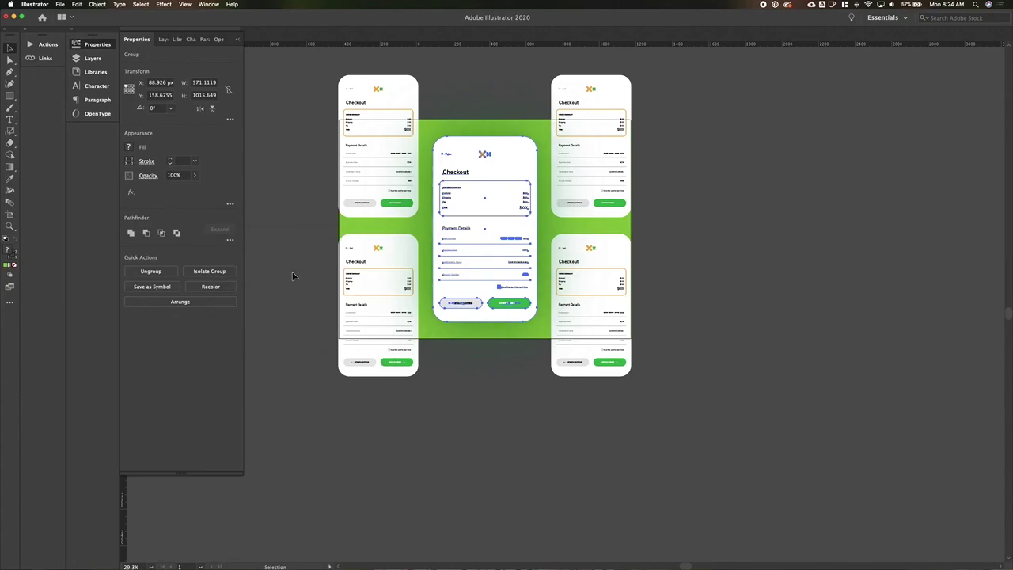
click(285, 274)
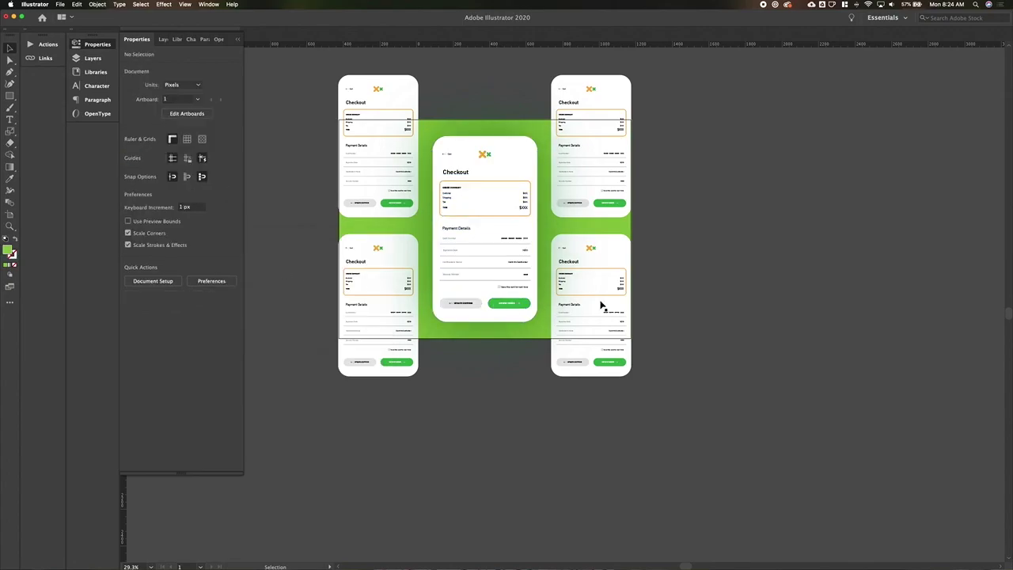
Scale the central mockup down slightly from its centre to about 555 × 987 px, and deselect it.
click(524, 227)
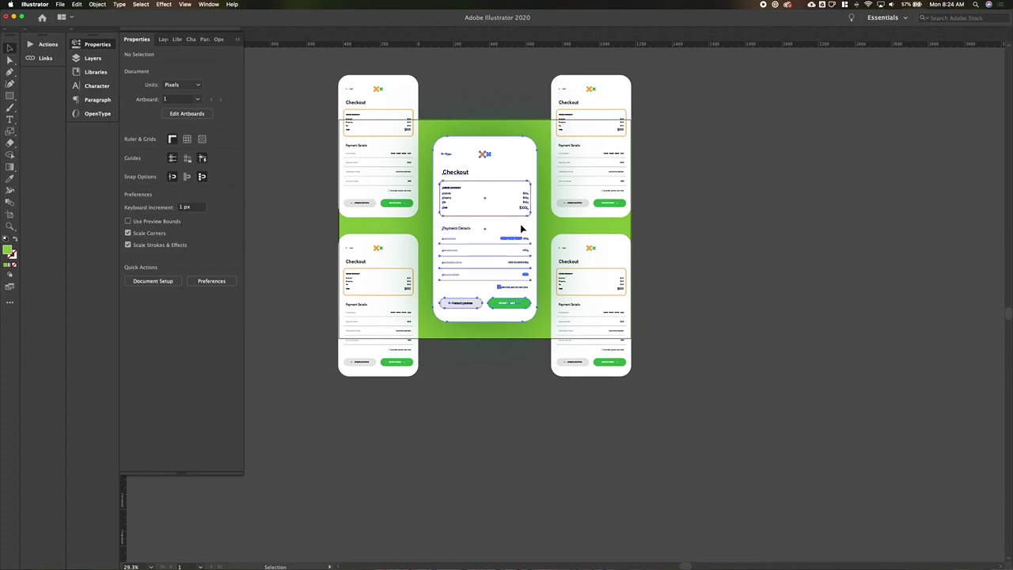
key(s)
drag(552, 140, 567, 115)
key(v)
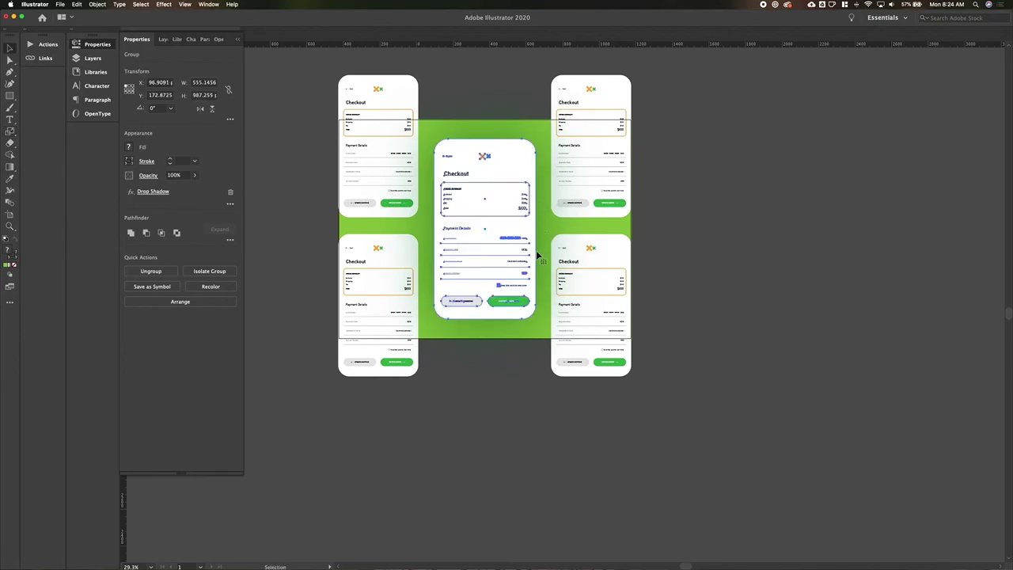
click(709, 230)
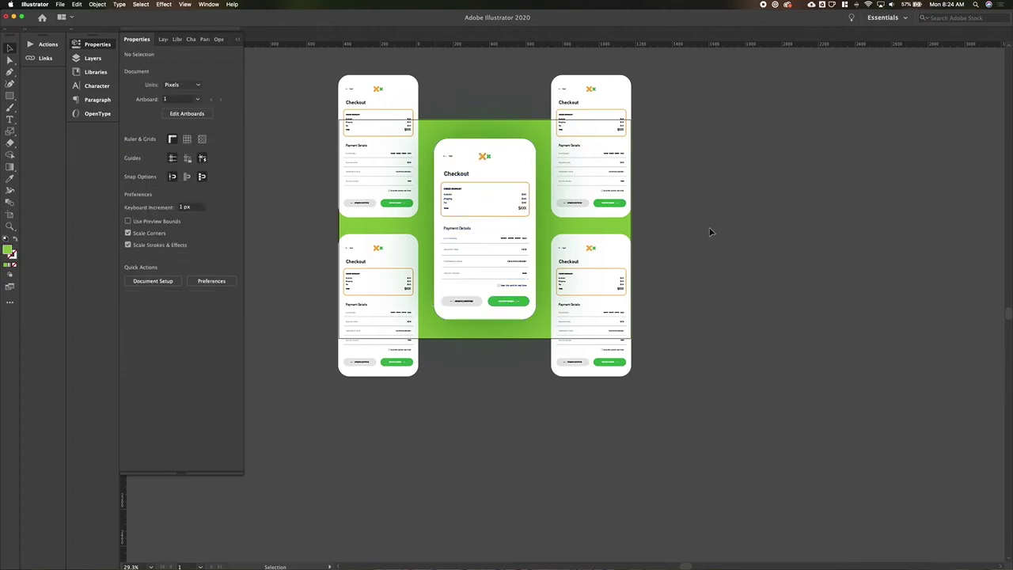